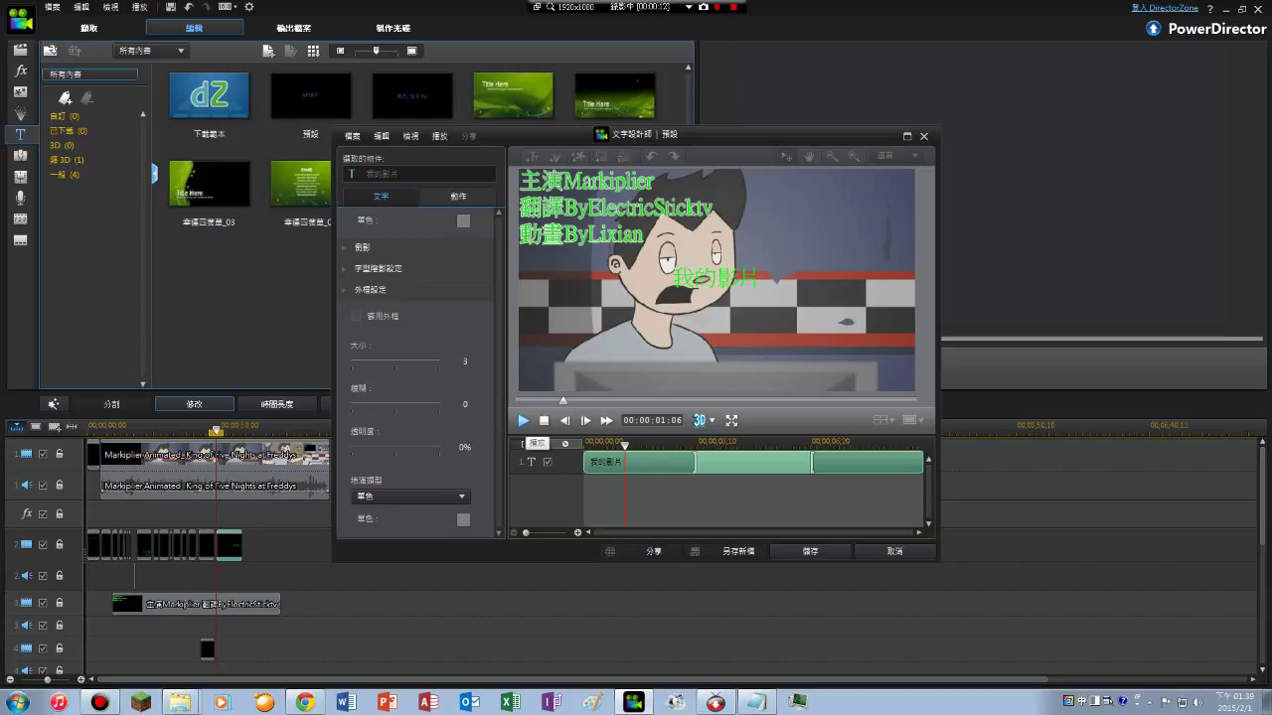
- Play back the opening seconds of the clip behind the new title repeatedly, returning the preview to its start
{"action": "left_click", "coordinate": [523, 420]}
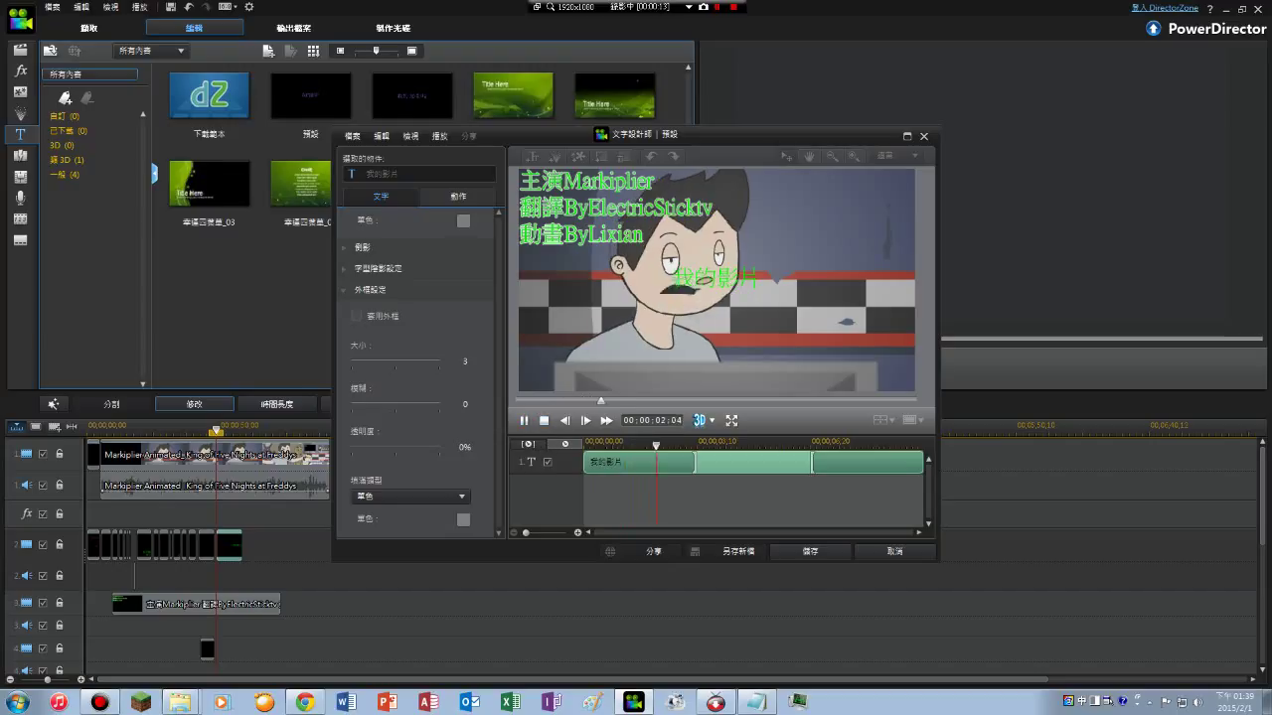
{"action": "left_click_drag", "start_coordinate": [533, 401], "coordinate": [516, 400]}
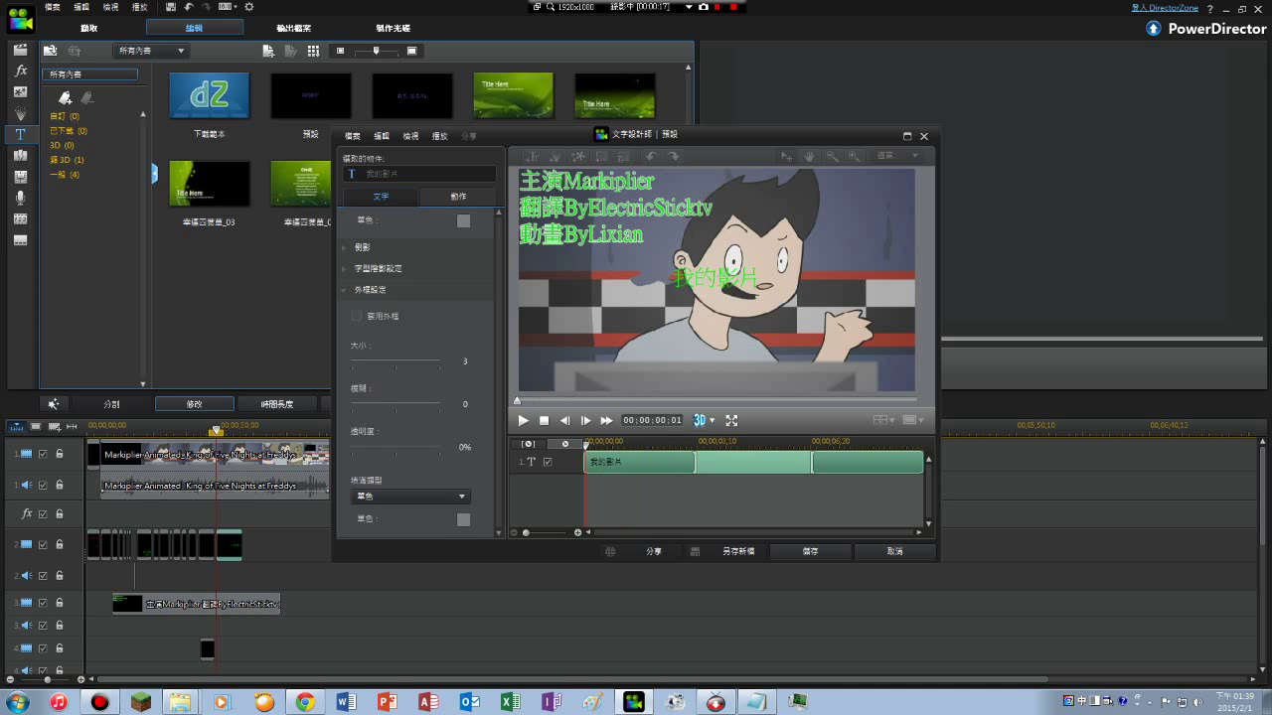
{"action": "left_click", "coordinate": [524, 420]}
{"action": "left_click", "coordinate": [524, 420]}
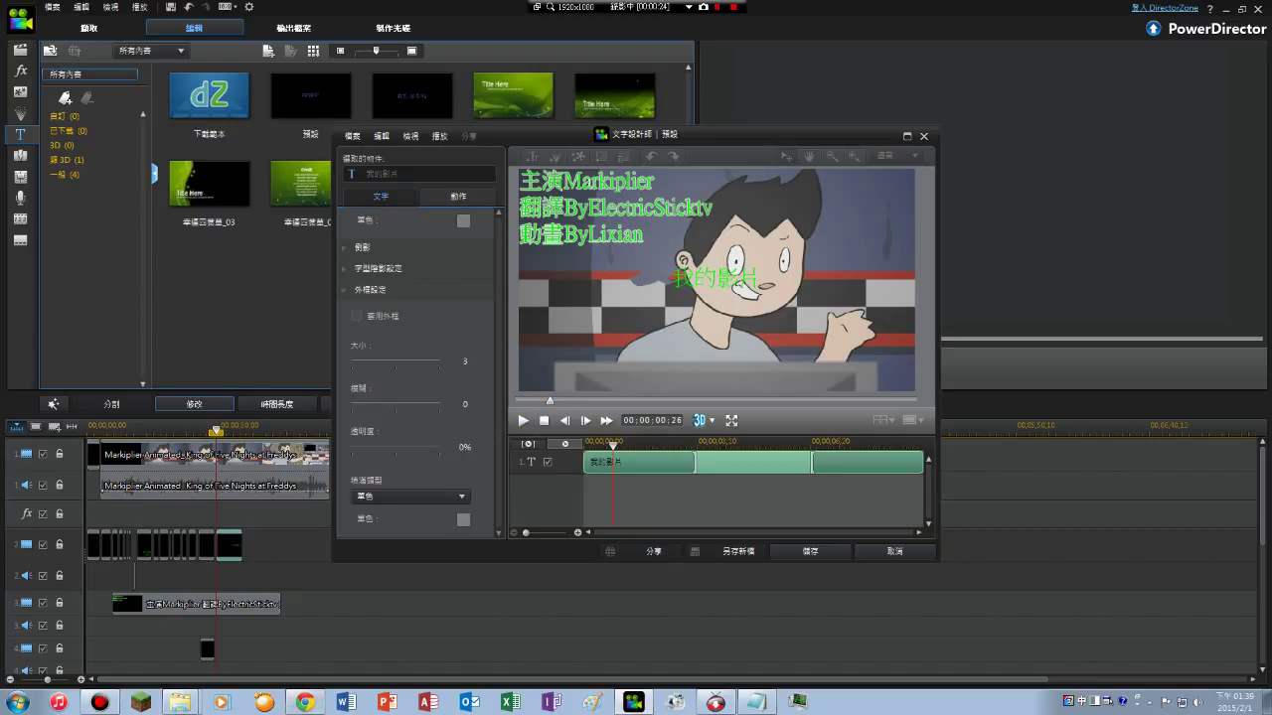
{"action": "left_click", "coordinate": [524, 420]}
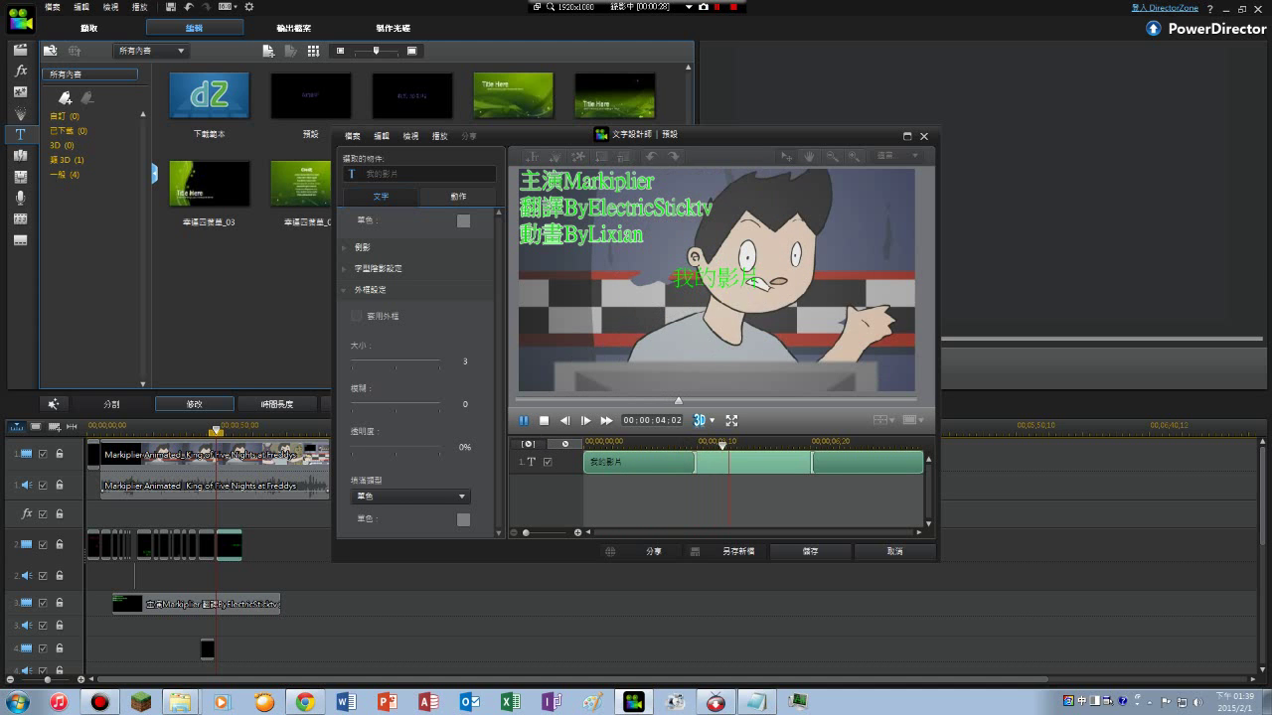
{"action": "left_click", "coordinate": [523, 420]}
{"action": "left_click_drag", "start_coordinate": [742, 446], "coordinate": [585, 446]}
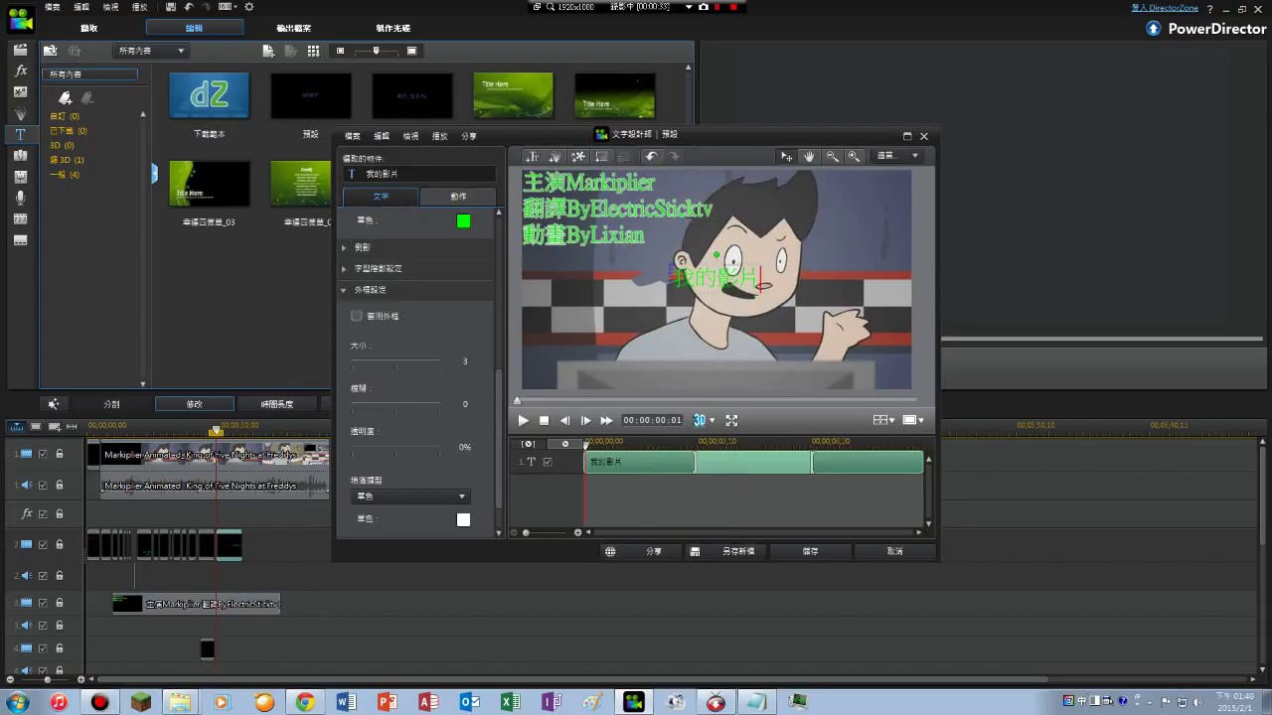
- Replace the placeholder title text with 我花了很多時間做這工作, place it centred near the frame's lower edge, and save the title
{"action": "key", "text": "BackSpace"}
{"action": "key", "text": "BackSpace"}
{"action": "key", "text": "BackSpace"}
{"action": "key", "text": "BackSpace"}
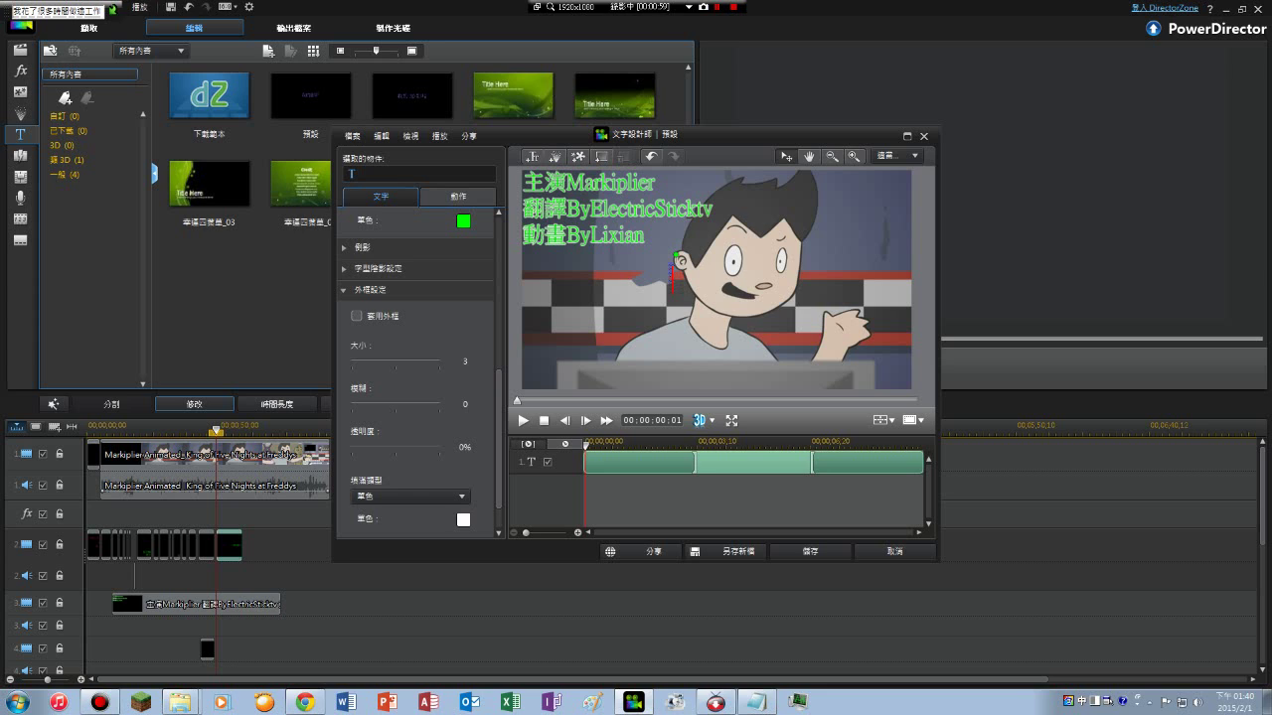
{"action": "type", "text": "我花了很多時間做這工作"}
{"action": "left_click_drag", "start_coordinate": [793, 279], "coordinate": [706, 377]}
{"action": "left_click", "coordinate": [809, 552]}
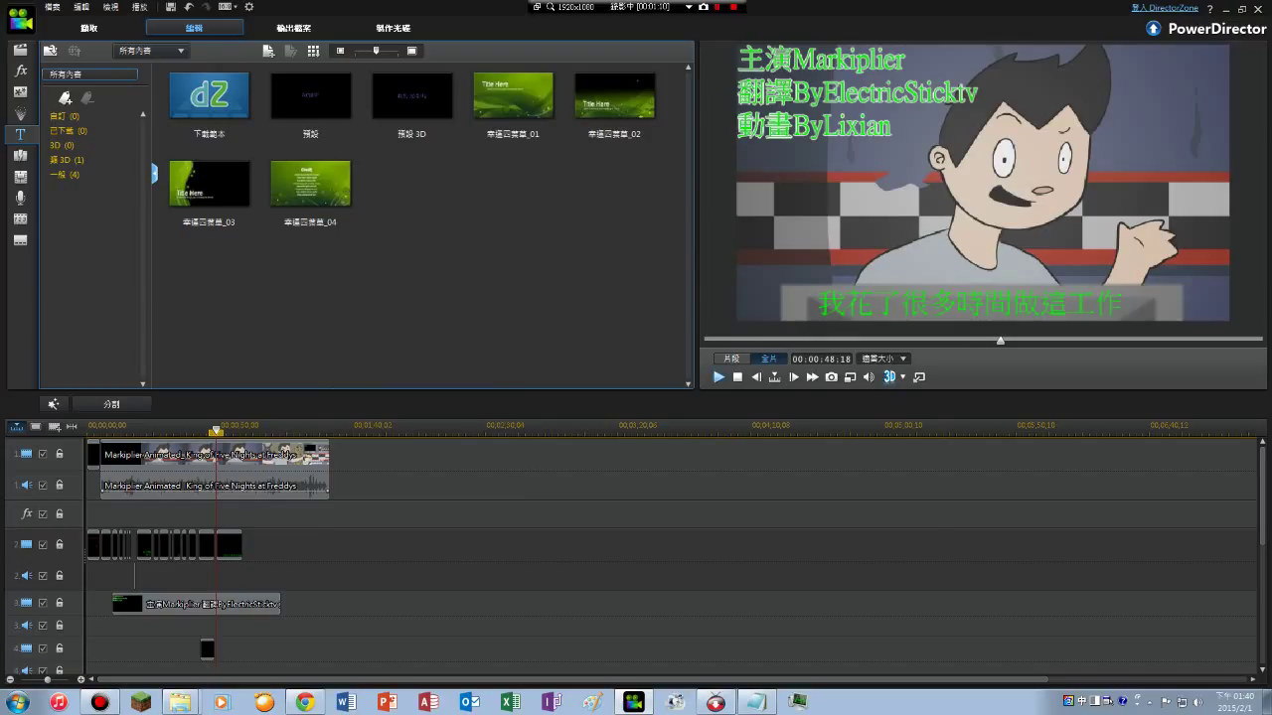
- Play the timeline from the new subtitle onward to check its timing, returning the playhead near the subtitle's start
{"action": "key", "text": "space"}
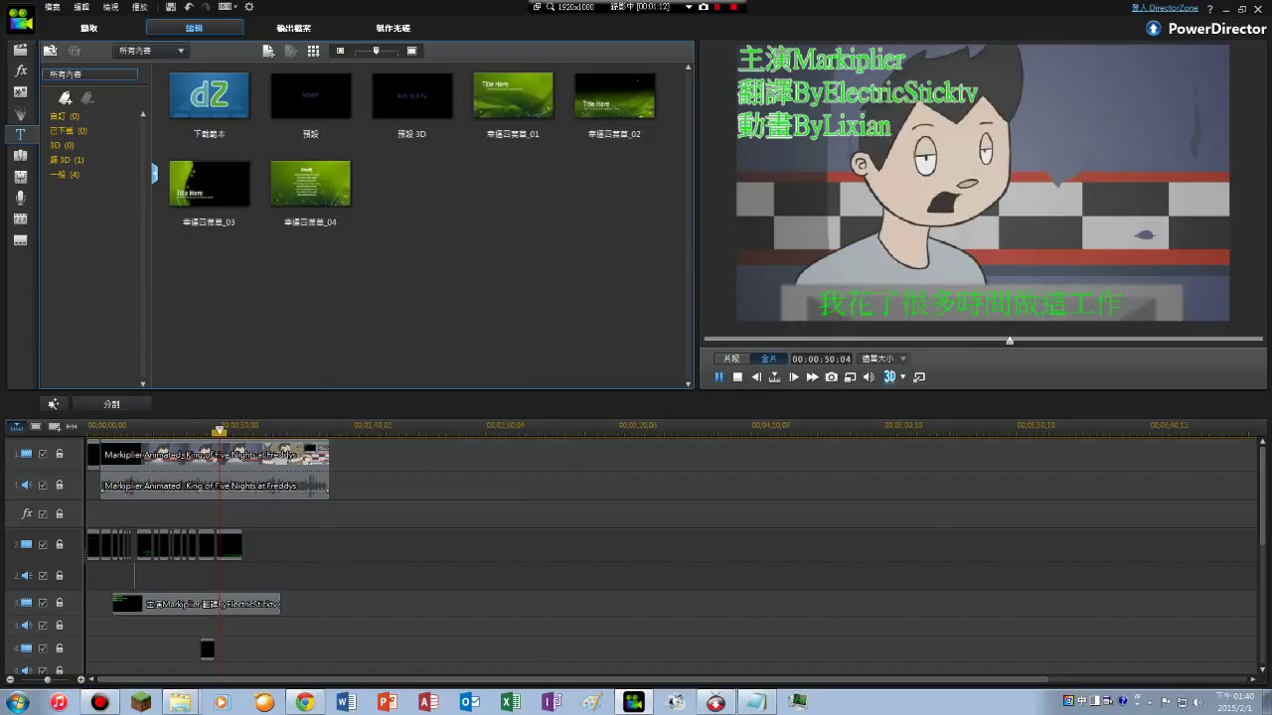
{"action": "key", "text": "space"}
{"action": "key", "text": "space"}
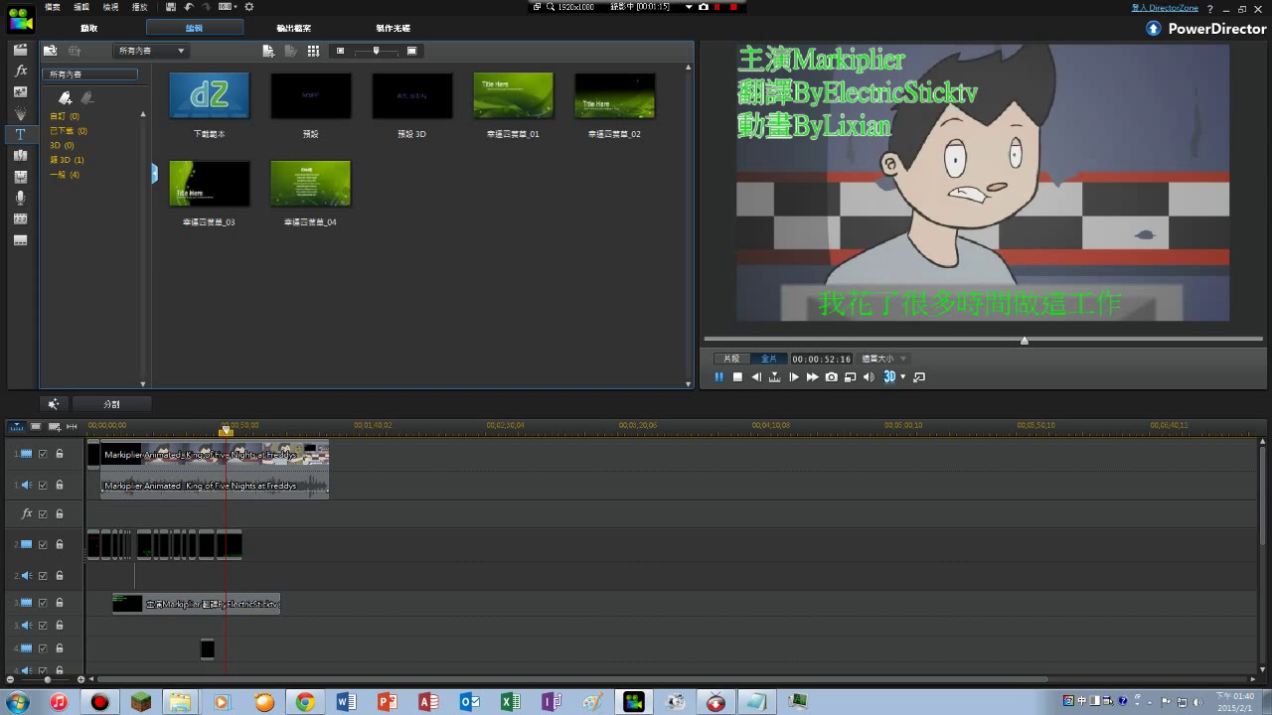
{"action": "key", "text": "space"}
{"action": "key", "text": "space"}
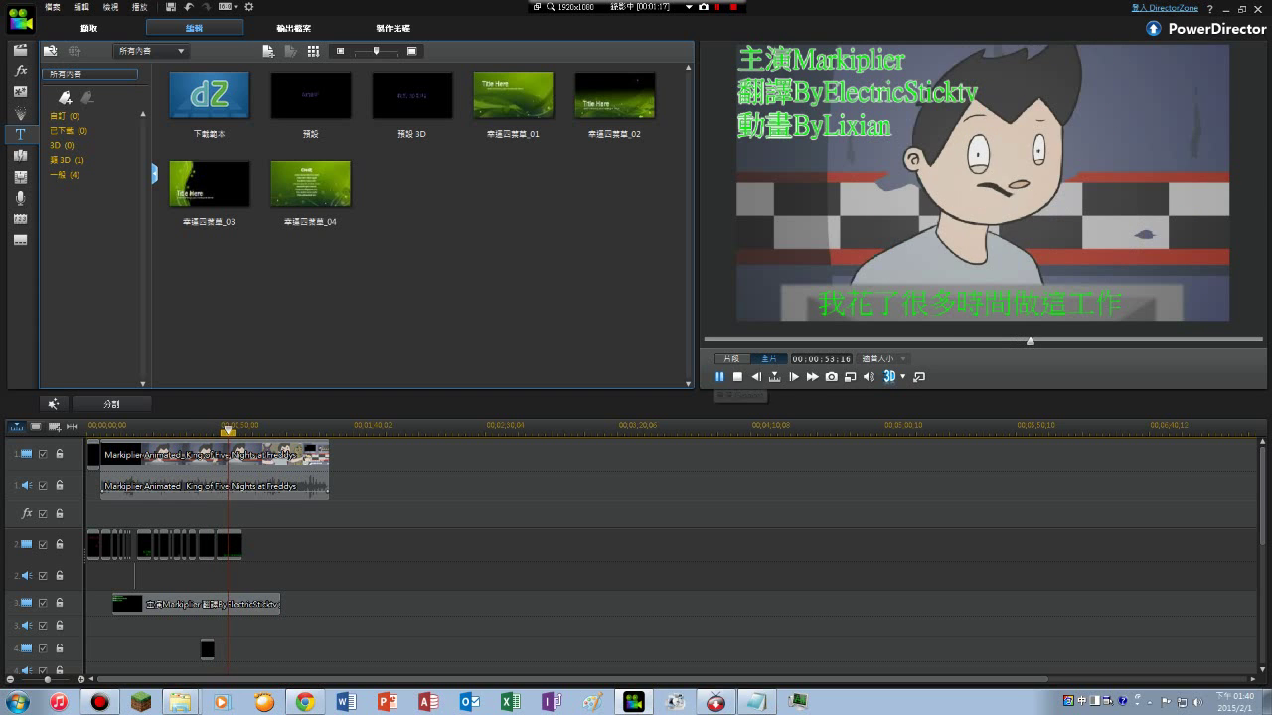
{"action": "key", "text": "space"}
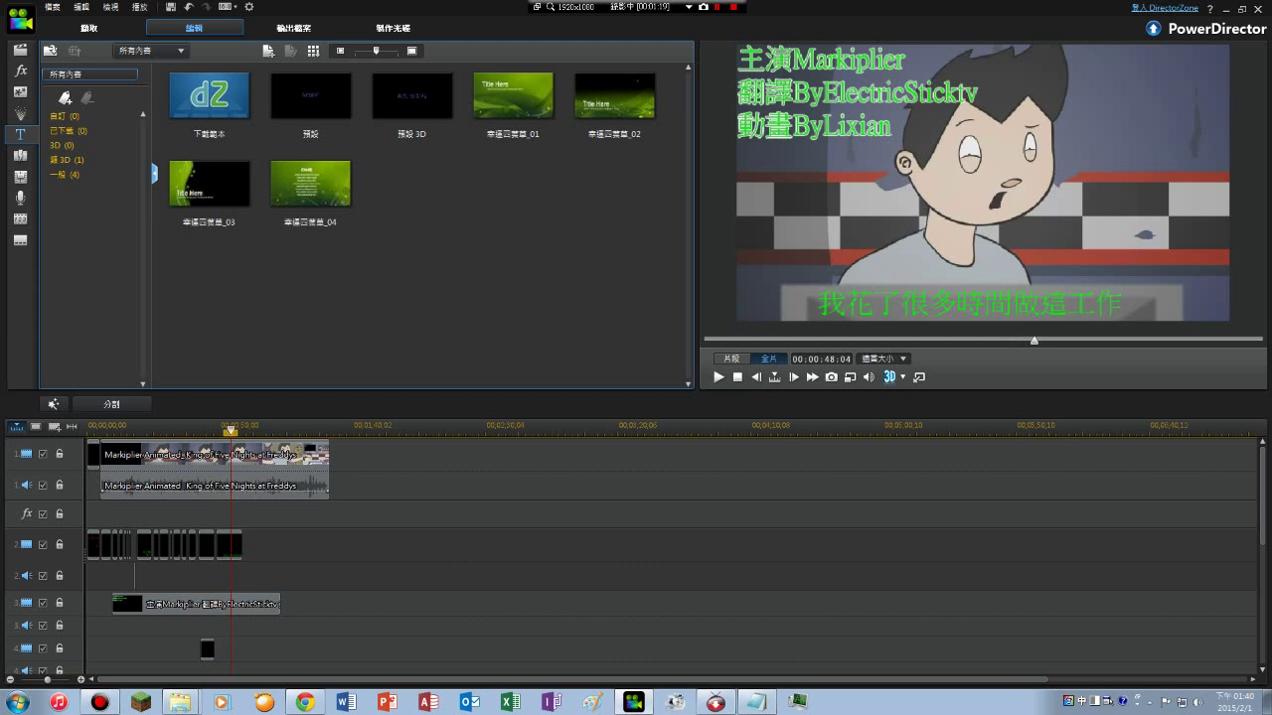
{"action": "left_click", "coordinate": [214, 429]}
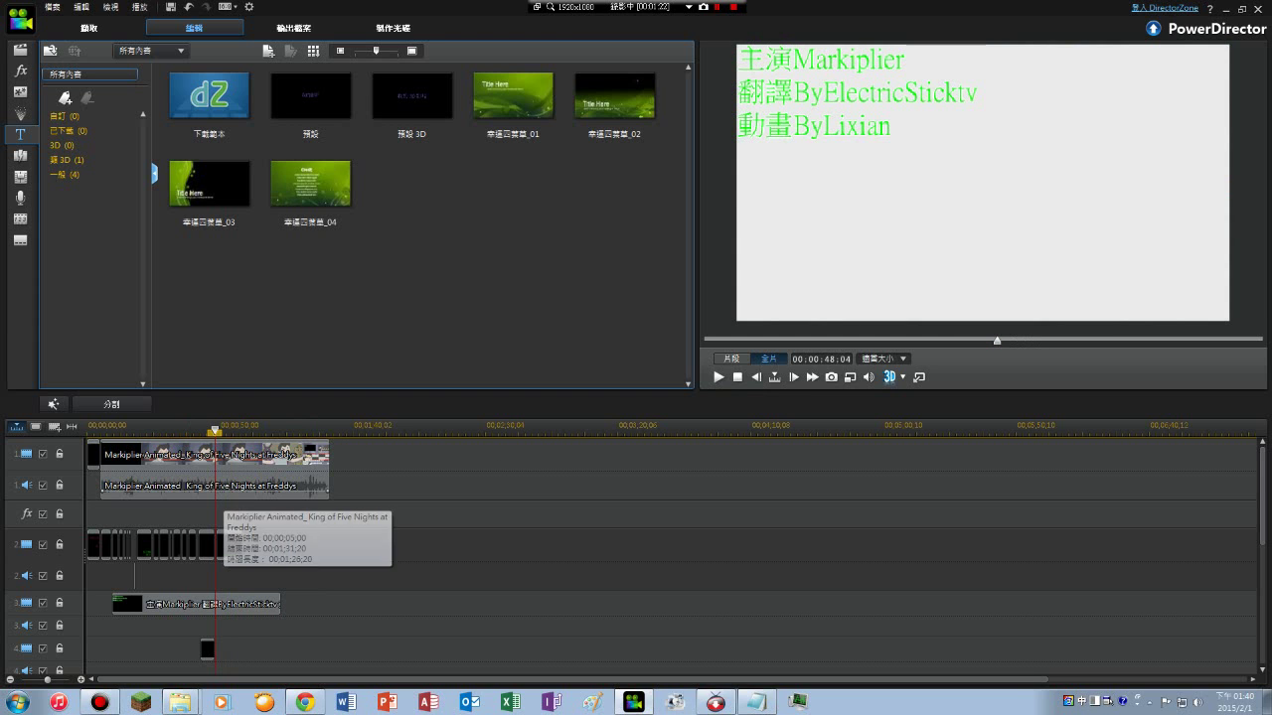
- Reopen the last subtitle clip on the second video track for editing and preview its first seconds from the start
{"action": "left_click", "coordinate": [228, 545]}
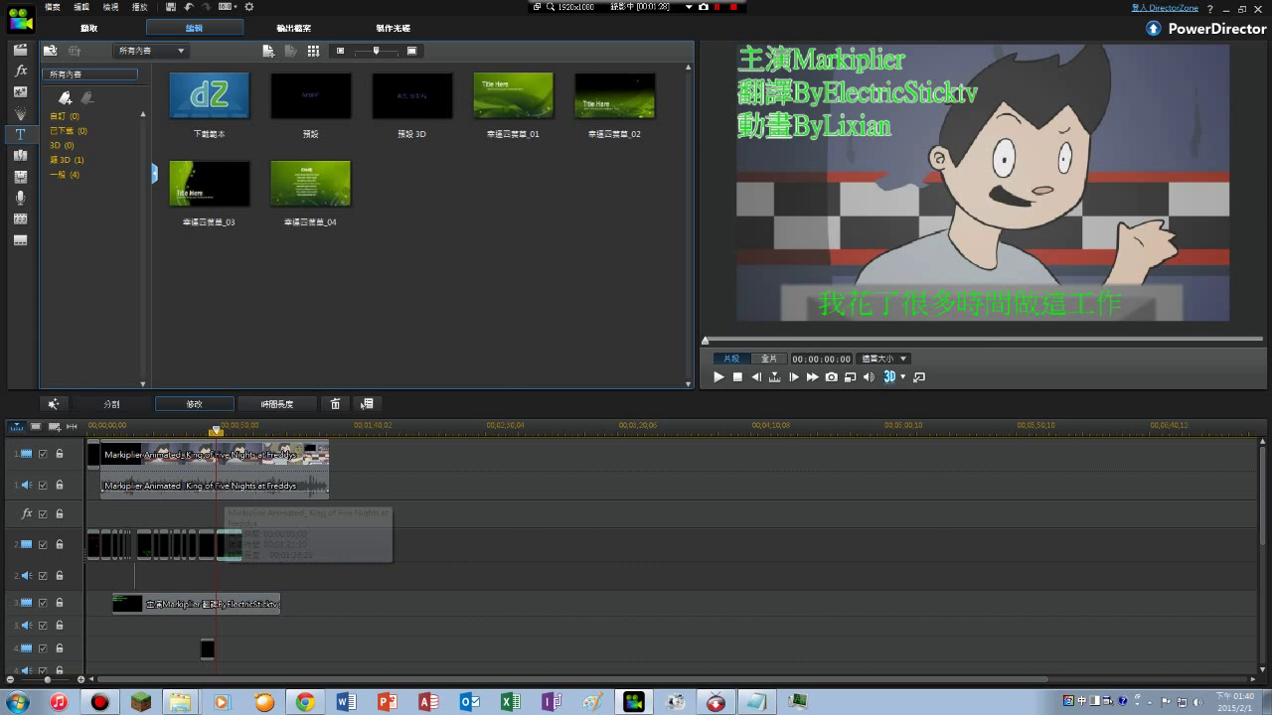
{"action": "left_click", "coordinate": [194, 403]}
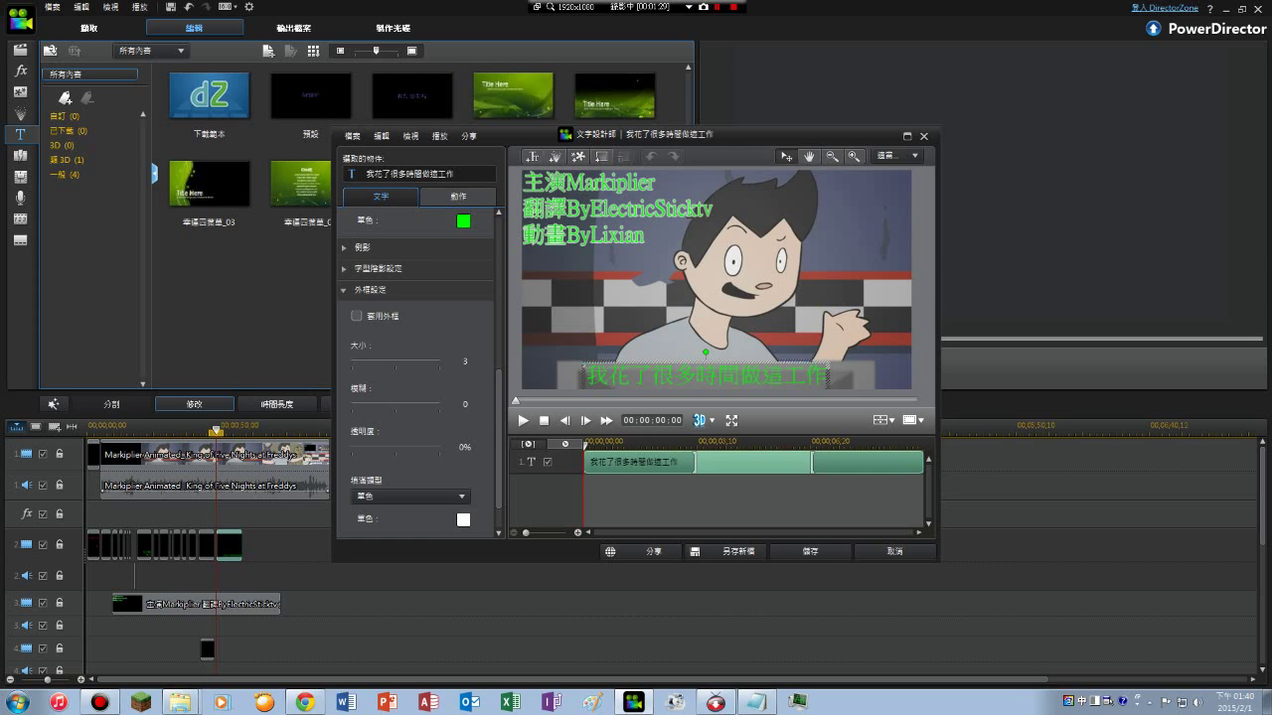
{"action": "left_click", "coordinate": [826, 376]}
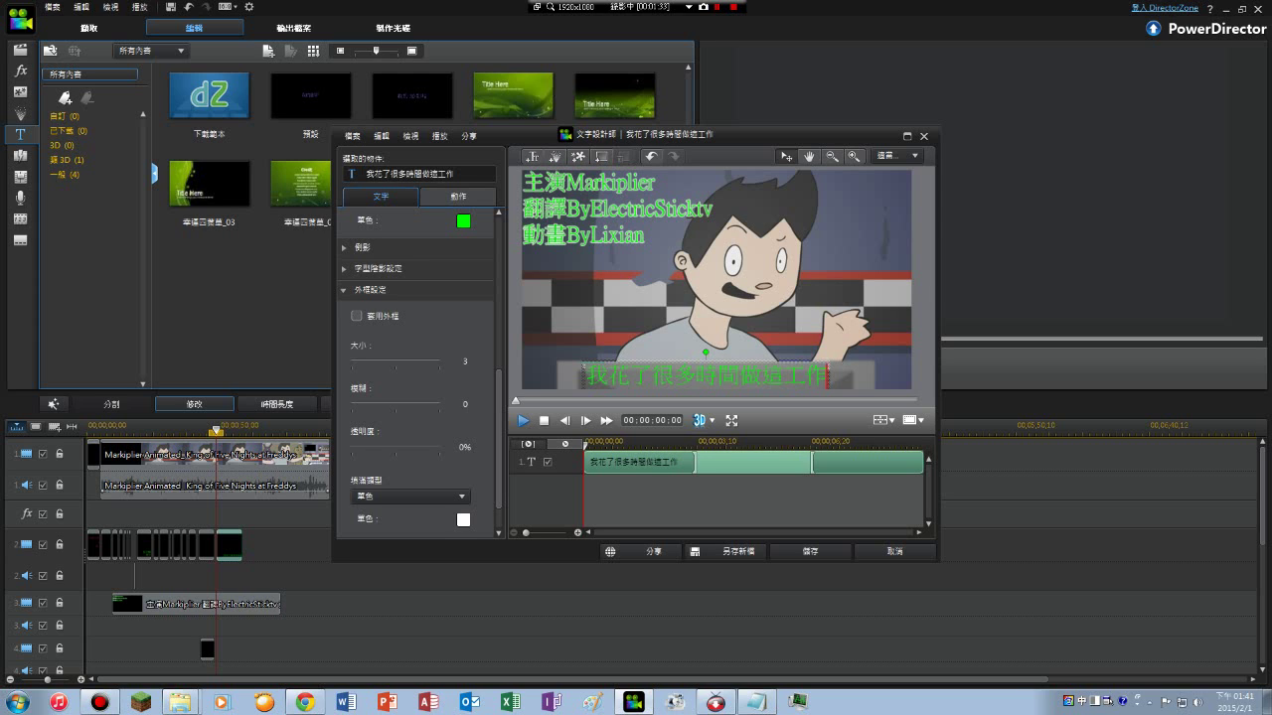
{"action": "left_click", "coordinate": [523, 421]}
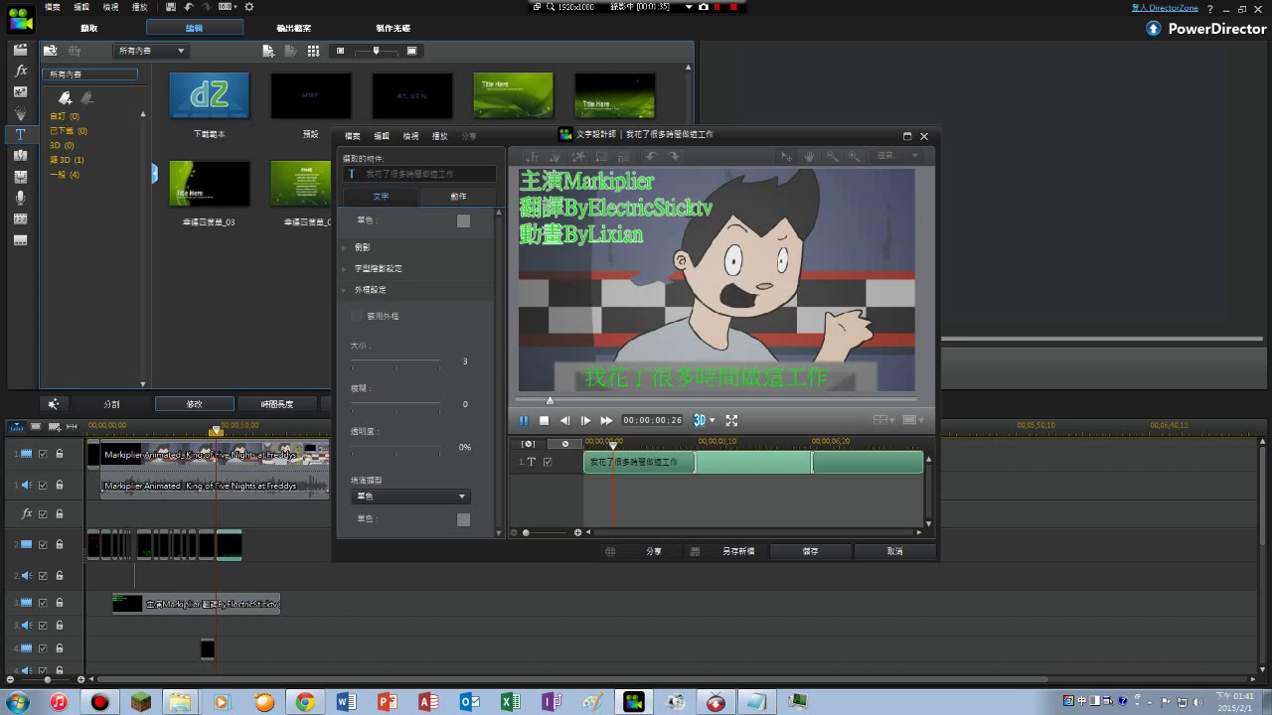
{"action": "left_click", "coordinate": [524, 420]}
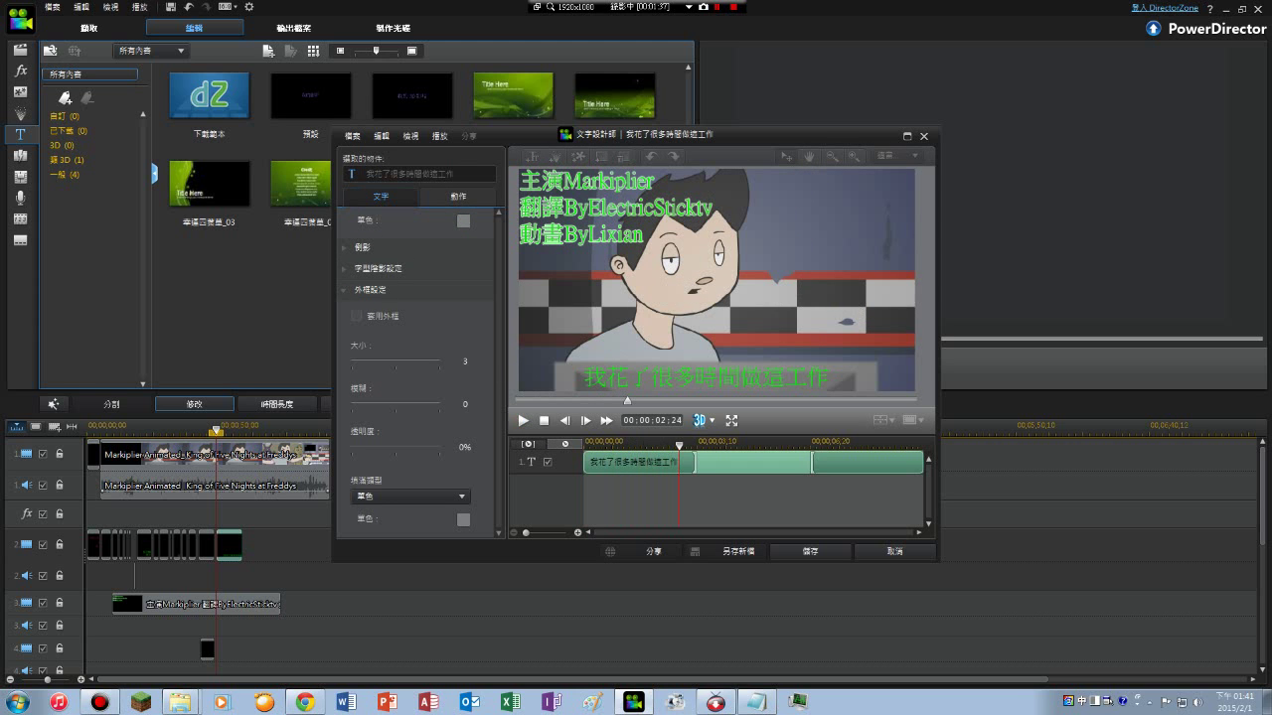
{"action": "left_click_drag", "start_coordinate": [679, 446], "coordinate": [584, 446]}
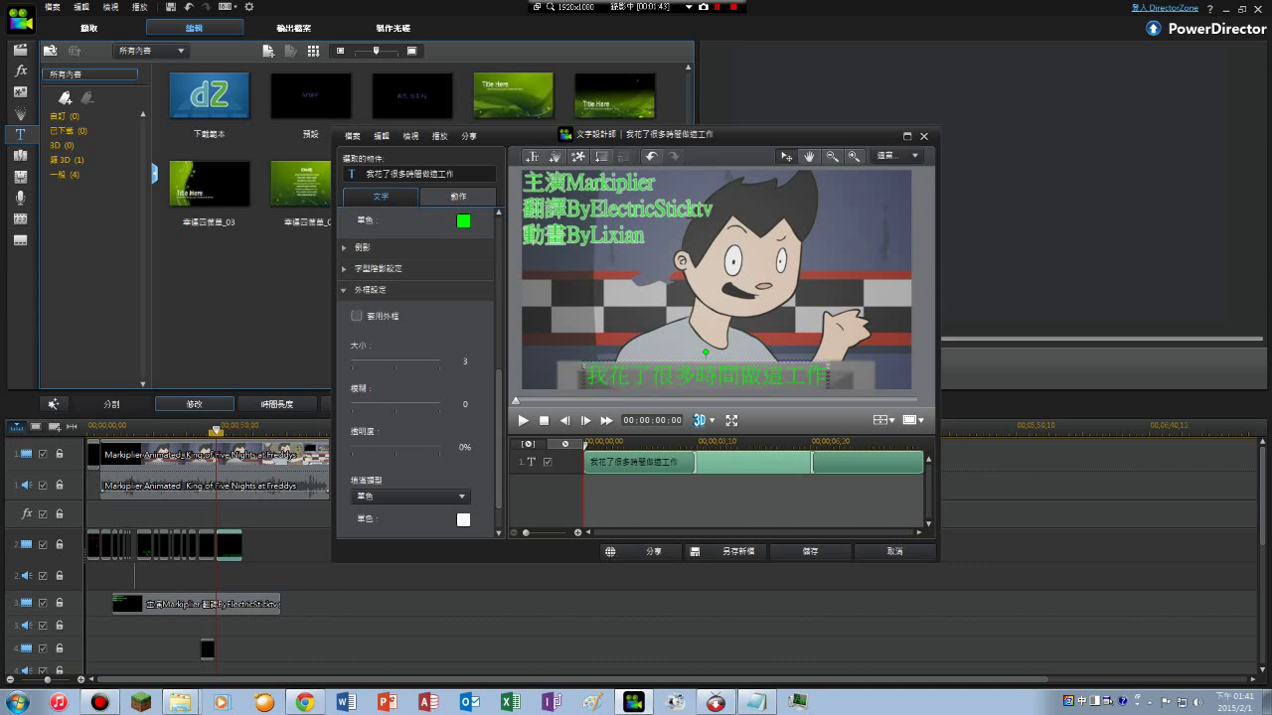
- Raise the subtitle slightly and add 因為我想待在外面很久 as a second line
{"action": "left_click_drag", "start_coordinate": [706, 375], "coordinate": [707, 354]}
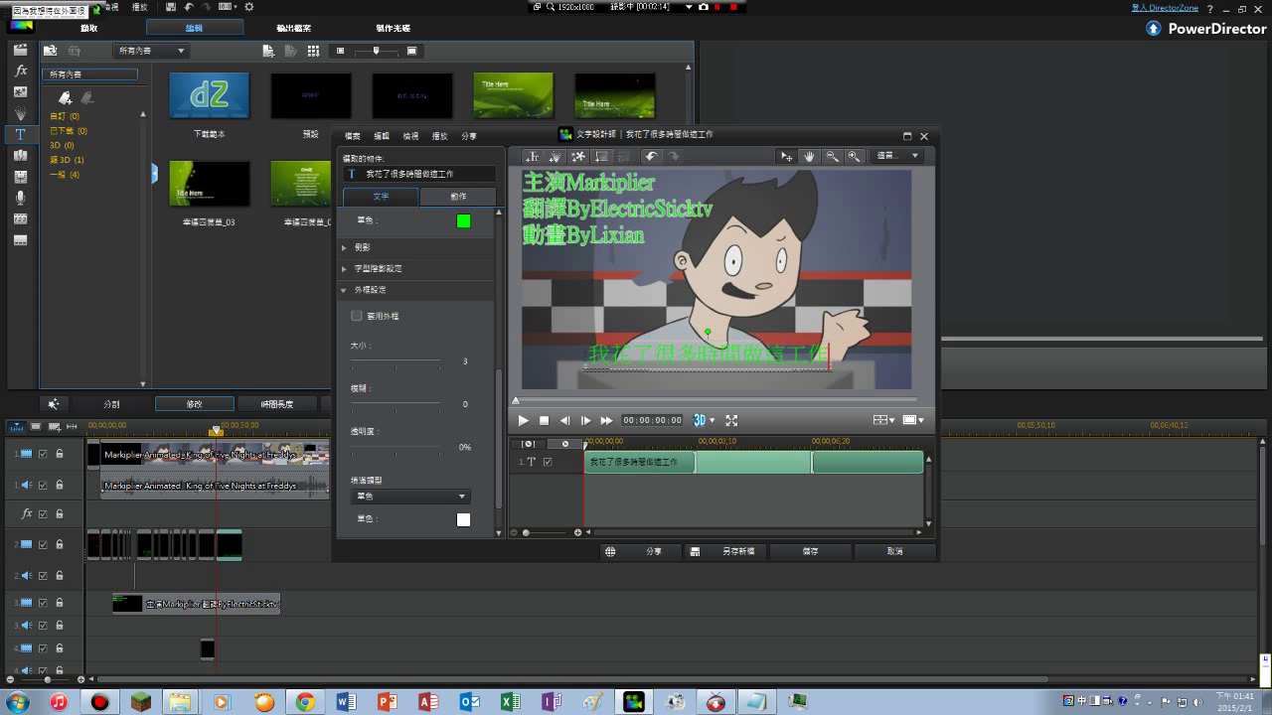
{"action": "type", "text": "因為我想待在外面很久"}
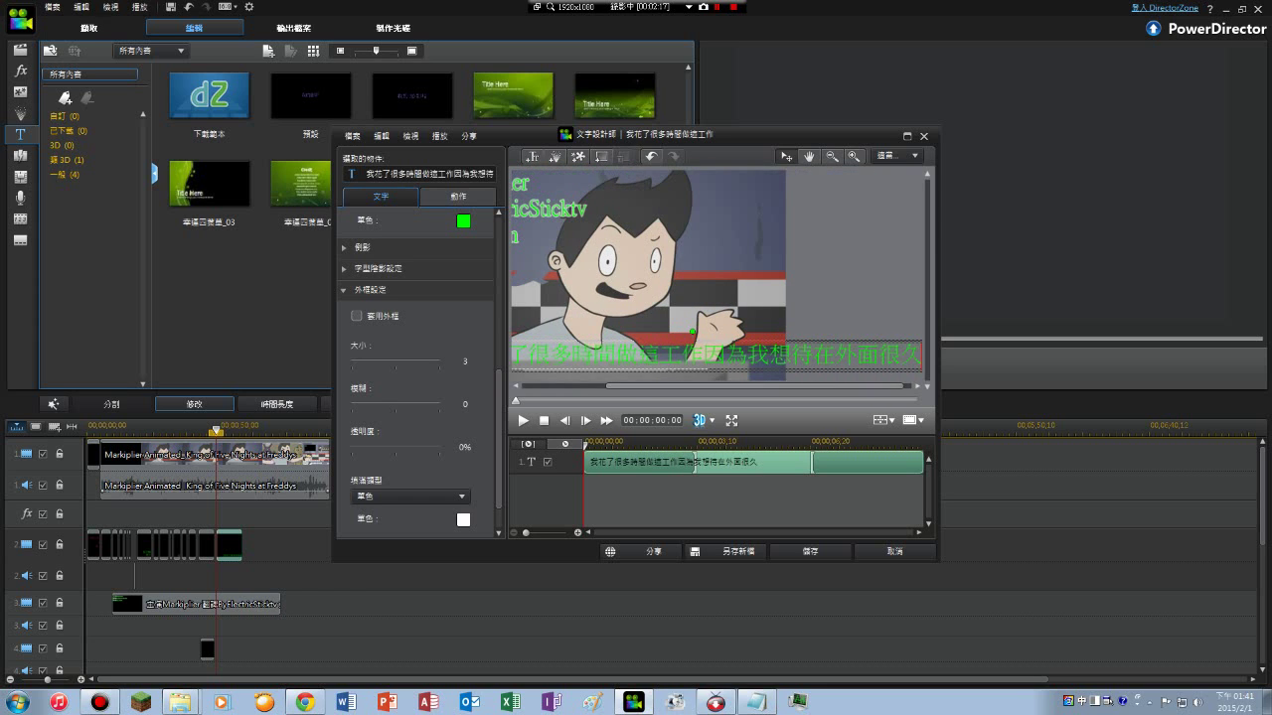
{"action": "left_click", "coordinate": [819, 354]}
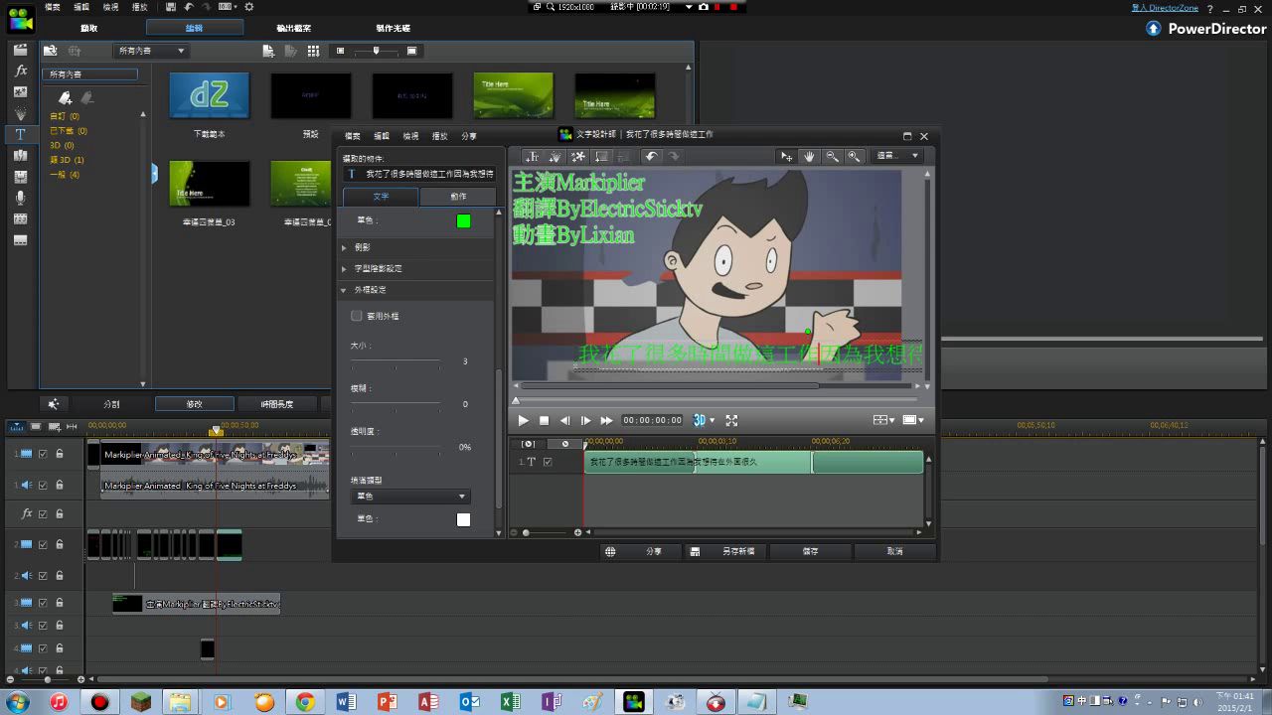
{"action": "key", "text": "Return"}
{"action": "left_click_drag", "start_coordinate": [820, 358], "coordinate": [824, 345]}
- Preview the two-line subtitle against the speech and delete all the text of its second line
{"action": "key", "text": "space"}
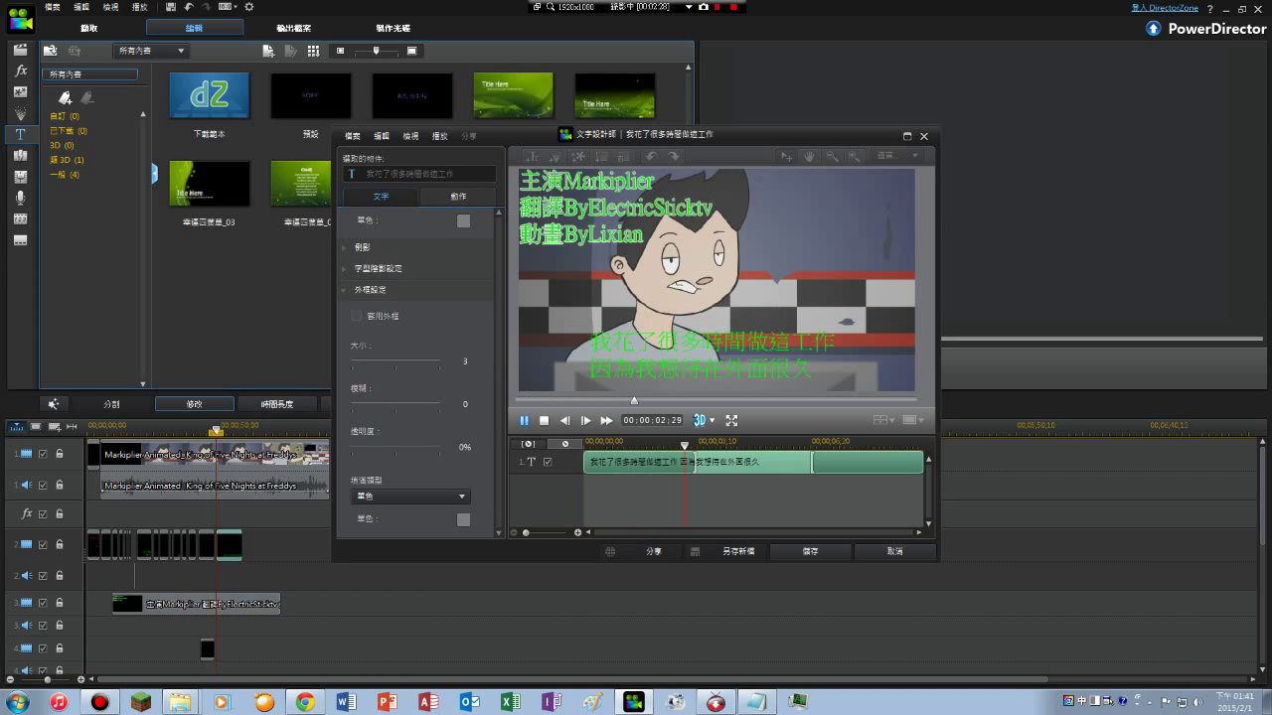
{"action": "key", "text": "space"}
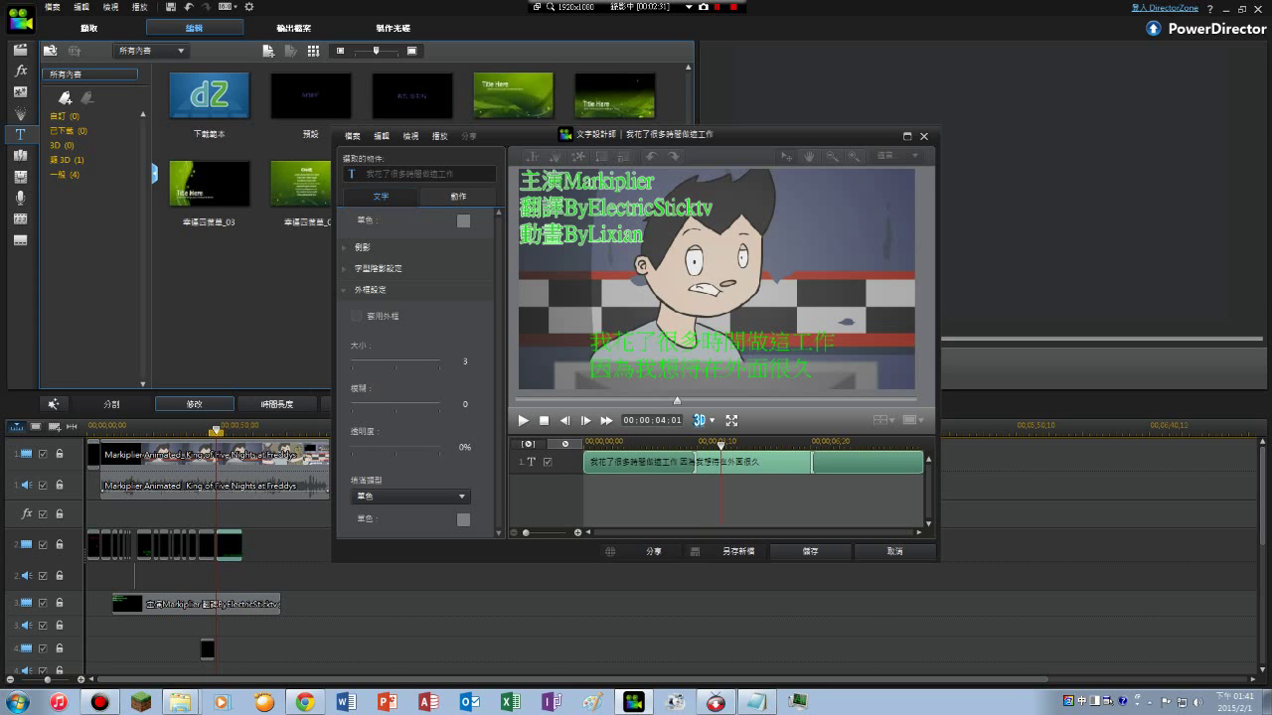
{"action": "left_click", "coordinate": [703, 355]}
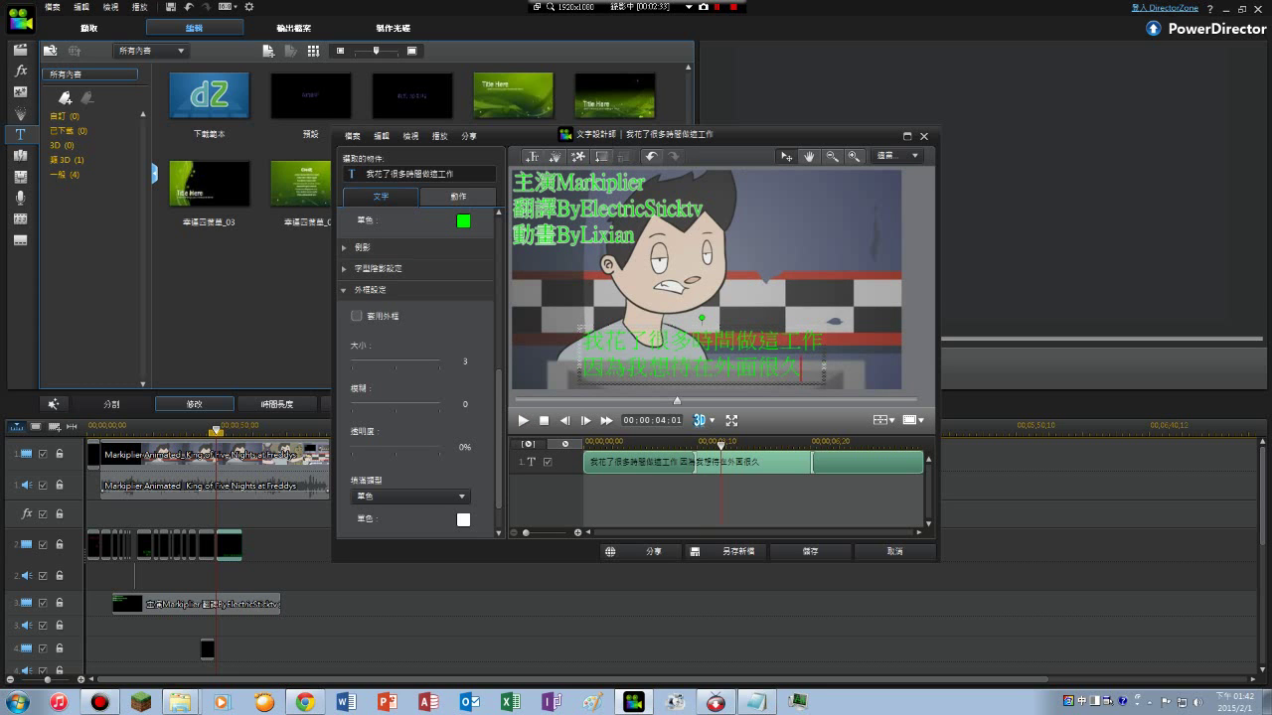
{"action": "key", "text": "BackSpace"}
{"action": "key", "text": "BackSpace"}
{"action": "key", "text": "BackSpace"}
{"action": "key", "text": "BackSpace"}
{"action": "key", "text": "BackSpace"}
{"action": "key", "text": "BackSpace"}
{"action": "key", "text": "BackSpace"}
{"action": "key", "text": "BackSpace"}
{"action": "key", "text": "BackSpace"}
{"action": "key", "text": "BackSpace"}
- Enter 不過一星期120 as the subtitle's second line, checking the wording against the clip around the three-second mark
{"action": "type", "text": "不"}
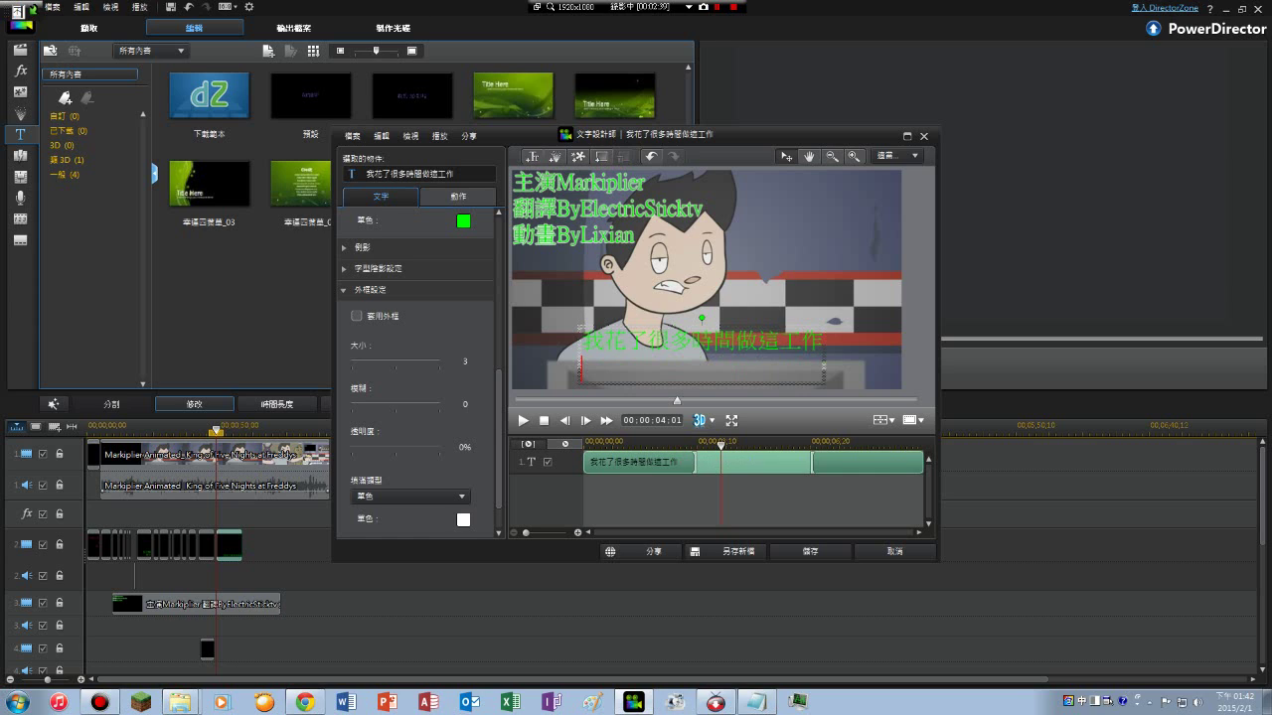
{"action": "type", "text": "過一"}
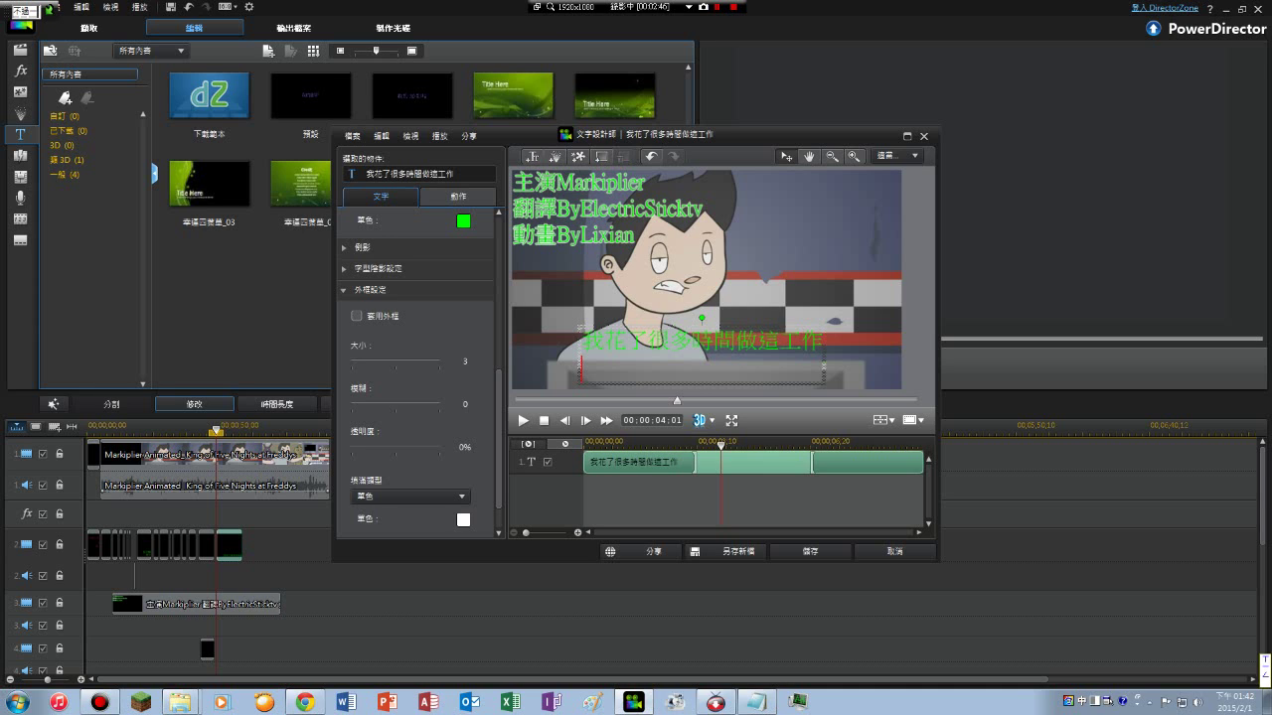
{"action": "type", "text": "星期"}
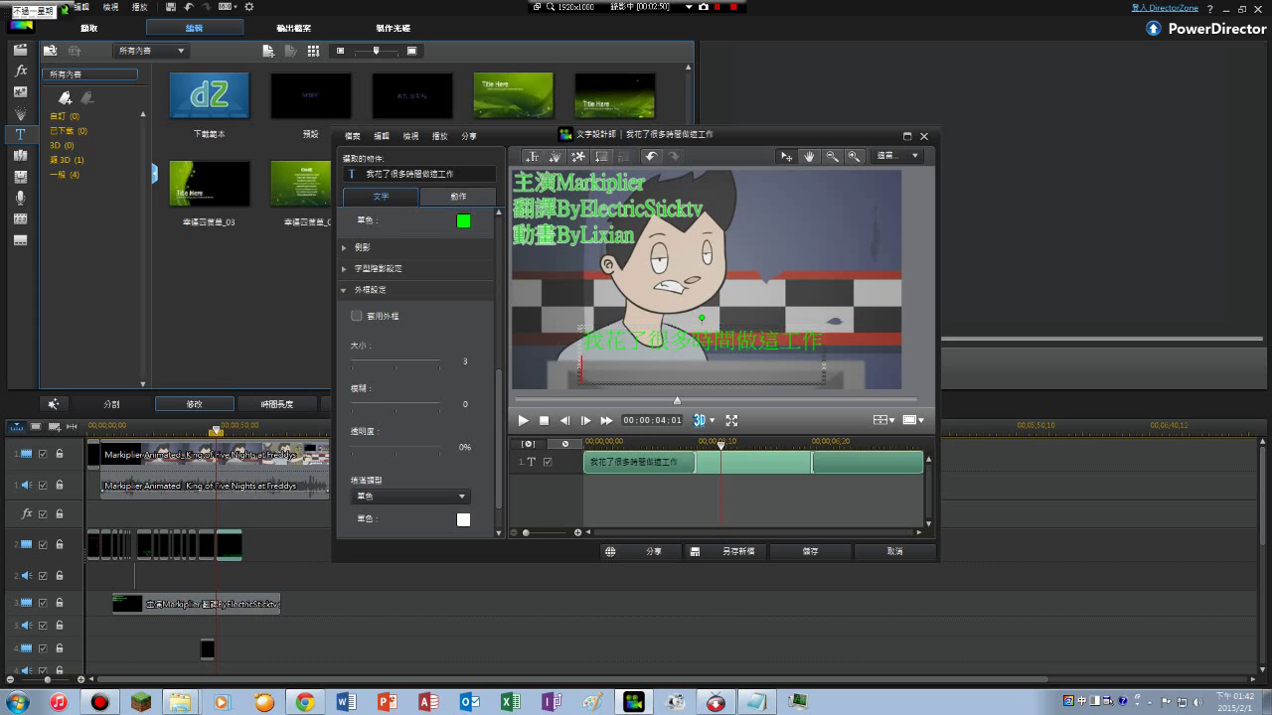
{"action": "type", "text": "120"}
{"action": "key", "text": "Return"}
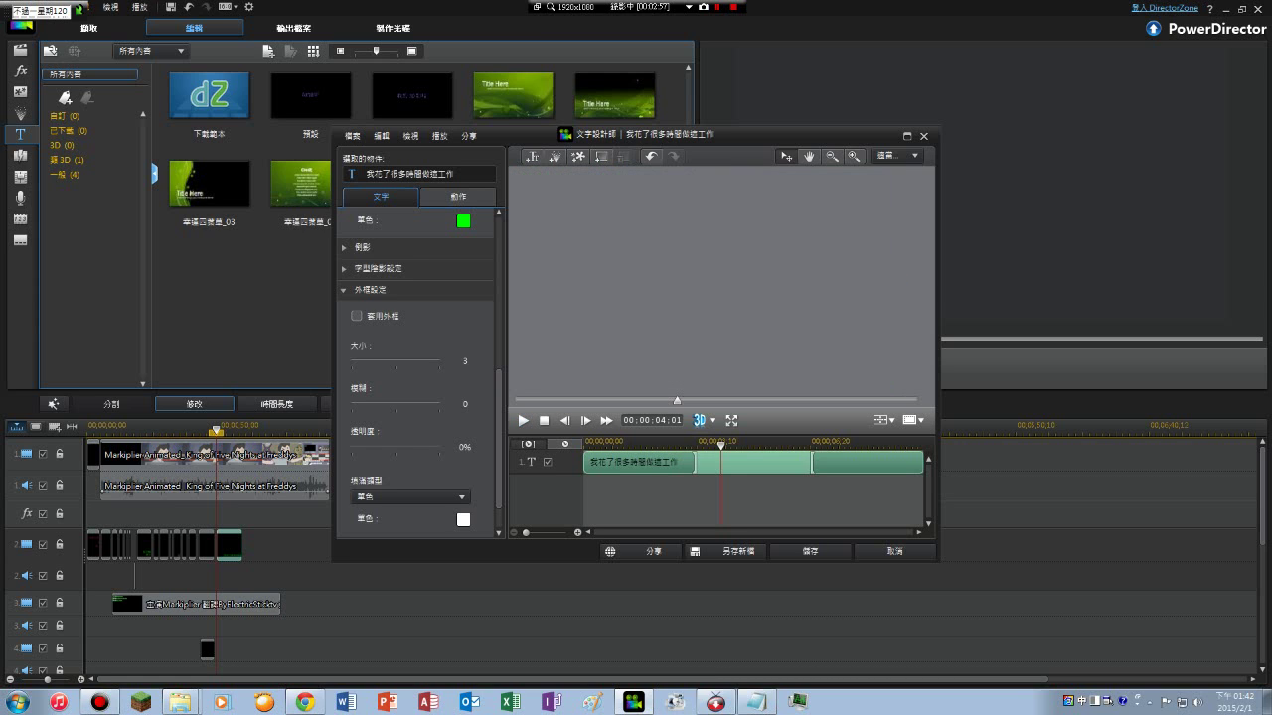
{"action": "key", "text": "space"}
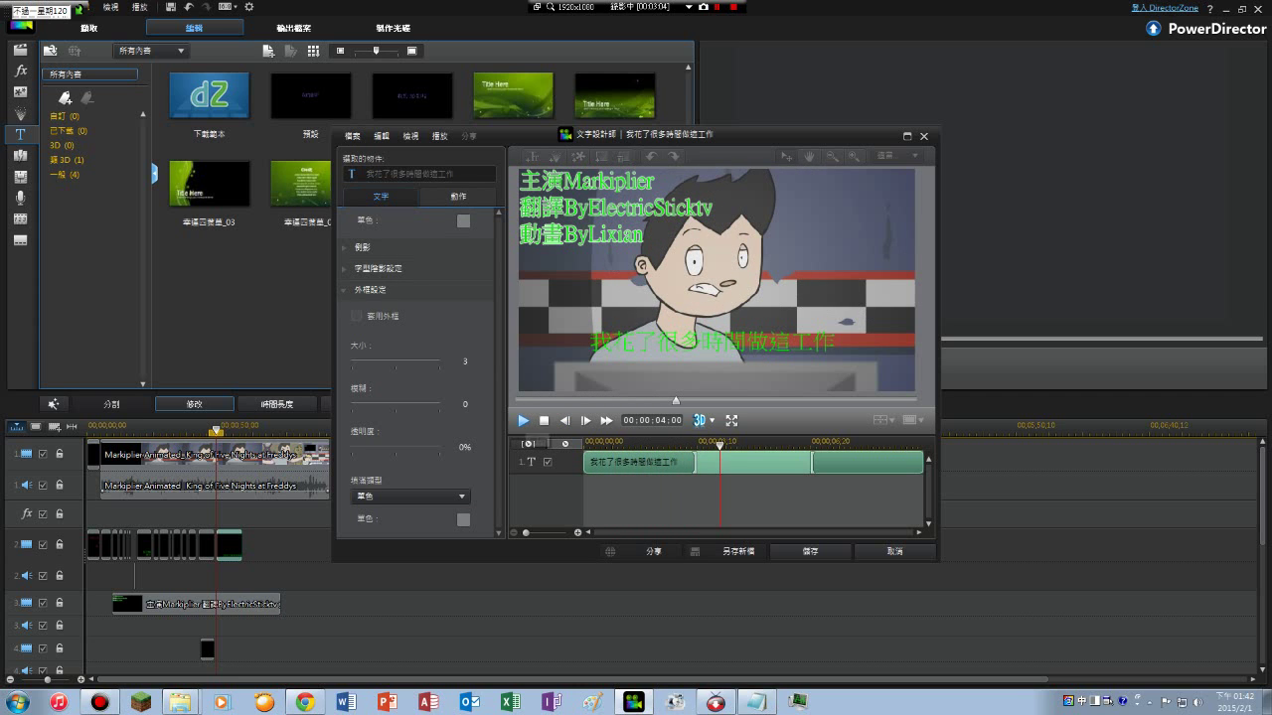
{"action": "left_click", "coordinate": [693, 443]}
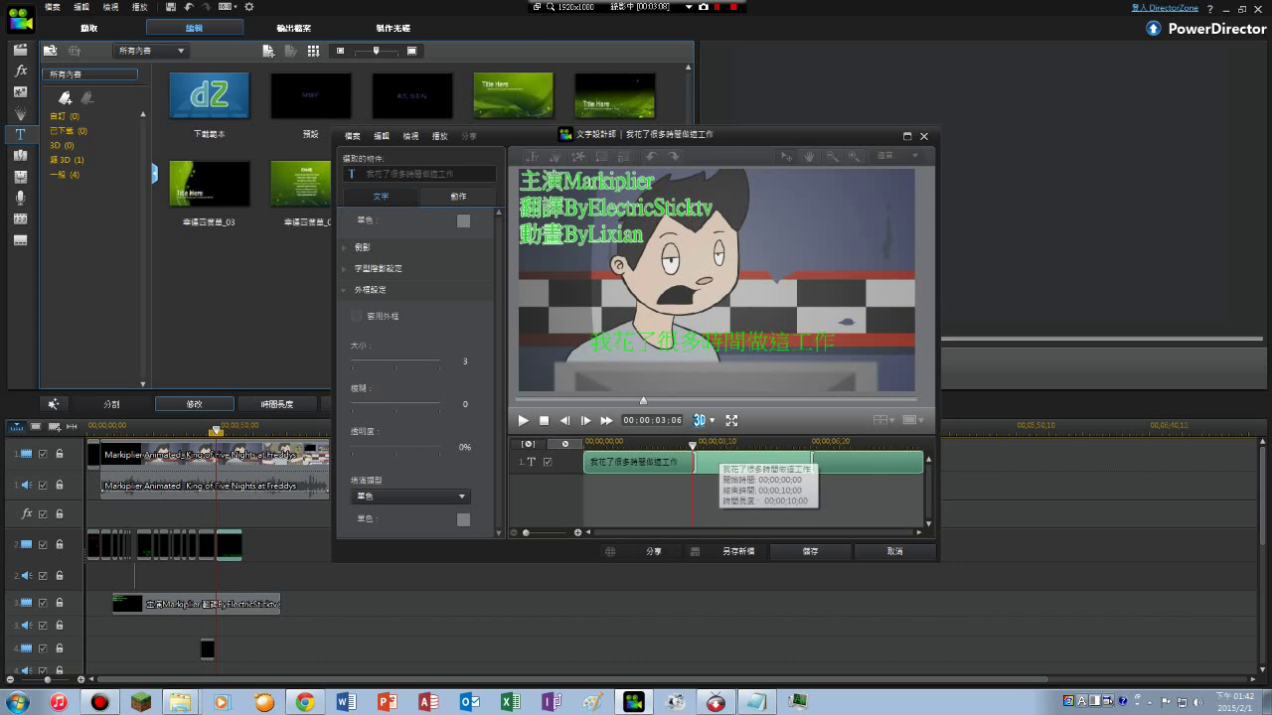
{"action": "left_click", "coordinate": [696, 443]}
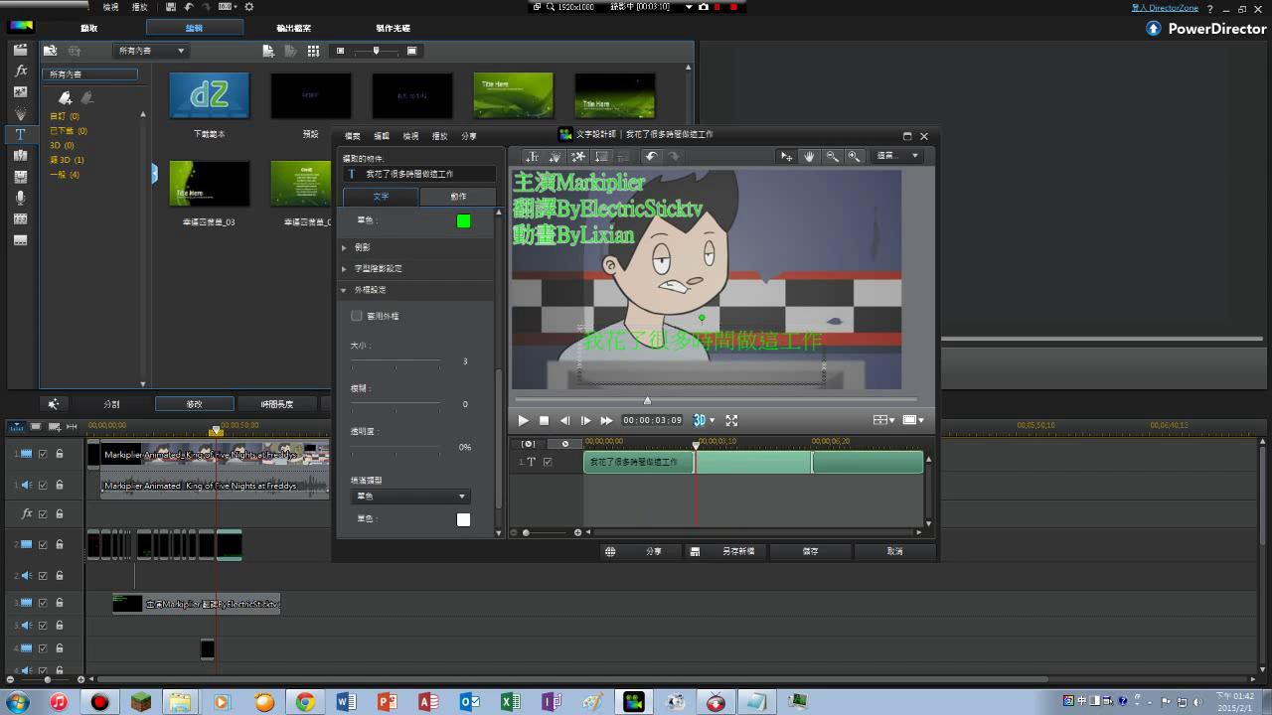
{"action": "type", "text": "不過一星期120"}
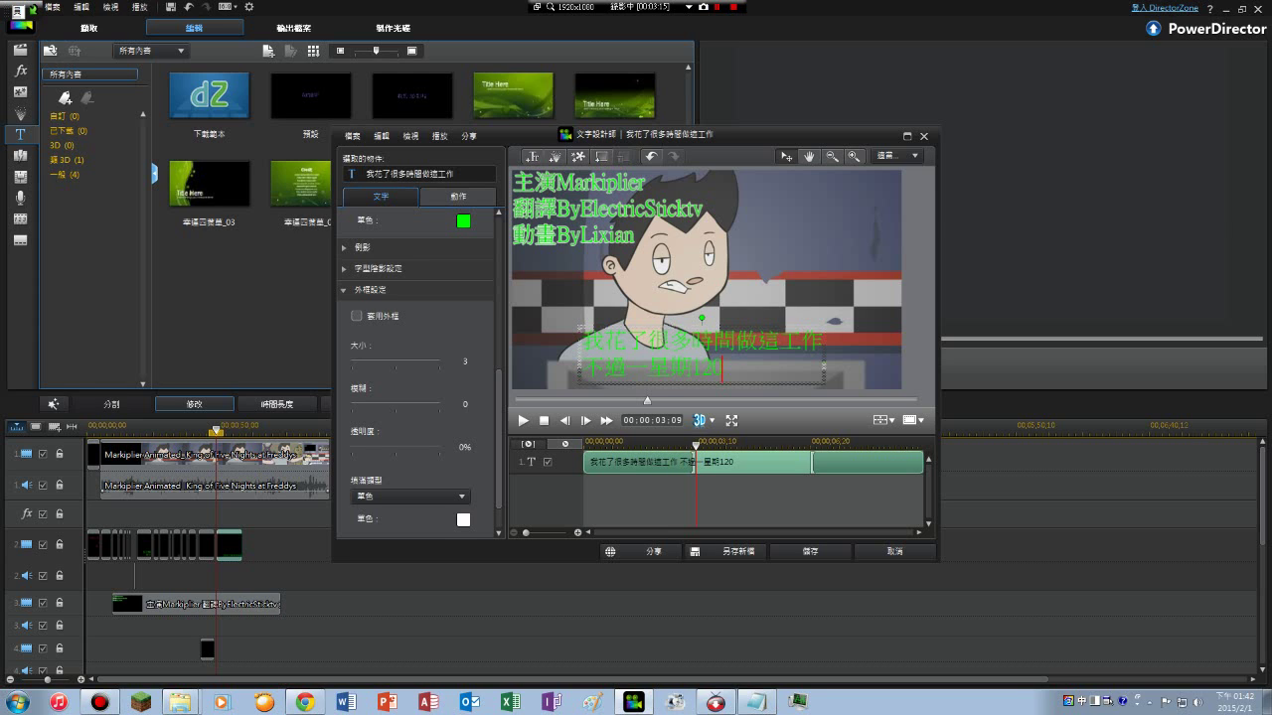
- Complete the subtitle's second line by appending 元算不錯了 and play the preview to check it
{"action": "key", "text": "Down"}
{"action": "key", "text": "Down"}
{"action": "key", "text": "Return"}
{"action": "type", "text": "真"}
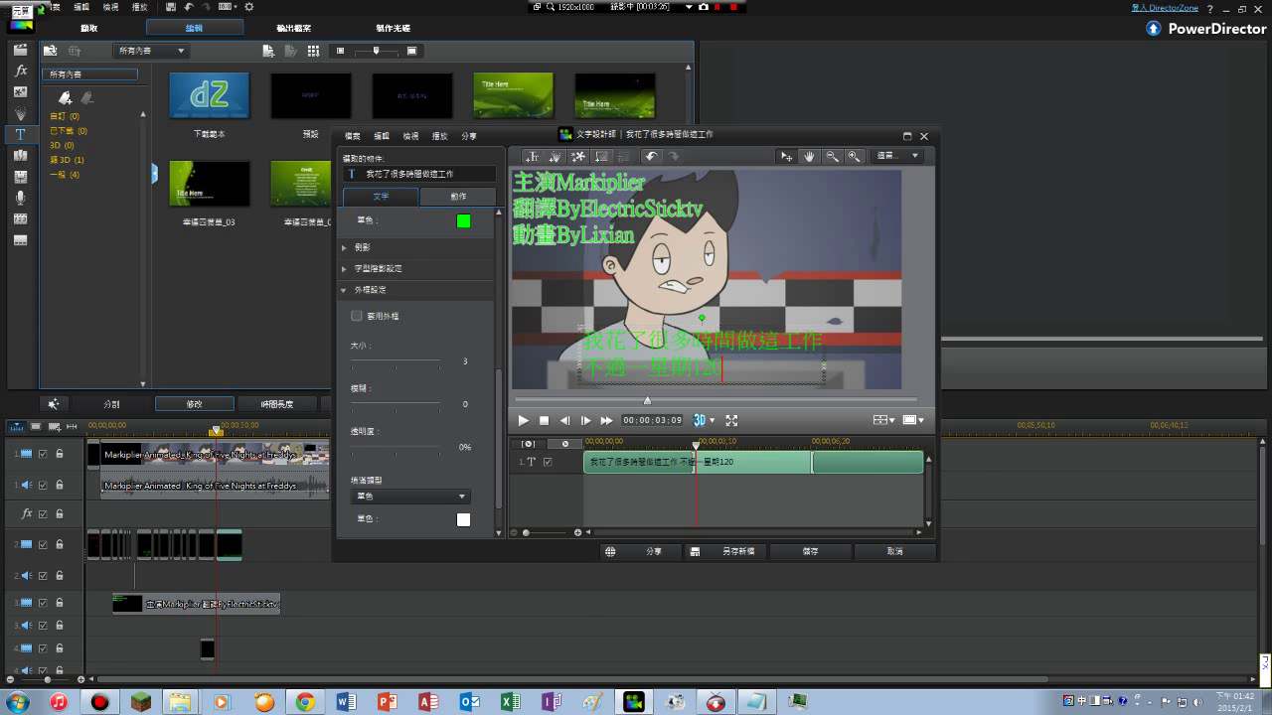
{"action": "type", "text": "錯了"}
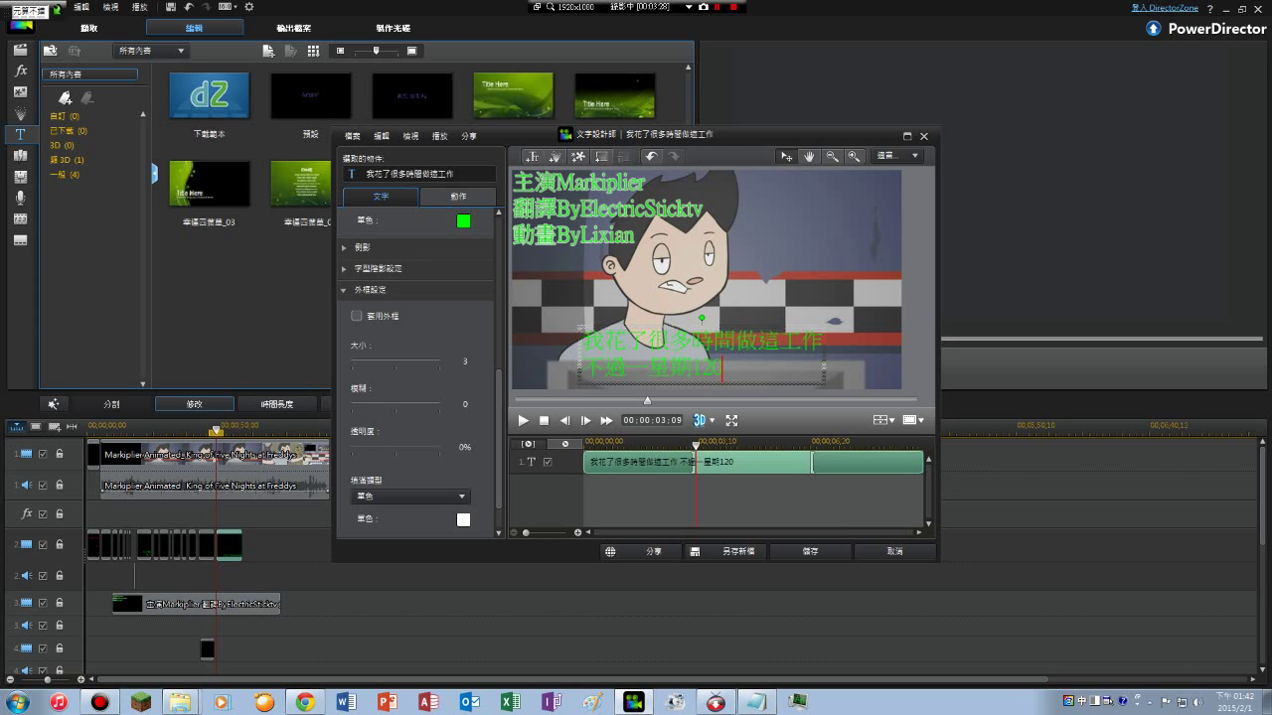
{"action": "type", "text": "元算不錯了"}
{"action": "left_click", "coordinate": [524, 421]}
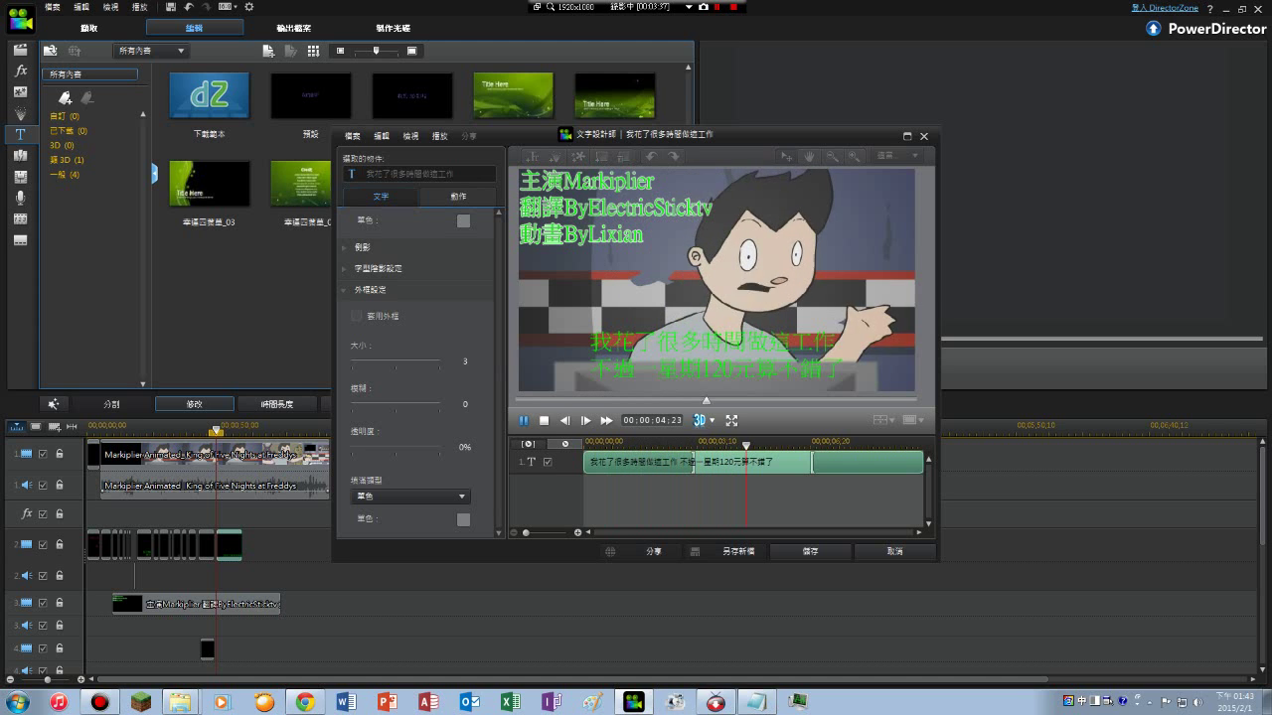
- Save the edited two-line subtitle and shorten its timeline clip to a duration of 00:00:04:02
{"action": "left_click", "coordinate": [810, 552]}
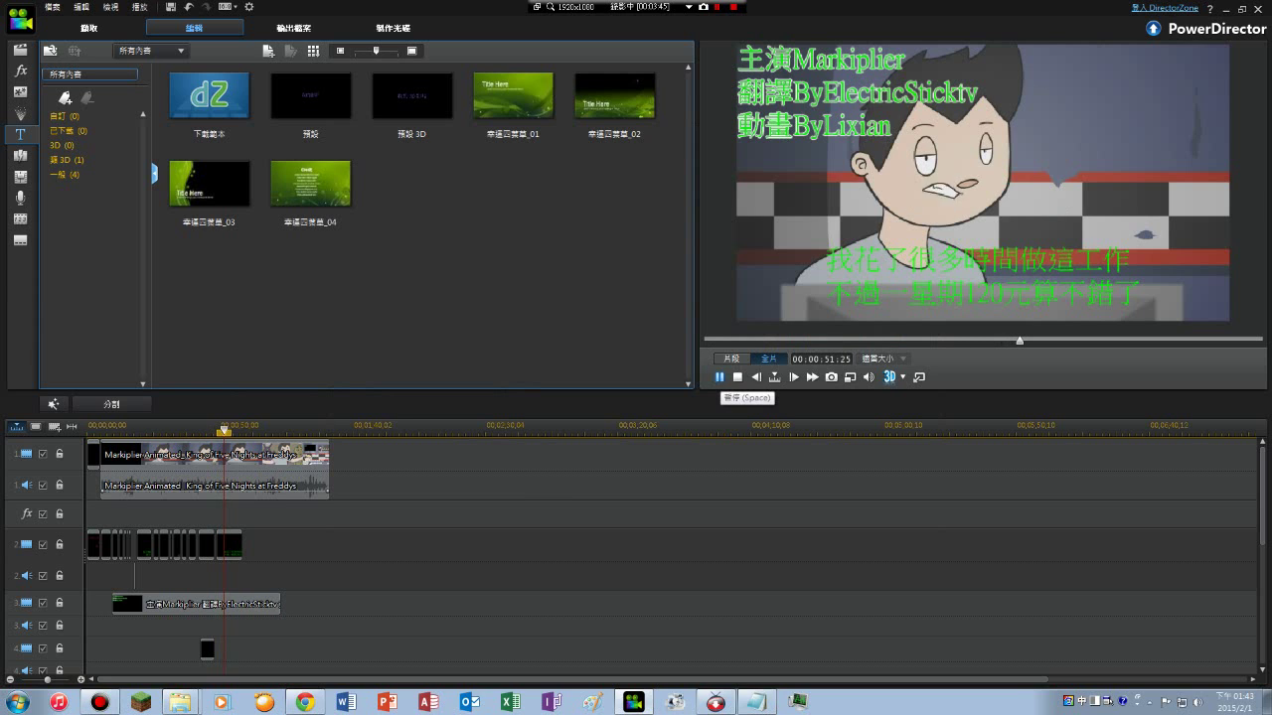
{"action": "left_click", "coordinate": [228, 544]}
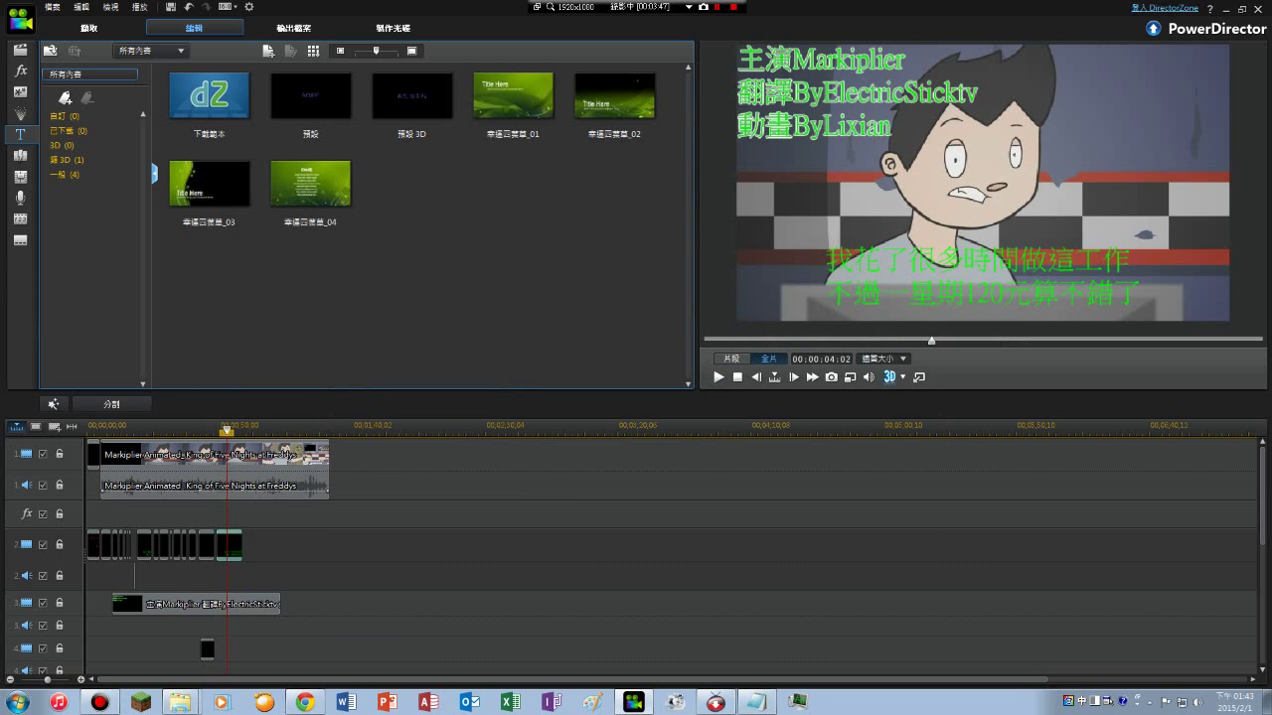
{"action": "left_click_drag", "start_coordinate": [242, 546], "coordinate": [227, 545]}
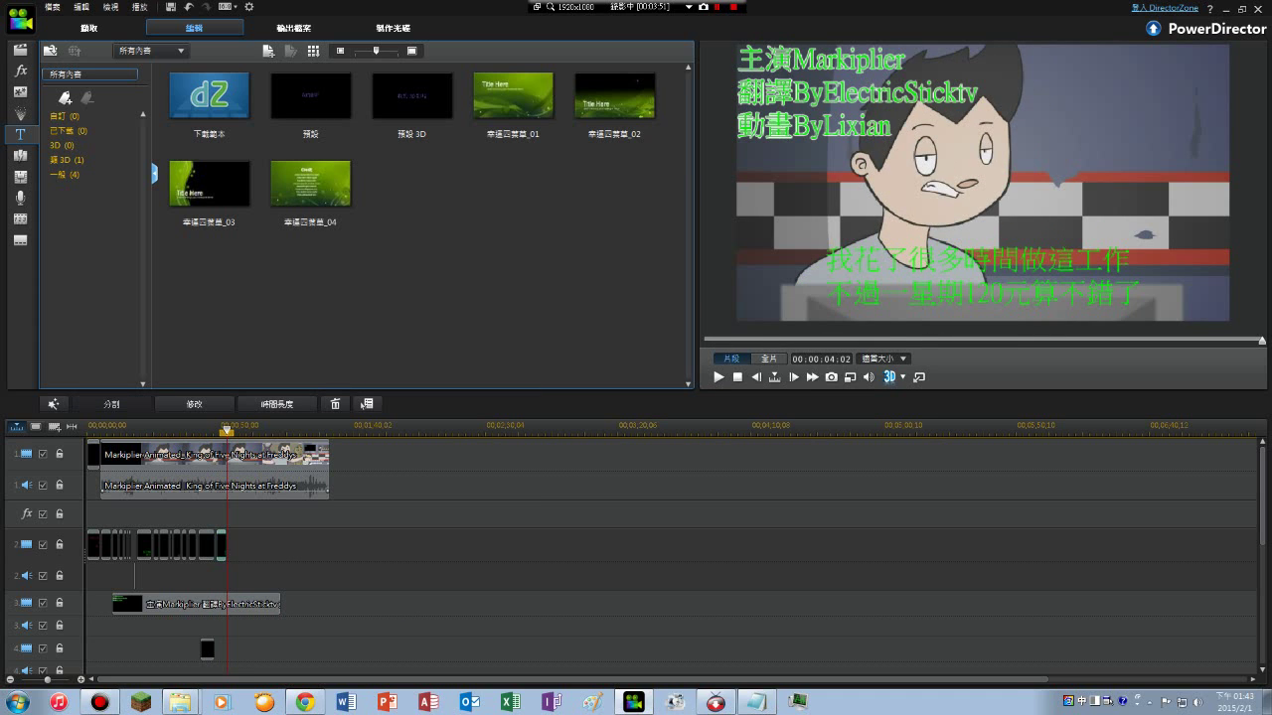
- Replay the speech around the two-line subtitle in the full movie and extend its clip to a duration of 00:00:05:09
{"action": "left_click", "coordinate": [768, 359]}
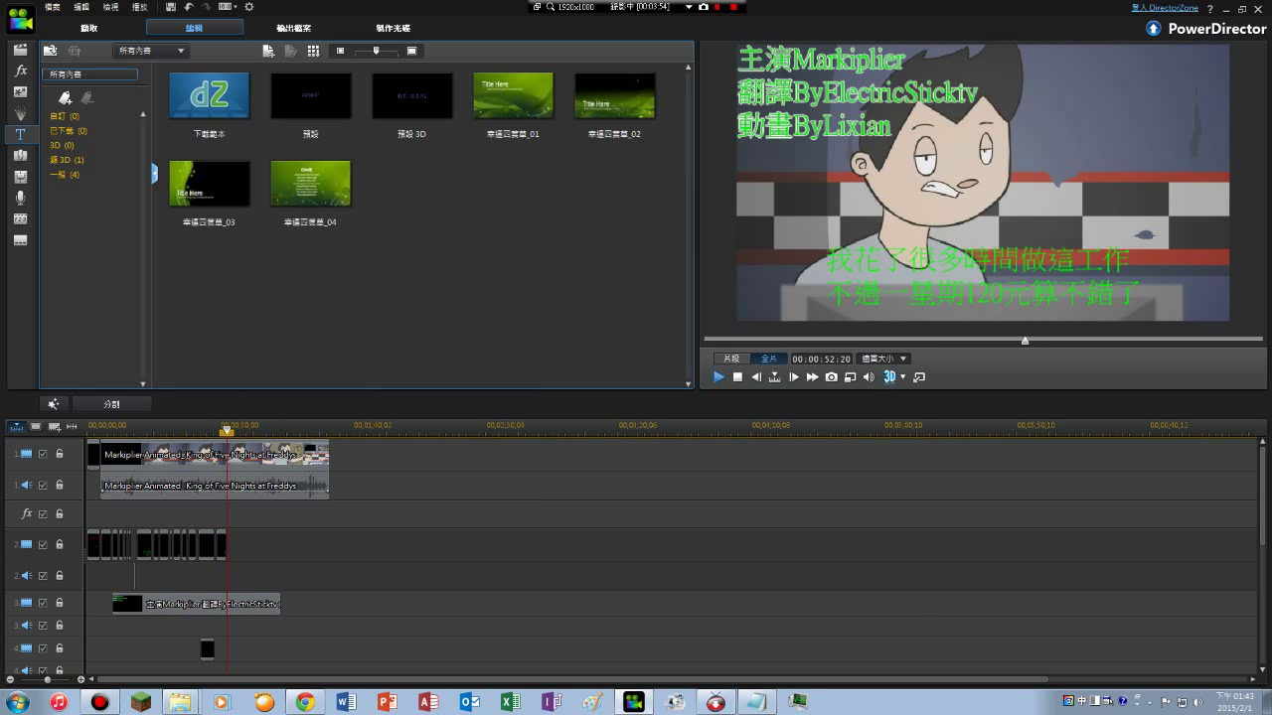
{"action": "left_click", "coordinate": [718, 377]}
{"action": "left_click", "coordinate": [718, 378]}
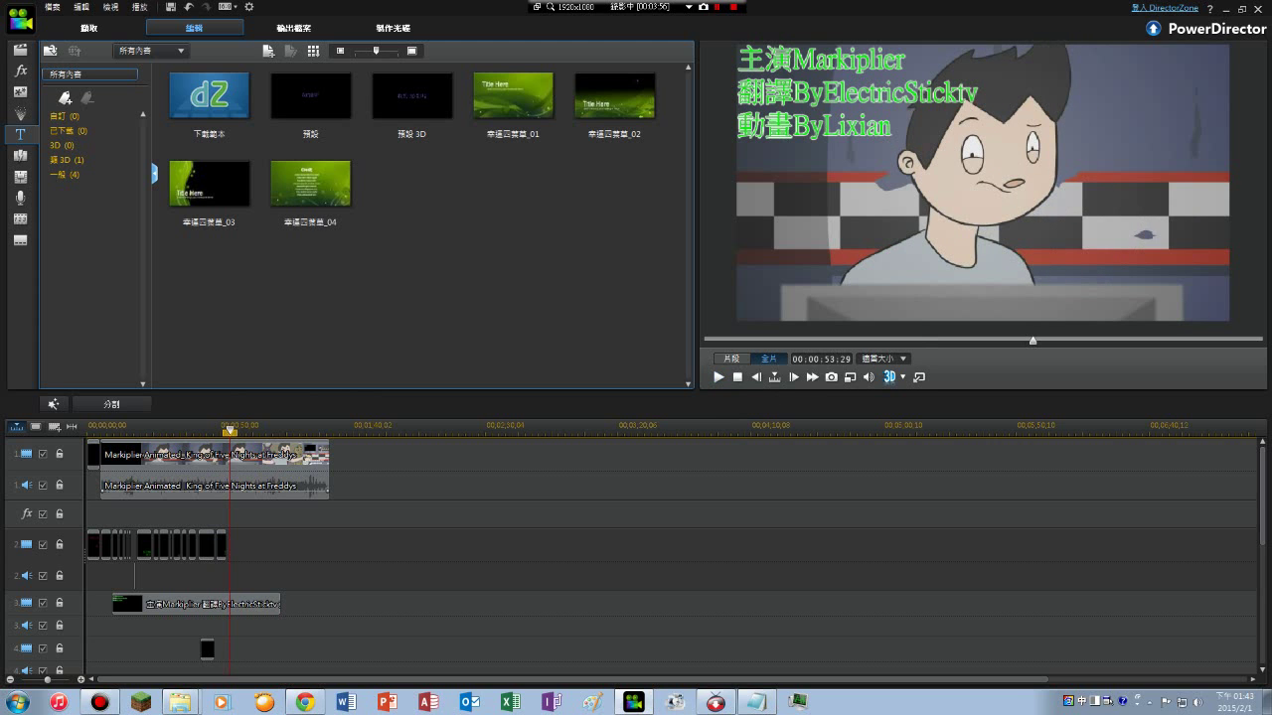
{"action": "left_click", "coordinate": [209, 428]}
{"action": "left_click", "coordinate": [718, 377]}
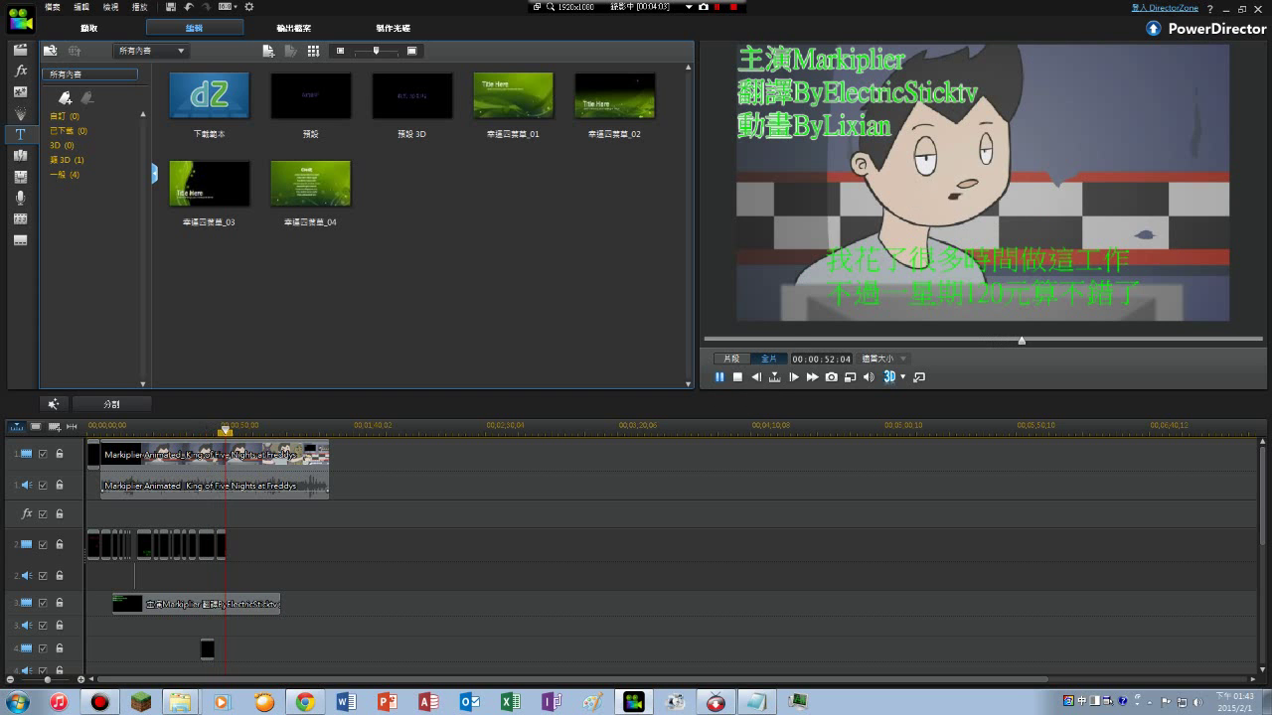
{"action": "key", "text": "space"}
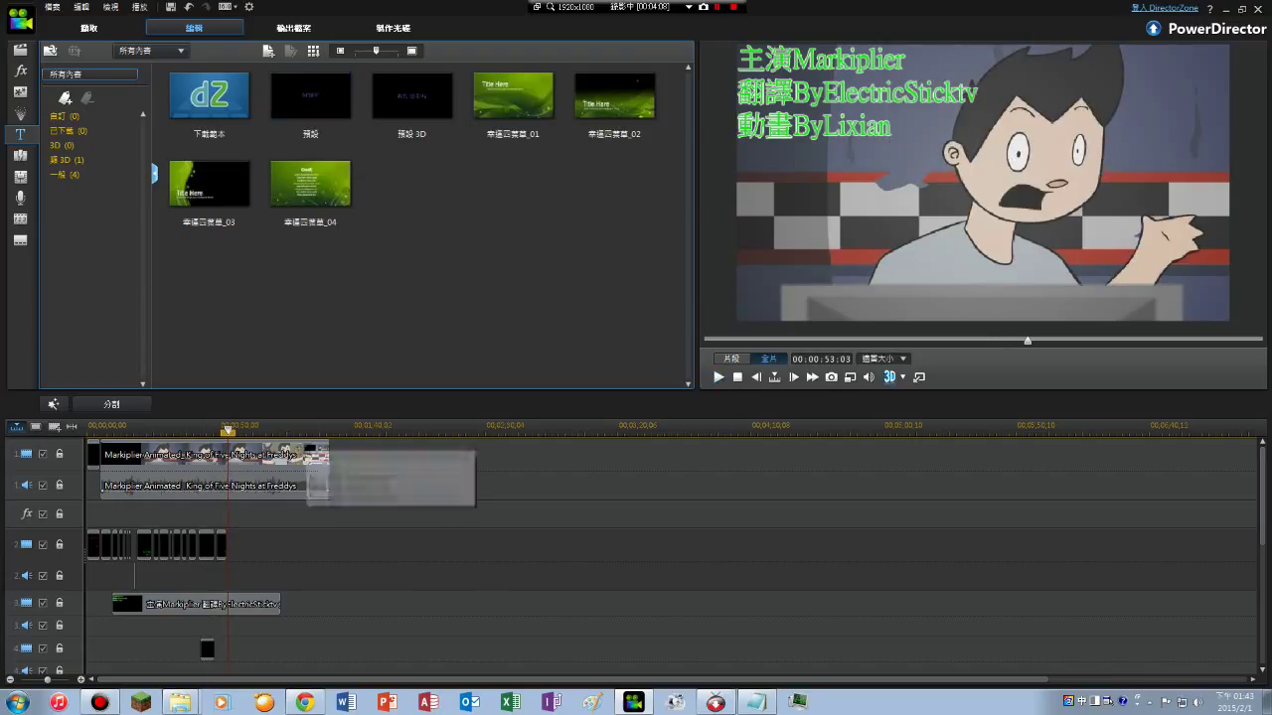
{"action": "left_click", "coordinate": [718, 378]}
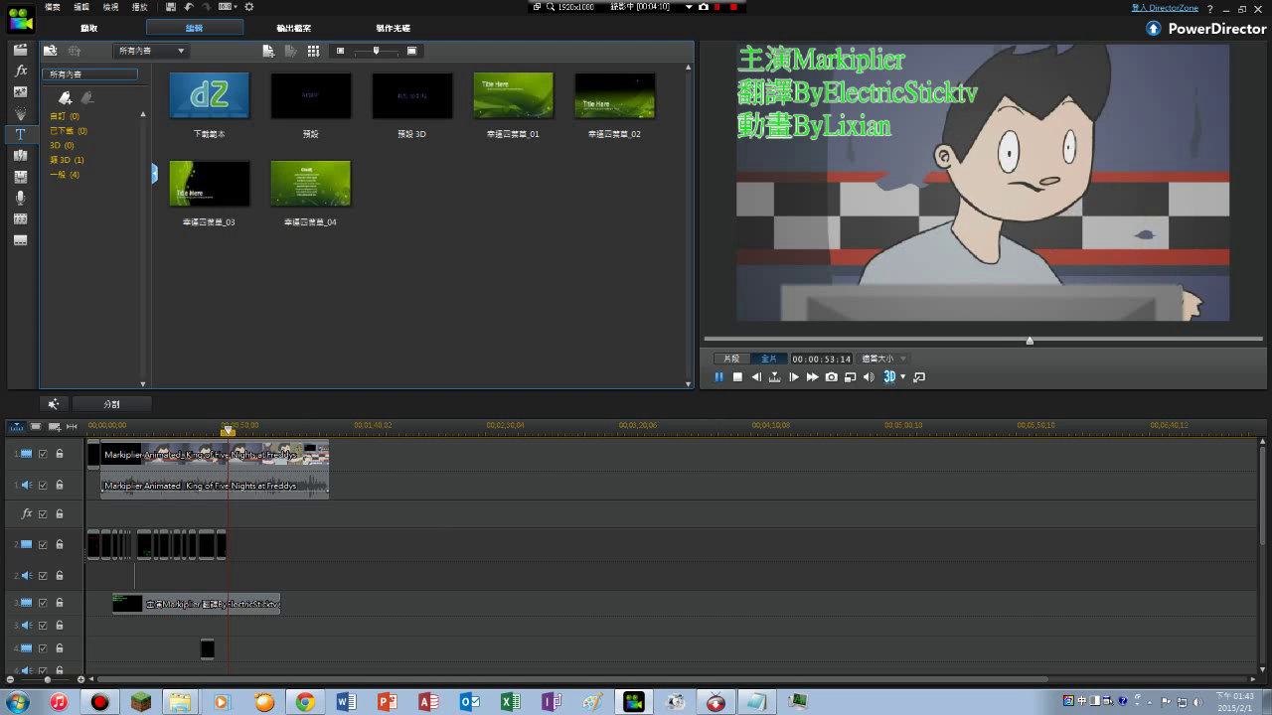
{"action": "left_click", "coordinate": [718, 377]}
{"action": "left_click", "coordinate": [221, 545]}
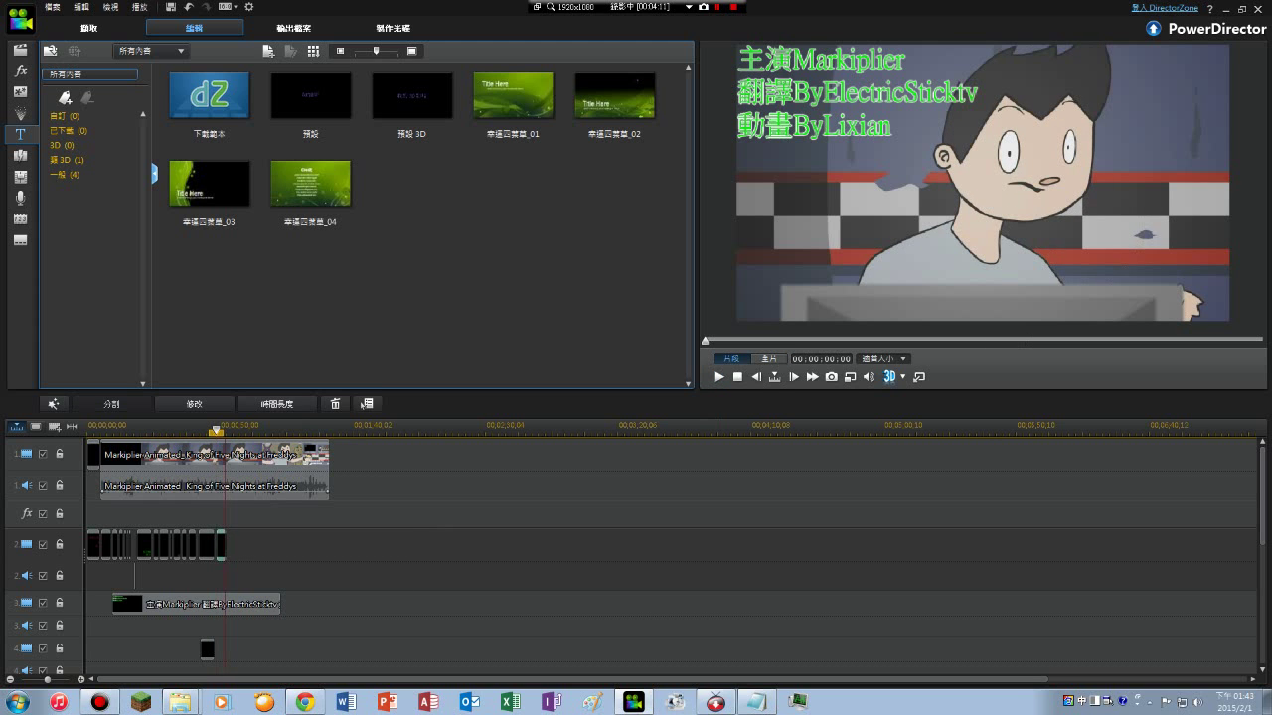
{"action": "left_click_drag", "start_coordinate": [225, 545], "coordinate": [230, 546]}
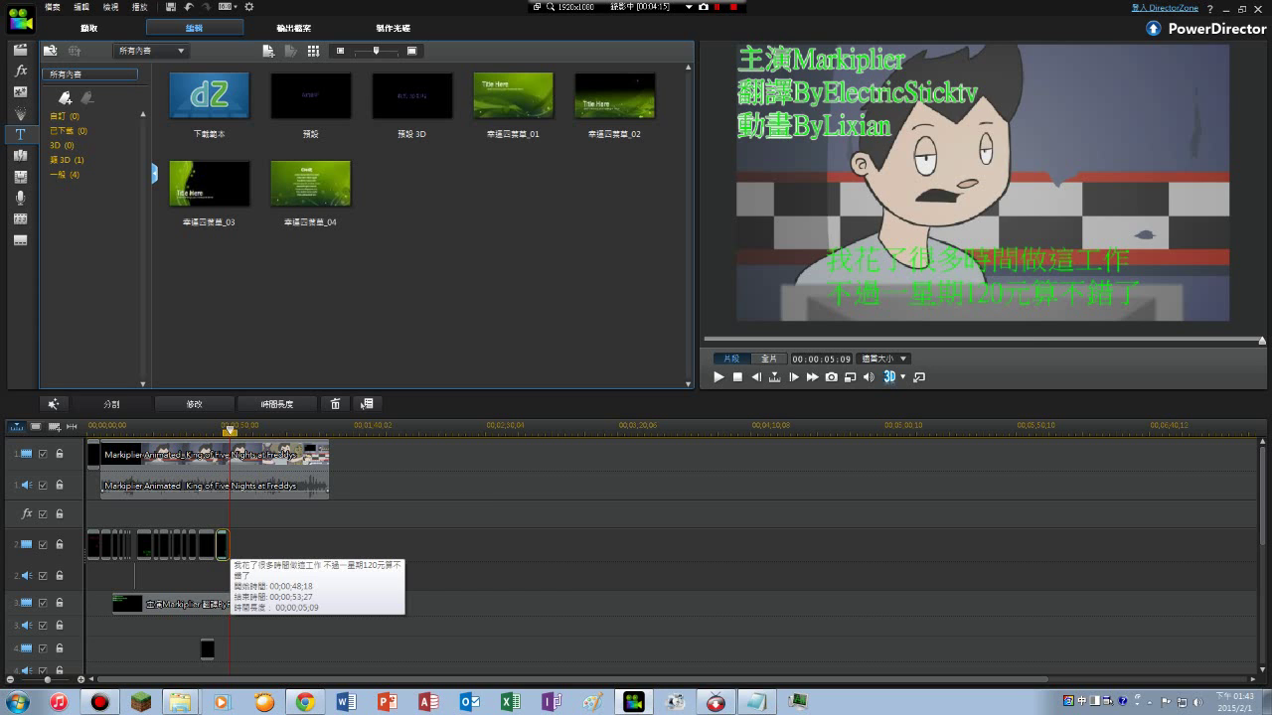
- Replay the full movie around the end of the two-line subtitle and stop at 00:00:53:29, where the following line starts
{"action": "left_click", "coordinate": [769, 358]}
{"action": "key", "text": "space"}
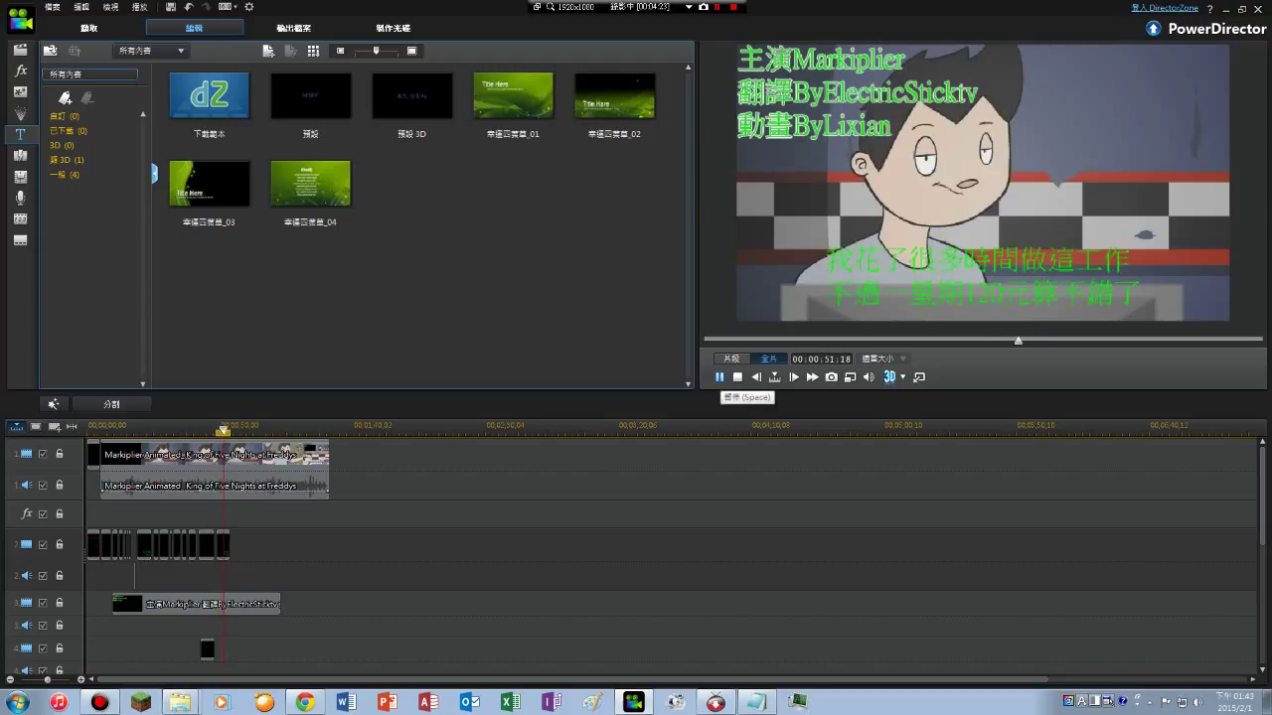
{"action": "left_click", "coordinate": [720, 376]}
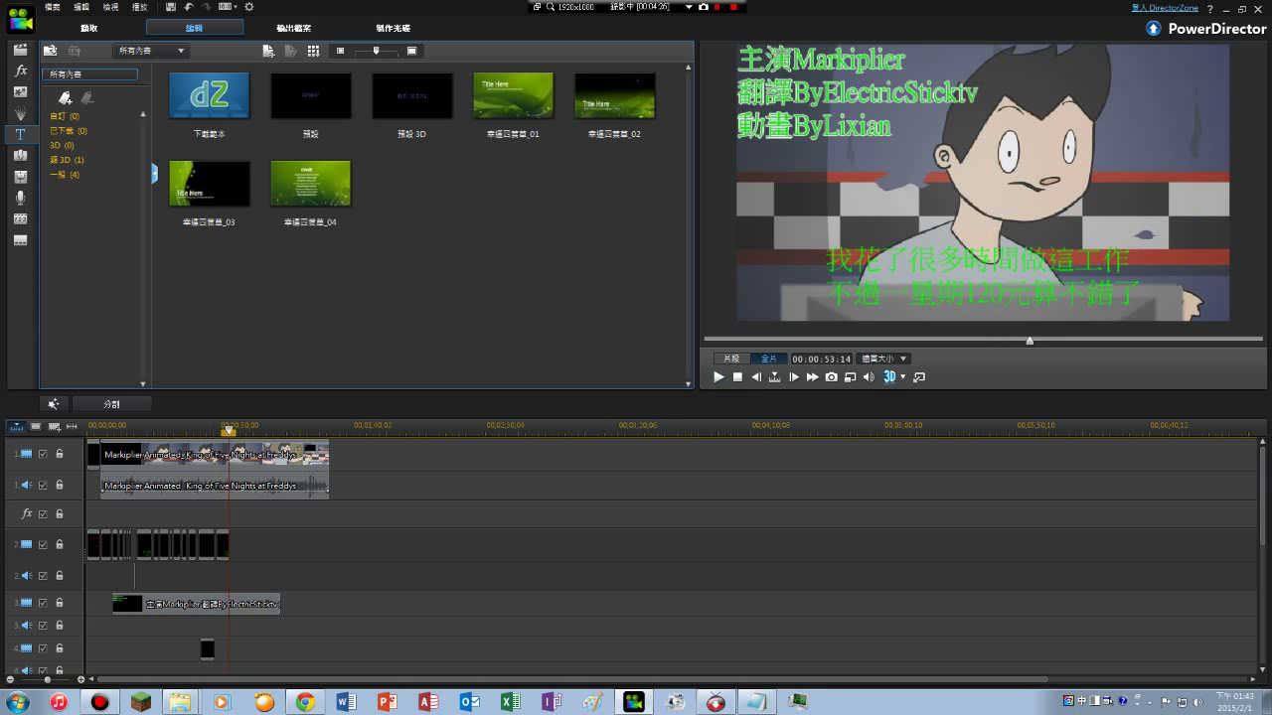
{"action": "left_click", "coordinate": [719, 377]}
{"action": "left_click", "coordinate": [719, 377]}
{"action": "key", "text": "space"}
{"action": "key", "text": "space"}
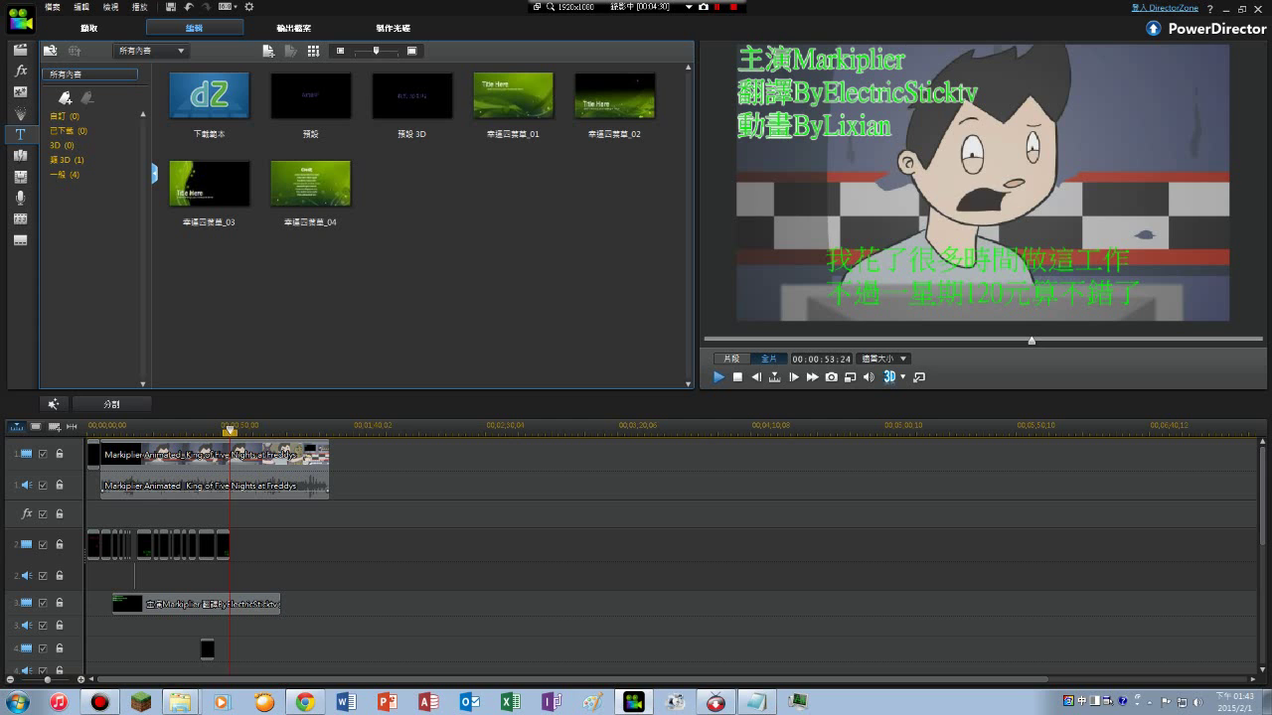
{"action": "key", "text": "space"}
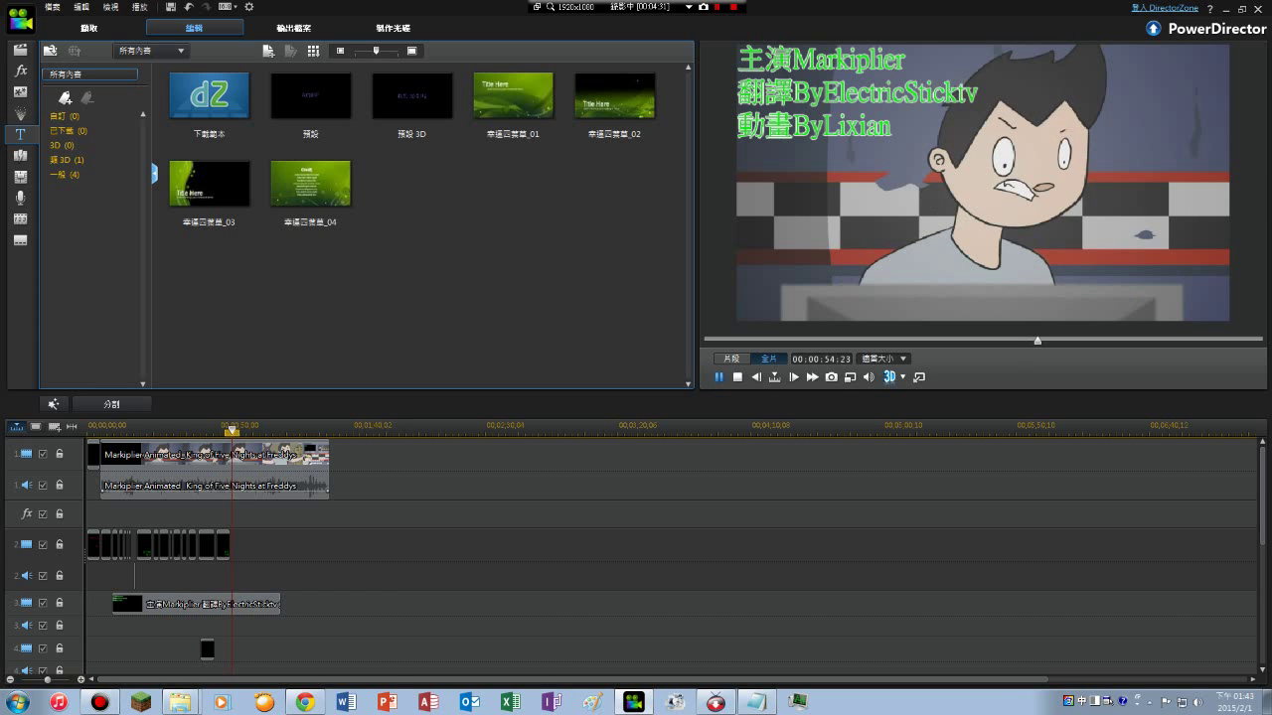
{"action": "key", "text": "space"}
{"action": "left_click_drag", "start_coordinate": [1037, 341], "coordinate": [1025, 340]}
{"action": "key", "text": "space"}
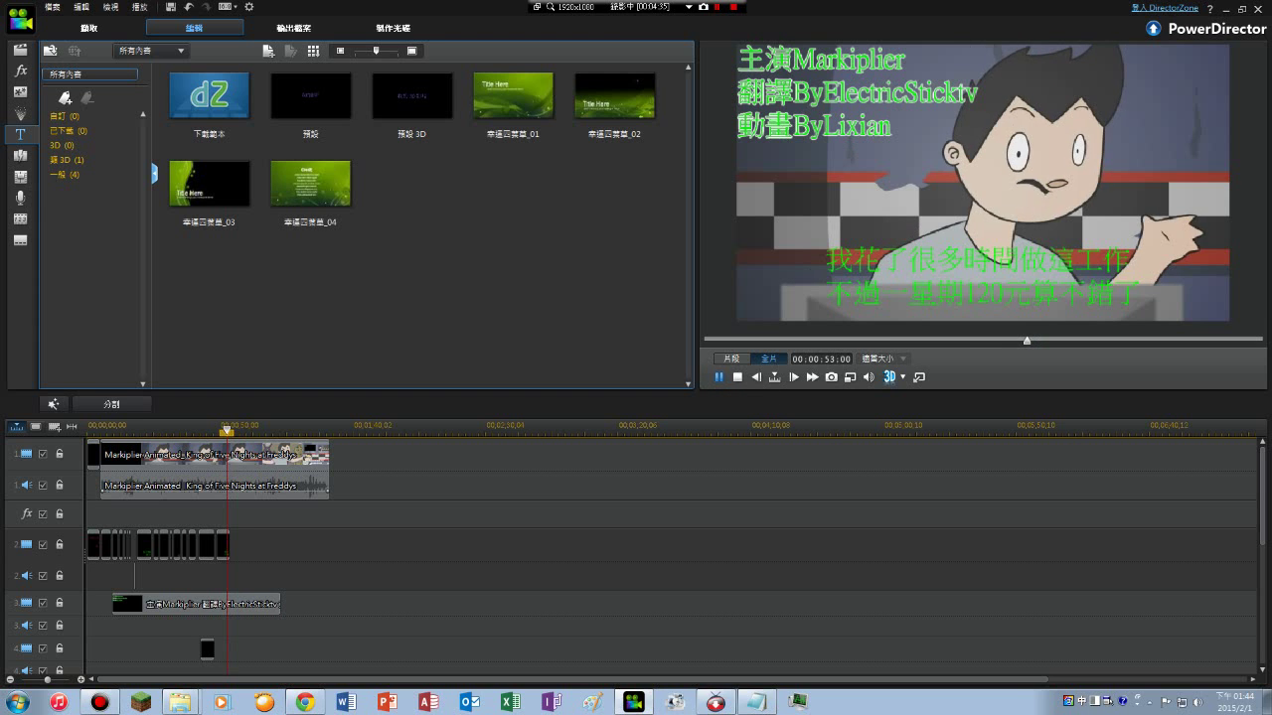
{"action": "key", "text": "space"}
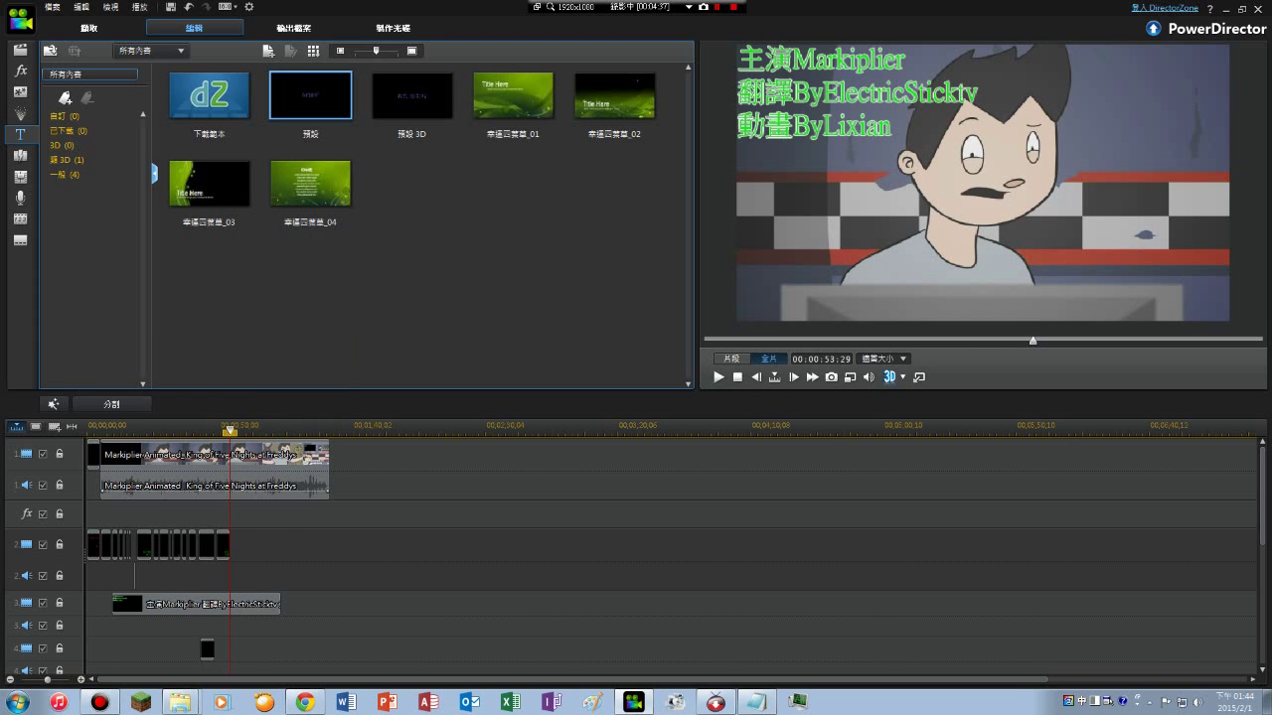
- Add a default title clip directly after the two-line subtitle, starting at 00:00:53:29, and open it for editing
{"action": "left_click_drag", "start_coordinate": [310, 96], "coordinate": [233, 543]}
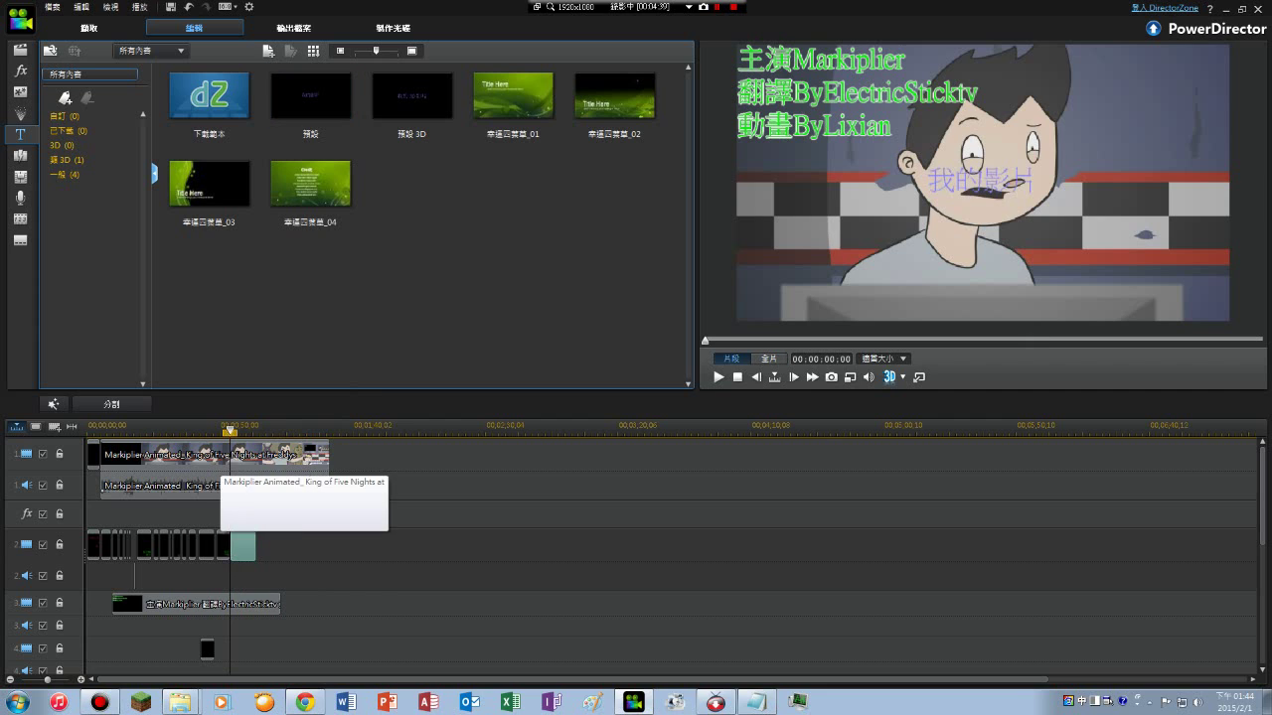
{"action": "left_click", "coordinate": [194, 405]}
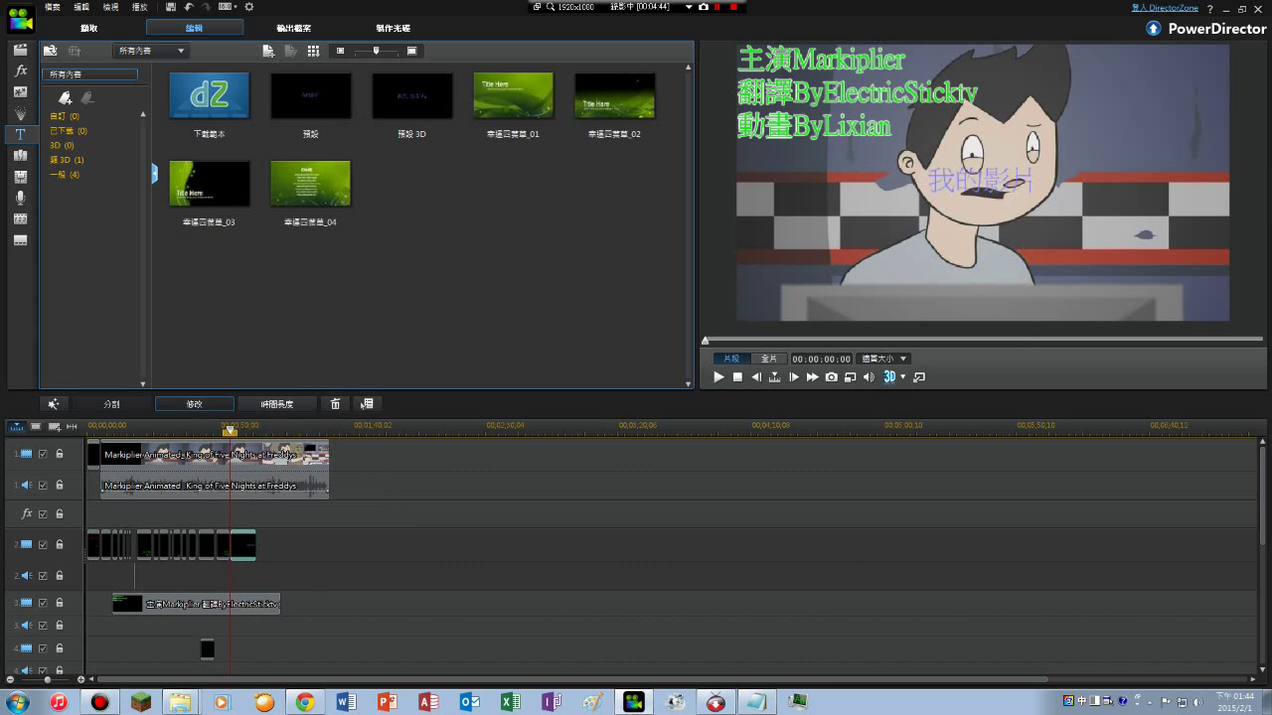
{"action": "left_click", "coordinate": [195, 404]}
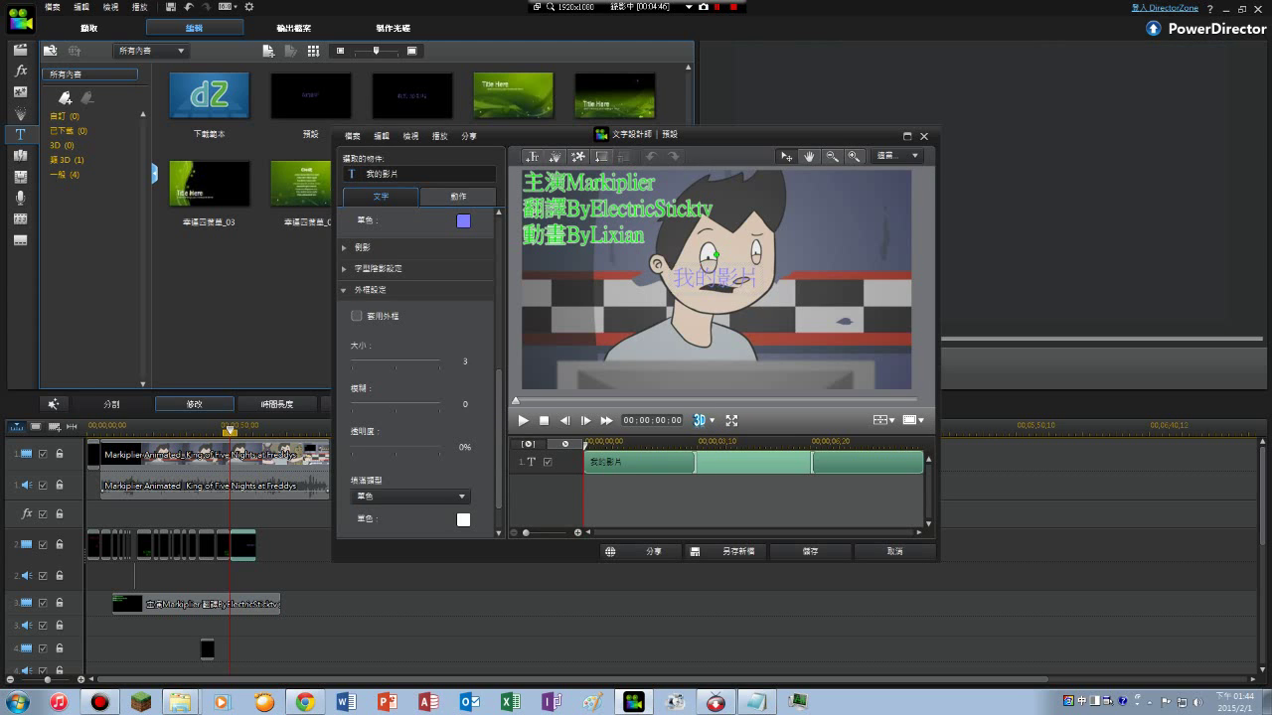
- Set the new title's text color to bright green and move it to the lower edge of the video frame
{"action": "left_click", "coordinate": [463, 220]}
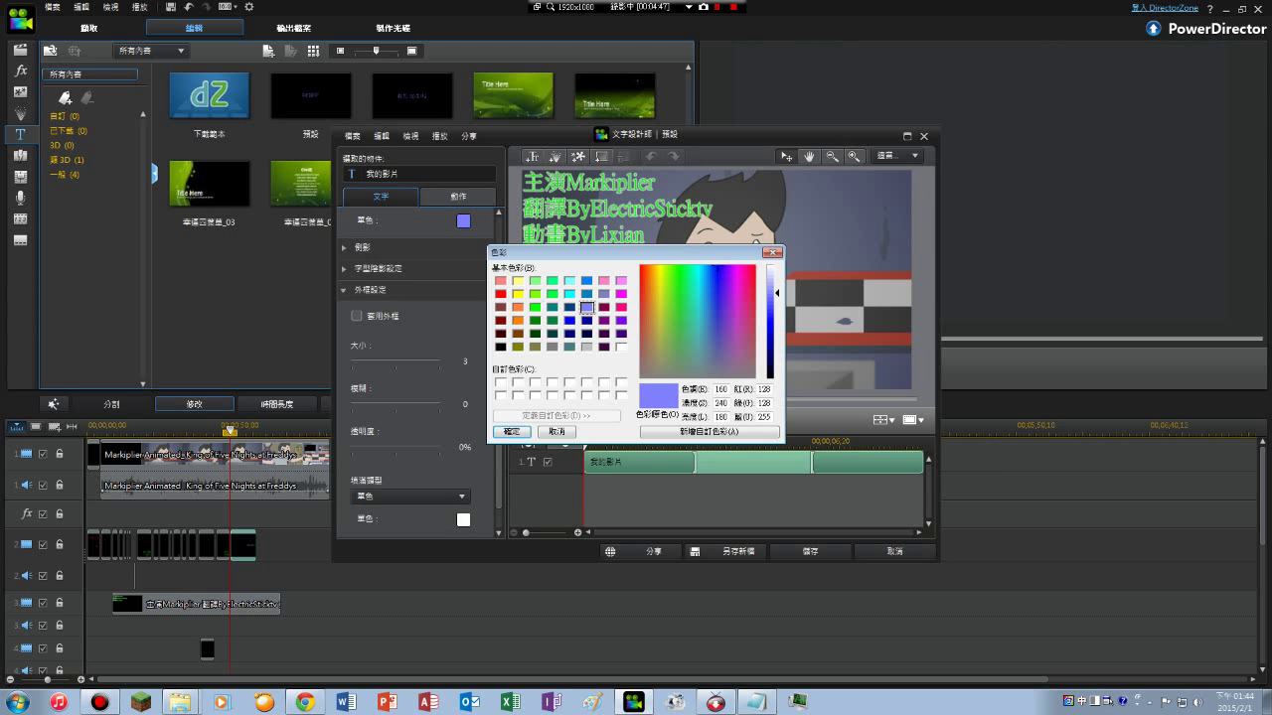
{"action": "left_click", "coordinate": [534, 307]}
{"action": "left_click", "coordinate": [510, 431]}
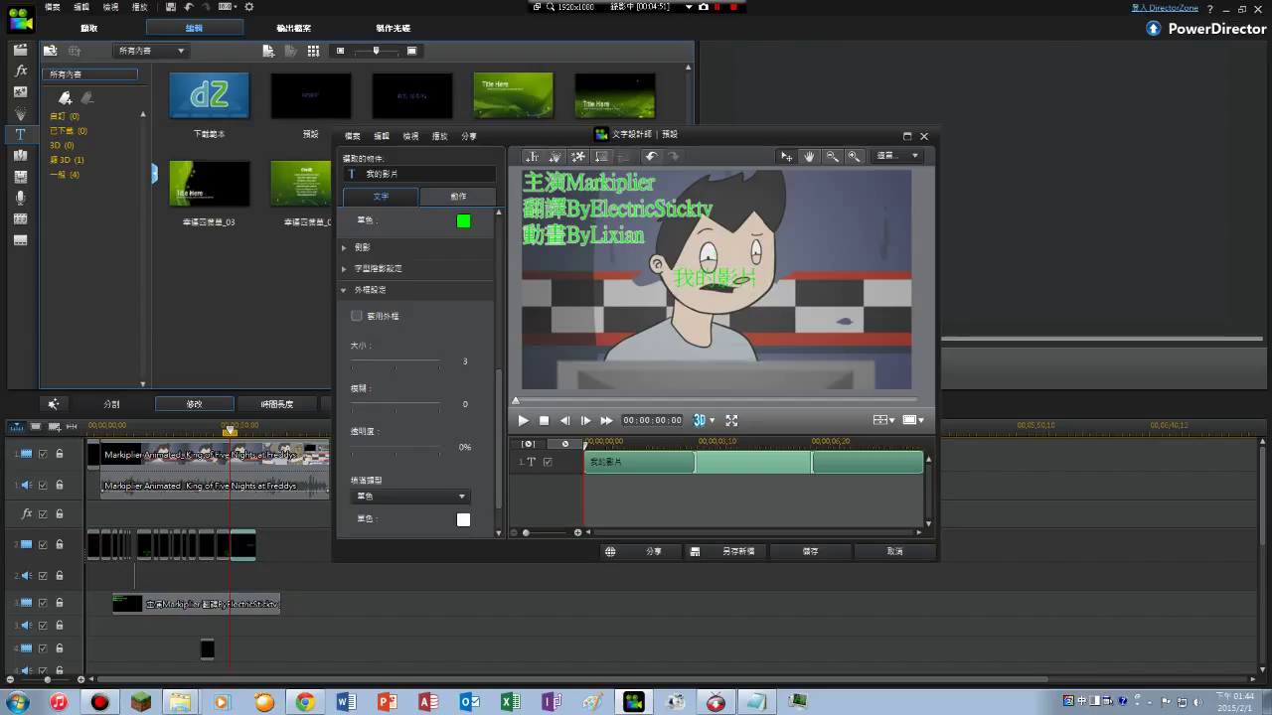
{"action": "left_click_drag", "start_coordinate": [716, 278], "coordinate": [718, 376]}
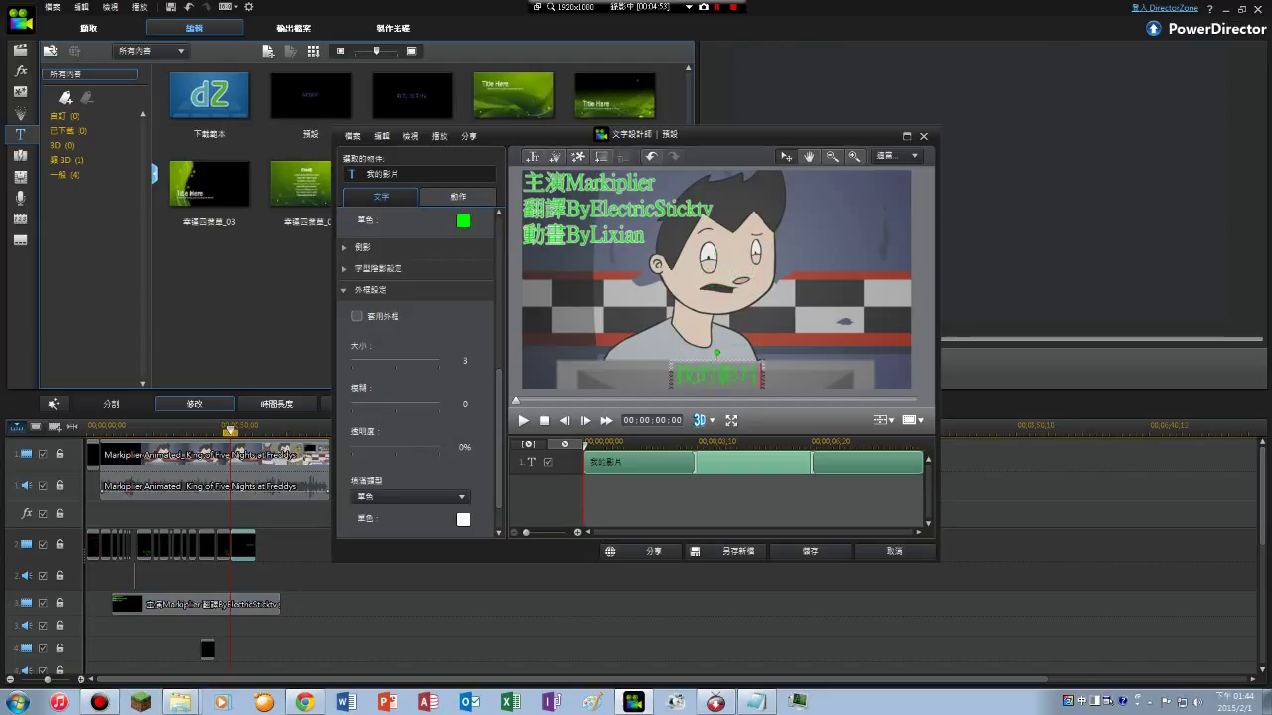
- Replace the placeholder text with 但這還有更多晚要我去做, shift the line toward the frame's horizontal center and save the title
{"action": "key", "text": "BackSpace"}
{"action": "key", "text": "BackSpace"}
{"action": "key", "text": "BackSpace"}
{"action": "key", "text": "BackSpace"}
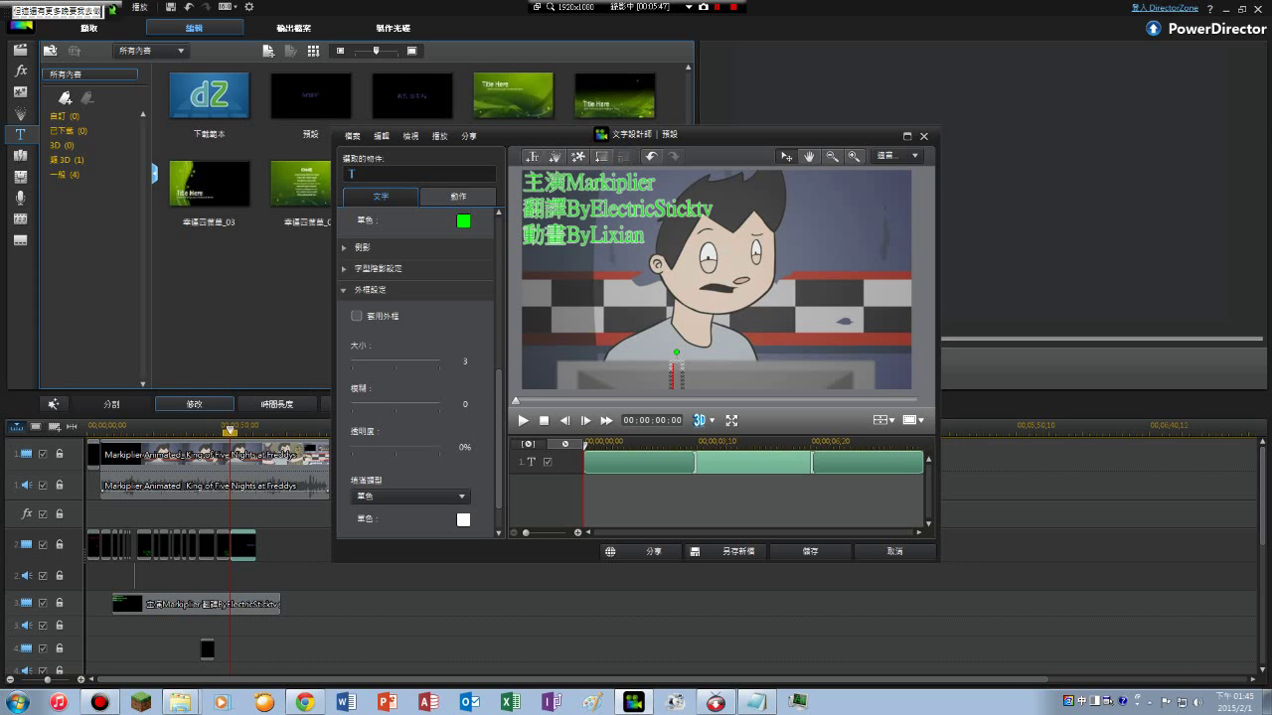
{"action": "type", "text": "但這還有更多晚要我去做"}
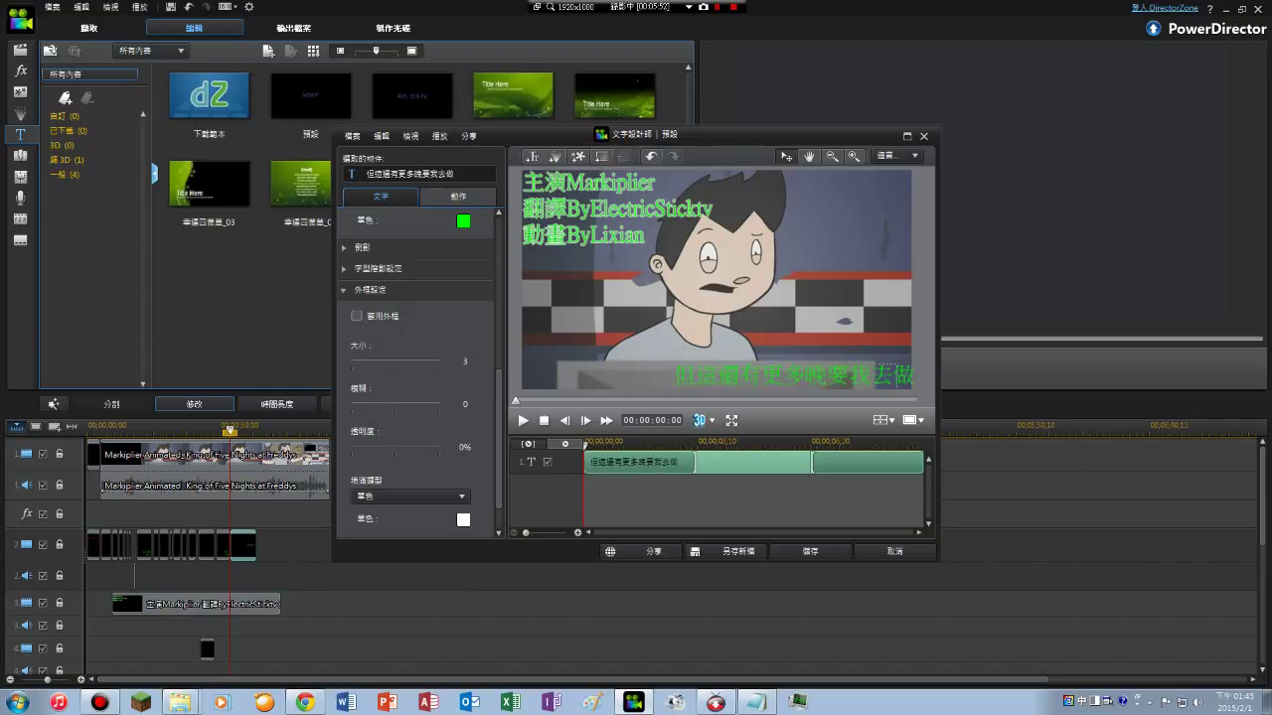
{"action": "left_click_drag", "start_coordinate": [795, 375], "coordinate": [687, 378]}
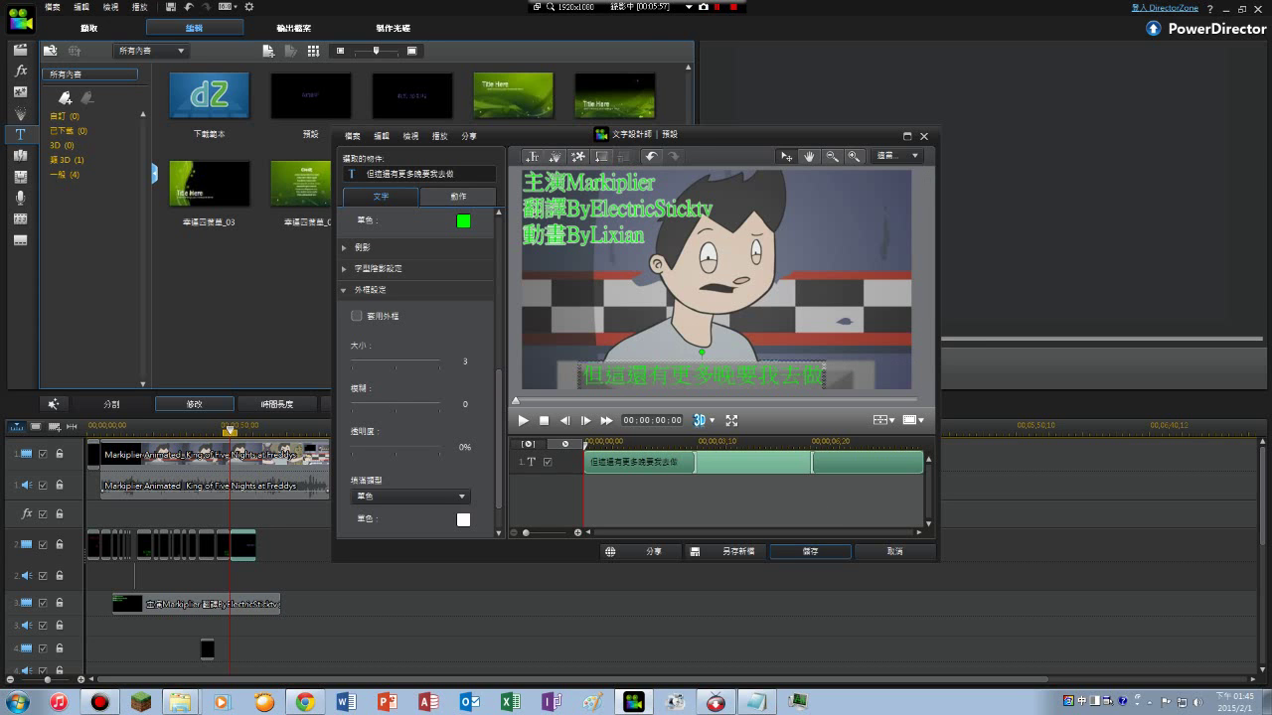
{"action": "left_click", "coordinate": [809, 551]}
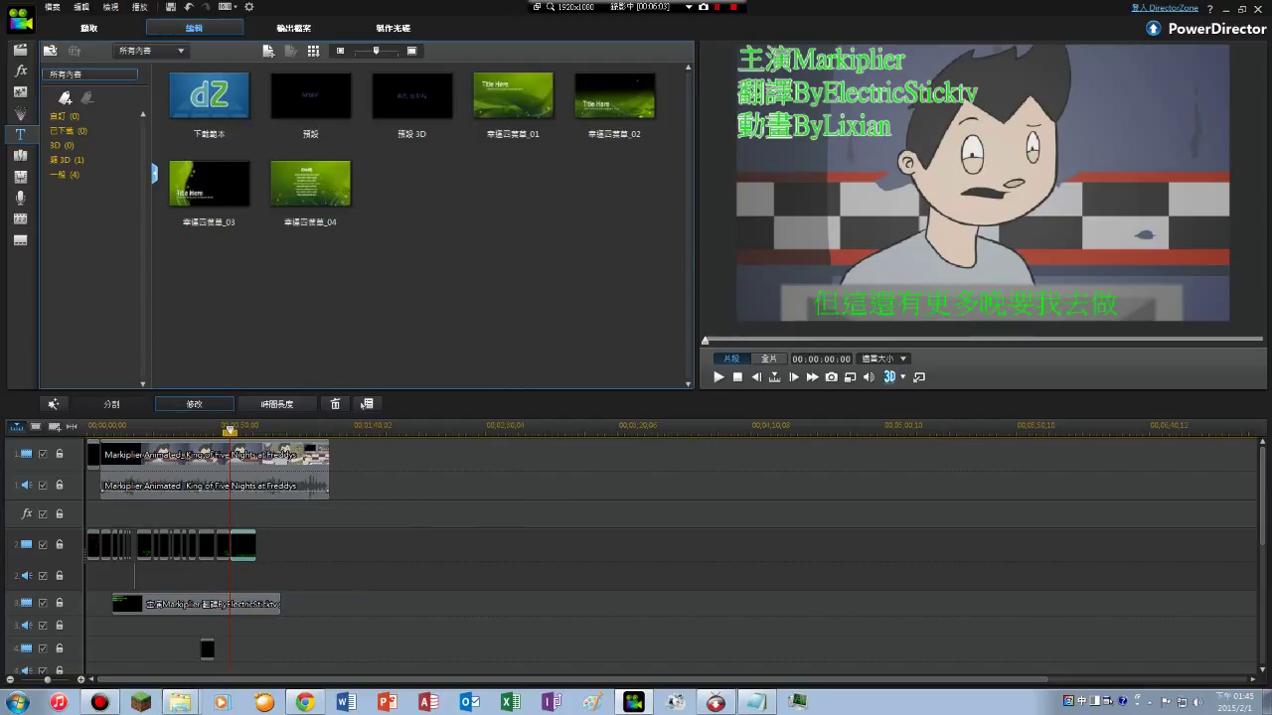
- Reopen the new subtitle, insert 上 after 晚 in its text and save it
{"action": "left_click", "coordinate": [194, 403]}
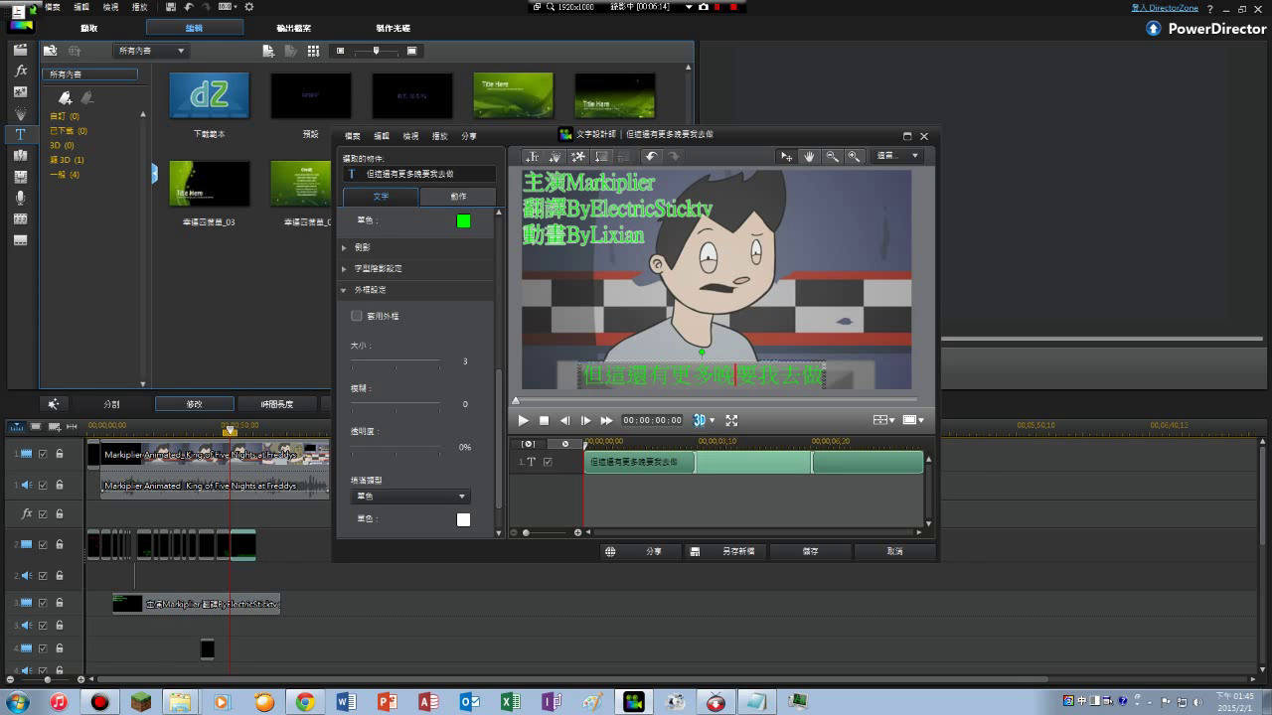
{"action": "type", "text": "上"}
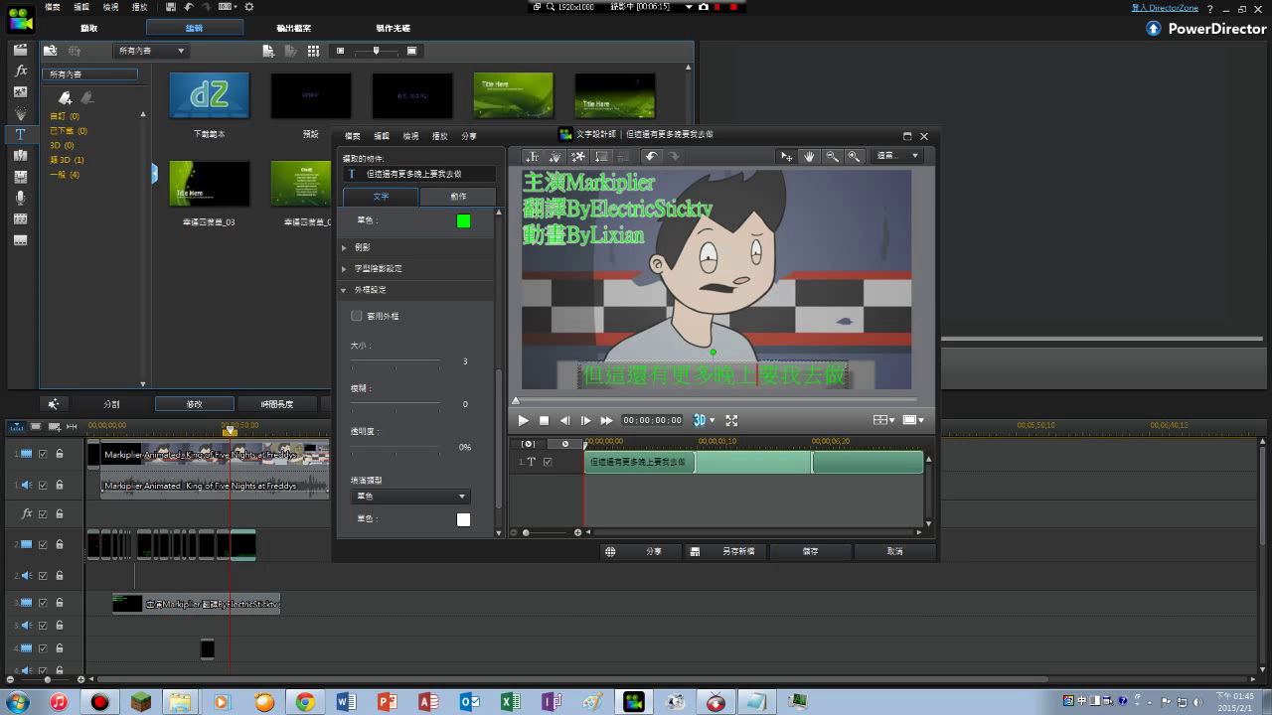
{"action": "left_click", "coordinate": [810, 552]}
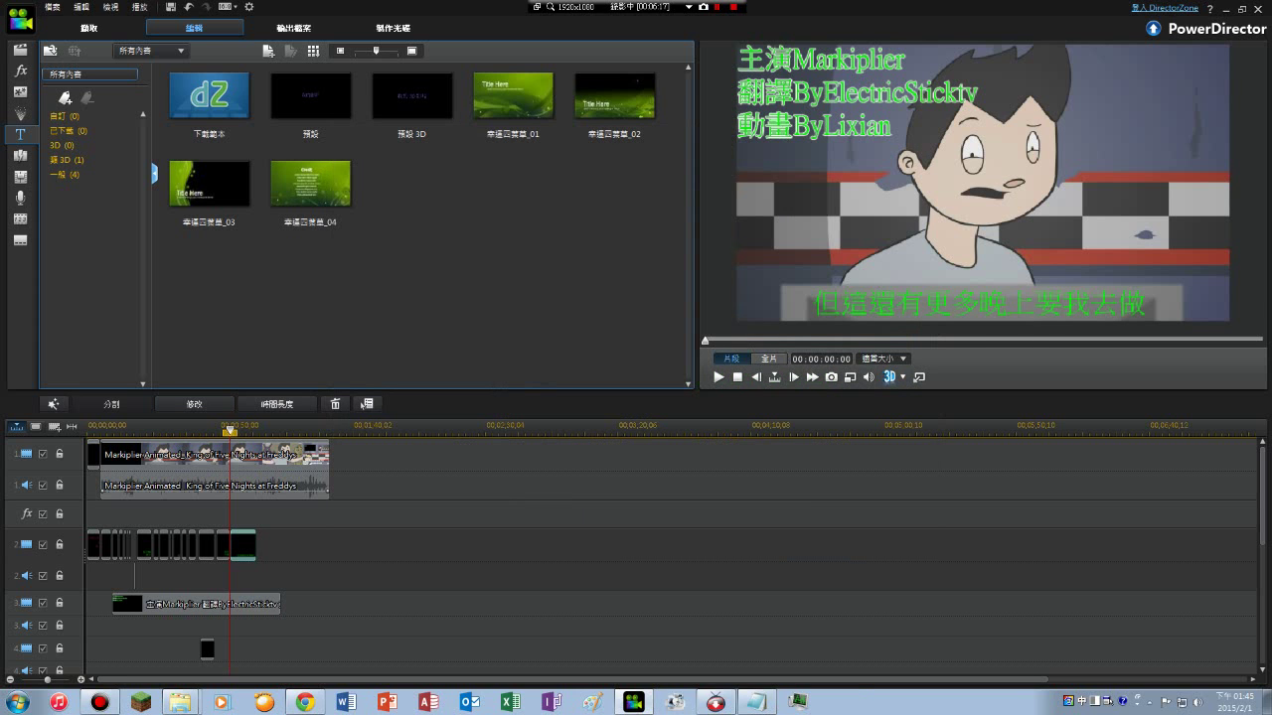
- Play the new subtitle against the speech and trim its clip's end to a duration of 00:00:00:29
{"action": "key", "text": "space"}
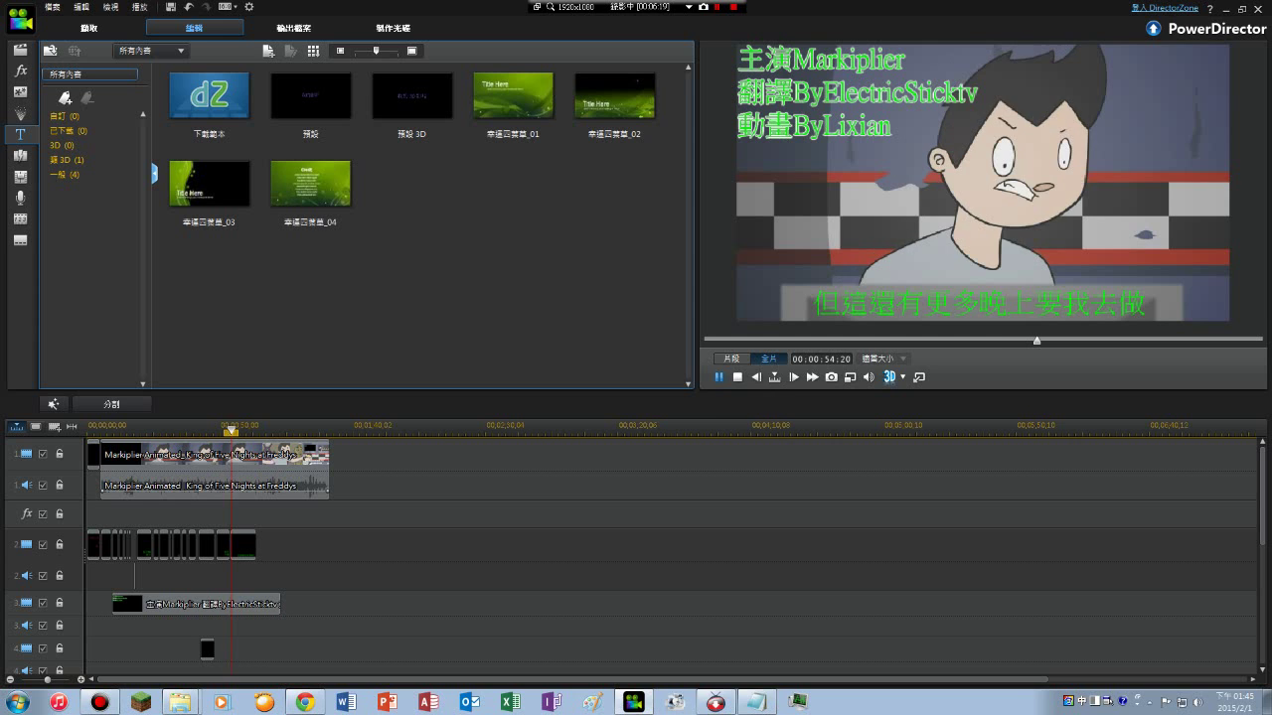
{"action": "key", "text": "space"}
{"action": "left_click", "coordinate": [245, 543]}
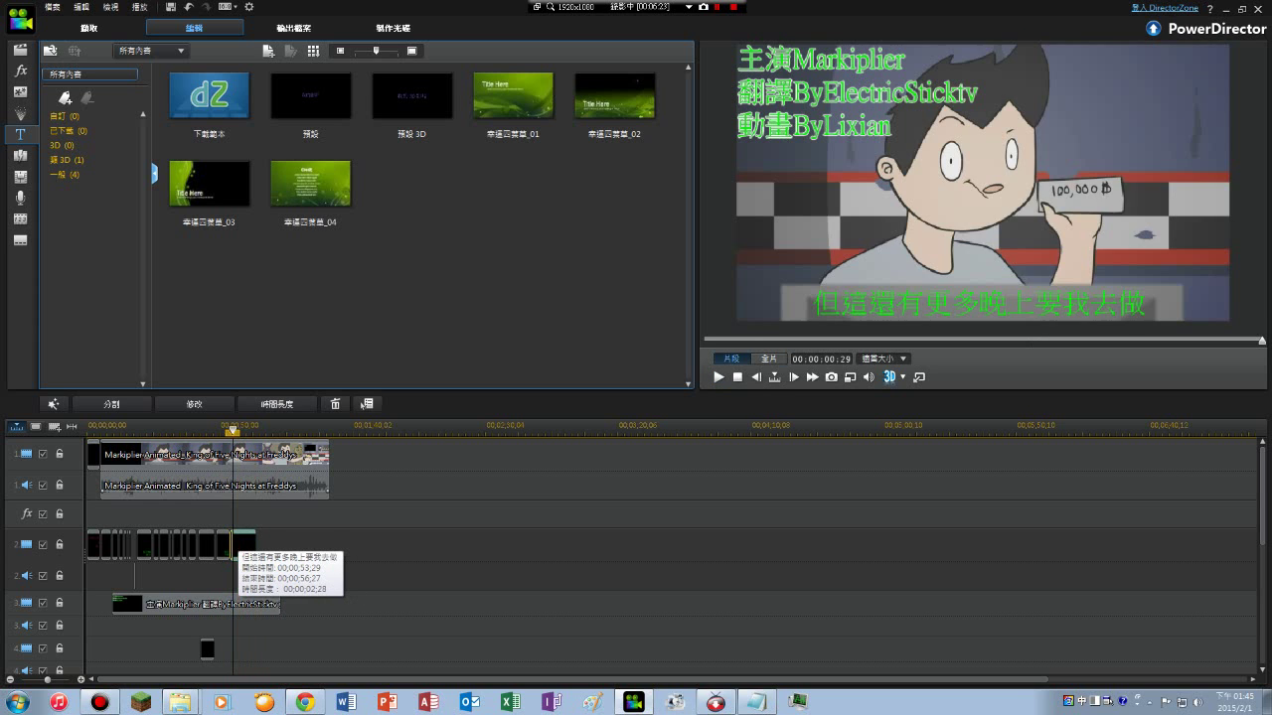
{"action": "key", "text": "Delete"}
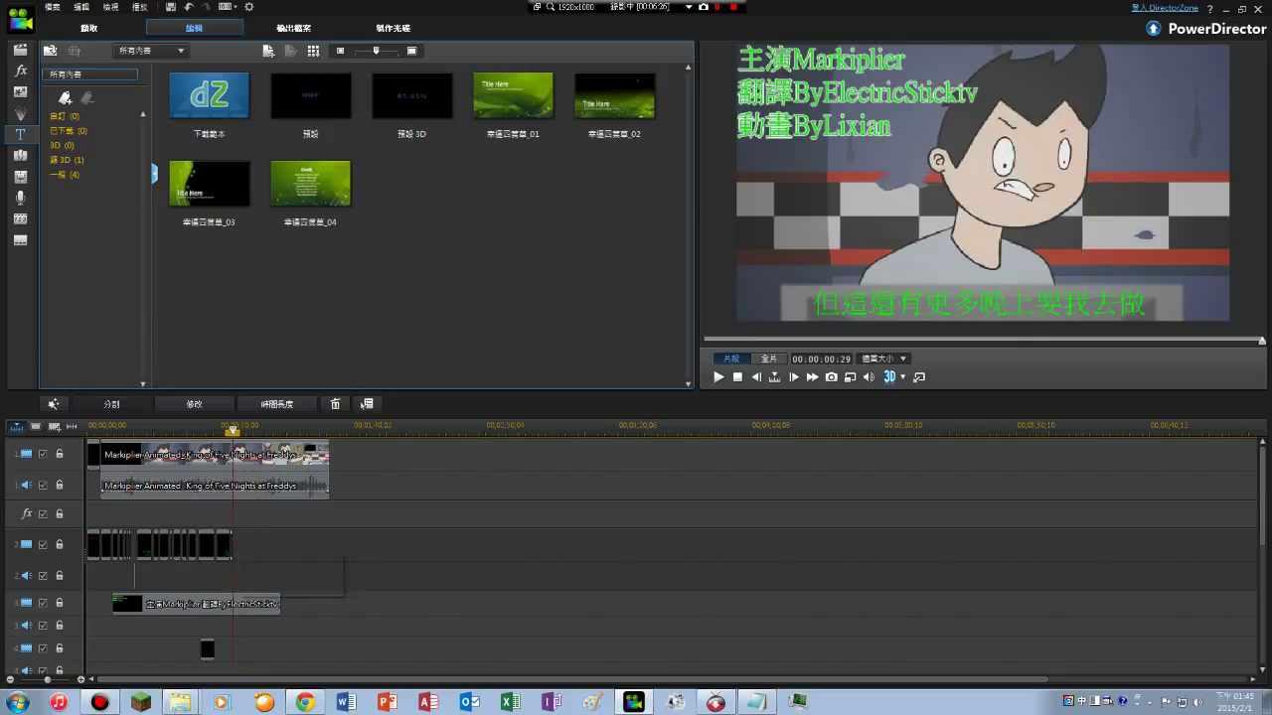
- Replay the full movie from an earlier point to check the subtitles' timing, stopping at 00:00:54:29
{"action": "left_click", "coordinate": [769, 359]}
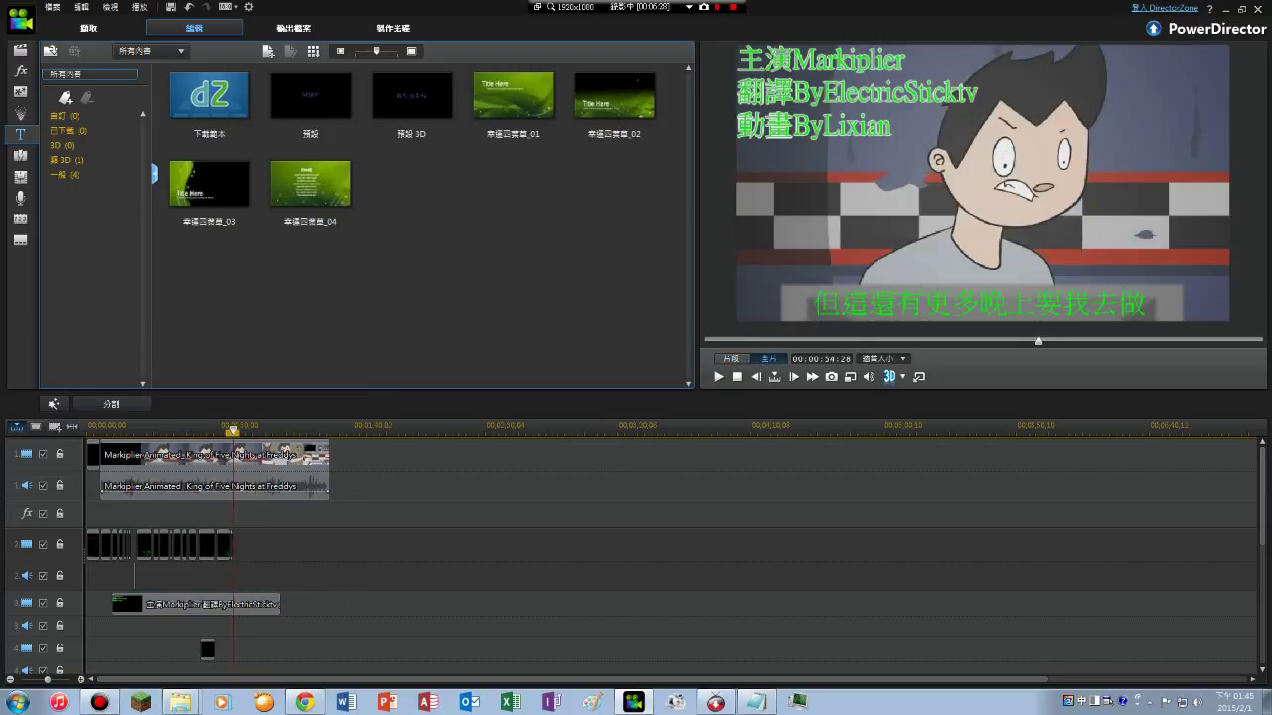
{"action": "left_click", "coordinate": [150, 428]}
{"action": "left_click", "coordinate": [718, 377]}
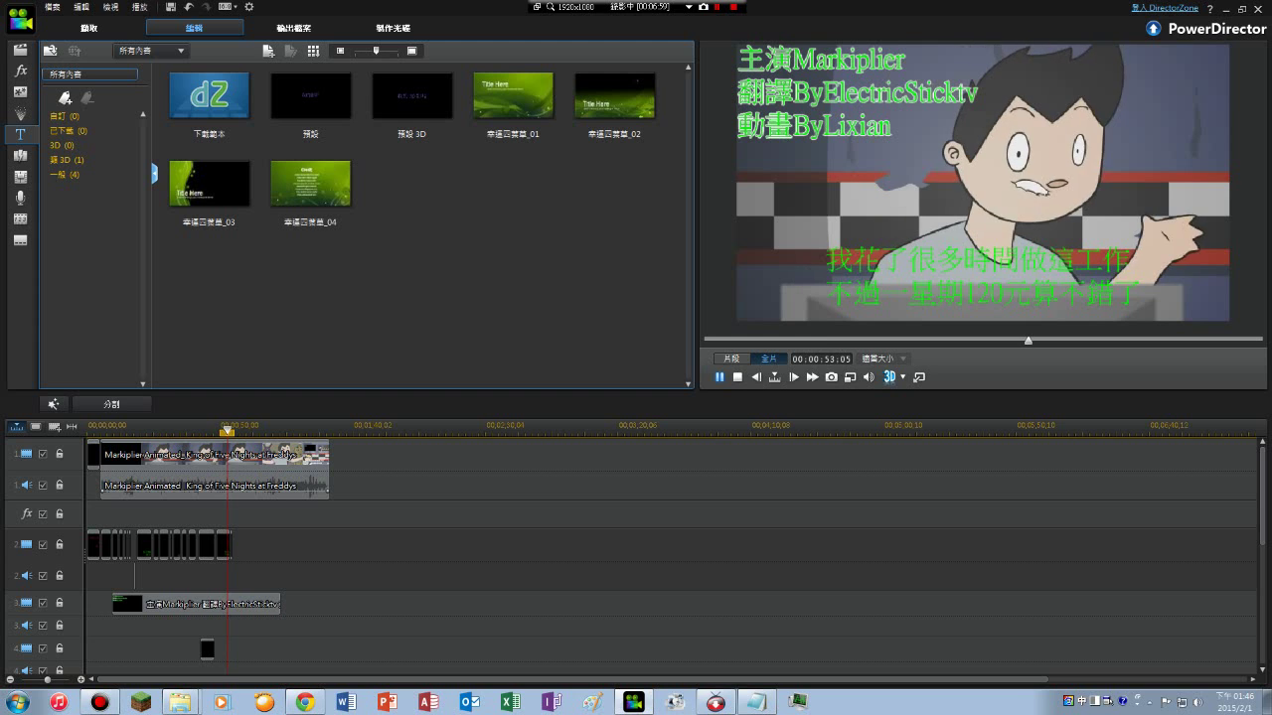
{"action": "key", "text": "space"}
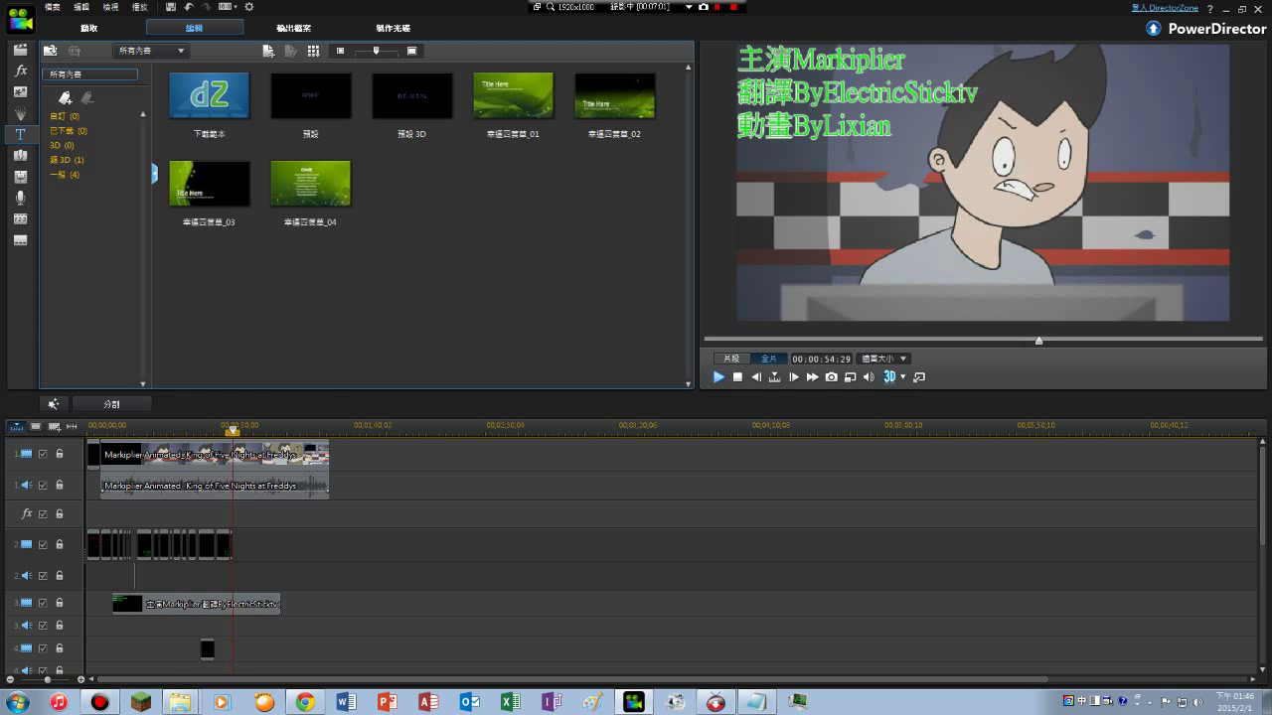
- Add a default title clip at 00:00:54:29 on the subtitle track, open it for editing and play its preview to hear the line
{"action": "left_click_drag", "start_coordinate": [310, 94], "coordinate": [234, 545]}
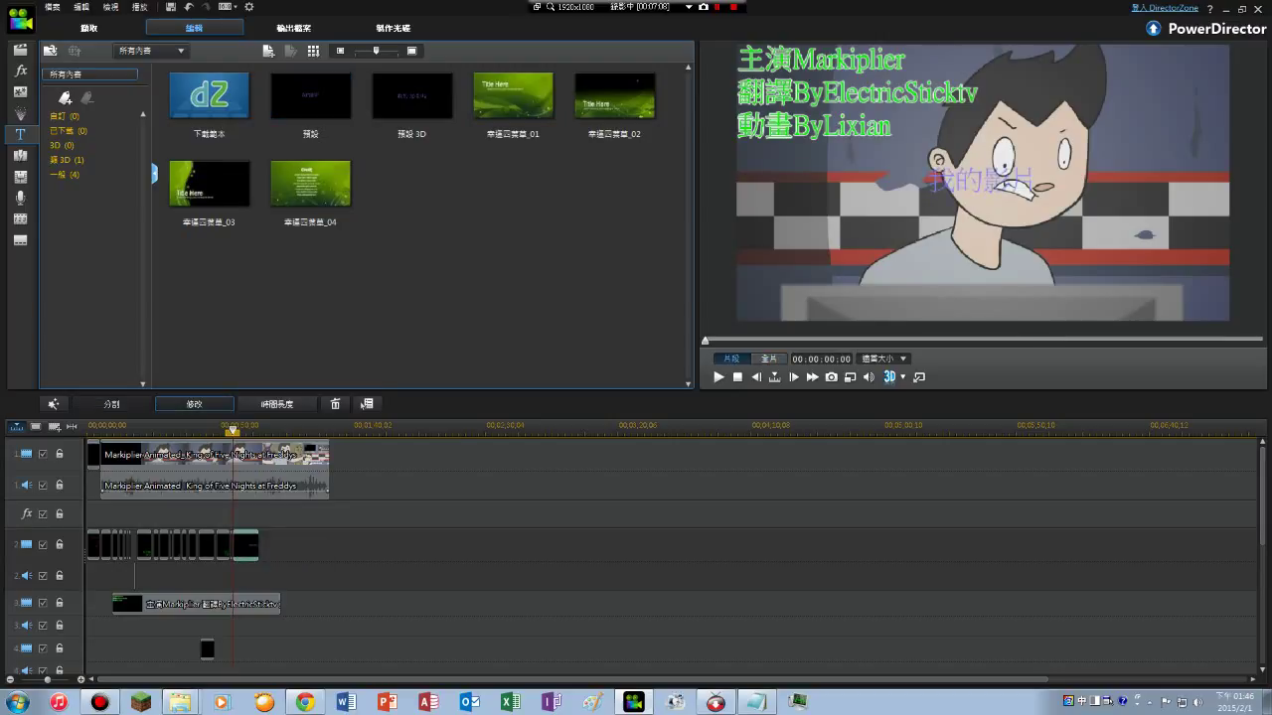
{"action": "left_click", "coordinate": [194, 404]}
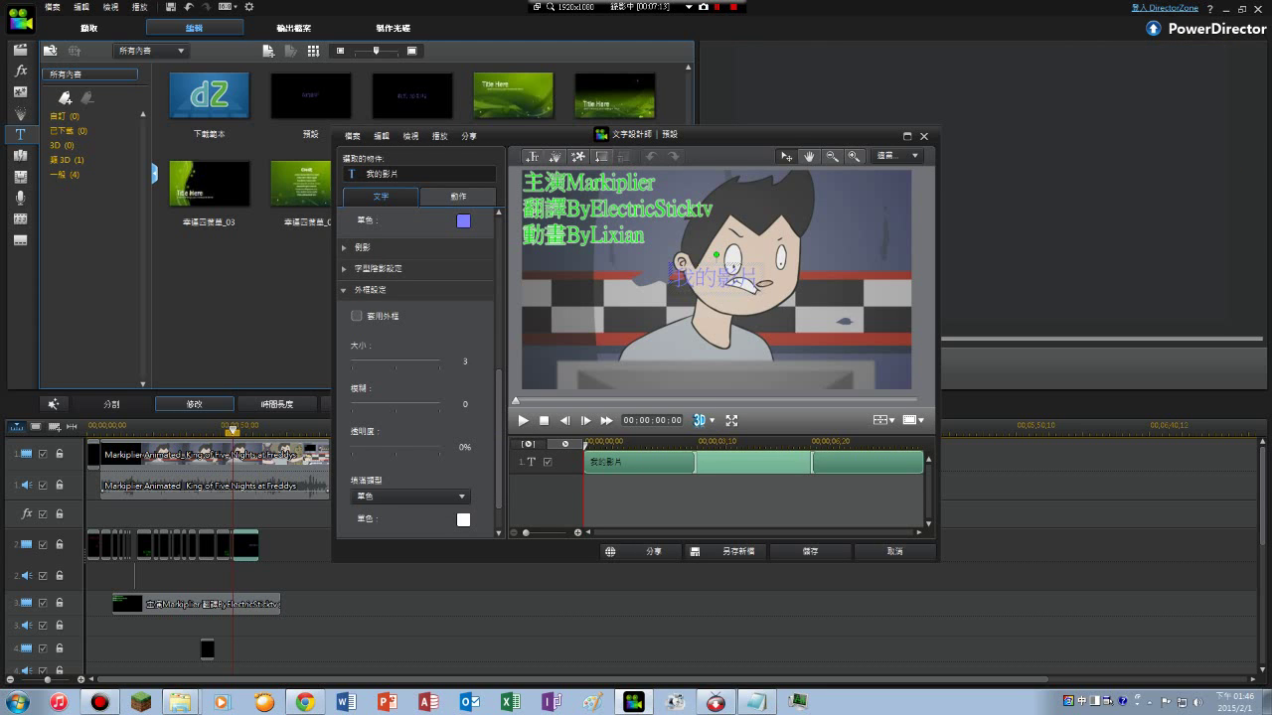
{"action": "left_click", "coordinate": [523, 421]}
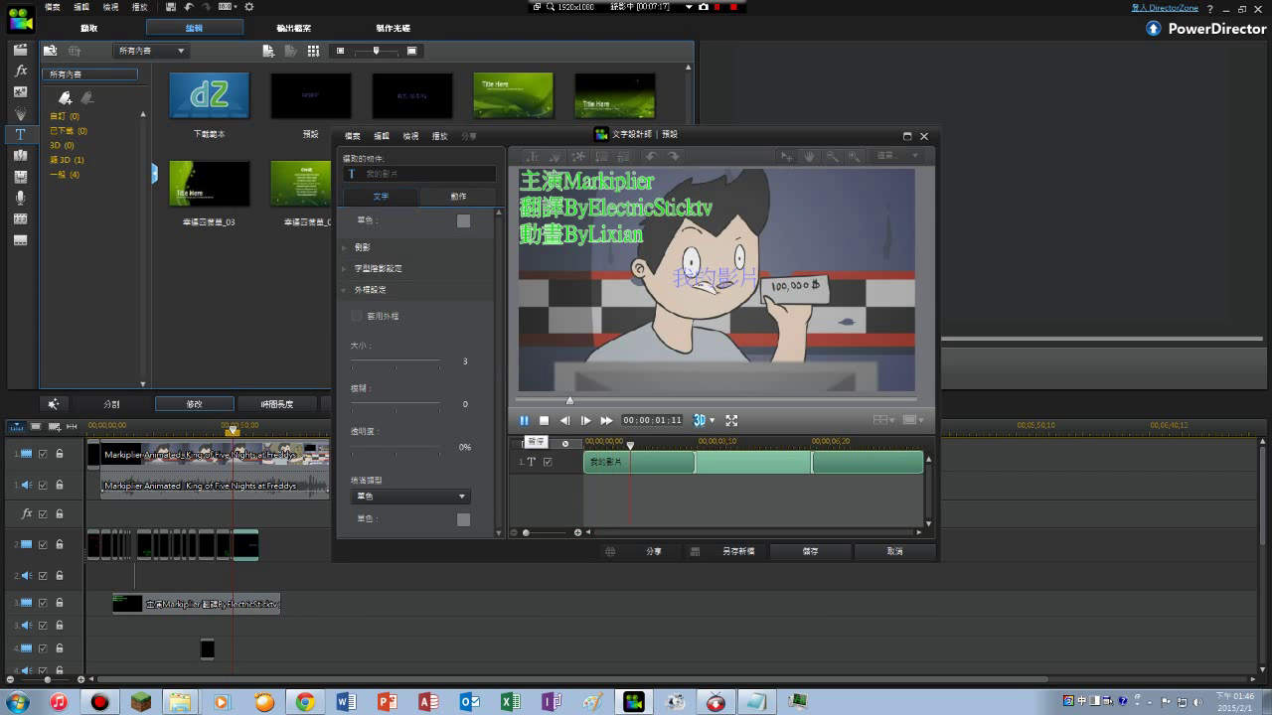
{"action": "left_click", "coordinate": [522, 420]}
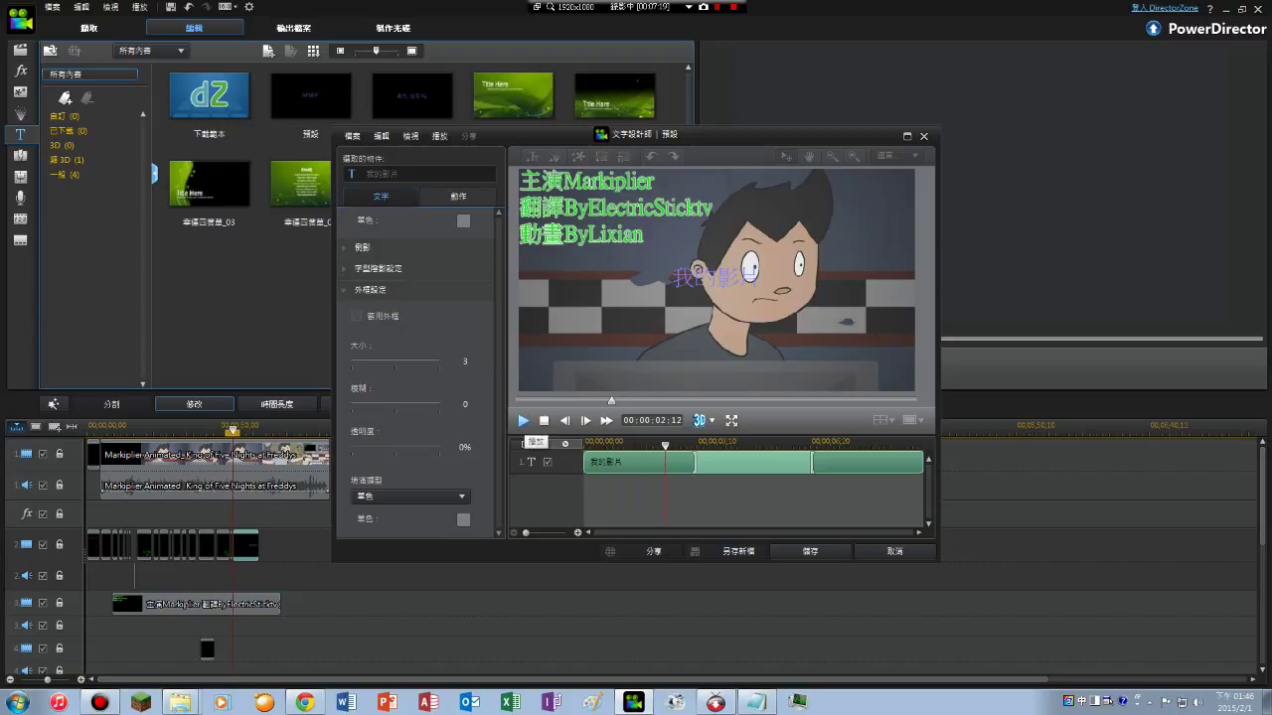
{"action": "left_click_drag", "start_coordinate": [611, 401], "coordinate": [515, 401]}
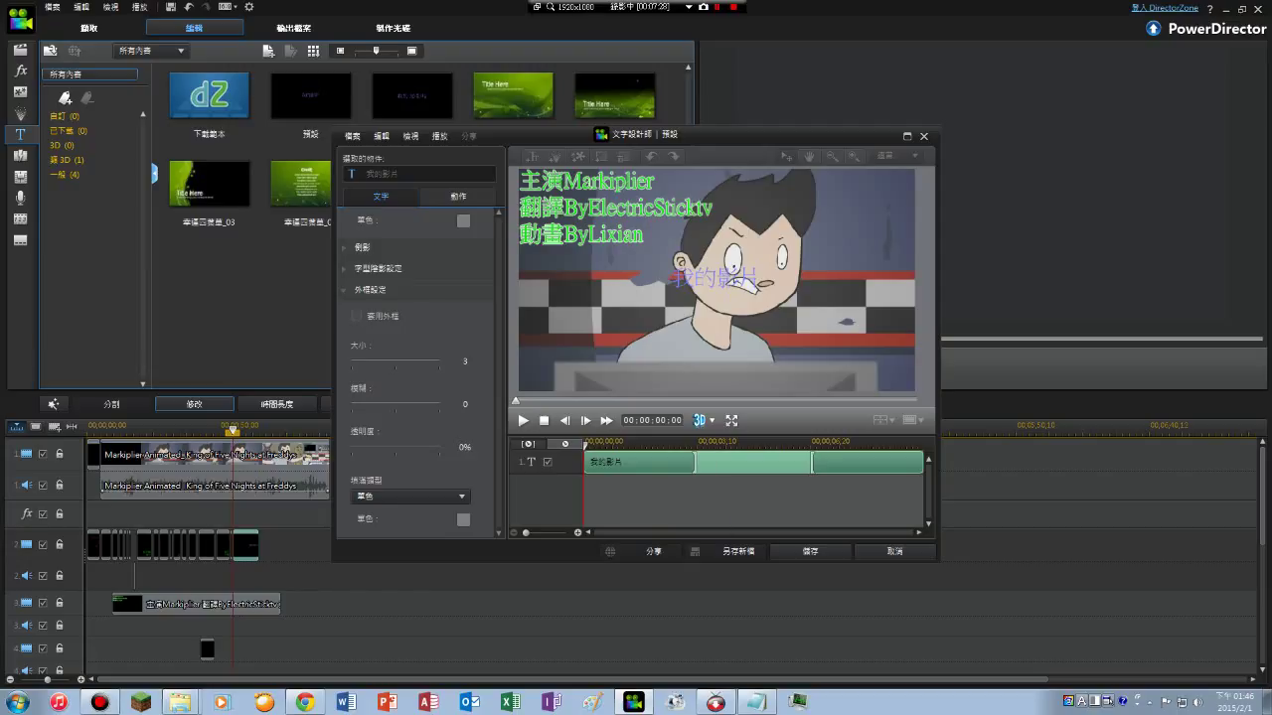
- Change the placeholder text's color to green and move it to the lower center of the frame
{"action": "left_click", "coordinate": [463, 221]}
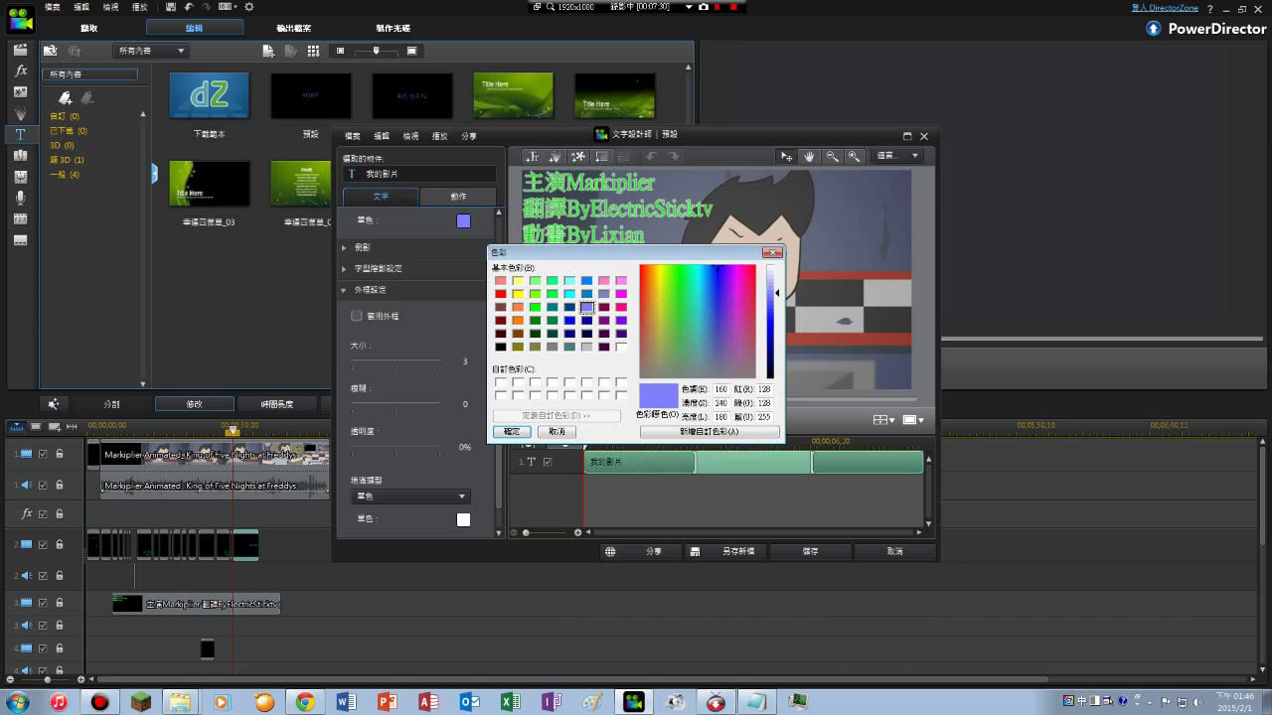
{"action": "left_click", "coordinate": [535, 307]}
{"action": "left_click", "coordinate": [511, 431]}
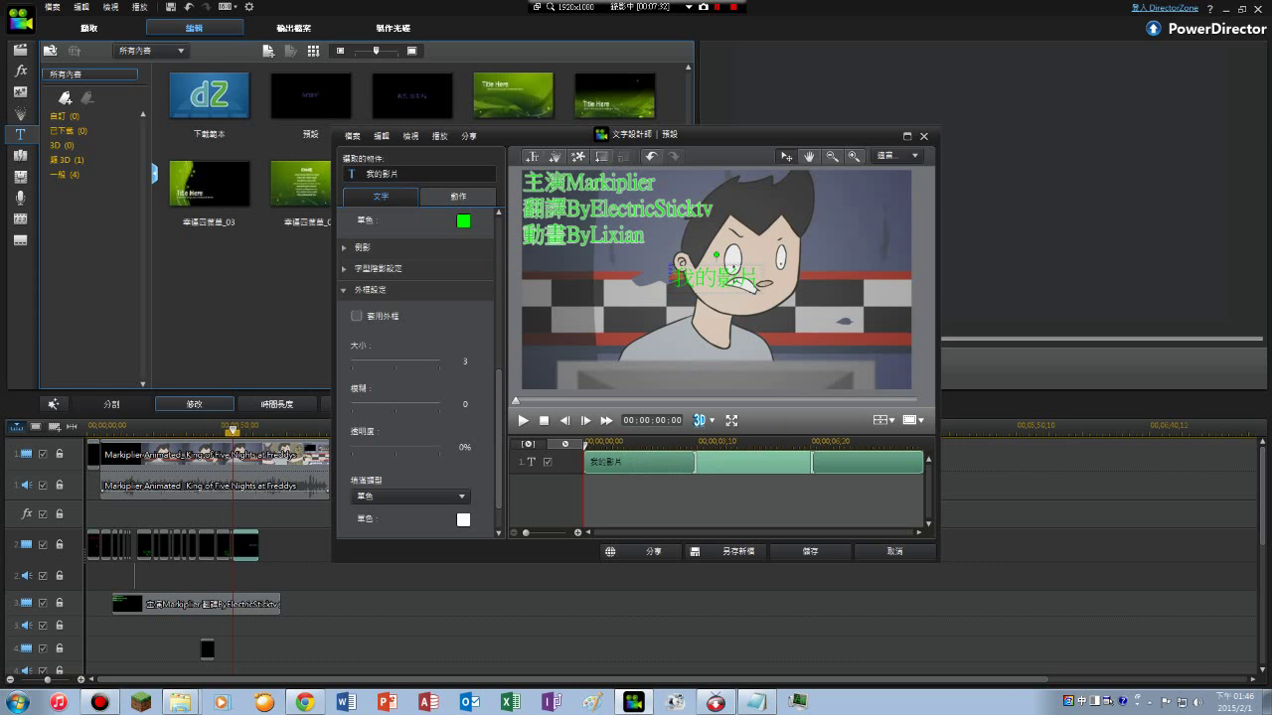
{"action": "left_click_drag", "start_coordinate": [733, 266], "coordinate": [728, 376]}
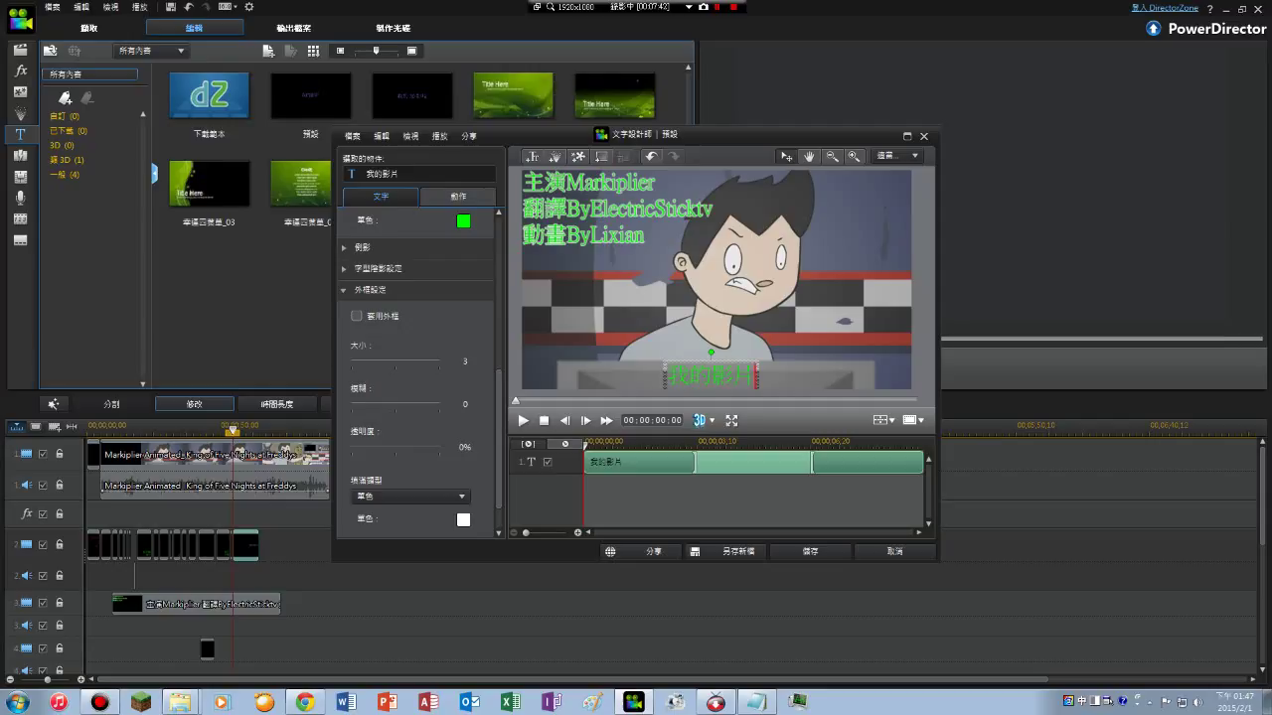
- Replace the placeholder text with 六小時只有這樣 and save the title
{"action": "key", "text": "BackSpace"}
{"action": "key", "text": "BackSpace"}
{"action": "key", "text": "BackSpace"}
{"action": "key", "text": "BackSpace"}
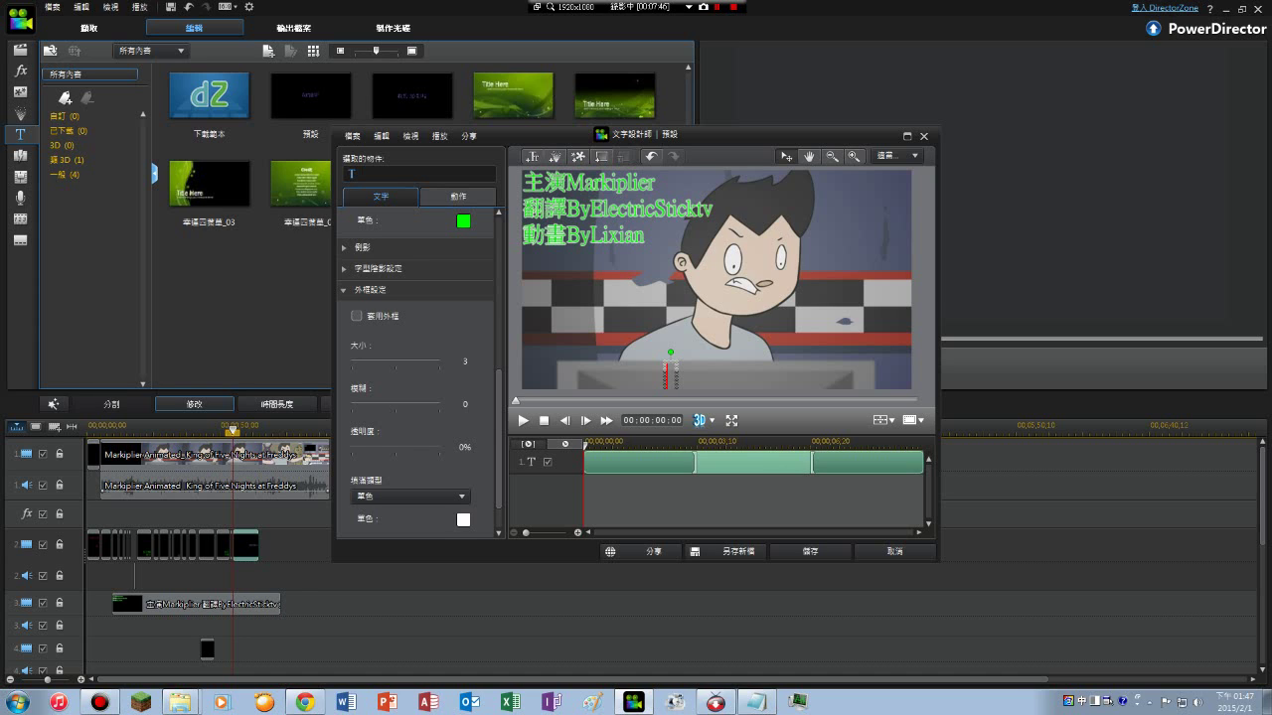
{"action": "type", "text": "ㄉ"}
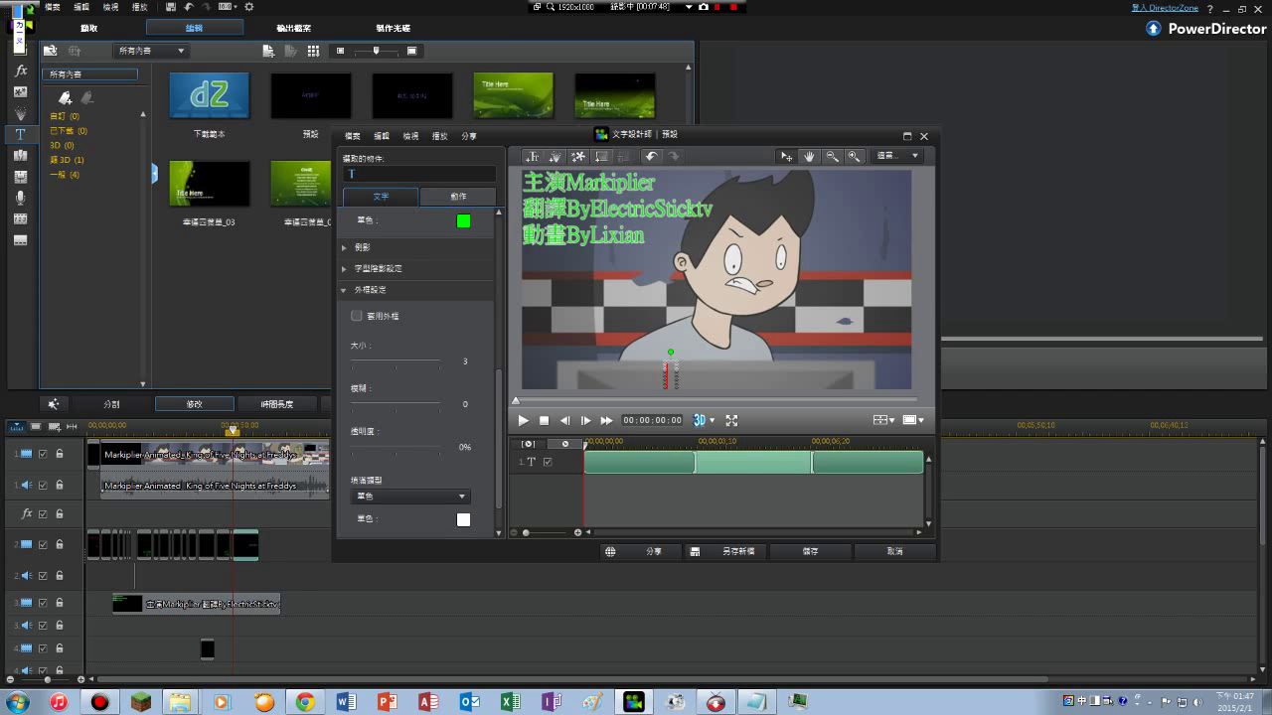
{"action": "type", "text": "留"}
{"action": "type", "text": "ㄒ"}
{"action": "type", "text": "小時"}
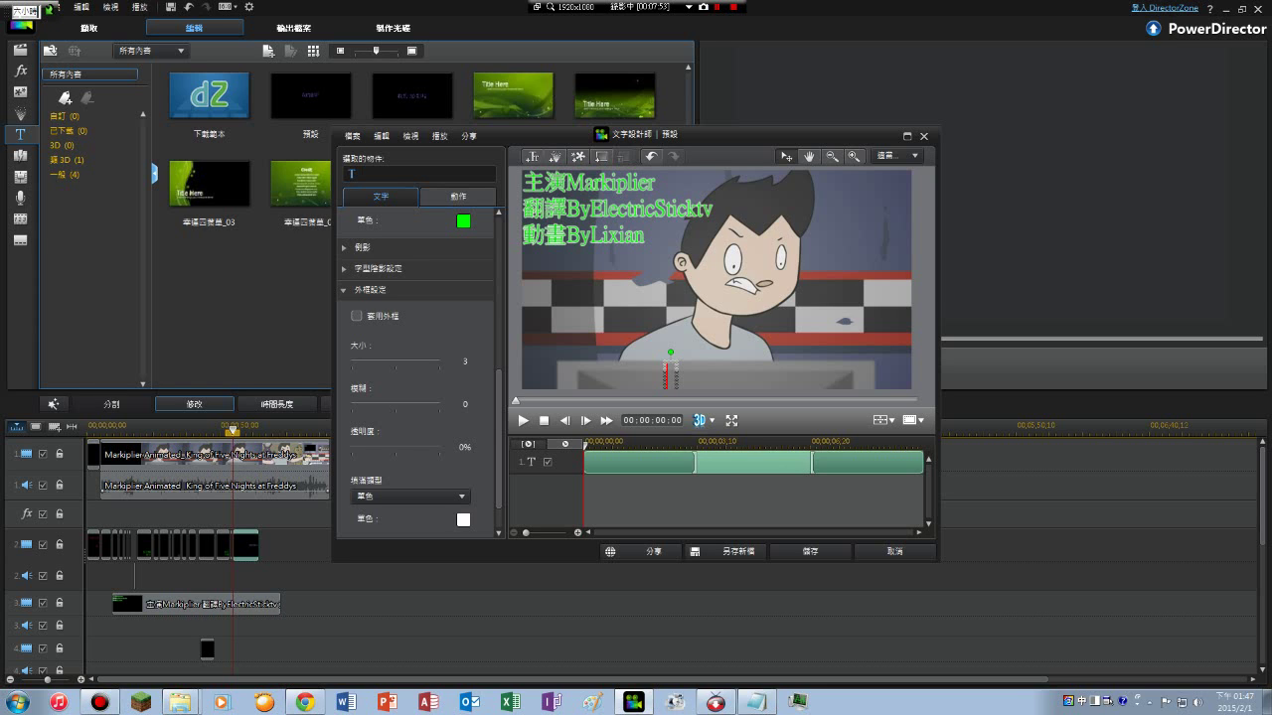
{"action": "type", "text": "ㄓ"}
{"action": "type", "text": "值"}
{"action": "key", "text": "BackSpace"}
{"action": "type", "text": "只ㄧㄡ"}
{"action": "key", "text": "space"}
{"action": "type", "text": "一個"}
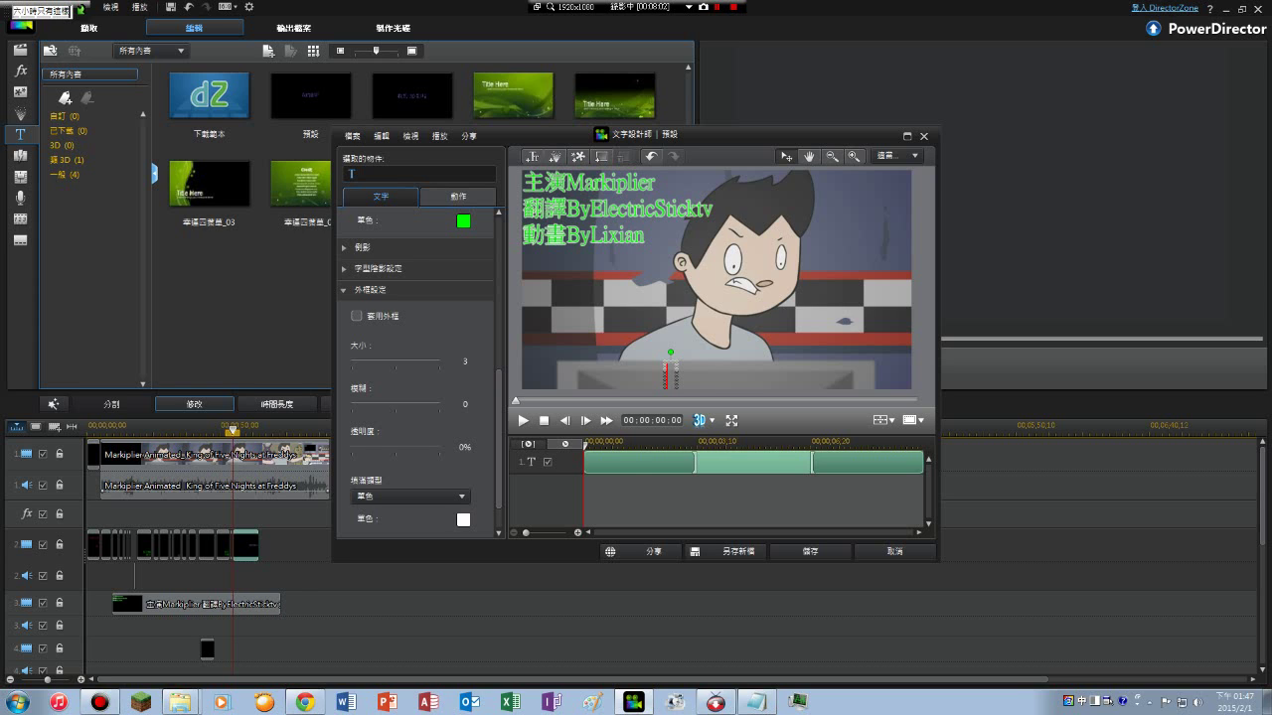
{"action": "key", "text": "Return"}
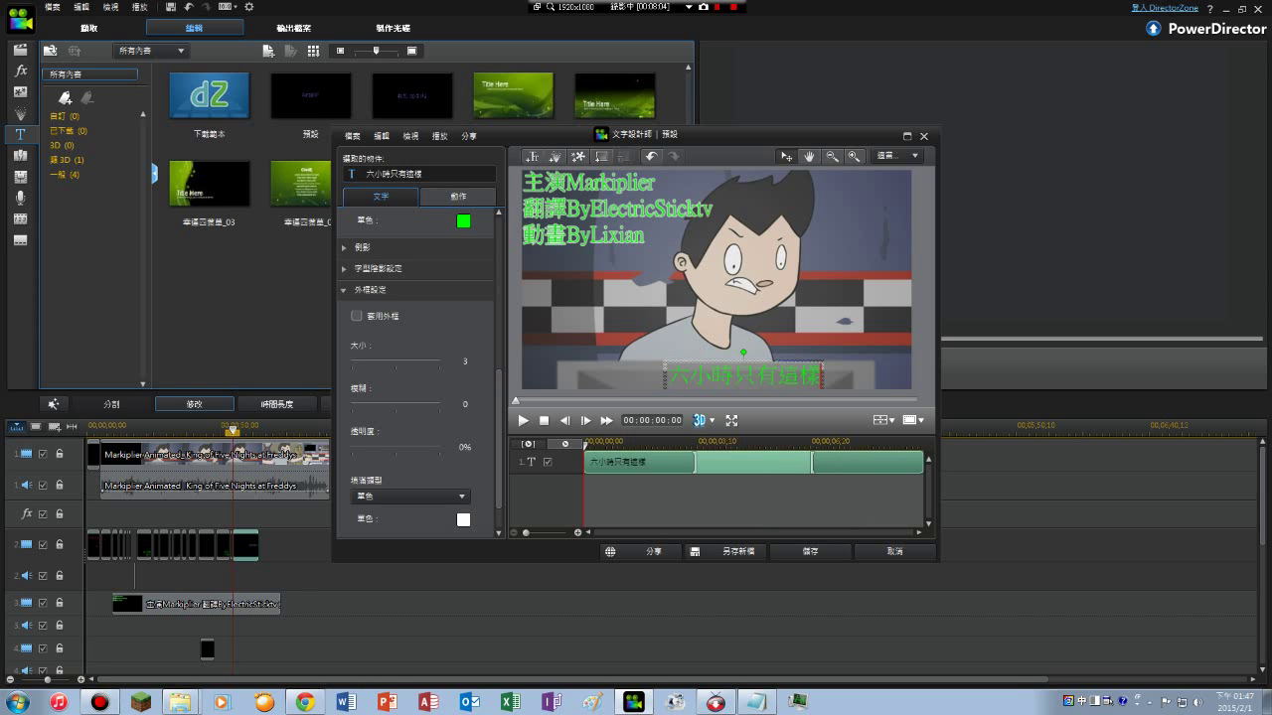
{"action": "left_click", "coordinate": [809, 552]}
{"action": "left_click", "coordinate": [810, 551]}
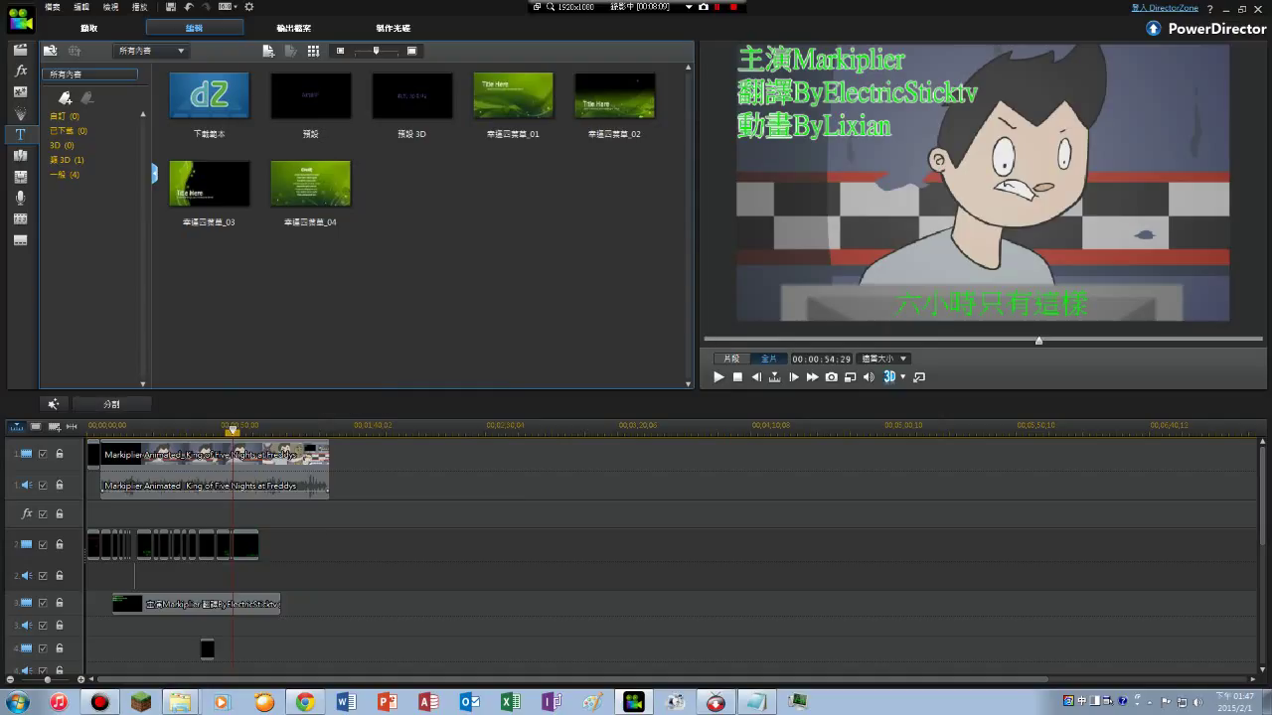
- Play the new subtitle against the speech and trim its clip's end to a duration of 00:00:02:12
{"action": "left_click", "coordinate": [719, 376]}
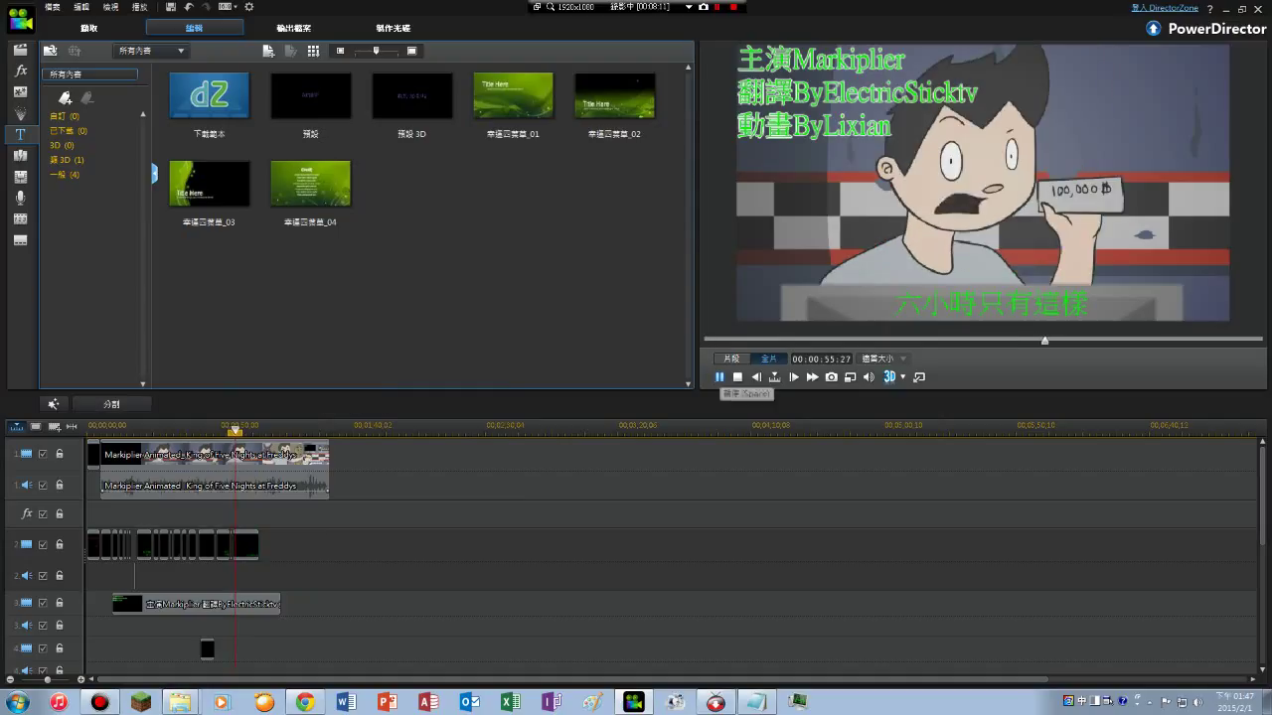
{"action": "left_click", "coordinate": [718, 377]}
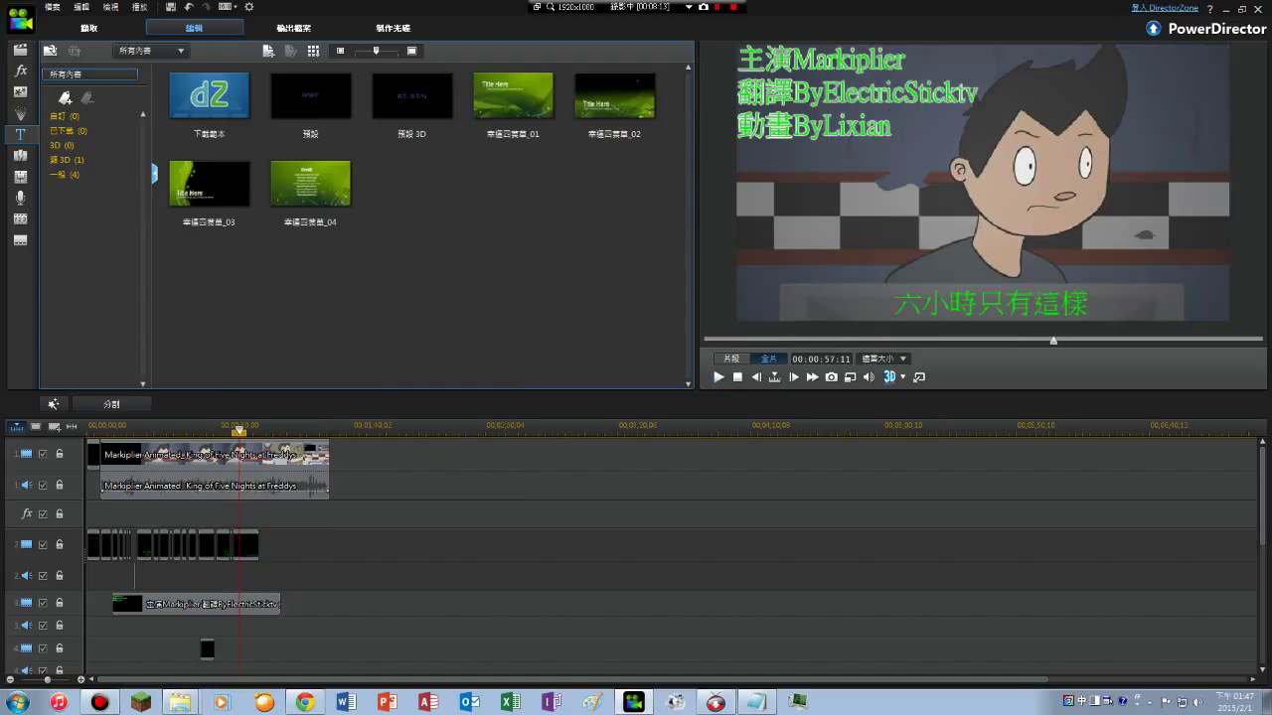
{"action": "left_click", "coordinate": [243, 547]}
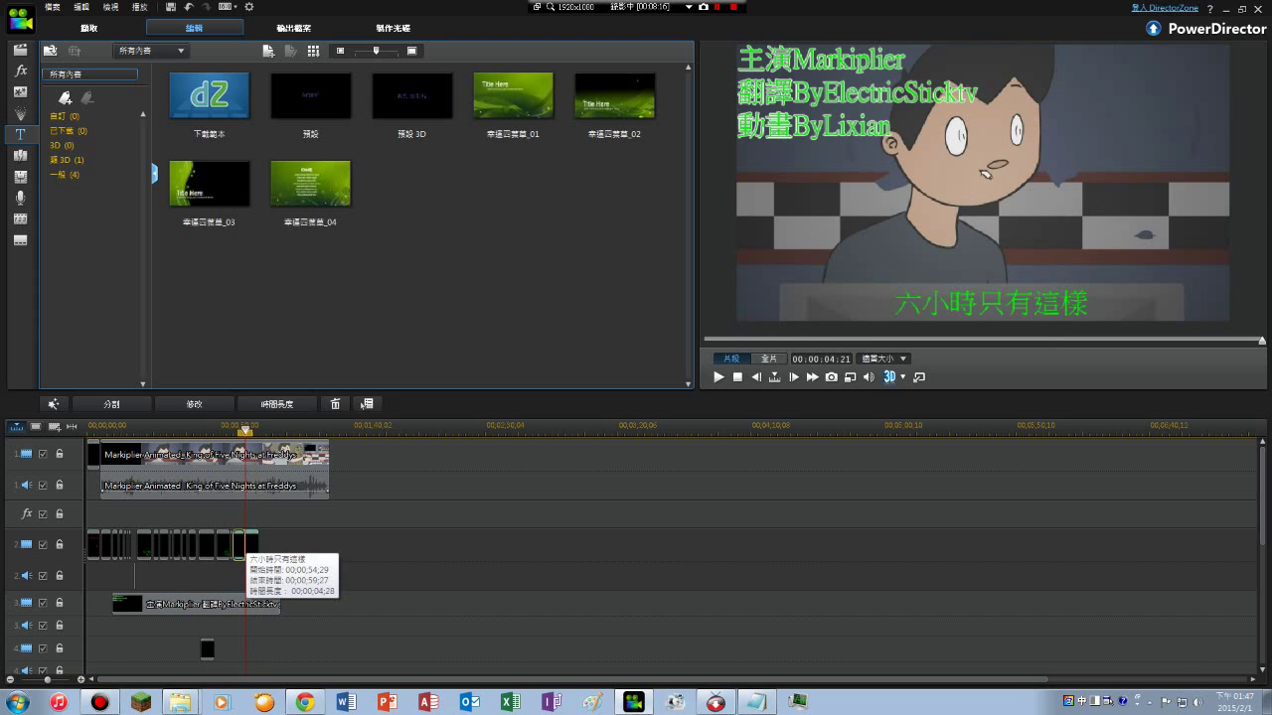
{"action": "left_click_drag", "start_coordinate": [246, 546], "coordinate": [238, 546]}
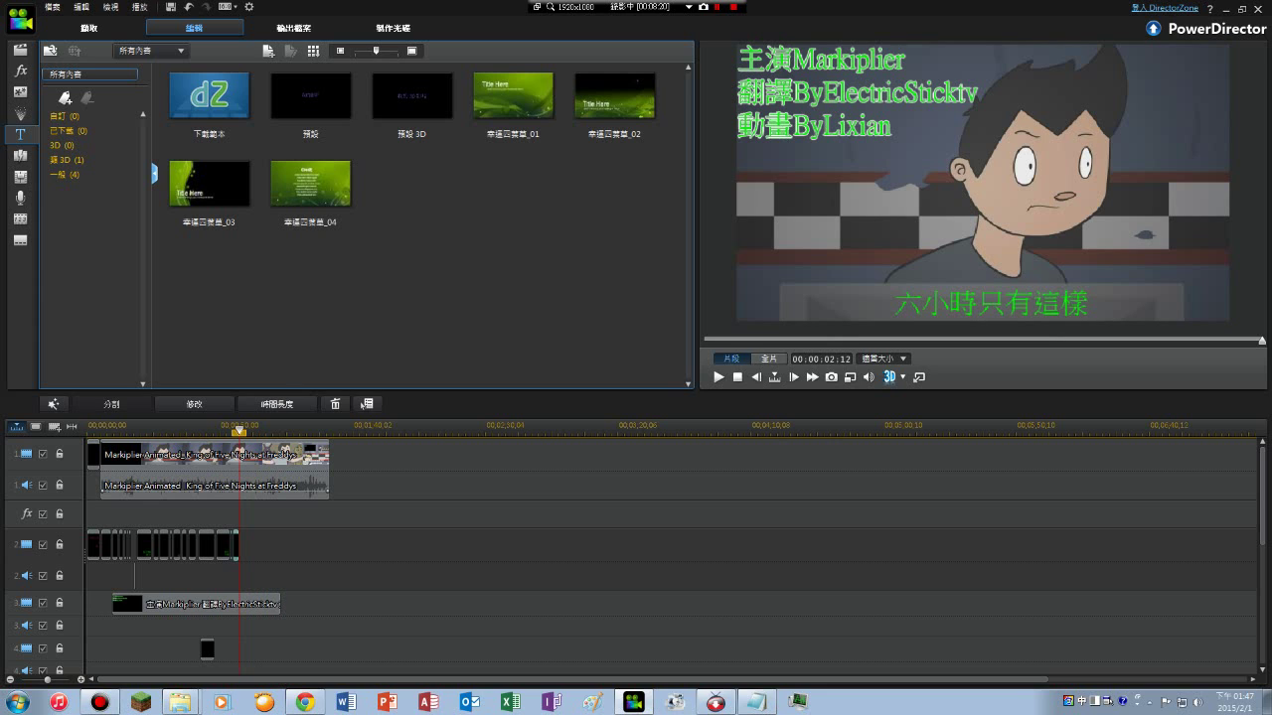
- Play the full movie on to 00:00:58:08 and add another default title clip there on the subtitle track
{"action": "left_click", "coordinate": [764, 359]}
{"action": "left_click", "coordinate": [718, 378]}
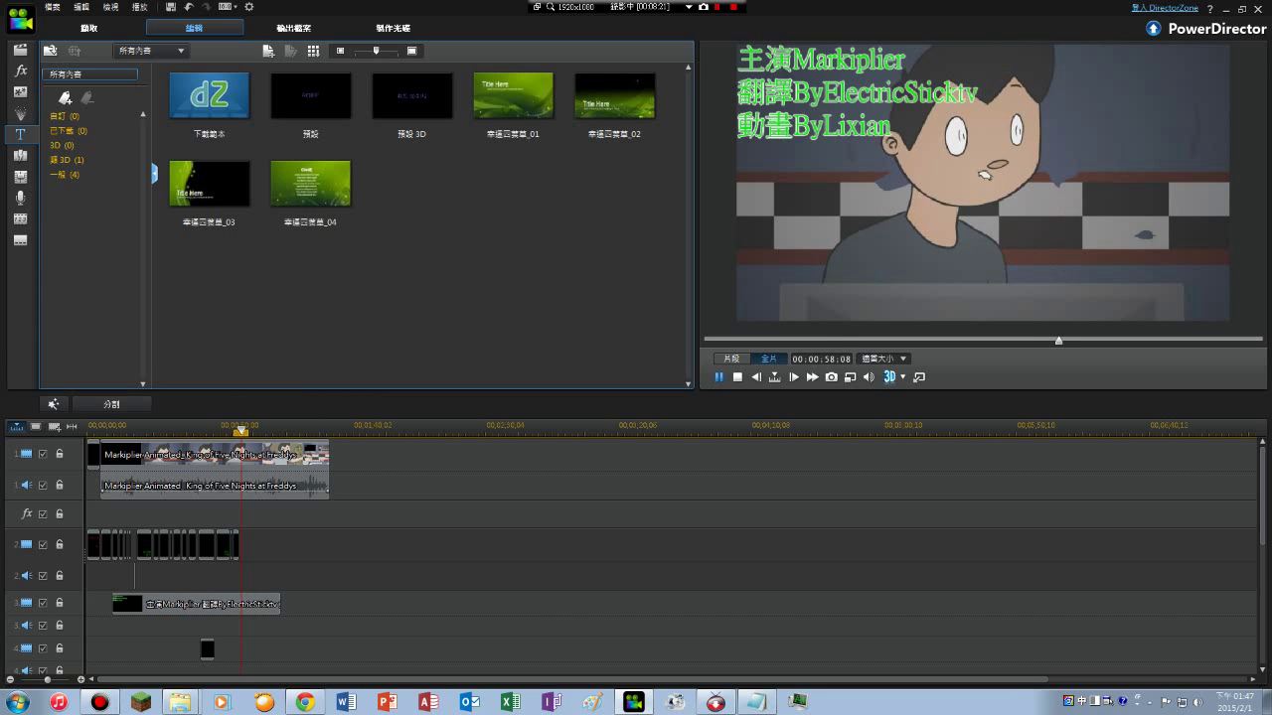
{"action": "left_click", "coordinate": [718, 378]}
{"action": "left_click_drag", "start_coordinate": [310, 94], "coordinate": [254, 543]}
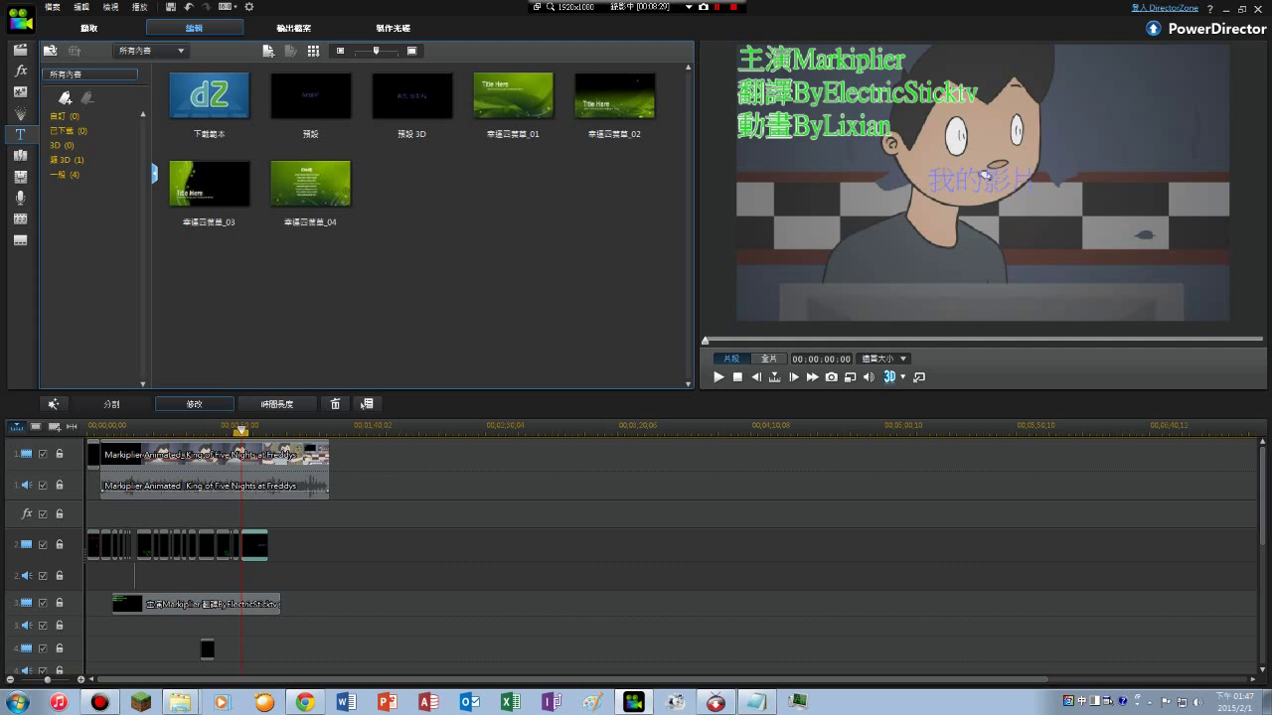
- Open the new title for editing, color its placeholder text green and move it to the lower part of the frame
{"action": "left_click", "coordinate": [193, 405]}
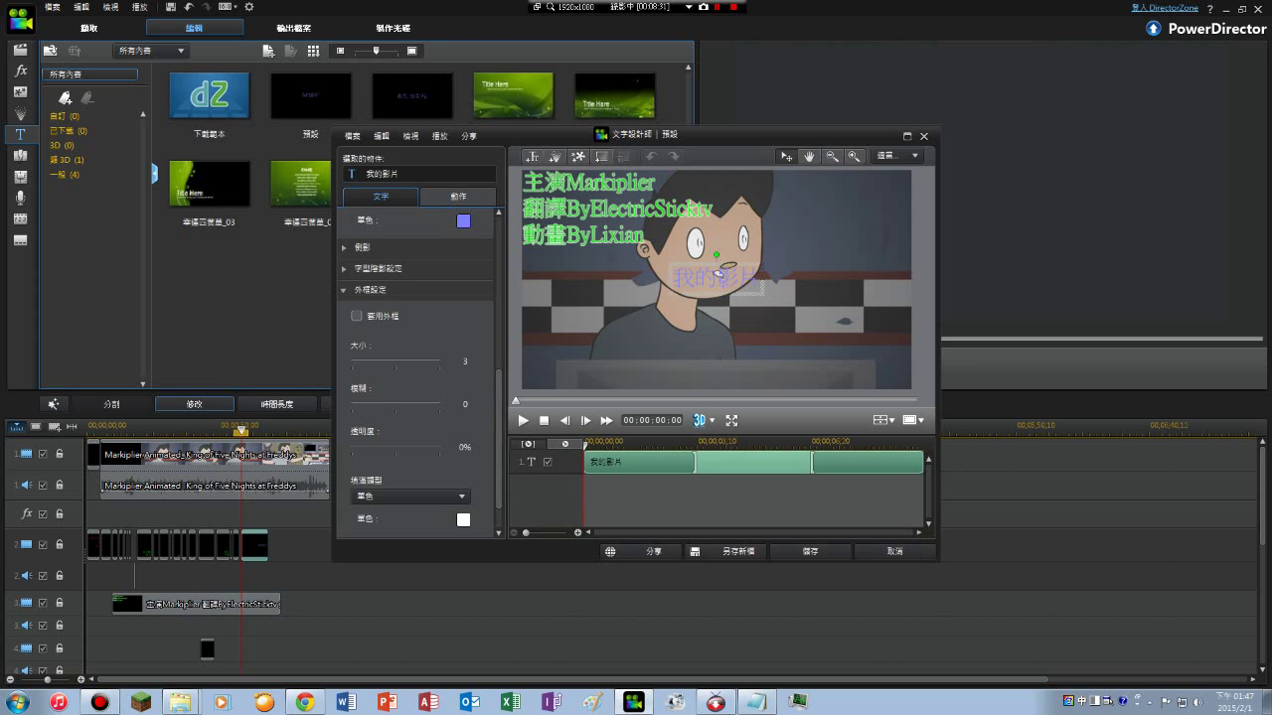
{"action": "left_click", "coordinate": [463, 220]}
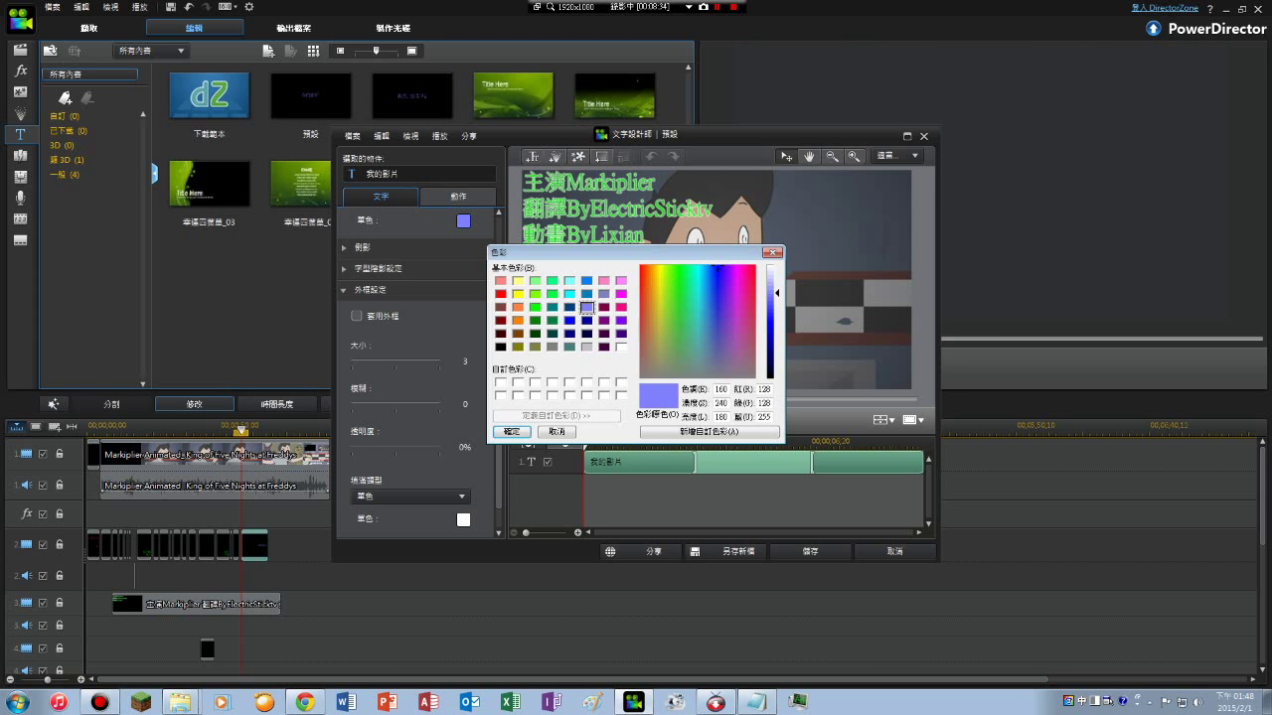
{"action": "left_click", "coordinate": [535, 308]}
{"action": "left_click", "coordinate": [512, 432]}
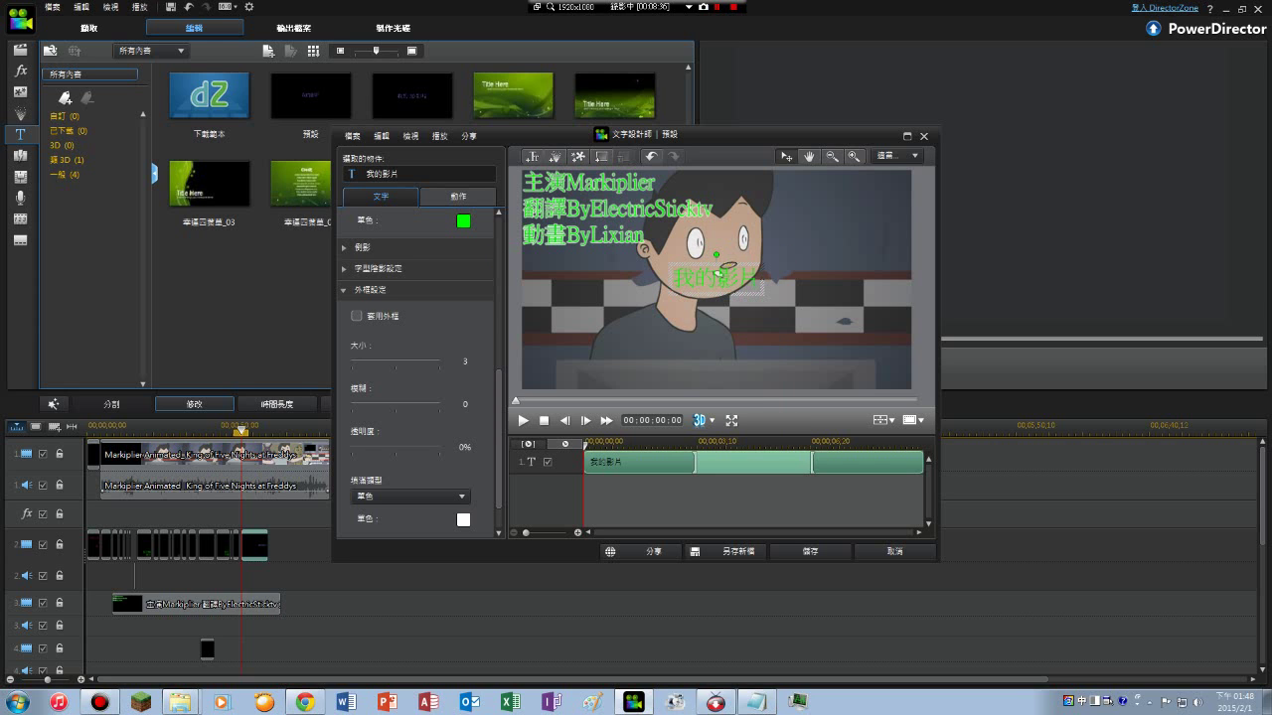
- Play the title's preview repeatedly from its start to listen to the line that needs translating
{"action": "key", "text": "space"}
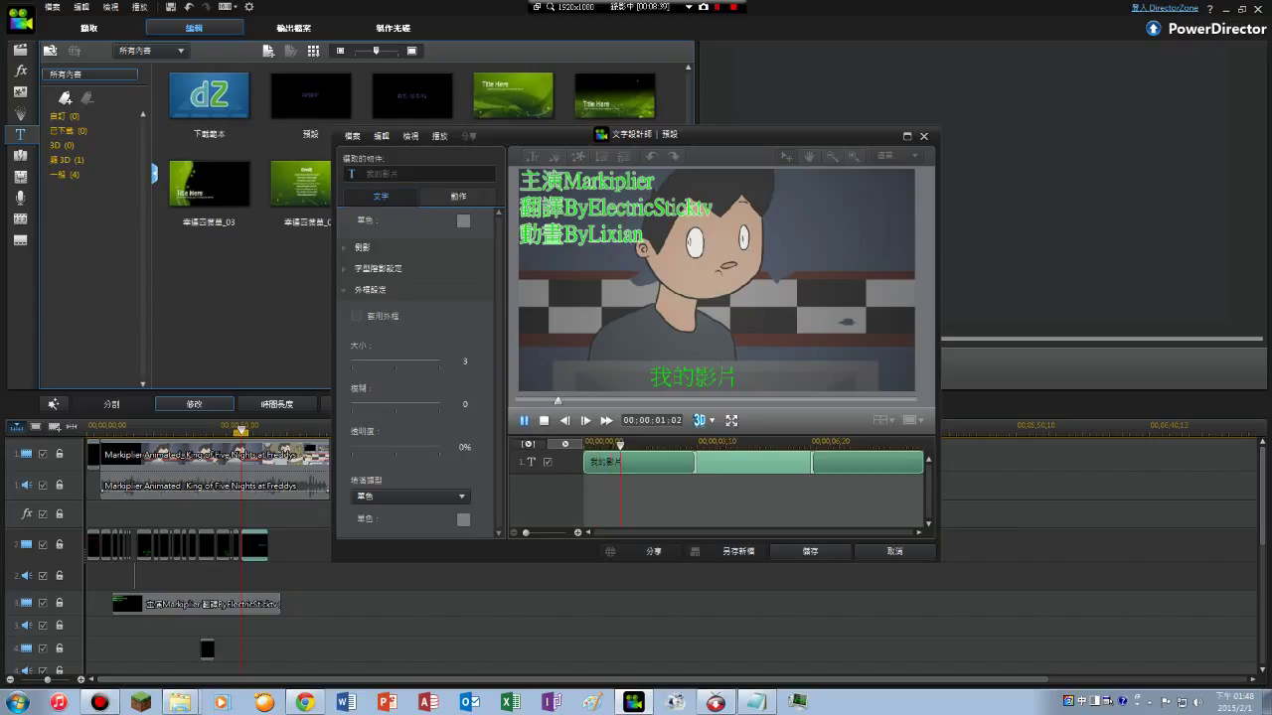
{"action": "key", "text": "space"}
{"action": "left_click", "coordinate": [523, 420]}
{"action": "left_click", "coordinate": [522, 420]}
{"action": "left_click", "coordinate": [566, 400]}
{"action": "left_click_drag", "start_coordinate": [566, 400], "coordinate": [516, 401]}
{"action": "left_click", "coordinate": [523, 421]}
{"action": "left_click", "coordinate": [523, 420]}
{"action": "left_click_drag", "start_coordinate": [594, 400], "coordinate": [514, 400]}
{"action": "left_click", "coordinate": [524, 420]}
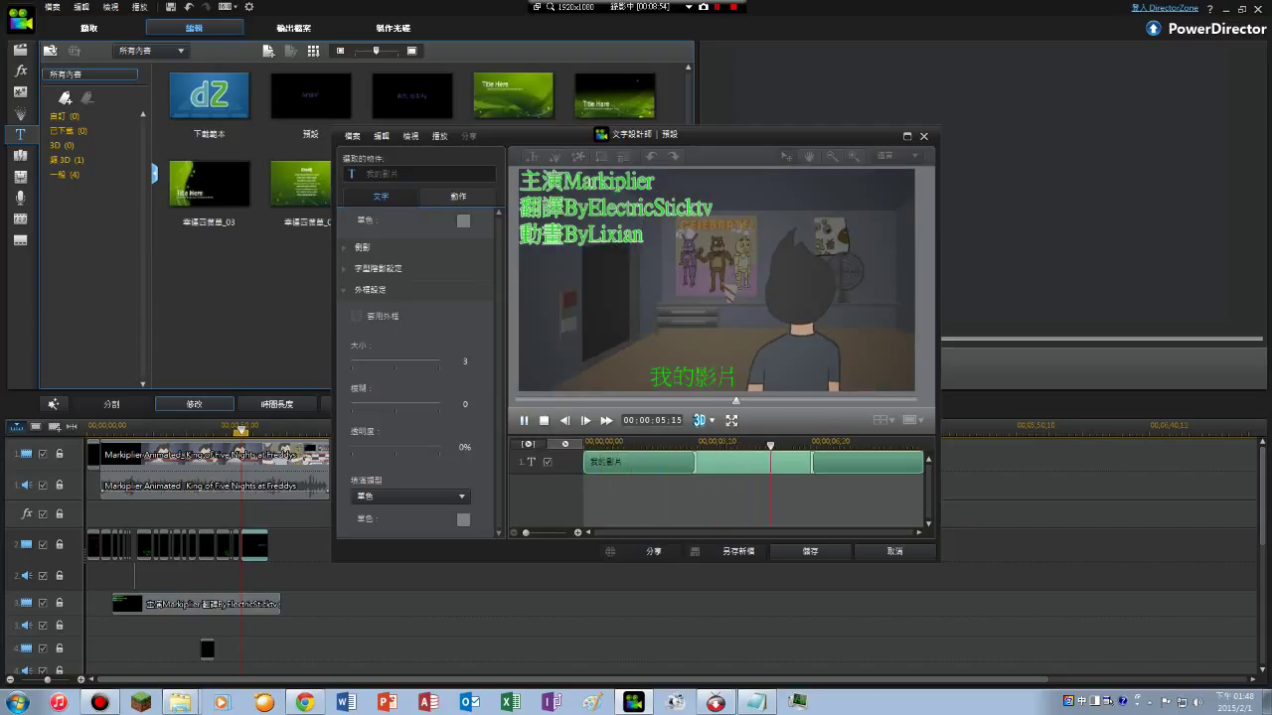
{"action": "left_click", "coordinate": [523, 421]}
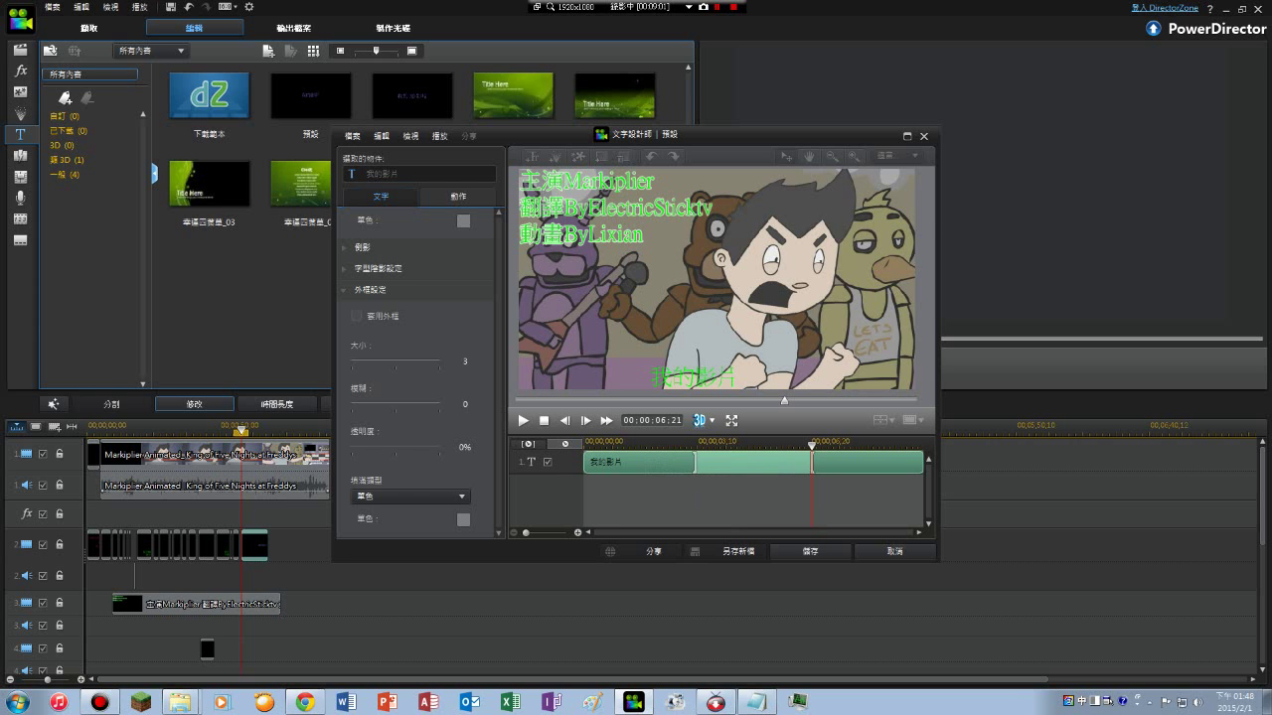
- Replace the placeholder text with 不要動X8, shift it toward the frame's horizontal center and save the title
{"action": "left_click", "coordinate": [693, 376]}
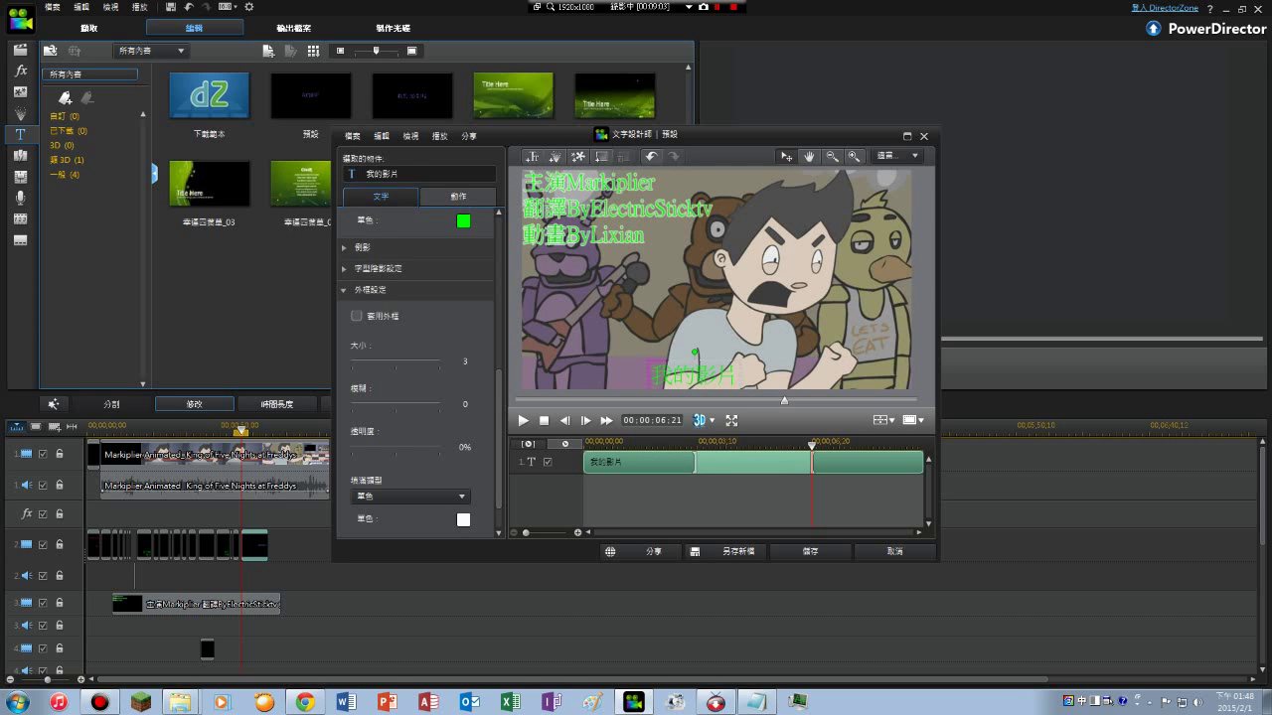
{"action": "key", "text": "BackSpace"}
{"action": "key", "text": "BackSpace"}
{"action": "key", "text": "BackSpace"}
{"action": "key", "text": "BackSpace"}
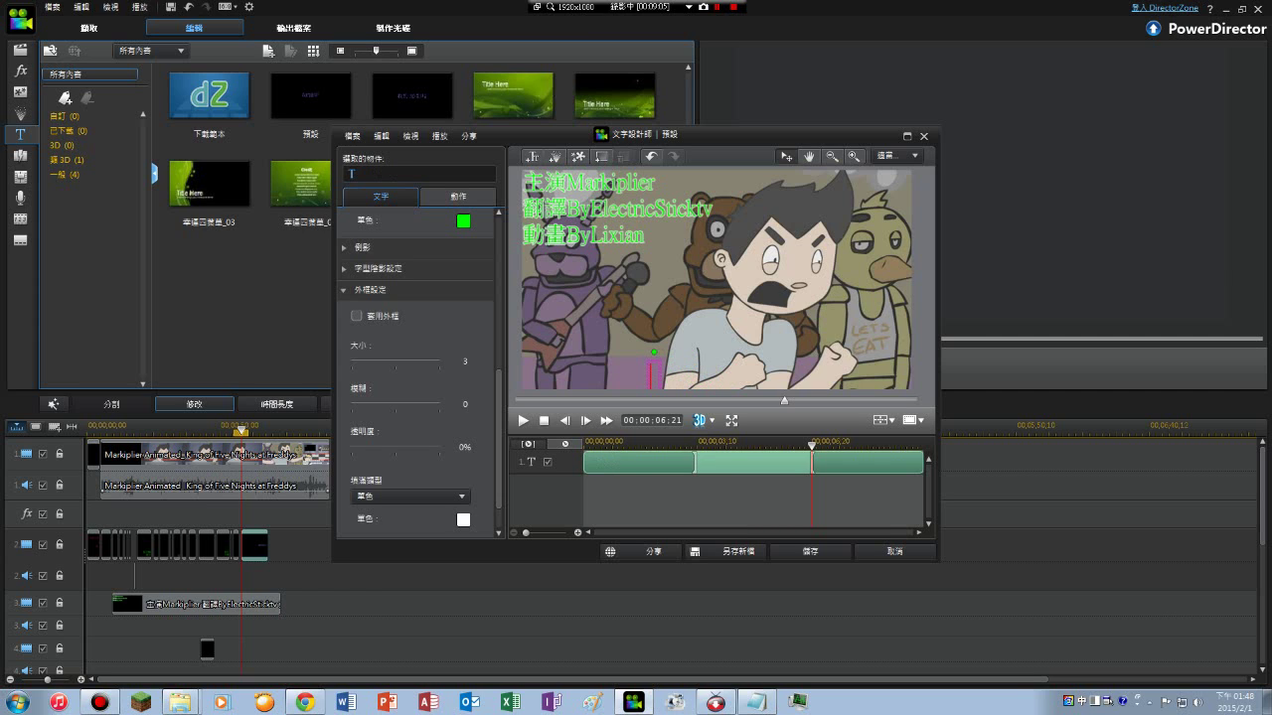
{"action": "type", "text": "不要"}
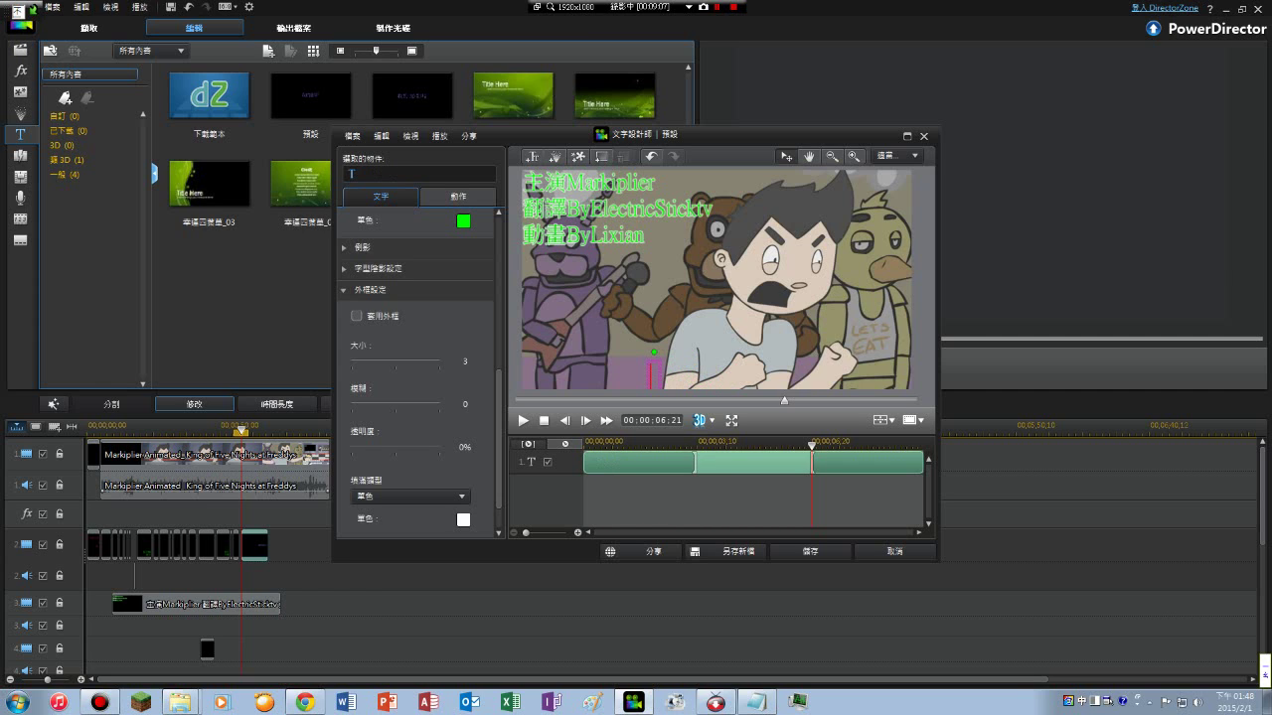
{"action": "type", "text": "動"}
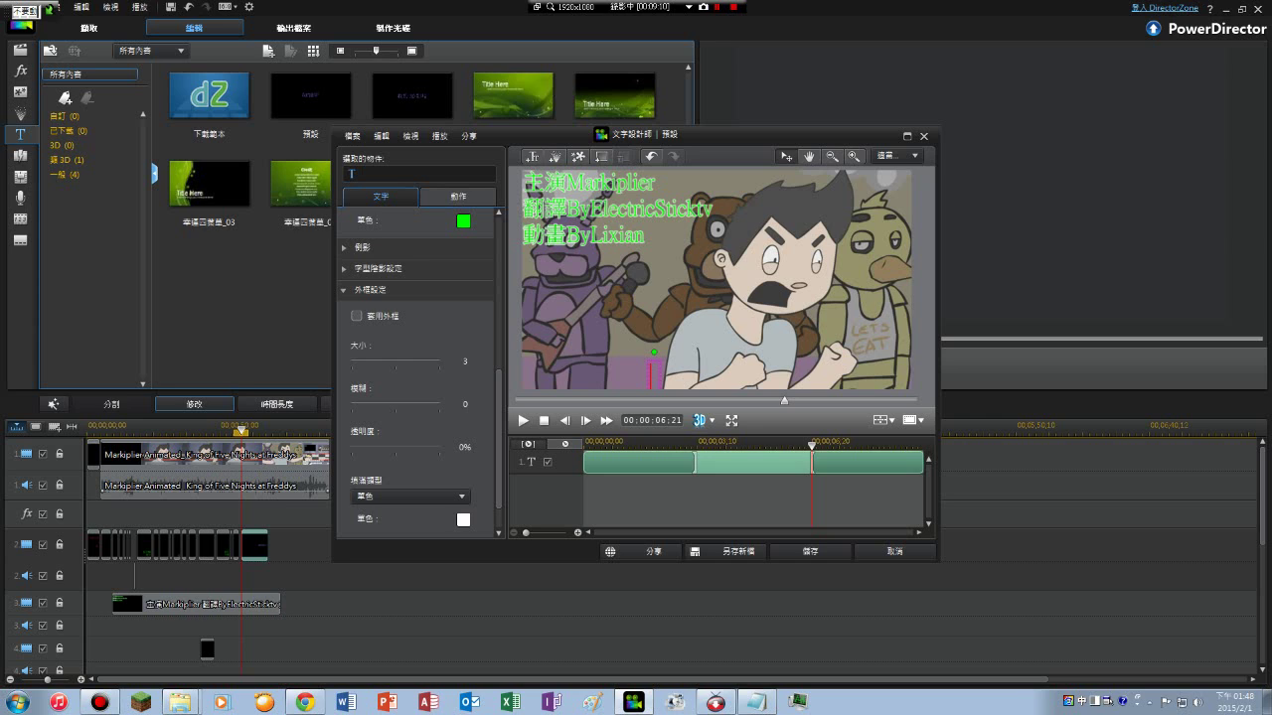
{"action": "key", "text": "Caps_Lock"}
{"action": "type", "text": "X8"}
{"action": "key", "text": "Return"}
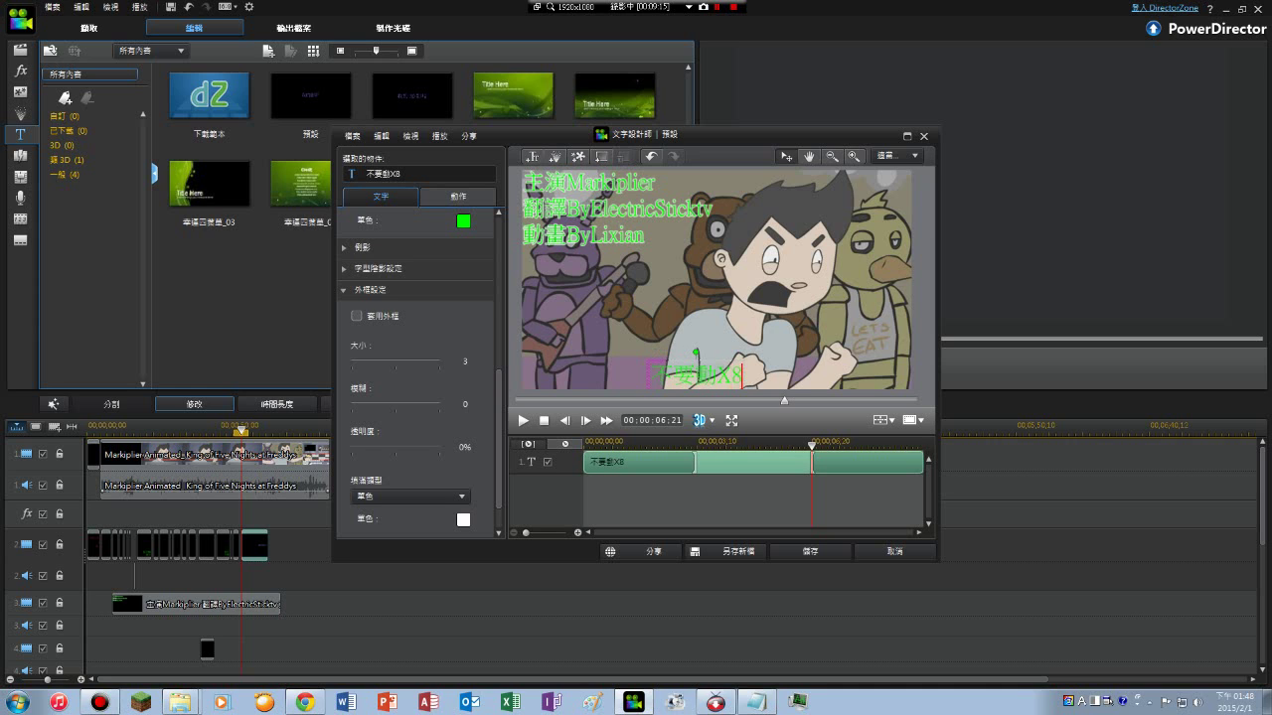
{"action": "left_click_drag", "start_coordinate": [685, 363], "coordinate": [707, 363]}
{"action": "left_click", "coordinate": [809, 552]}
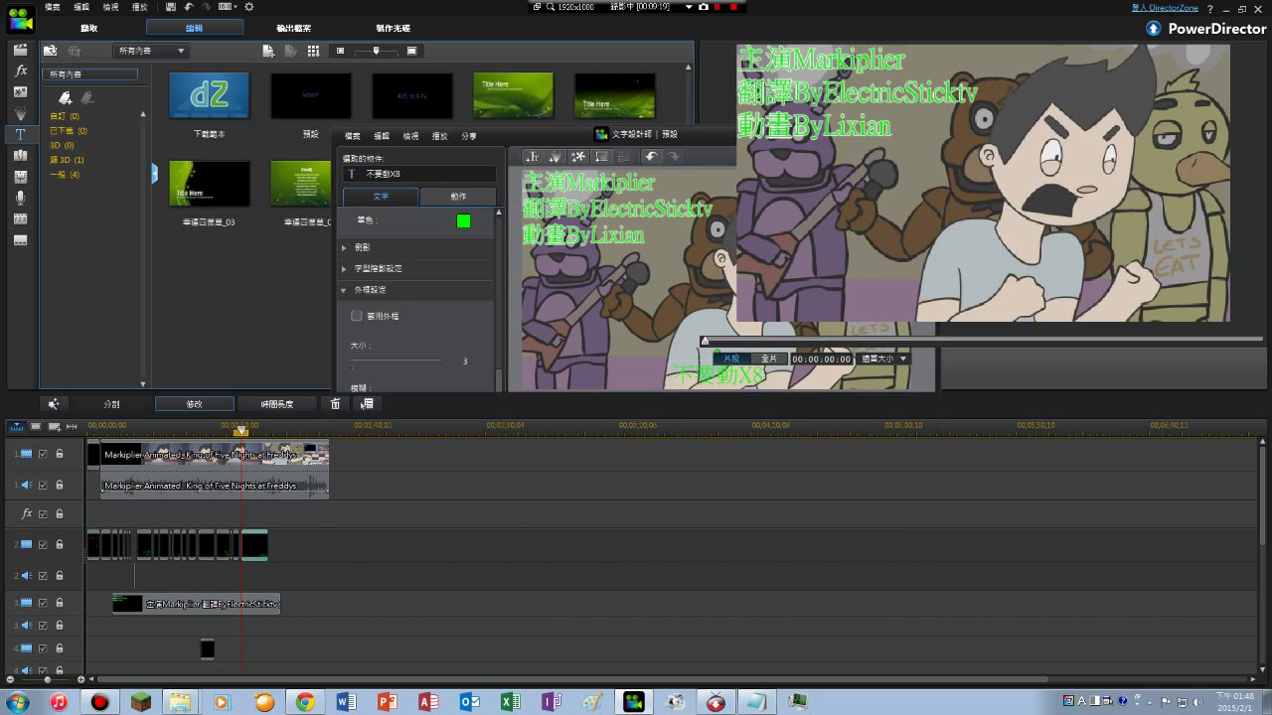
- Play the full movie to locate the end of the 不要動X8 line and trim its title to end at 00:01:01:15
{"action": "left_click", "coordinate": [769, 359]}
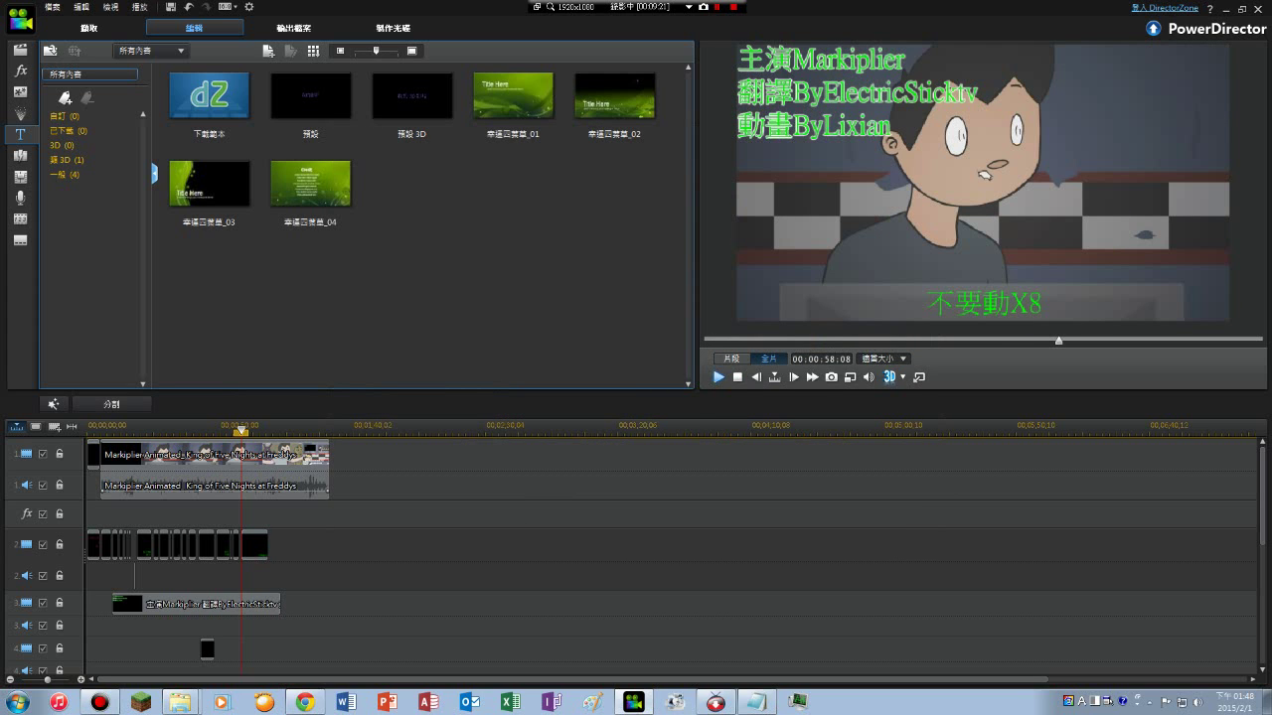
{"action": "left_click", "coordinate": [718, 377]}
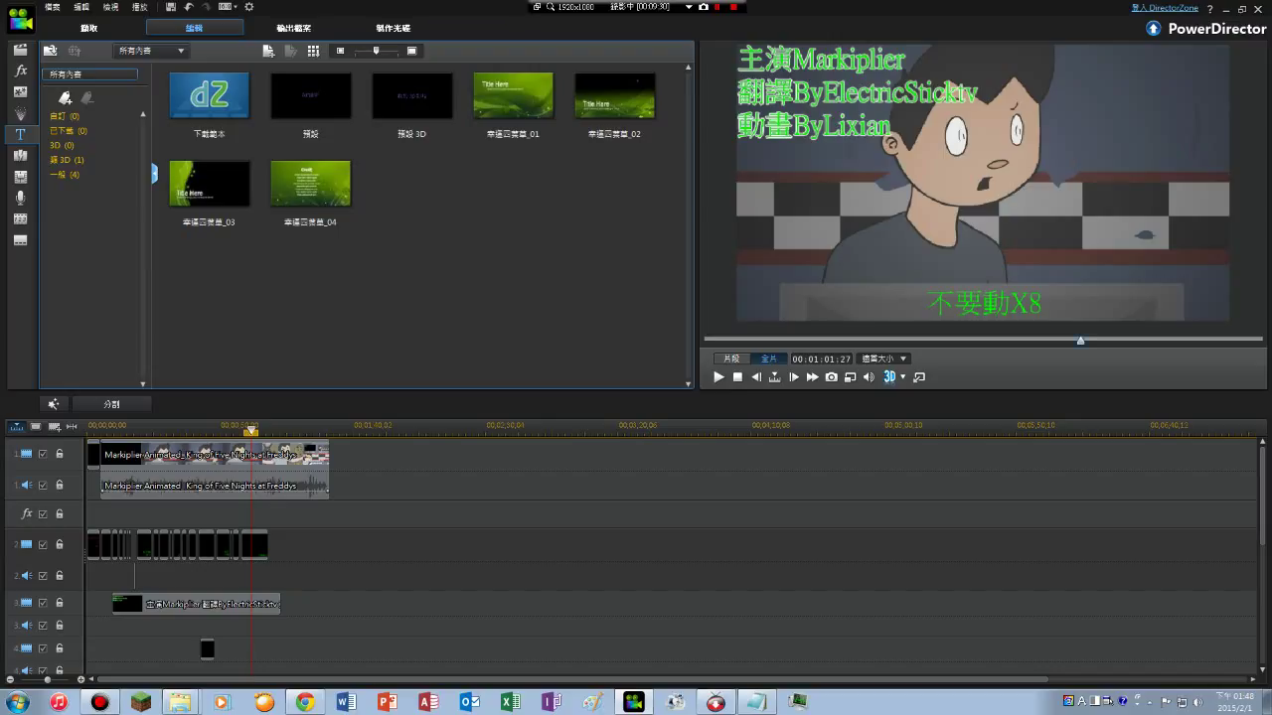
{"action": "left_click_drag", "start_coordinate": [1080, 341], "coordinate": [1076, 341]}
{"action": "left_click", "coordinate": [718, 378]}
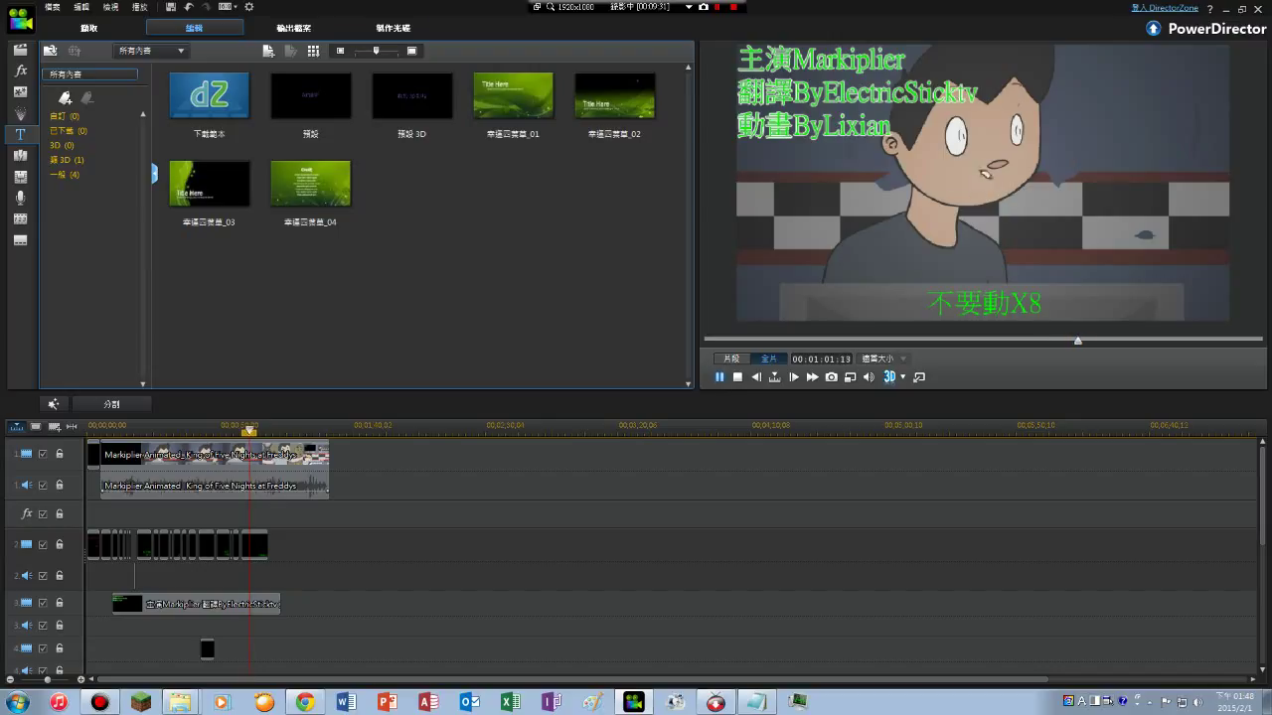
{"action": "left_click", "coordinate": [718, 378]}
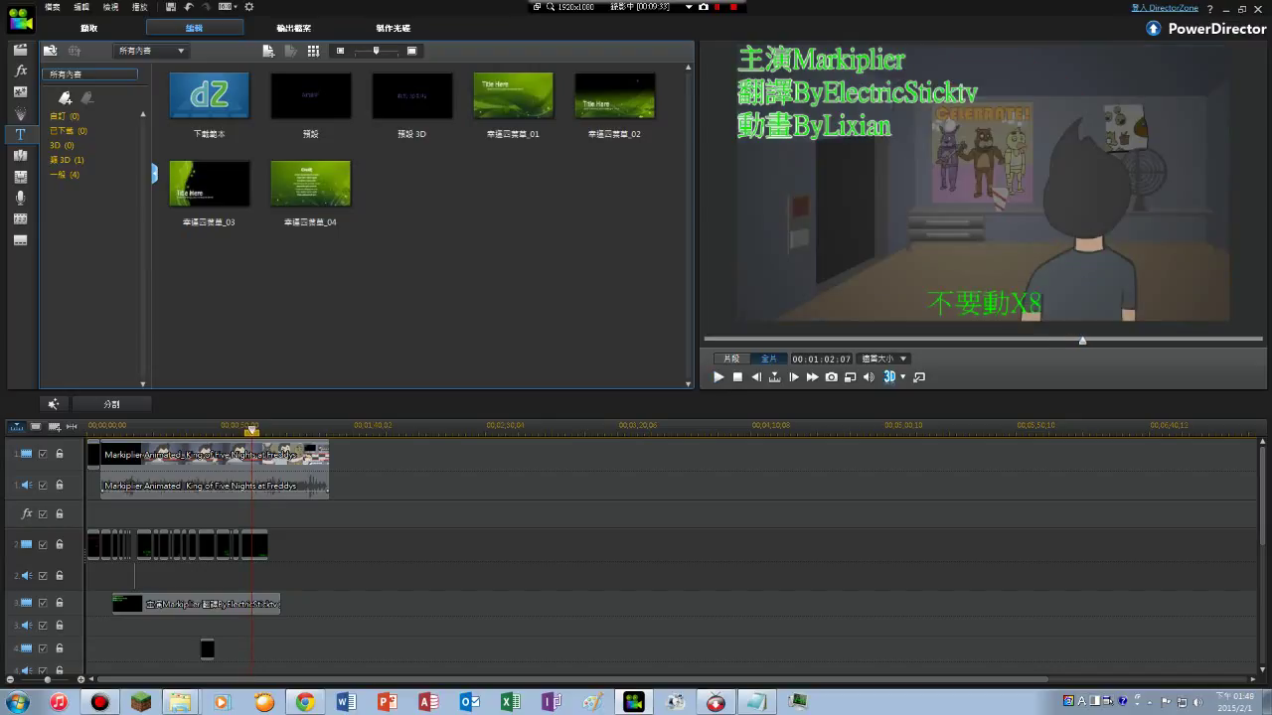
{"action": "left_click", "coordinate": [235, 427]}
{"action": "key", "text": "space"}
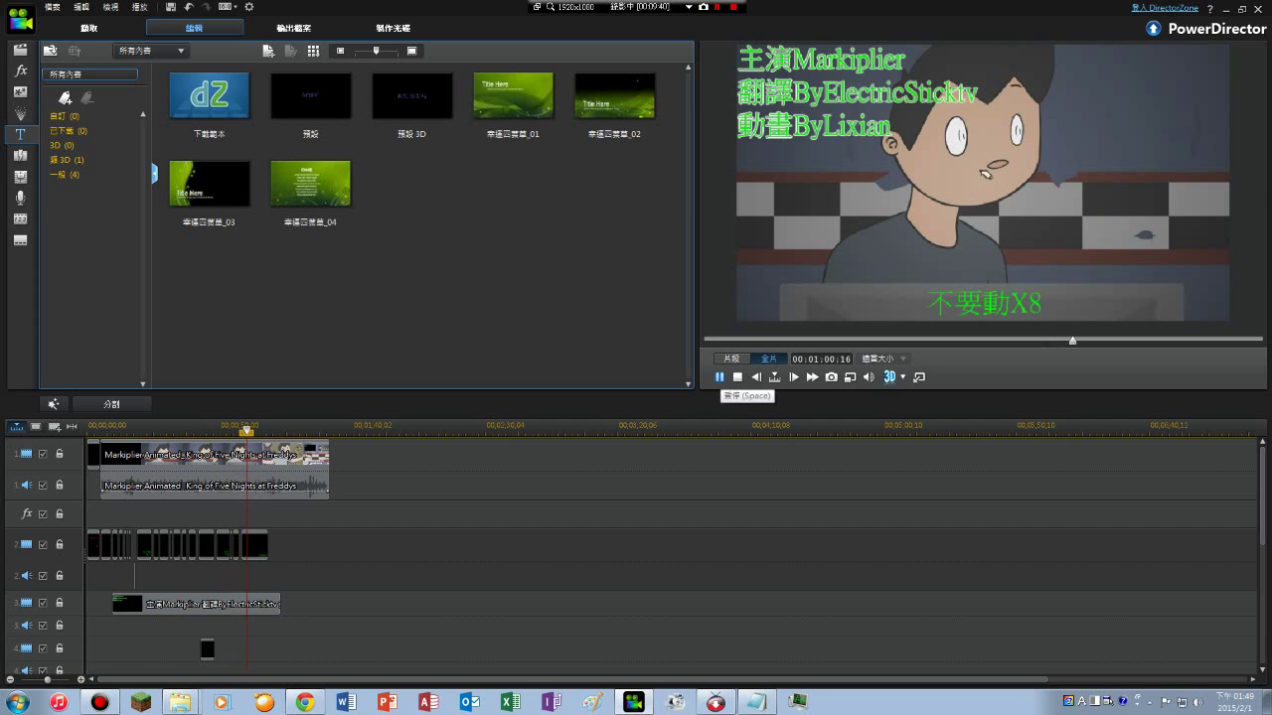
{"action": "left_click", "coordinate": [719, 377]}
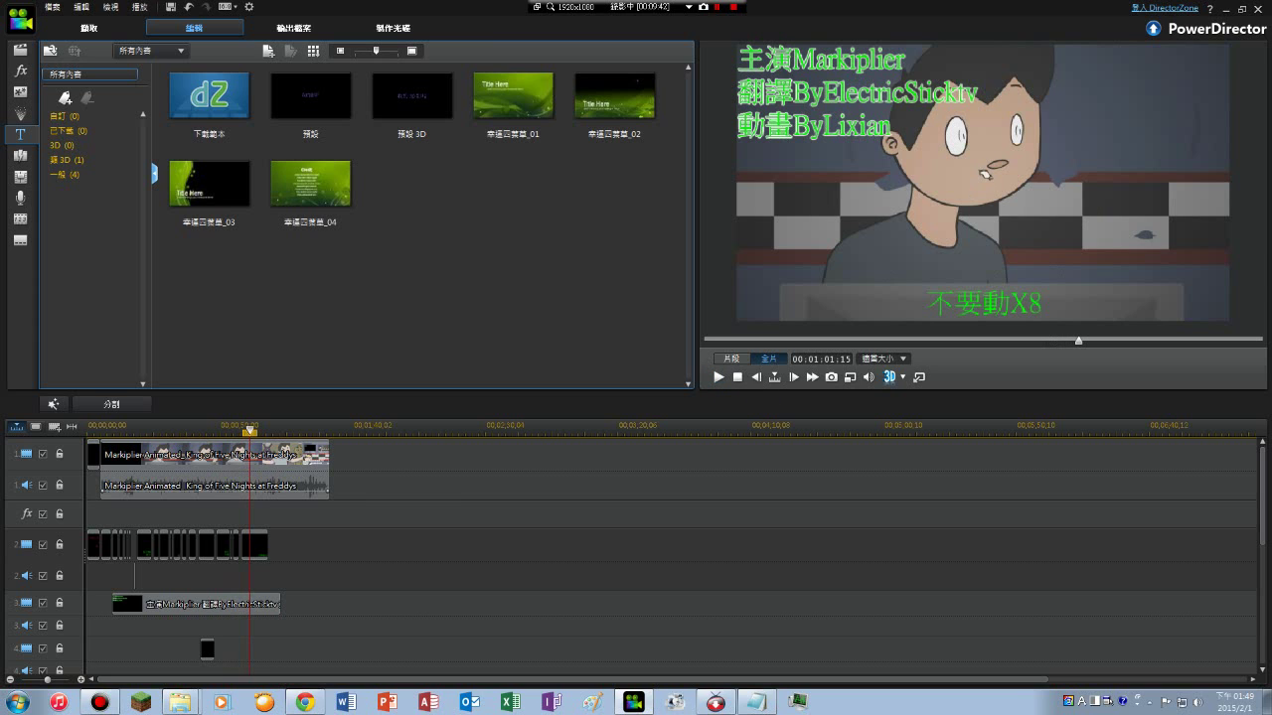
{"action": "left_click", "coordinate": [260, 545]}
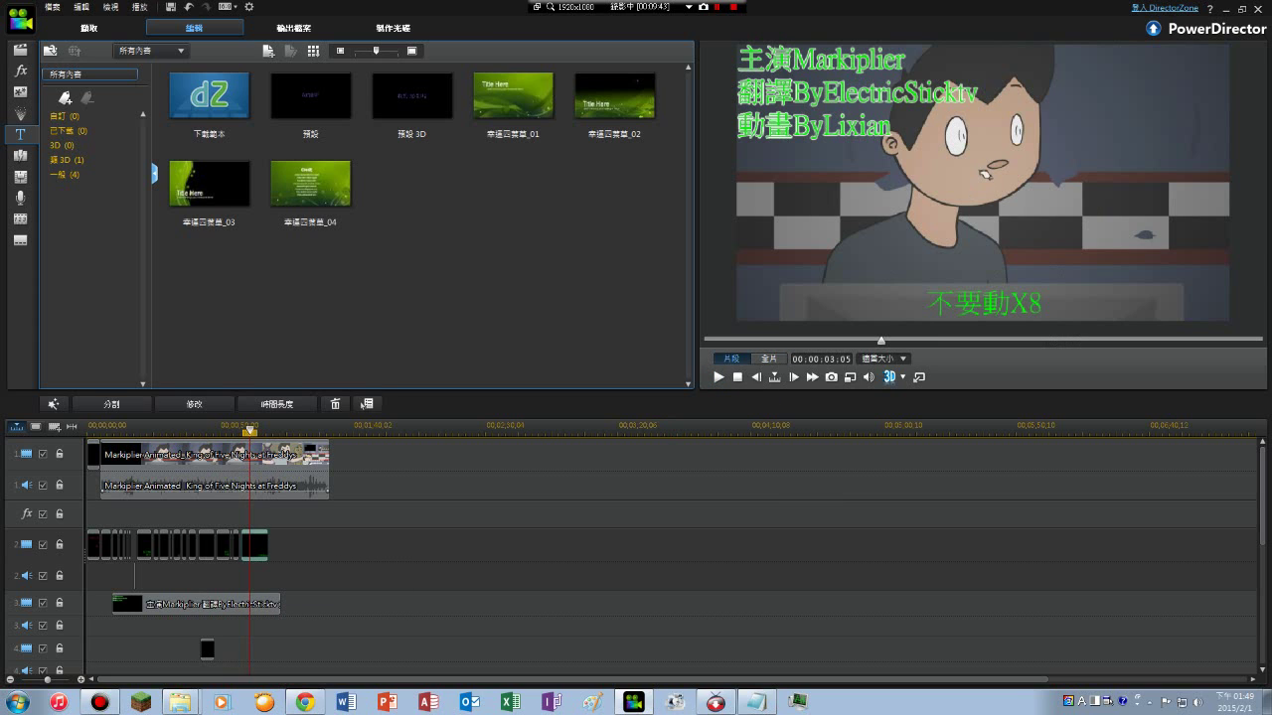
{"action": "left_click_drag", "start_coordinate": [259, 545], "coordinate": [253, 545]}
- Replay the movie around the trimmed ending and add another default title just after the 不要動X8 title on the subtitle track
{"action": "left_click", "coordinate": [719, 377]}
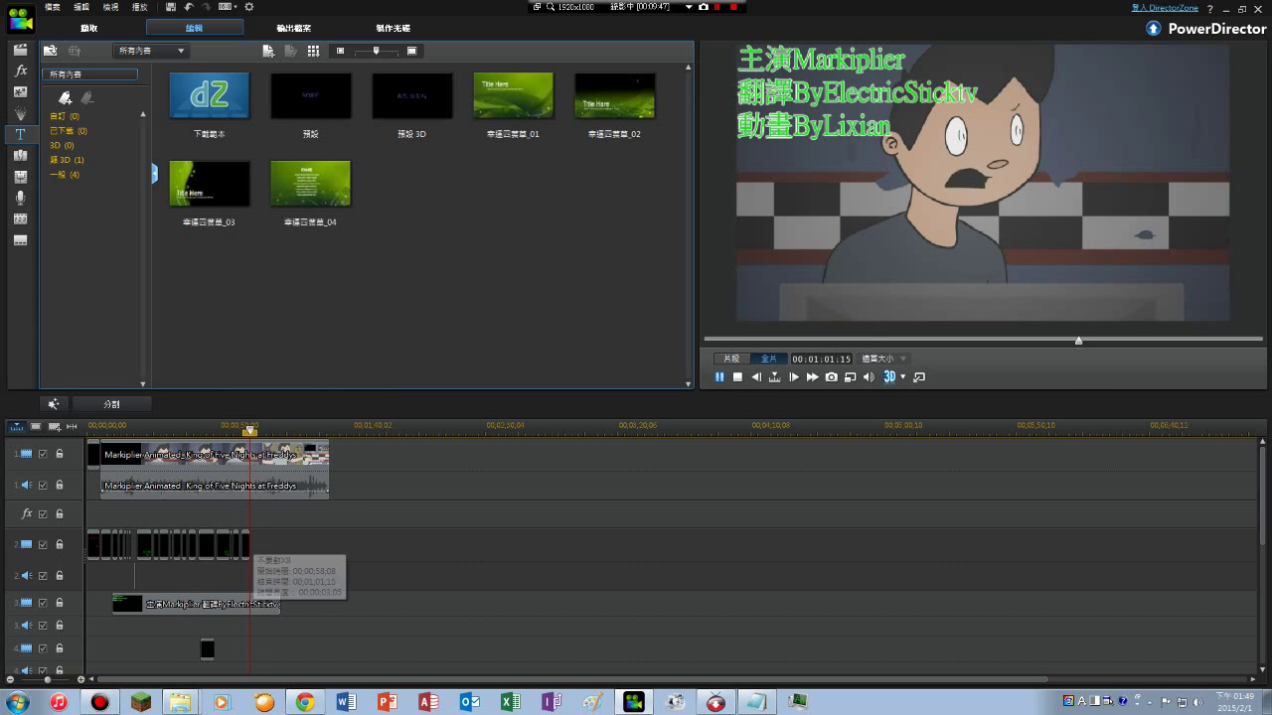
{"action": "key", "text": "space"}
{"action": "left_click_drag", "start_coordinate": [1083, 341], "coordinate": [1069, 341]}
{"action": "key", "text": "space"}
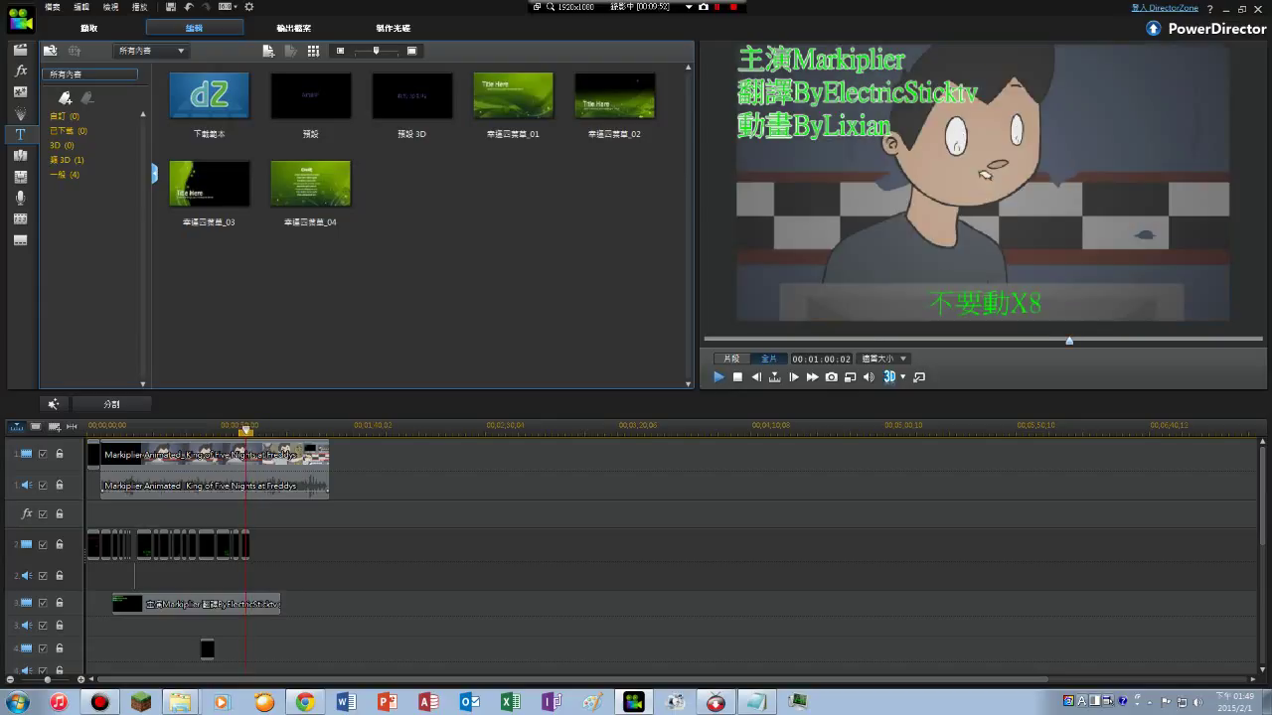
{"action": "left_click", "coordinate": [718, 377]}
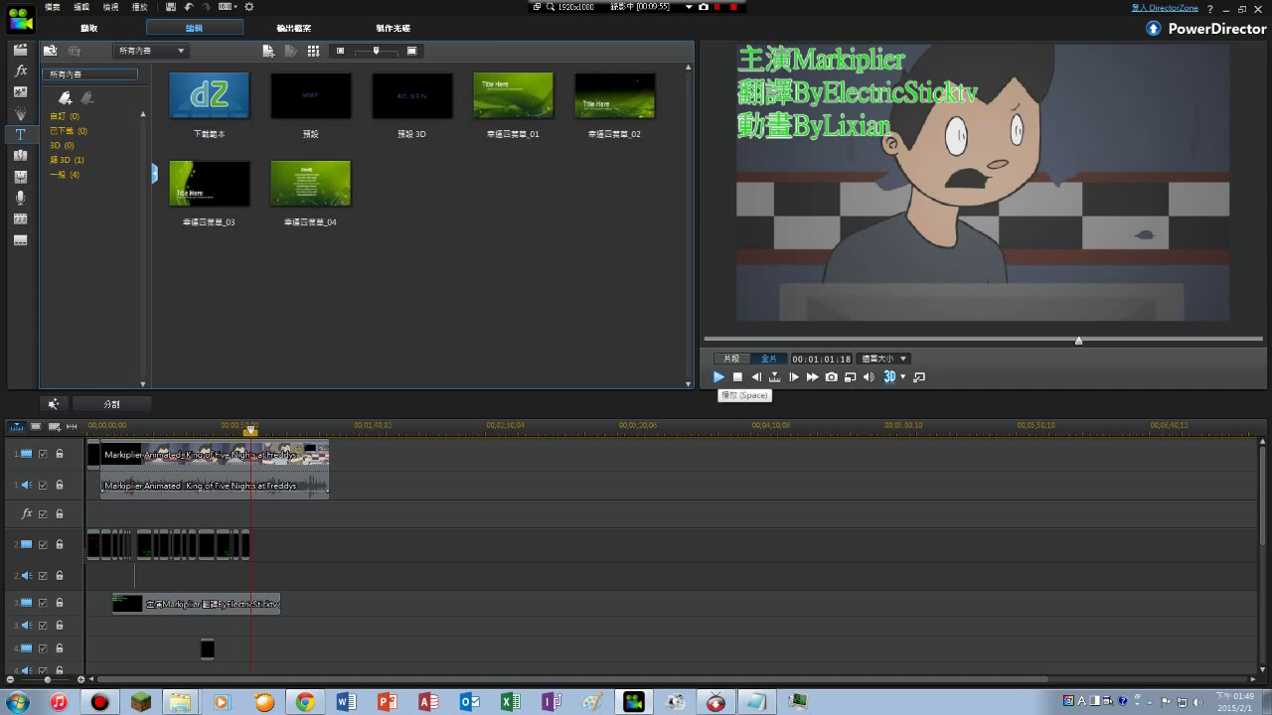
{"action": "left_click", "coordinate": [718, 377]}
{"action": "key", "text": "space"}
{"action": "left_click_drag", "start_coordinate": [310, 96], "coordinate": [260, 546]}
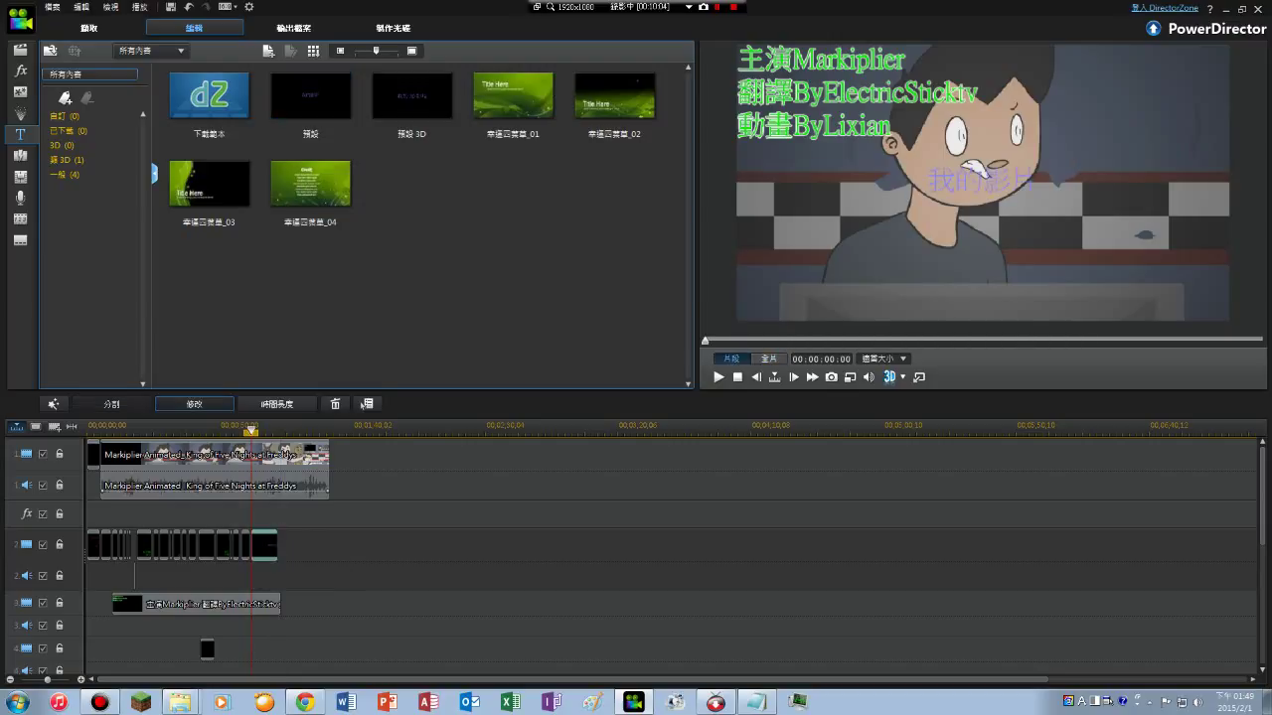
- Open the new title for editing, color its placeholder text green and move it to the lower part of the frame
{"action": "double_click", "coordinate": [262, 546]}
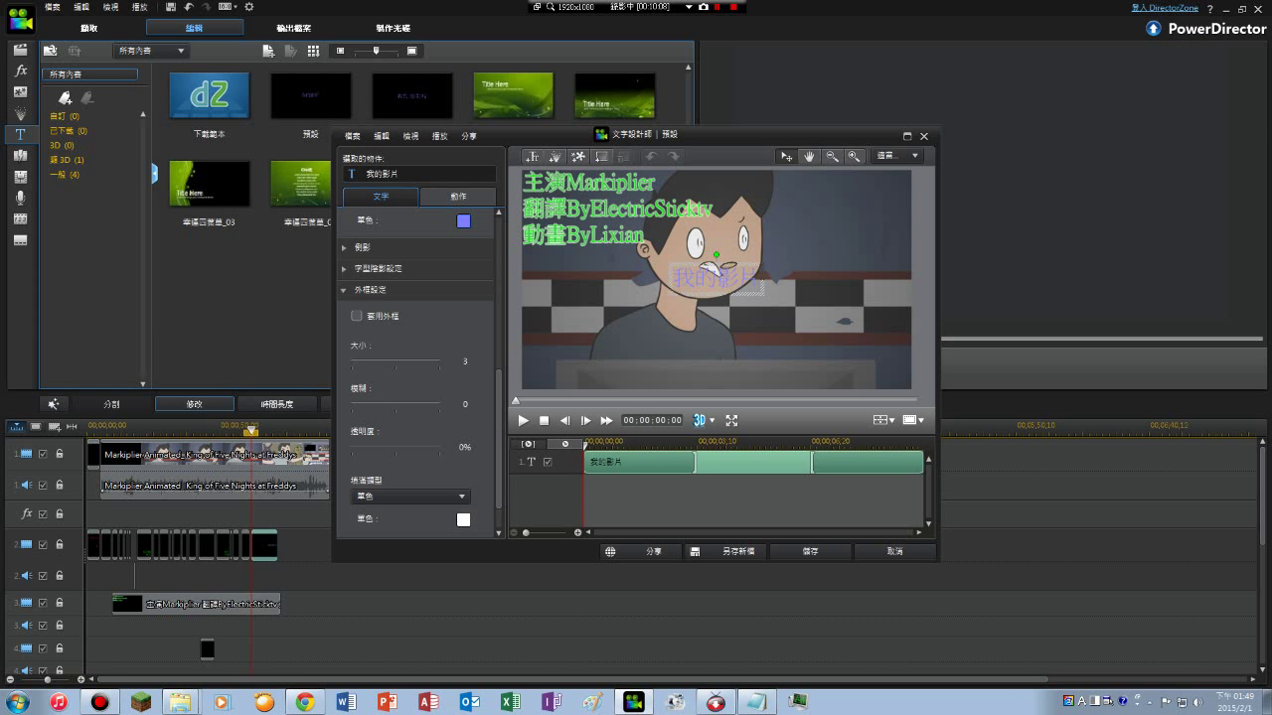
{"action": "left_click", "coordinate": [463, 221]}
{"action": "key", "text": "Return"}
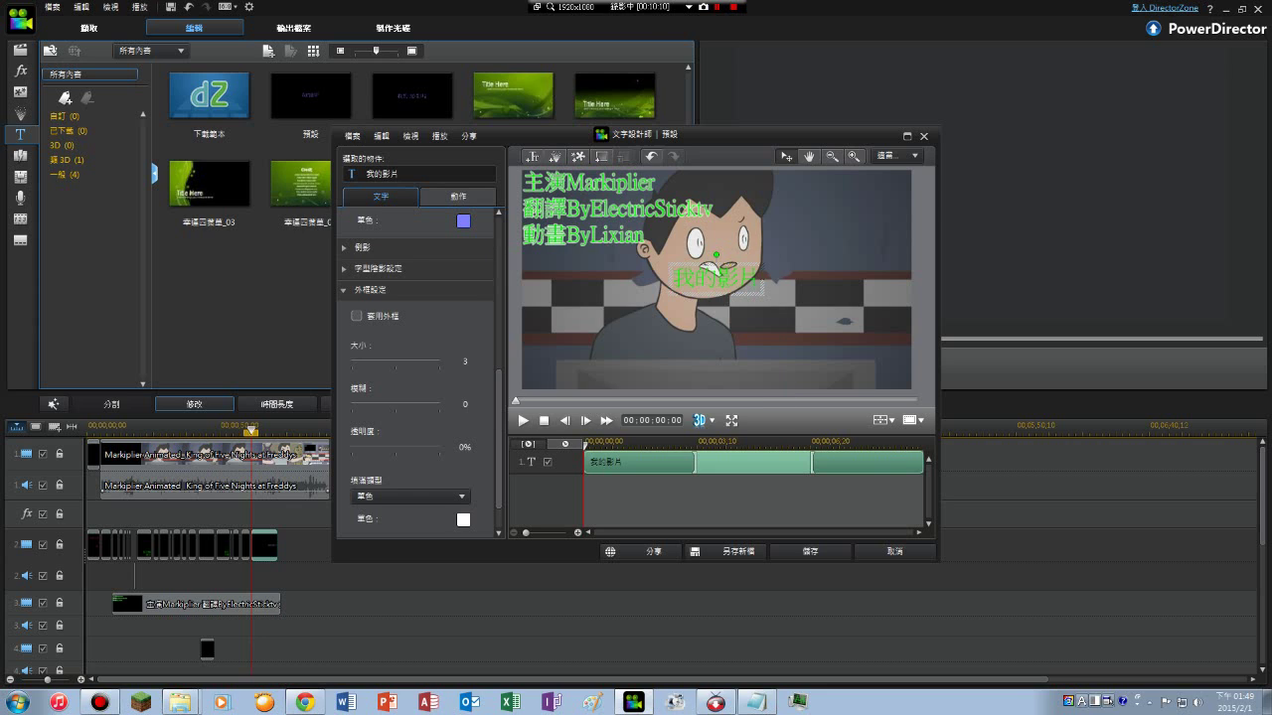
{"action": "left_click_drag", "start_coordinate": [717, 280], "coordinate": [717, 378]}
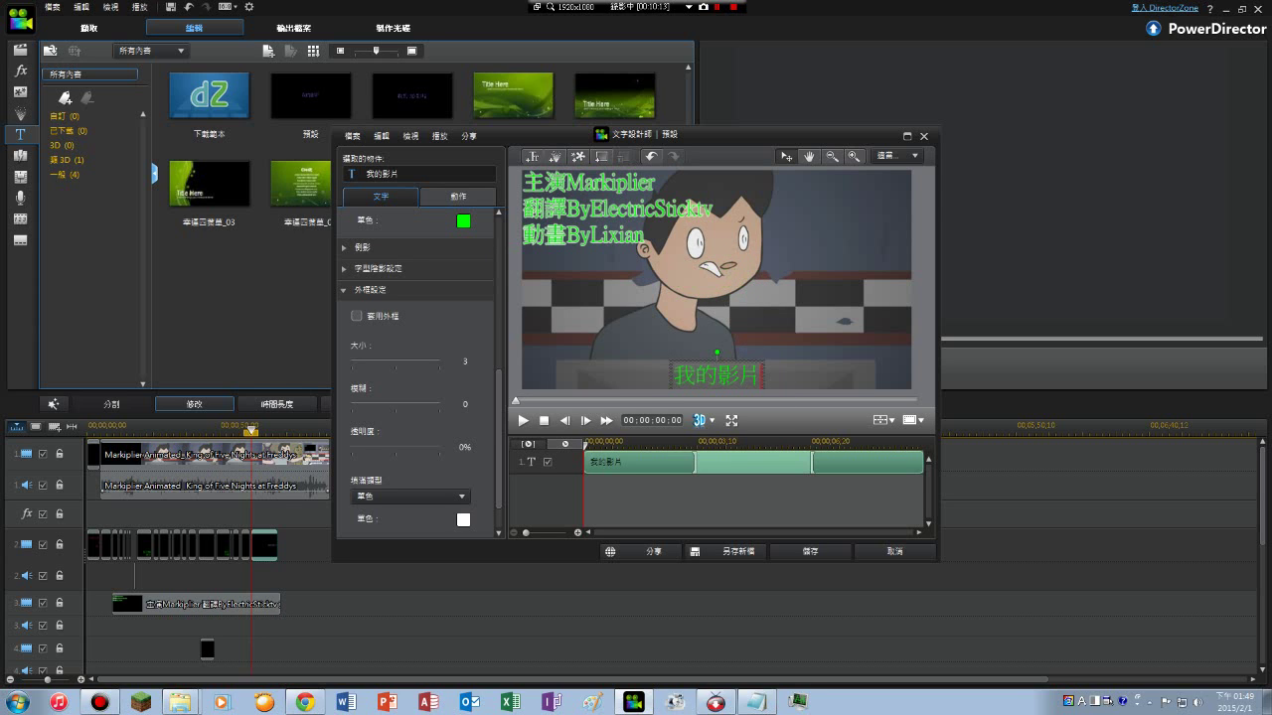
- Replace the placeholder text with 我可是沒再動了喔 and shift it toward the frame's horizontal center
{"action": "key", "text": "BackSpace"}
{"action": "key", "text": "BackSpace"}
{"action": "key", "text": "BackSpace"}
{"action": "key", "text": "BackSpace"}
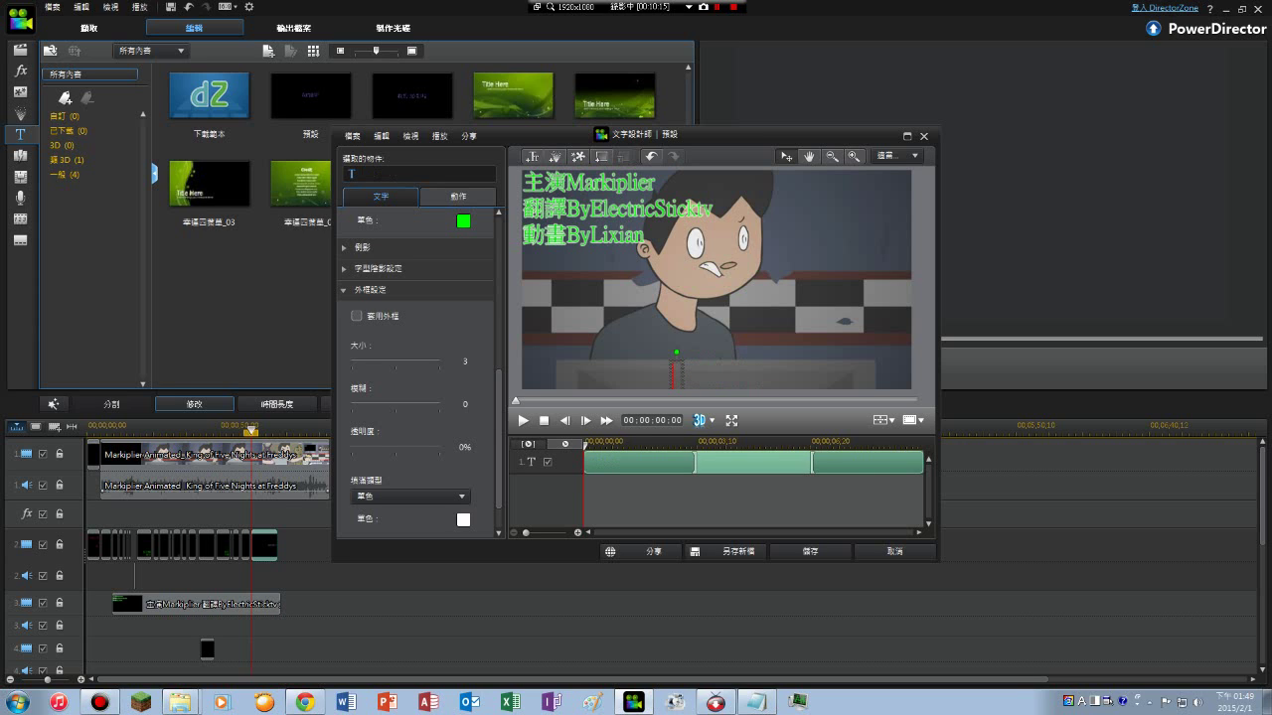
{"action": "type", "text": "我可"}
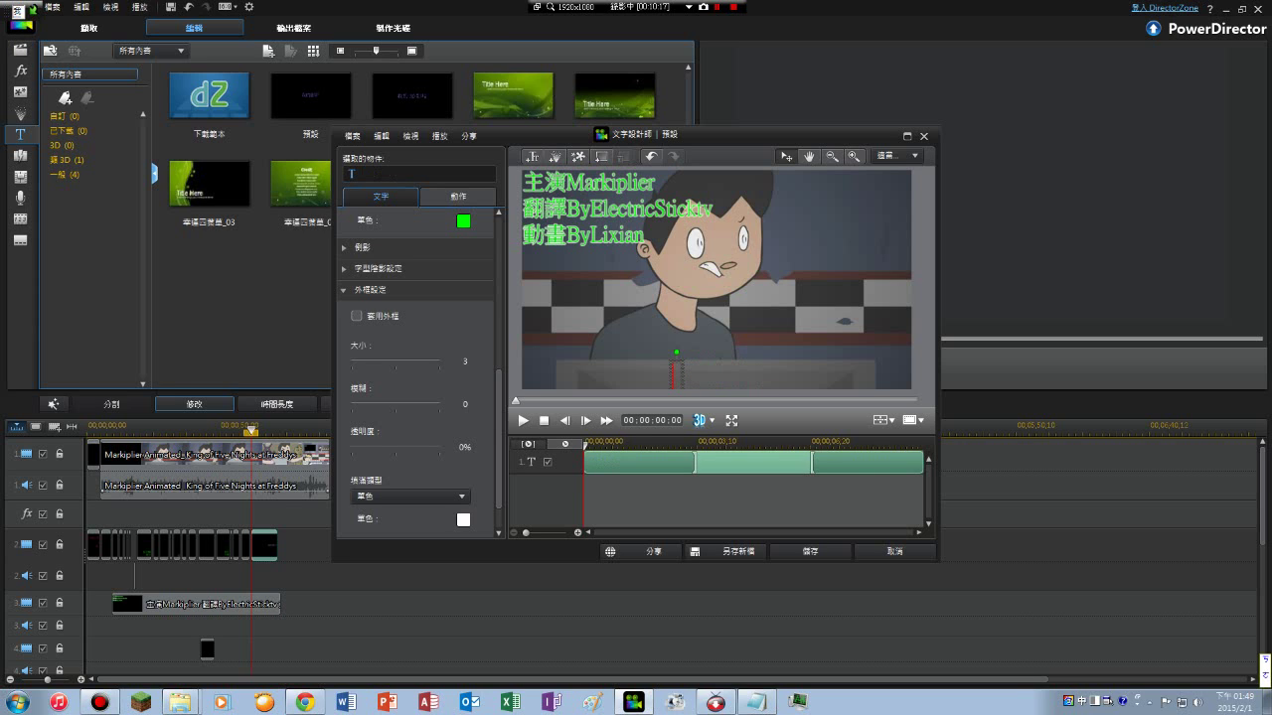
{"action": "type", "text": "事"}
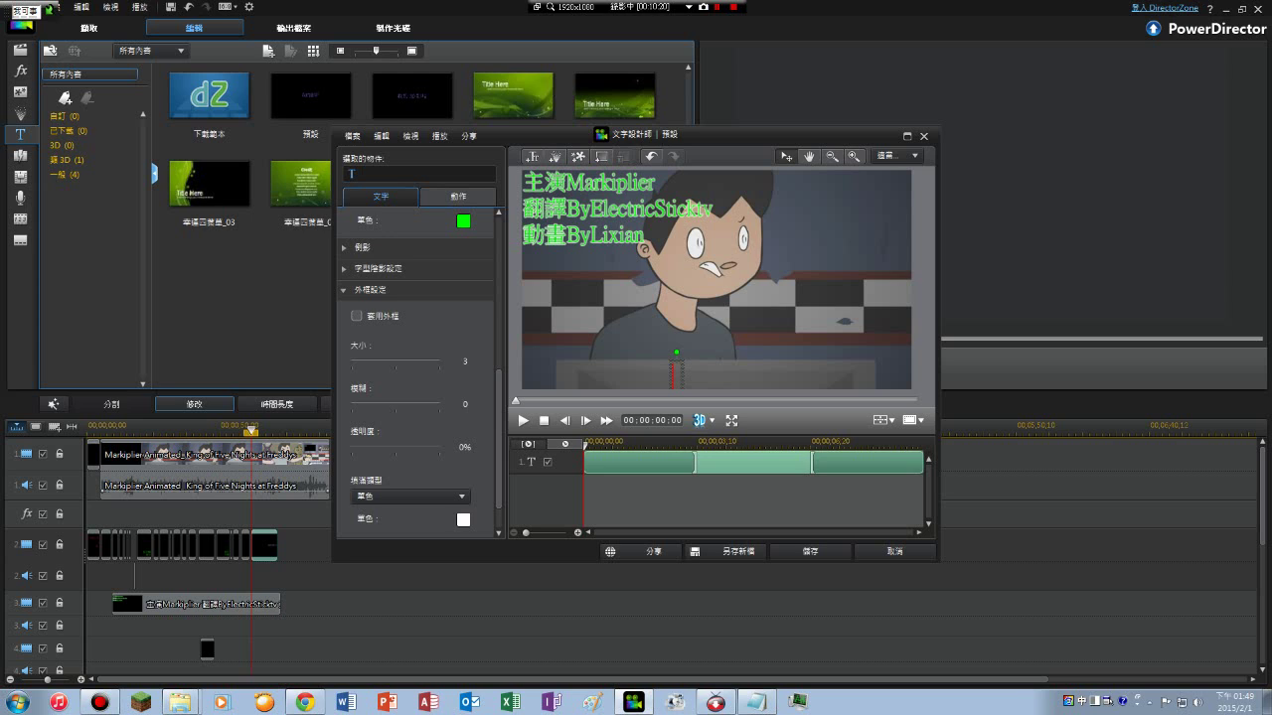
{"action": "type", "text": "沒在ㄉ"}
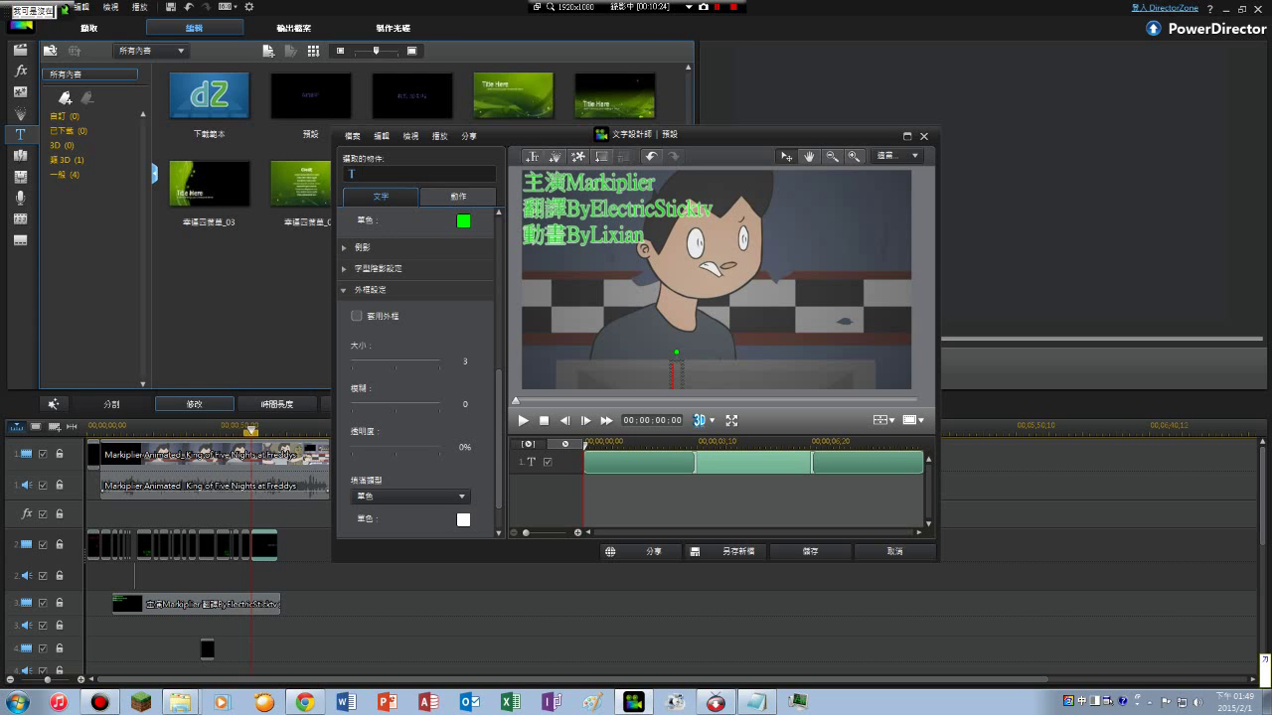
{"action": "type", "text": "動了喔"}
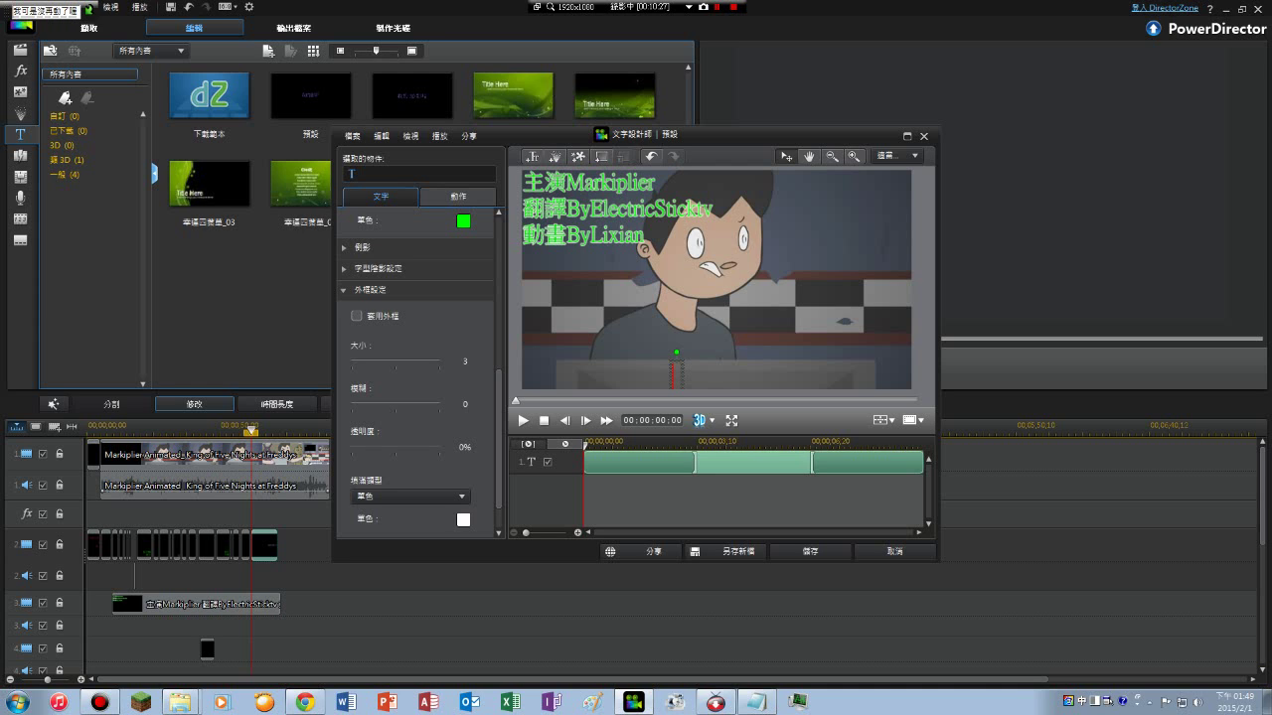
{"action": "key", "text": "Return"}
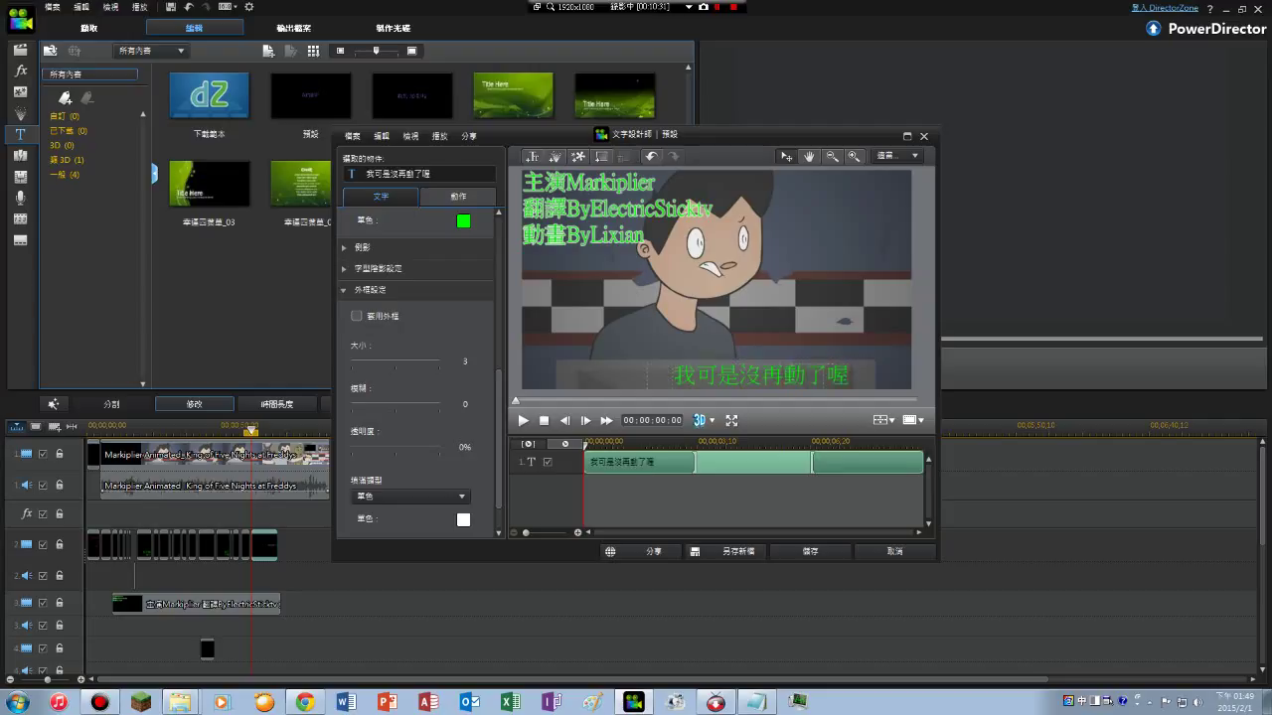
{"action": "left_click_drag", "start_coordinate": [761, 361], "coordinate": [728, 362]}
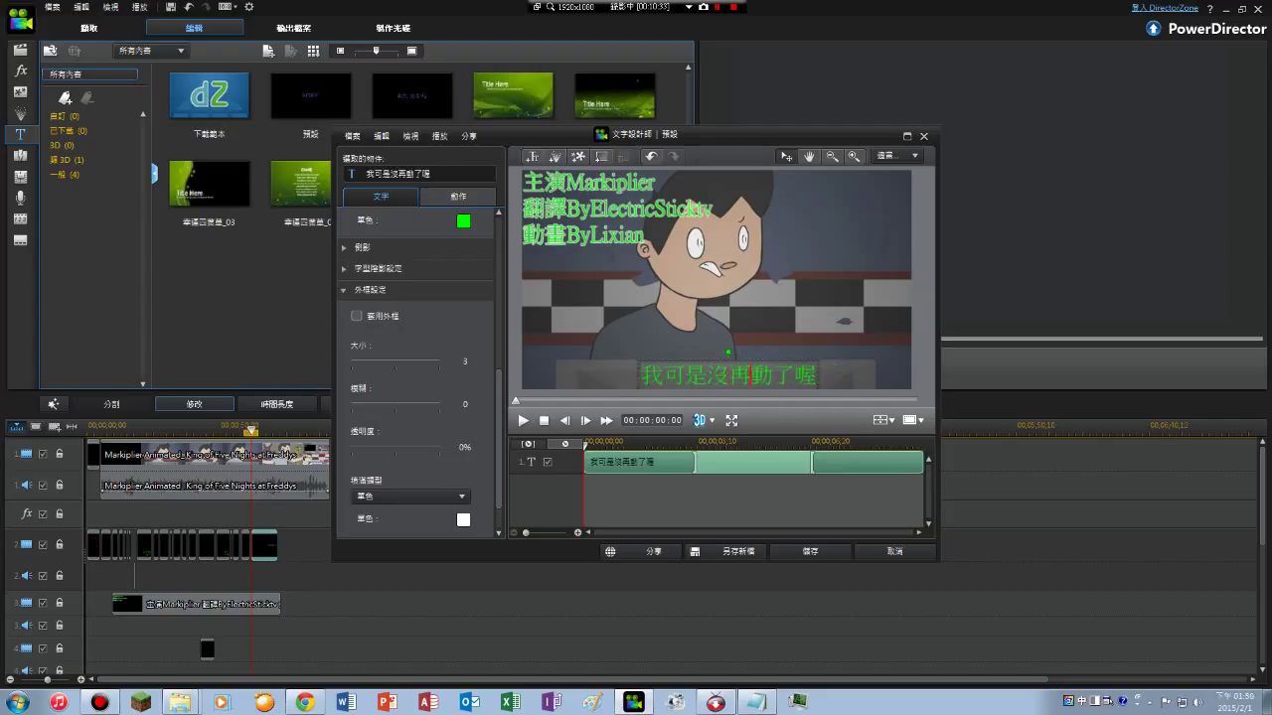
- Correct 再 to 在 so the subtitle reads 我可是沒在動了喔, and save the title
{"action": "key", "text": "BackSpace"}
{"action": "type", "text": "在"}
{"action": "key", "text": "Return"}
{"action": "left_click", "coordinate": [810, 551]}
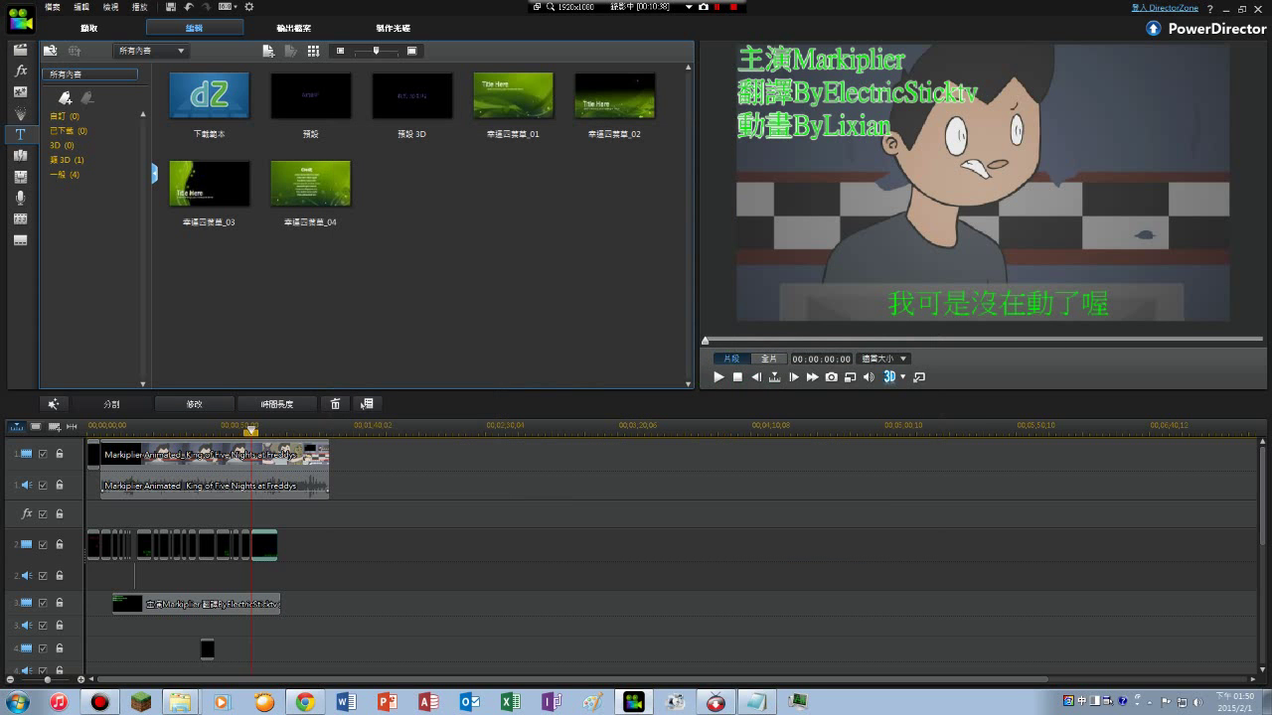
- Play the full movie to the end of the spoken line and trim the 我可是沒在動了喔 title to end at 00:01:02:14
{"action": "key", "text": "space"}
{"action": "key", "text": "space"}
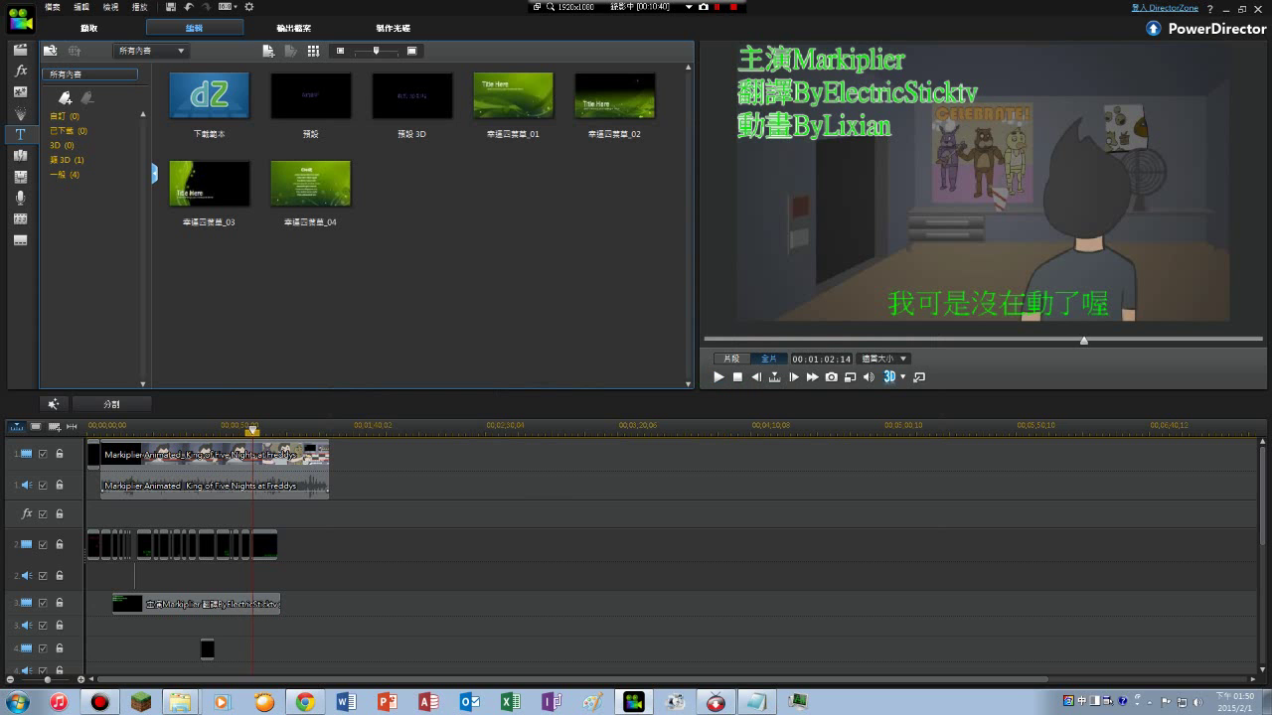
{"action": "left_click", "coordinate": [264, 545]}
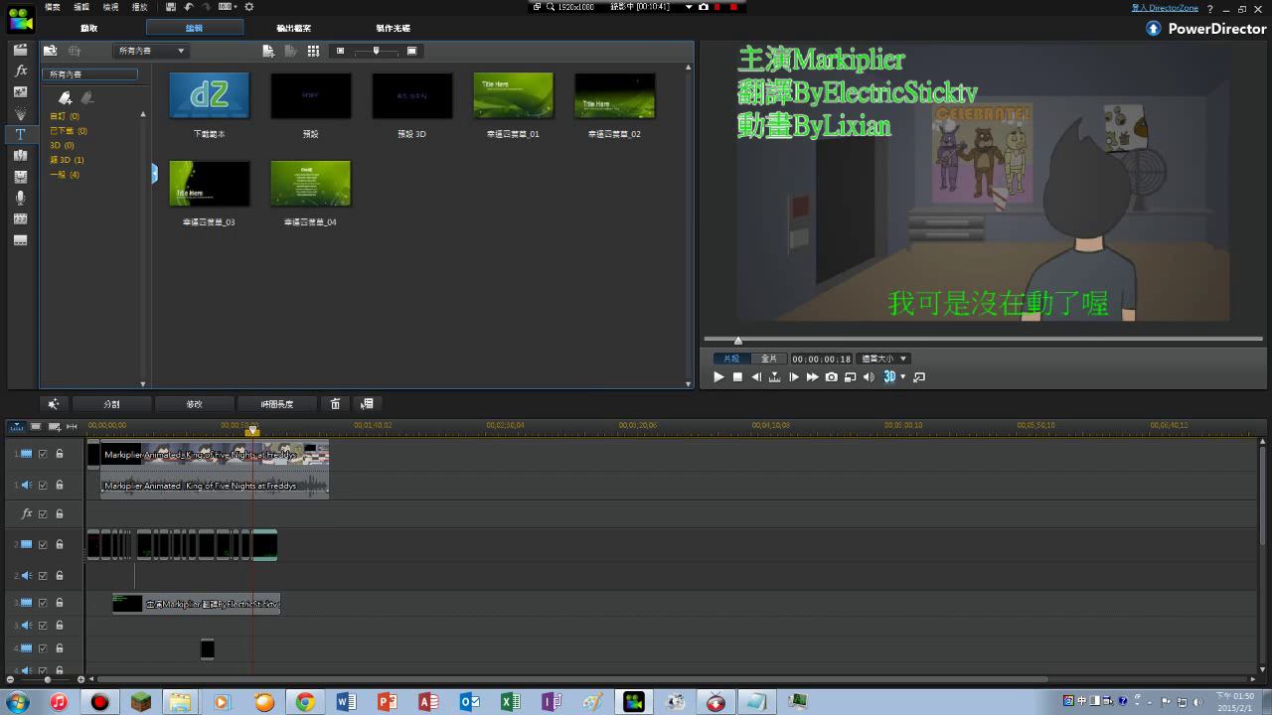
{"action": "left_click_drag", "start_coordinate": [275, 545], "coordinate": [253, 545]}
{"action": "key", "text": "Delete"}
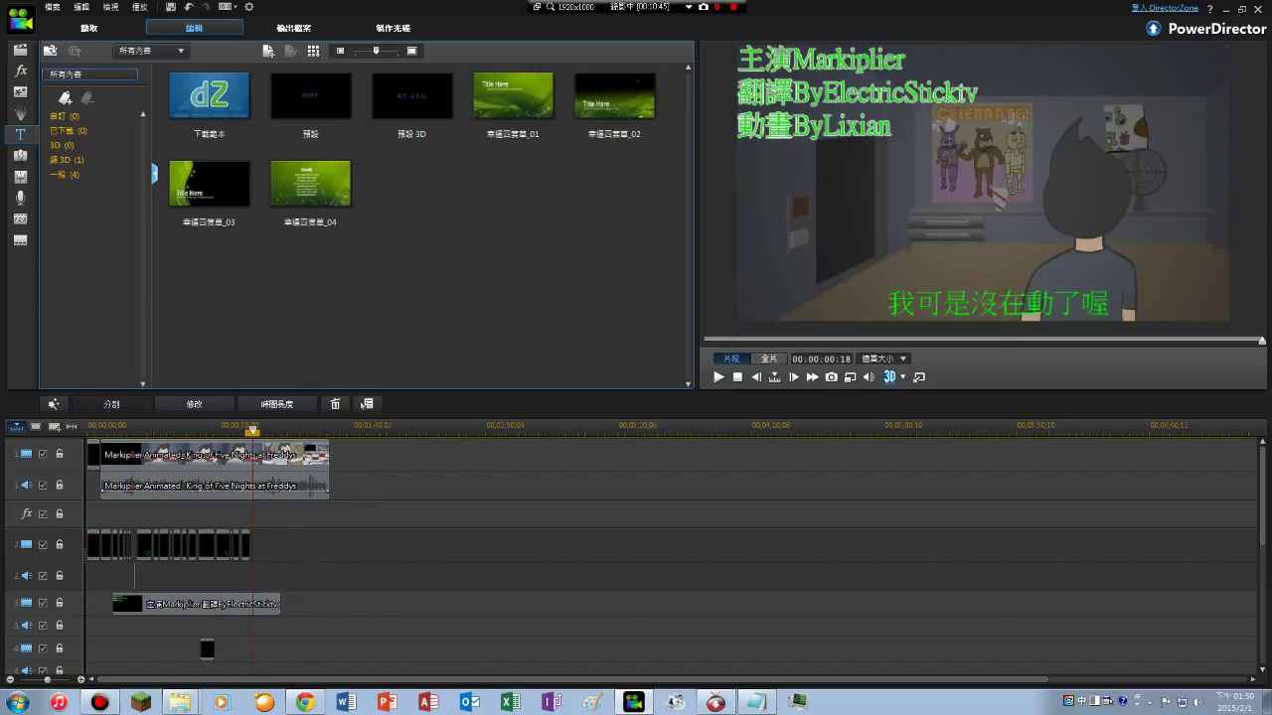
- Play the full movie from 00:00:48:01 to 00:01:03:12 to review the subtitles and listen for the next line
{"action": "left_click", "coordinate": [213, 428]}
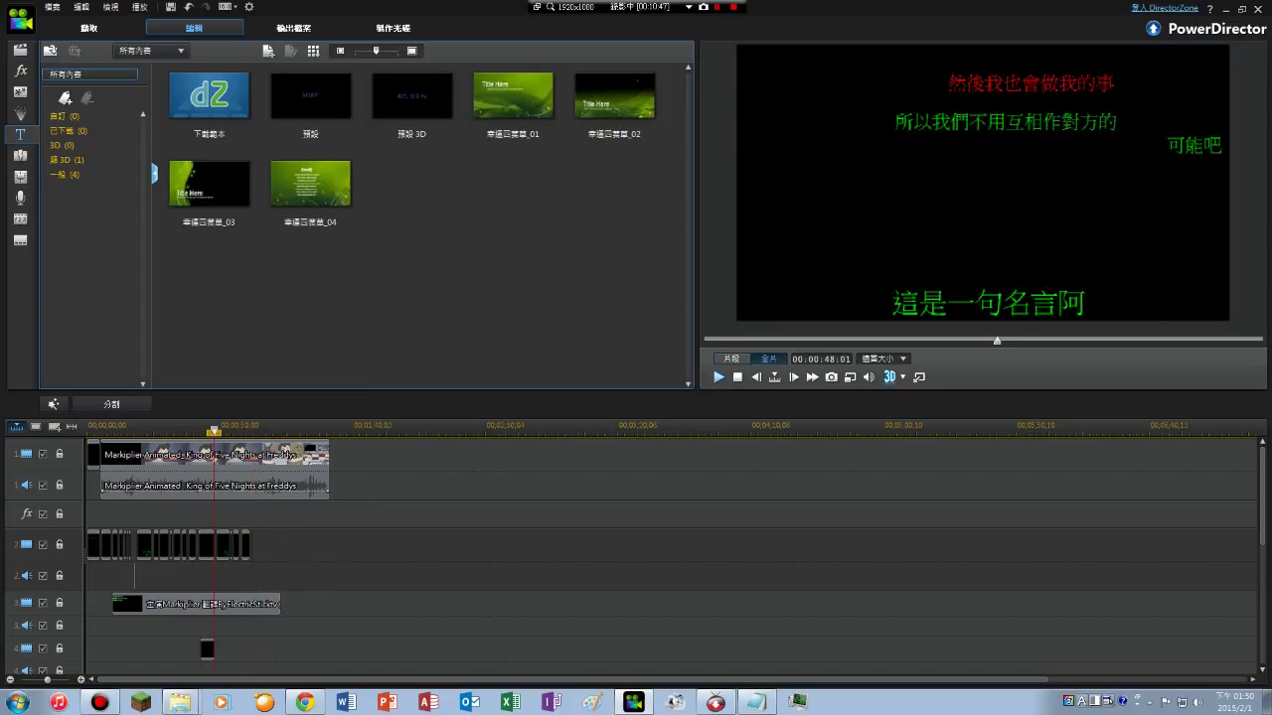
{"action": "left_click", "coordinate": [718, 377]}
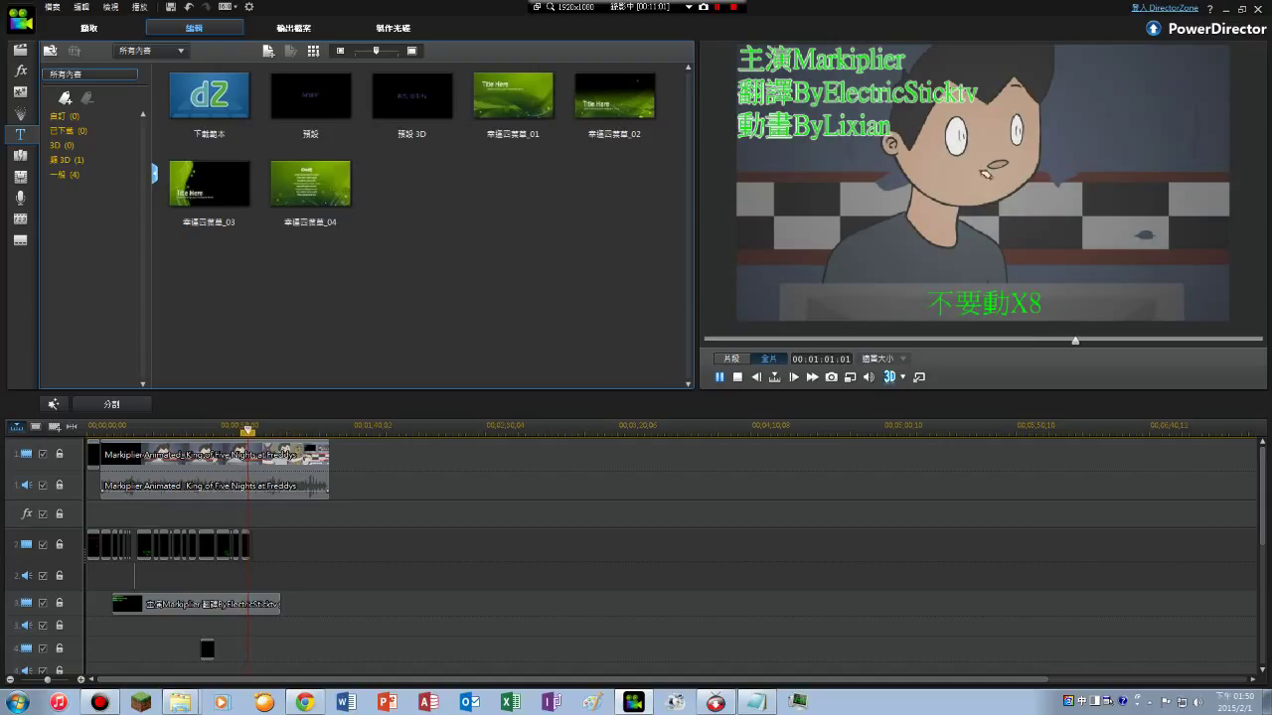
{"action": "key", "text": "space"}
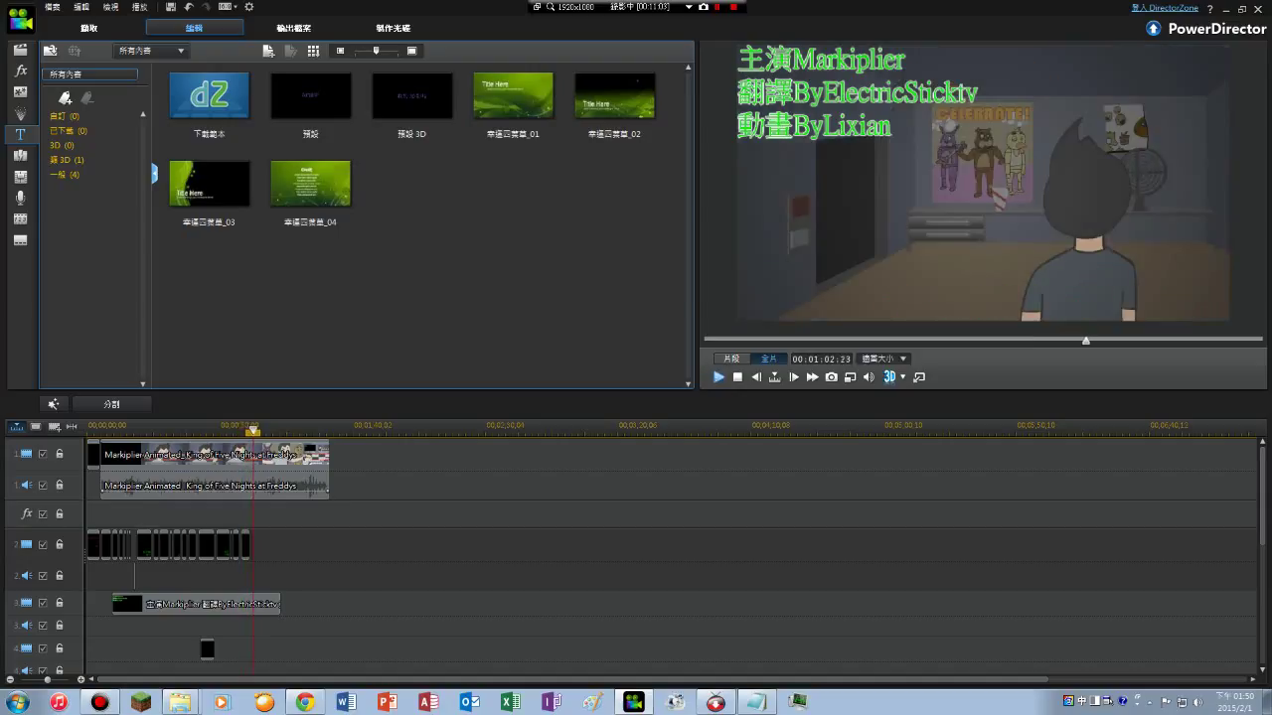
{"action": "key", "text": "space"}
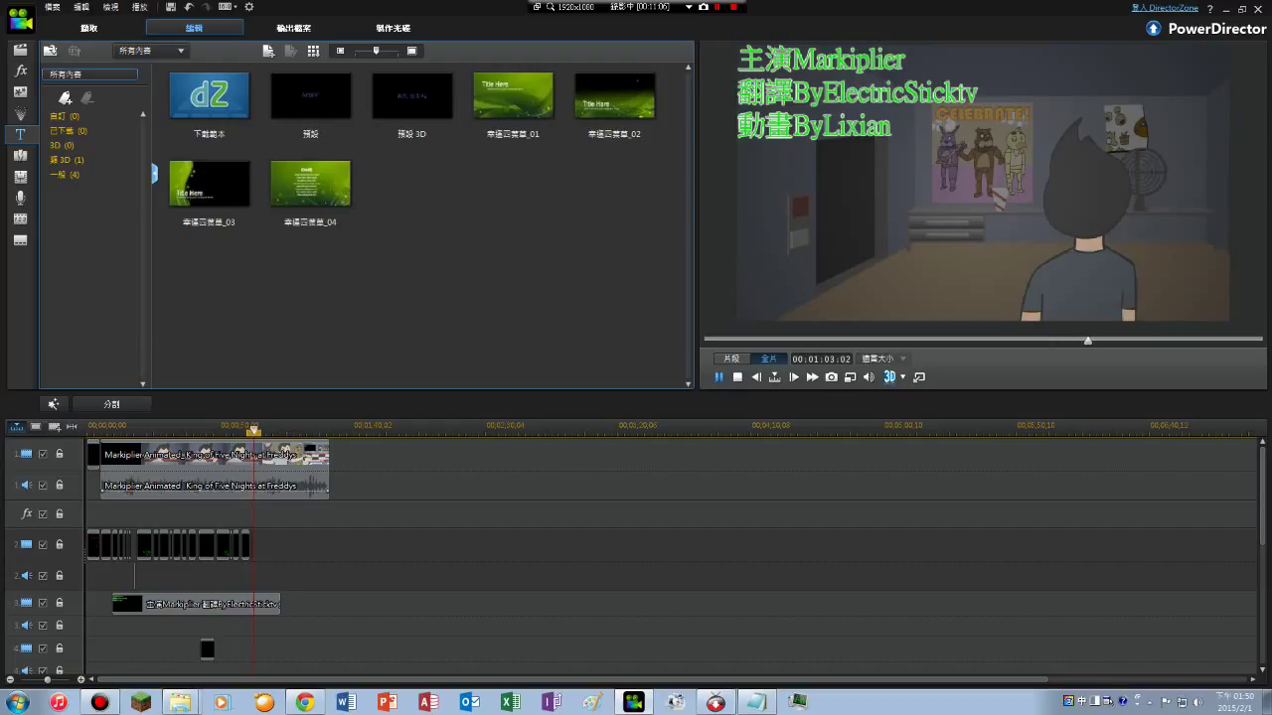
{"action": "key", "text": "space"}
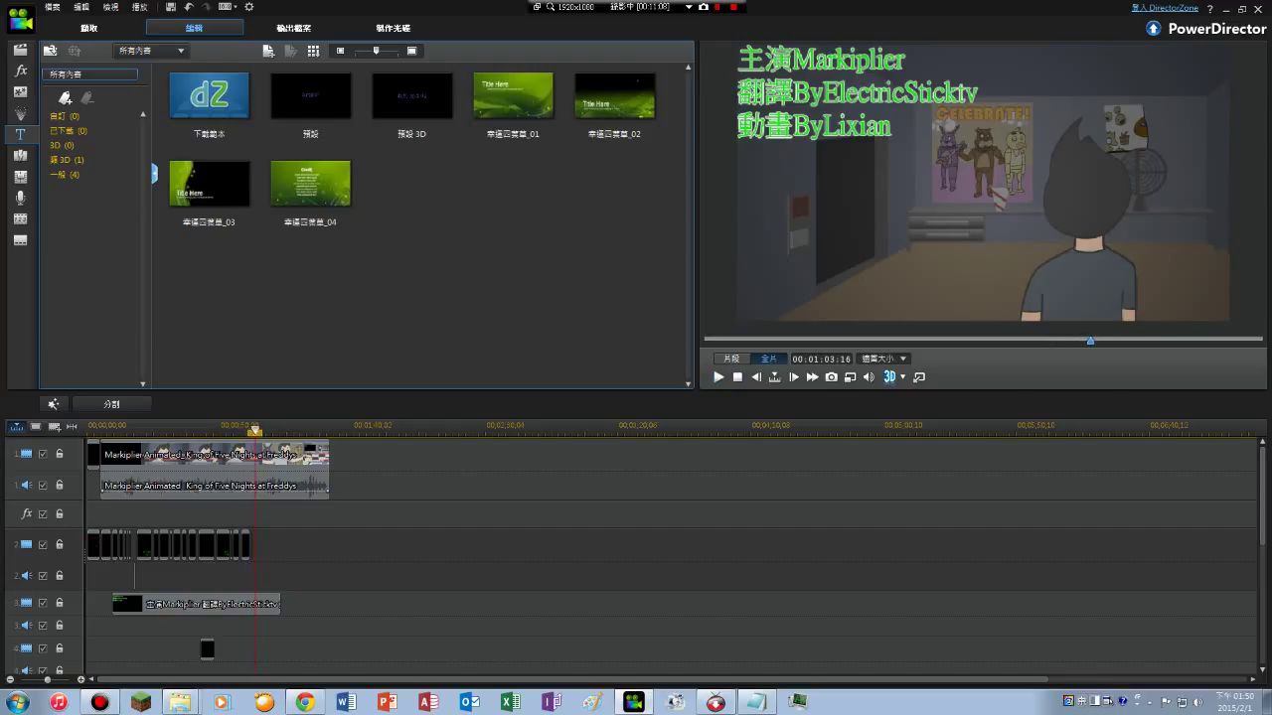
{"action": "left_click", "coordinate": [254, 430]}
{"action": "key", "text": "space"}
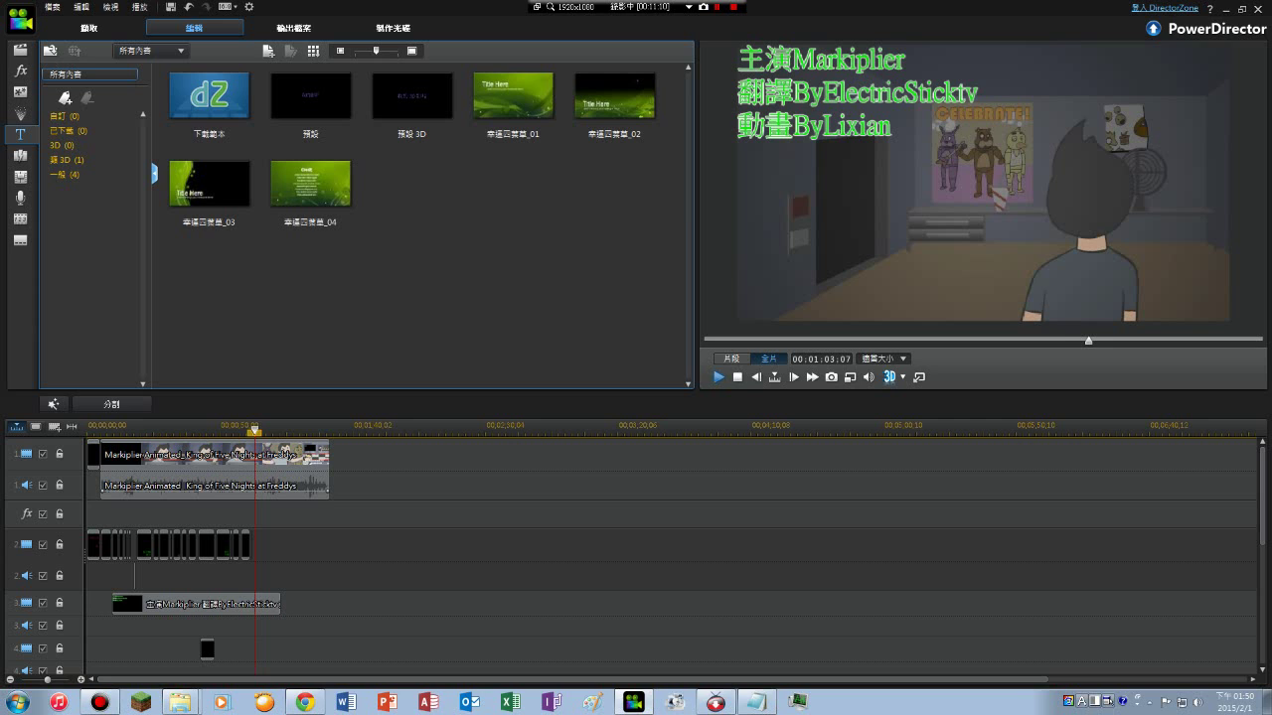
{"action": "key", "text": "space"}
{"action": "left_click_drag", "start_coordinate": [310, 94], "coordinate": [268, 559]}
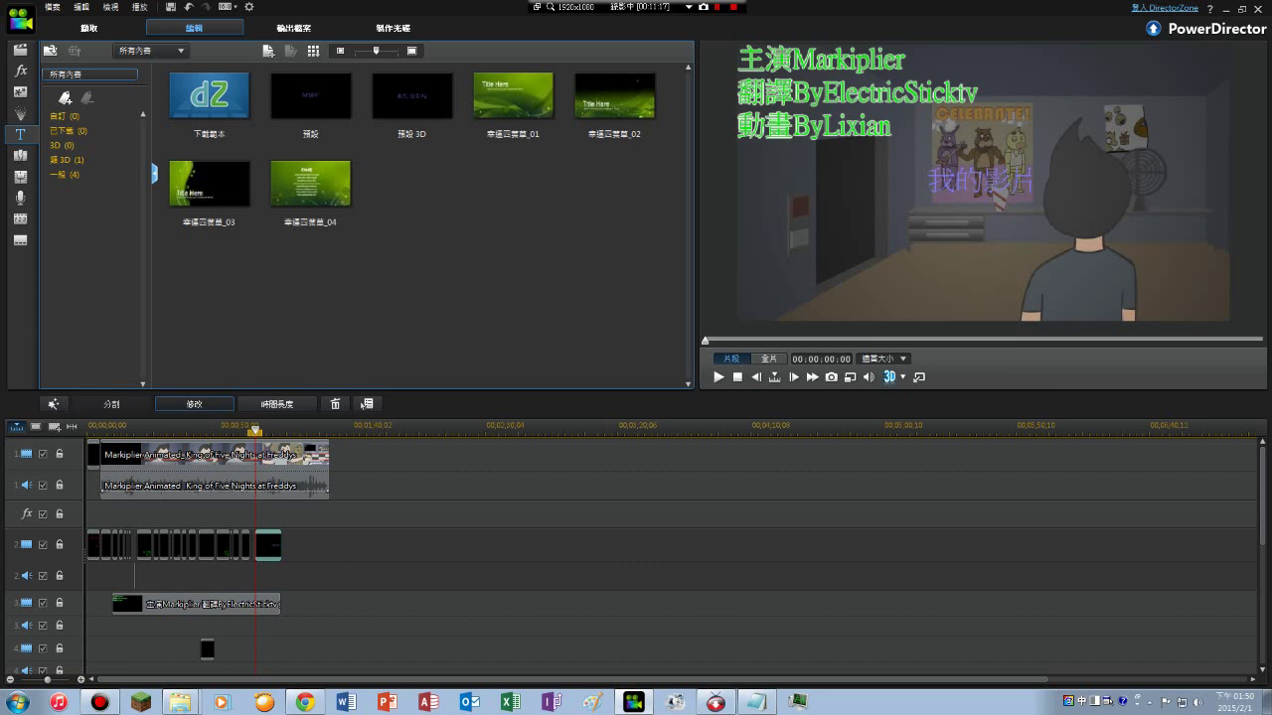
{"action": "left_click", "coordinate": [195, 403]}
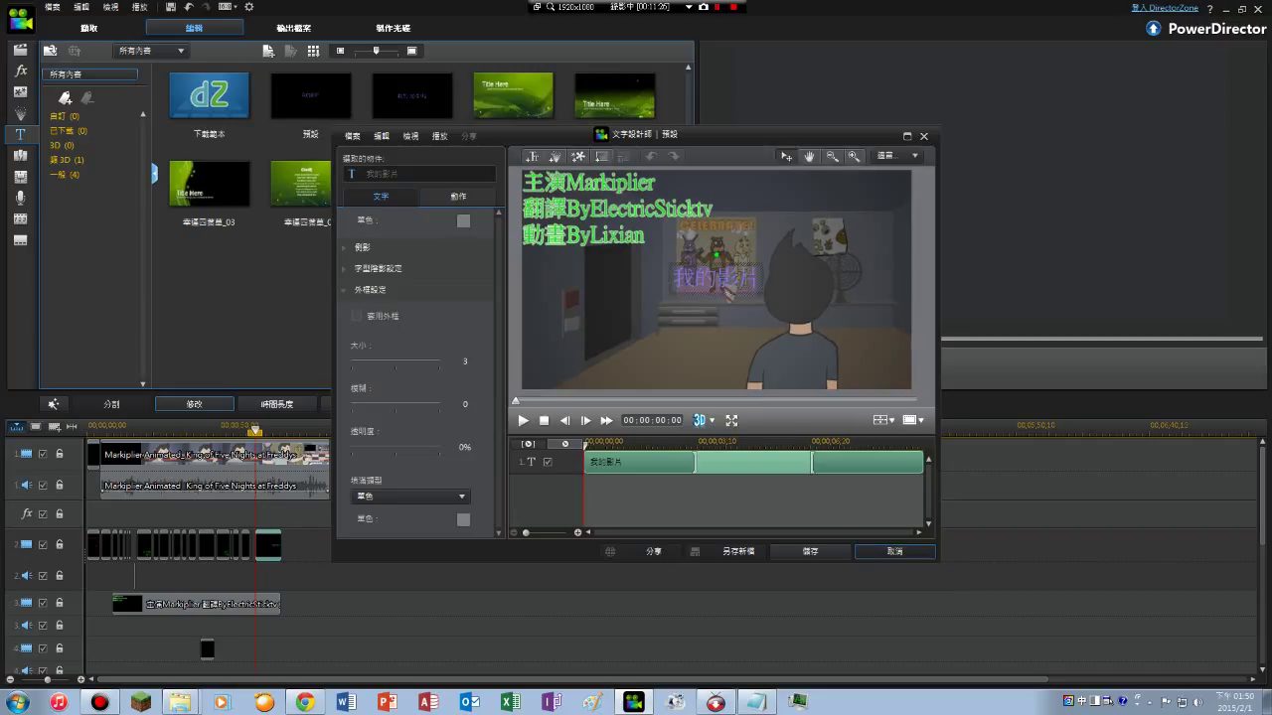
{"action": "left_click", "coordinate": [894, 551]}
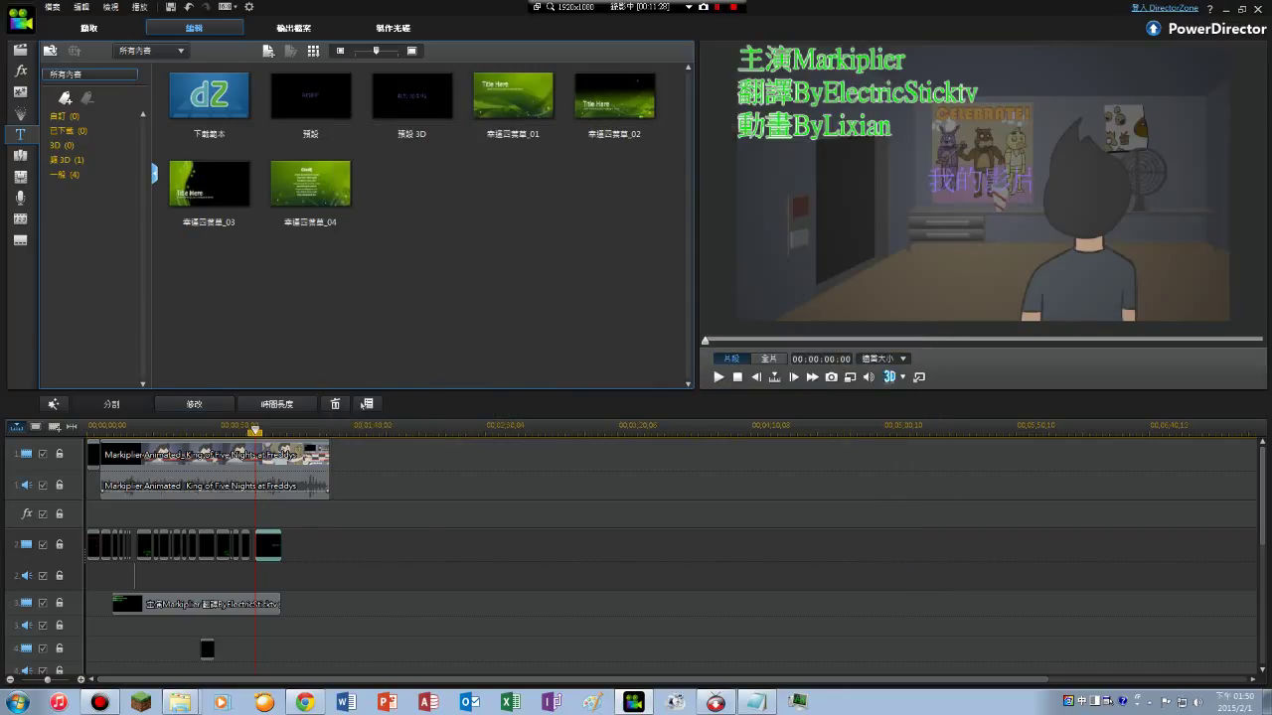
{"action": "right_click", "coordinate": [270, 542]}
{"action": "left_click", "coordinate": [362, 405]}
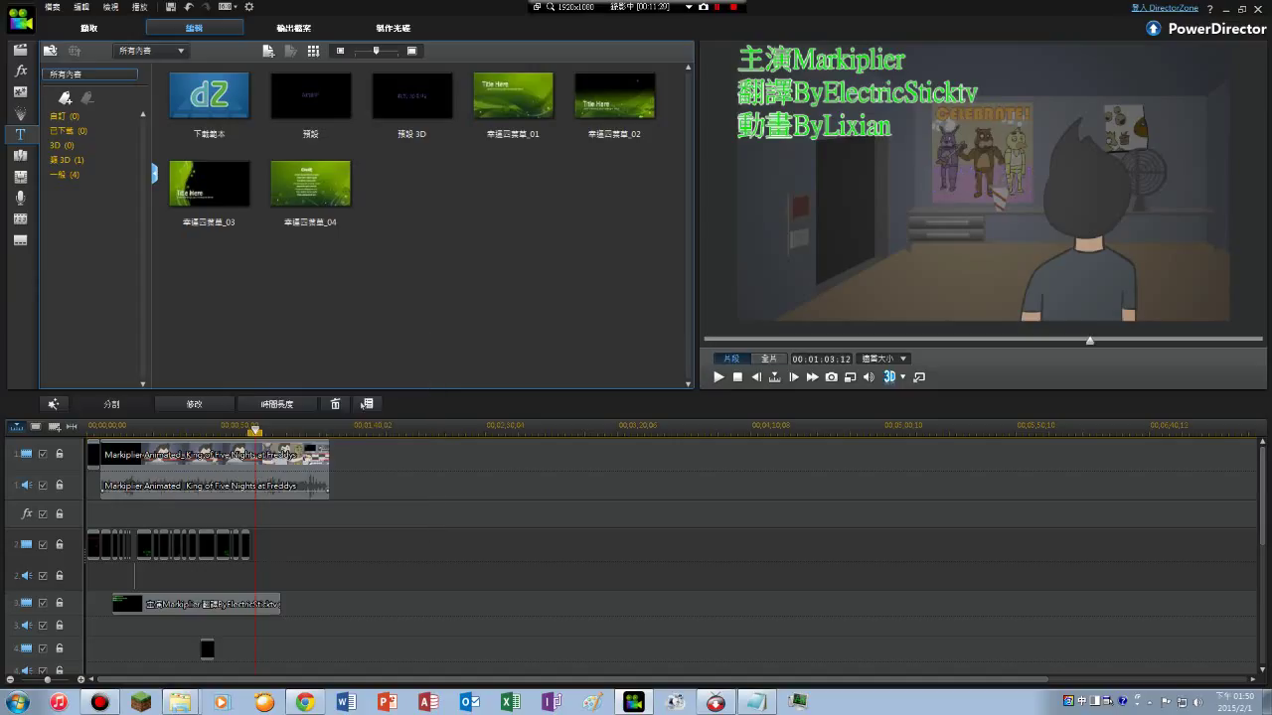
- Play the full movie to the next spoken line, insert a default title there on track 2, and preview it in the Title Designer
{"action": "left_click", "coordinate": [718, 378]}
{"action": "left_click", "coordinate": [719, 378]}
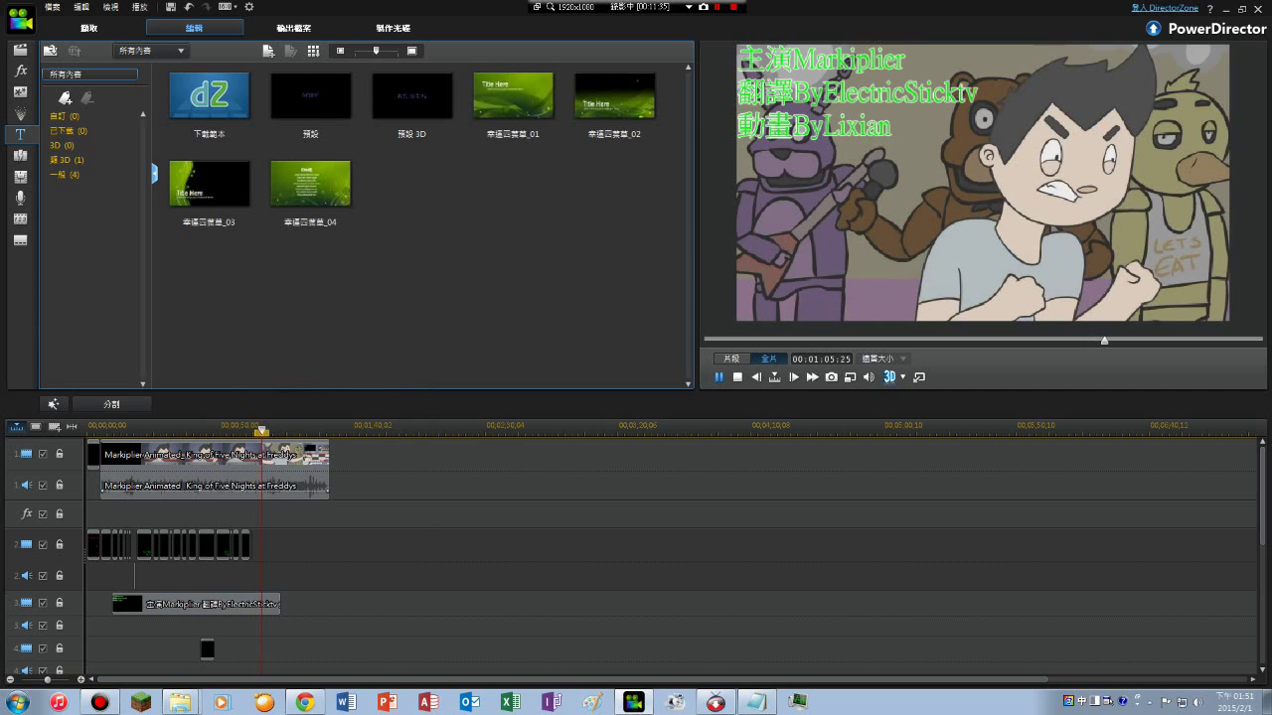
{"action": "left_click_drag", "start_coordinate": [311, 94], "coordinate": [274, 547]}
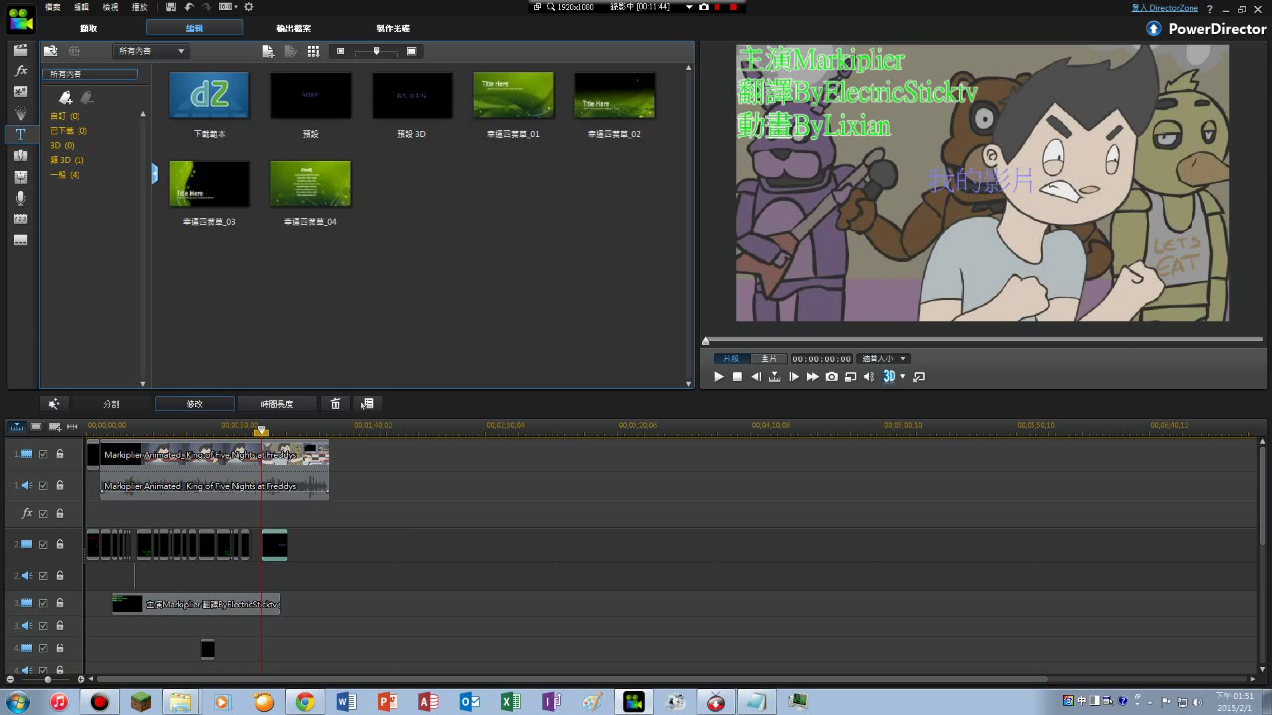
{"action": "left_click", "coordinate": [195, 405]}
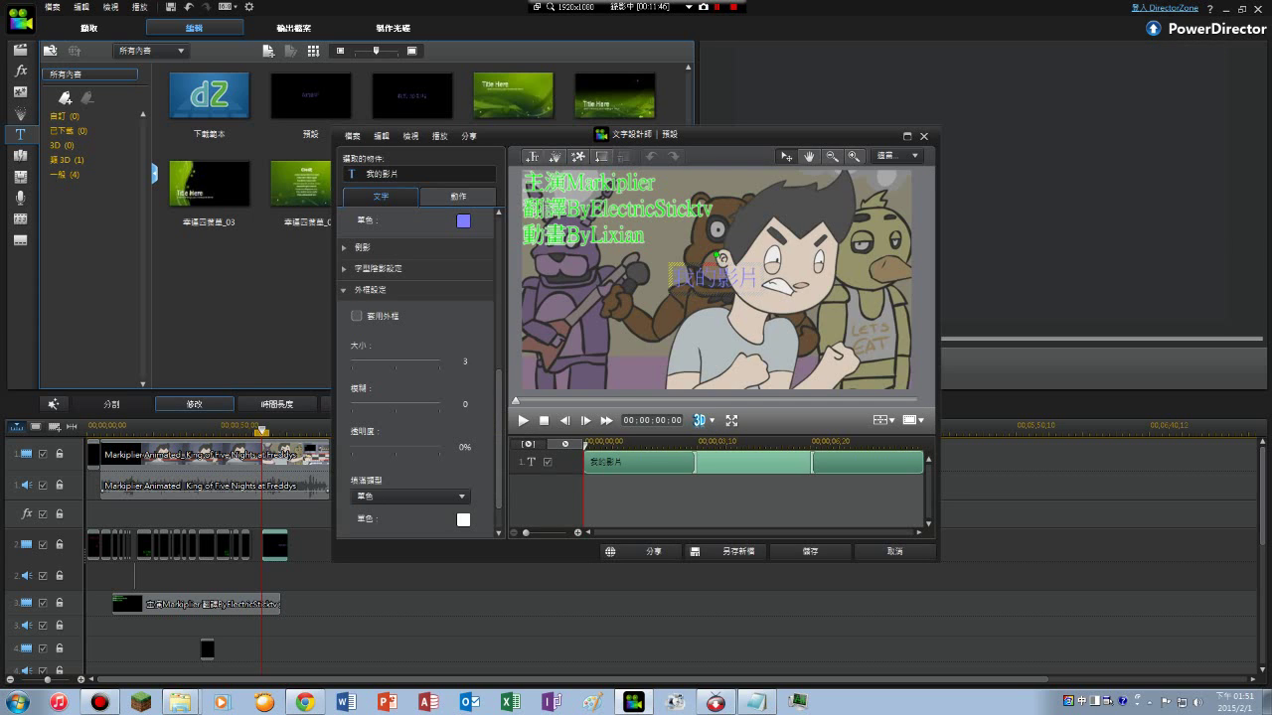
{"action": "left_click", "coordinate": [524, 420]}
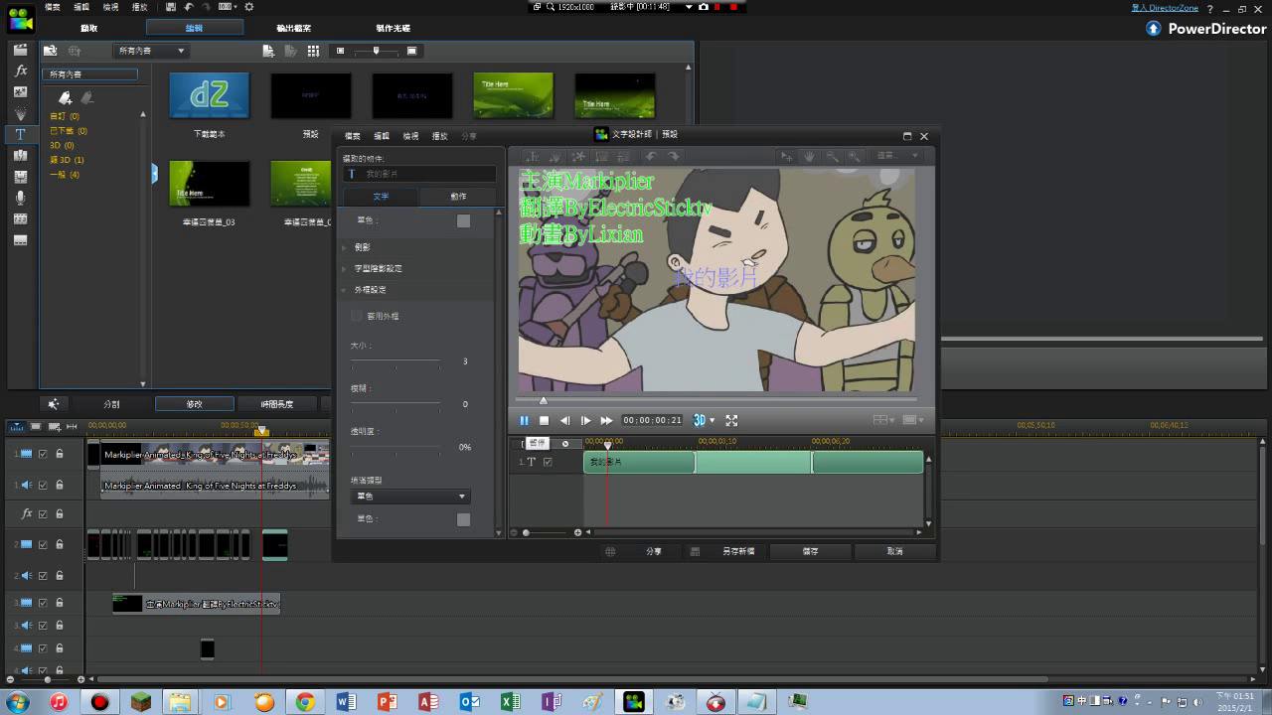
{"action": "left_click", "coordinate": [523, 420]}
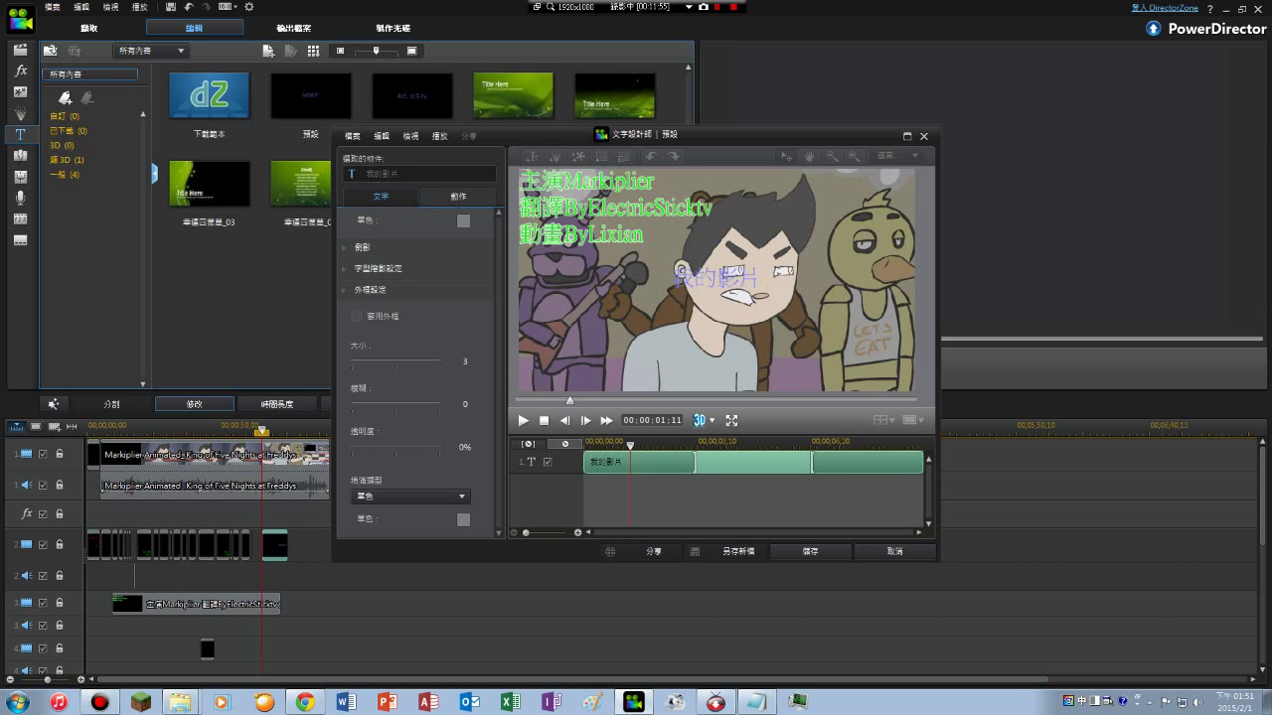
- Set the title's font color to bright green
{"action": "left_click", "coordinate": [777, 272]}
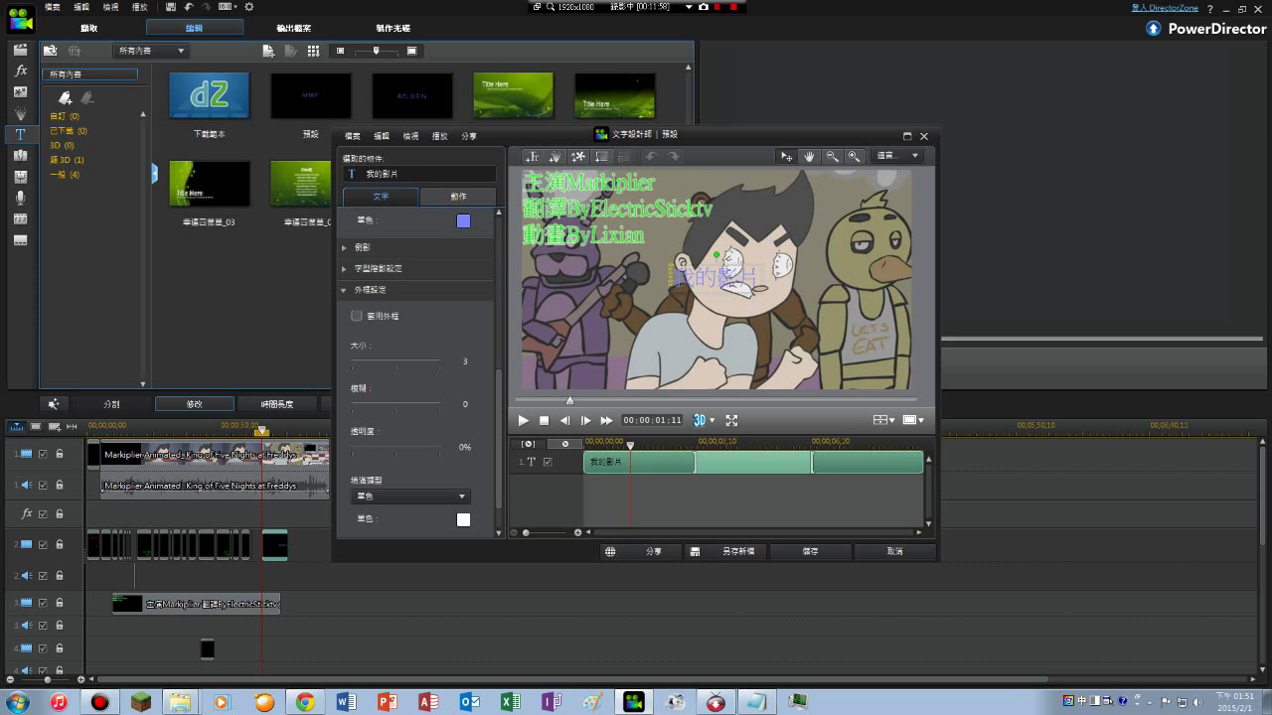
{"action": "left_click", "coordinate": [463, 221]}
{"action": "left_click", "coordinate": [534, 307]}
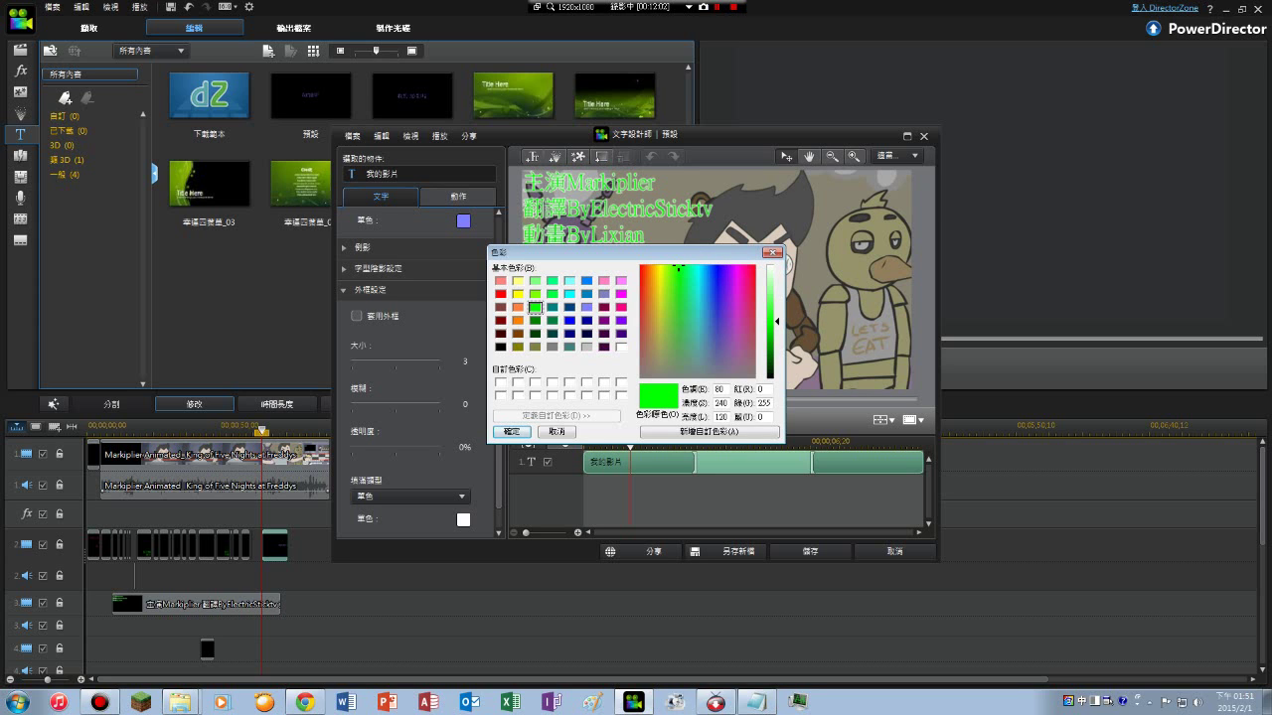
{"action": "left_click", "coordinate": [511, 431]}
- Set the title's border color to red and enable the border
{"action": "scroll", "coordinate": [463, 512], "scroll_direction": "down", "scroll_amount": 1}
{"action": "left_click", "coordinate": [463, 500]}
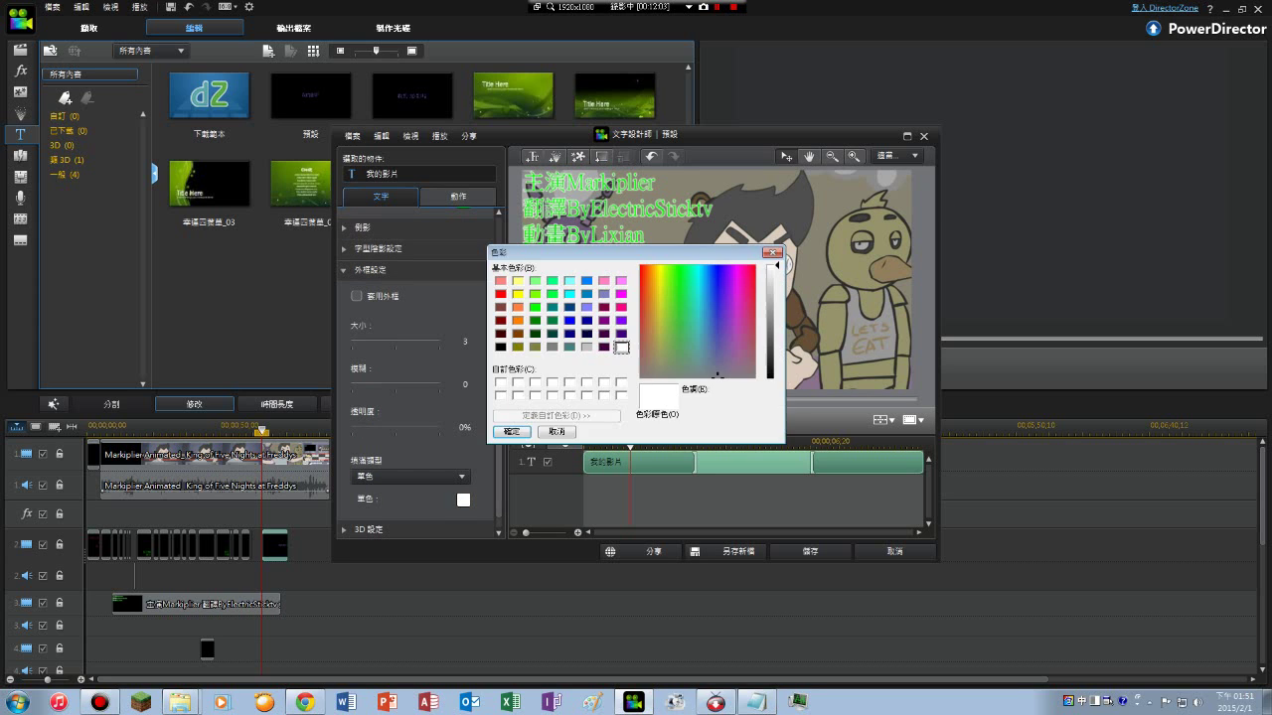
{"action": "left_click", "coordinate": [500, 293]}
{"action": "left_click", "coordinate": [511, 431]}
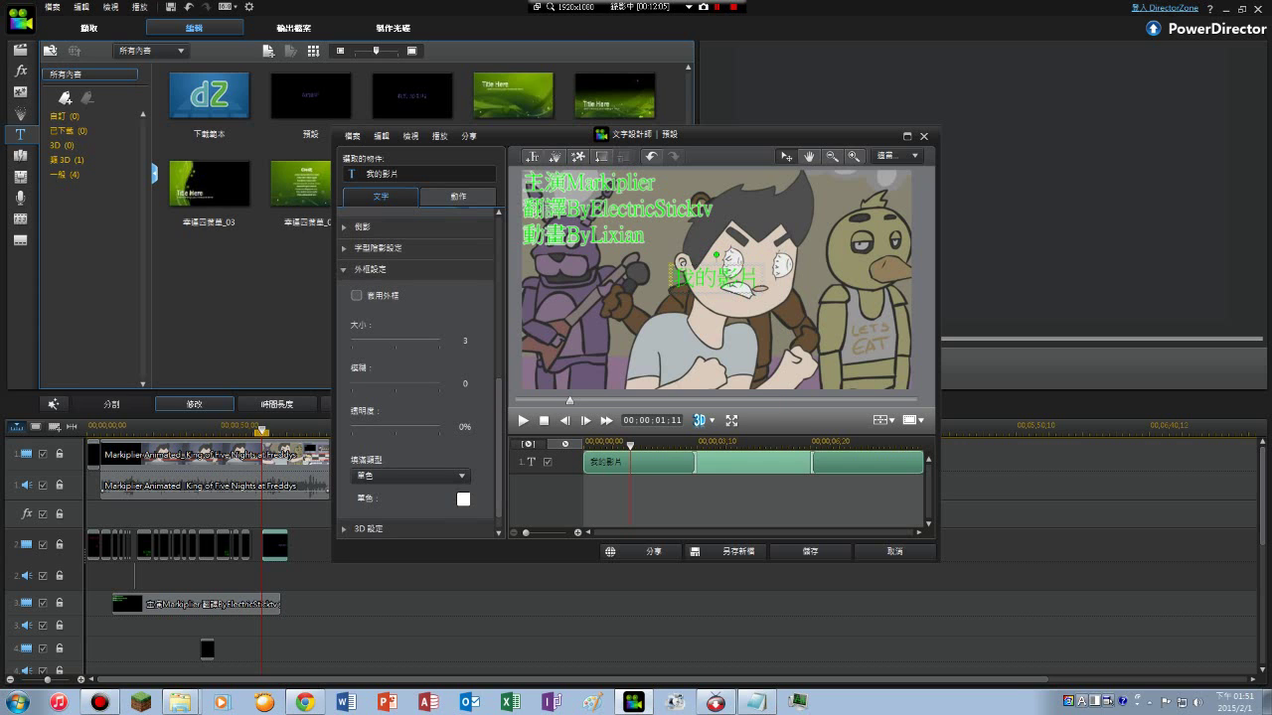
{"action": "left_click", "coordinate": [356, 295]}
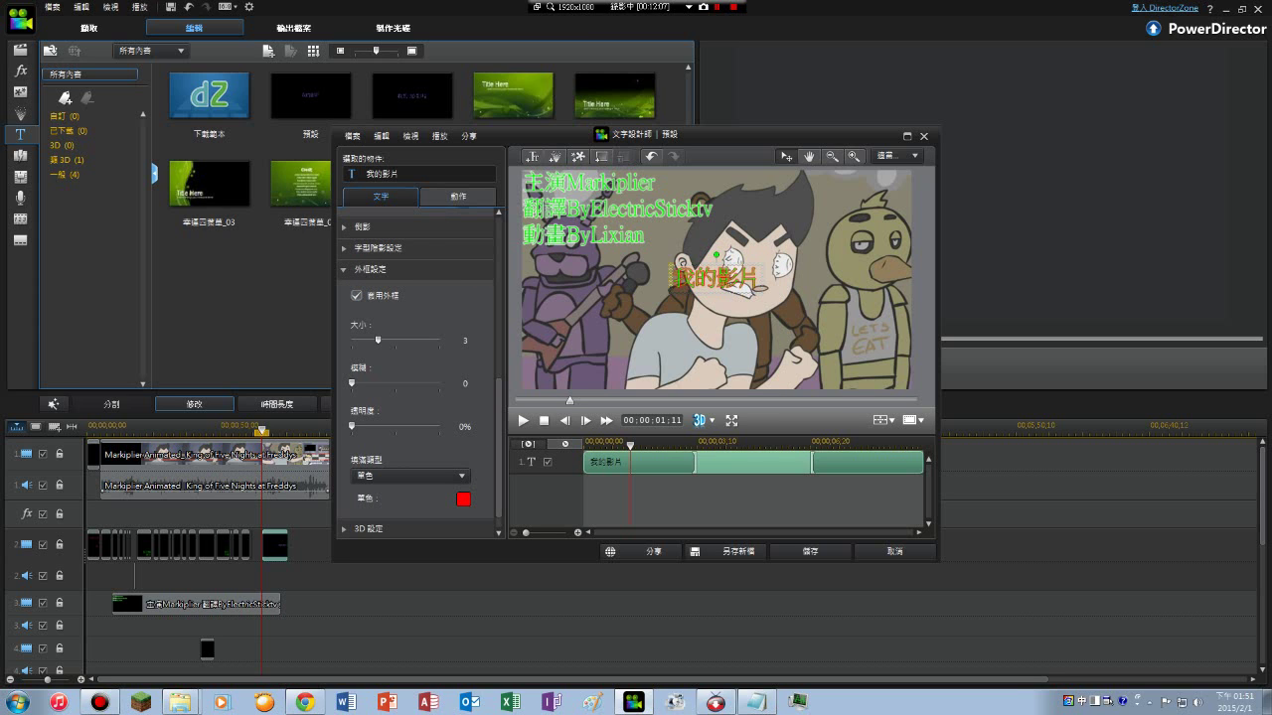
- Change the title text's font color to red
{"action": "left_click", "coordinate": [760, 279]}
{"action": "scroll", "coordinate": [418, 298], "scroll_direction": "up", "scroll_amount": 5}
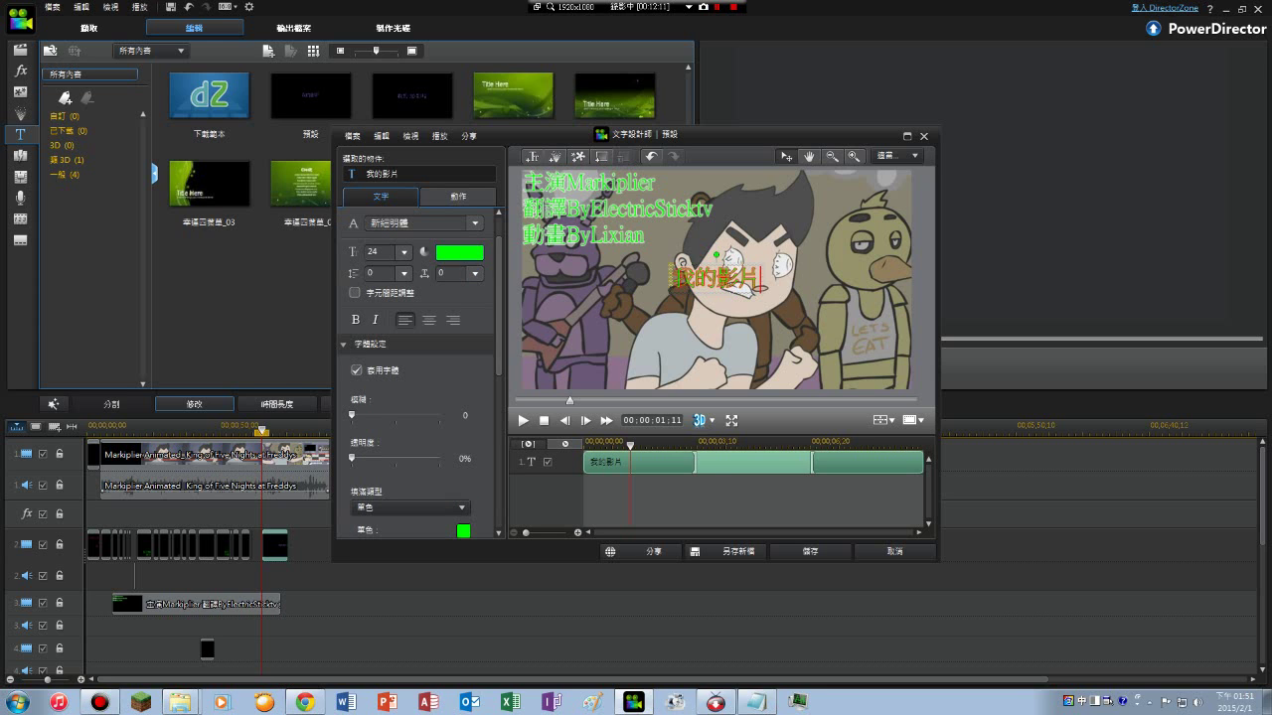
{"action": "left_click", "coordinate": [459, 253]}
{"action": "left_click", "coordinate": [500, 293]}
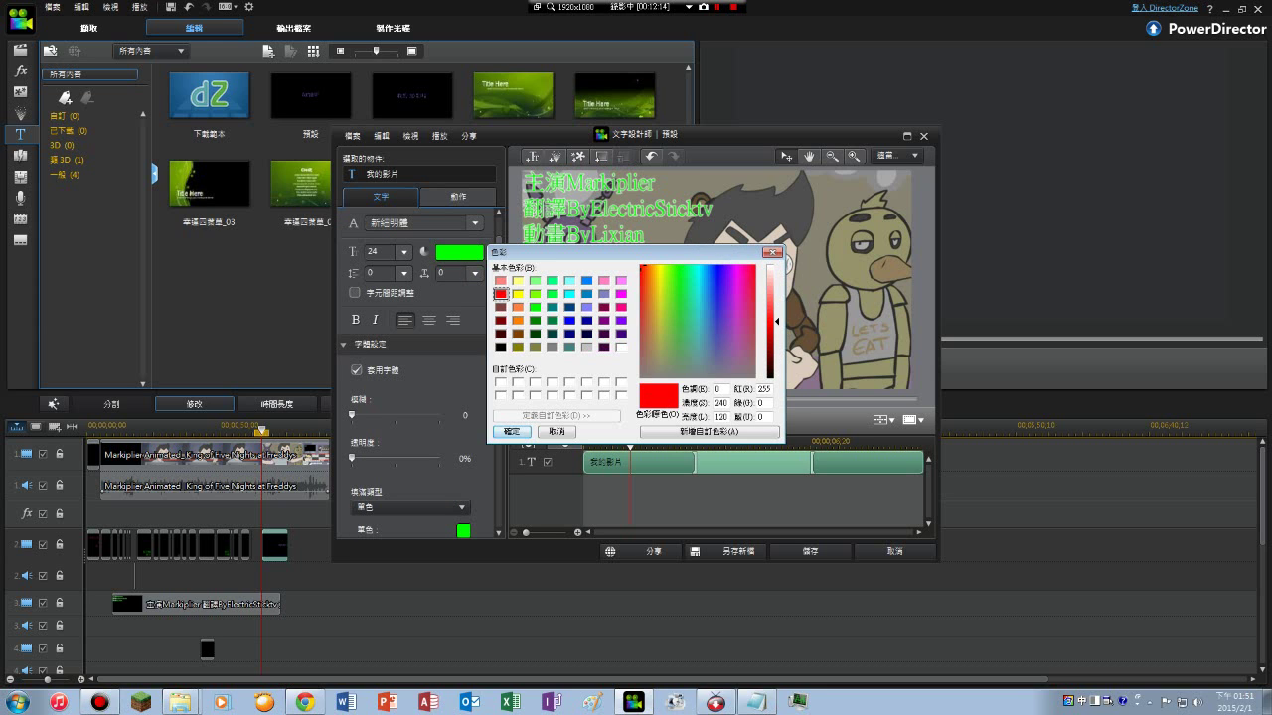
{"action": "left_click", "coordinate": [511, 432]}
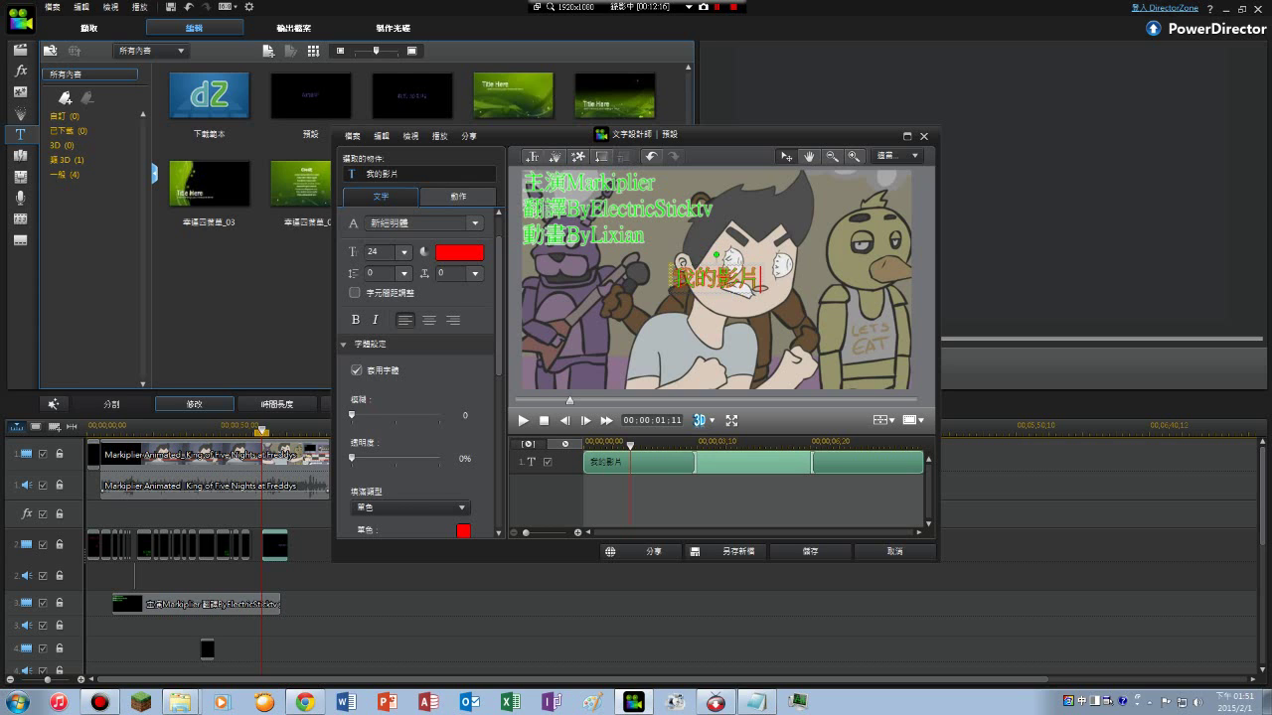
- Replace the placeholder text with 媽的神啊!, move it to the lower center of the frame, and save the title
{"action": "key", "text": "BackSpace"}
{"action": "key", "text": "BackSpace"}
{"action": "key", "text": "BackSpace"}
{"action": "key", "text": "BackSpace"}
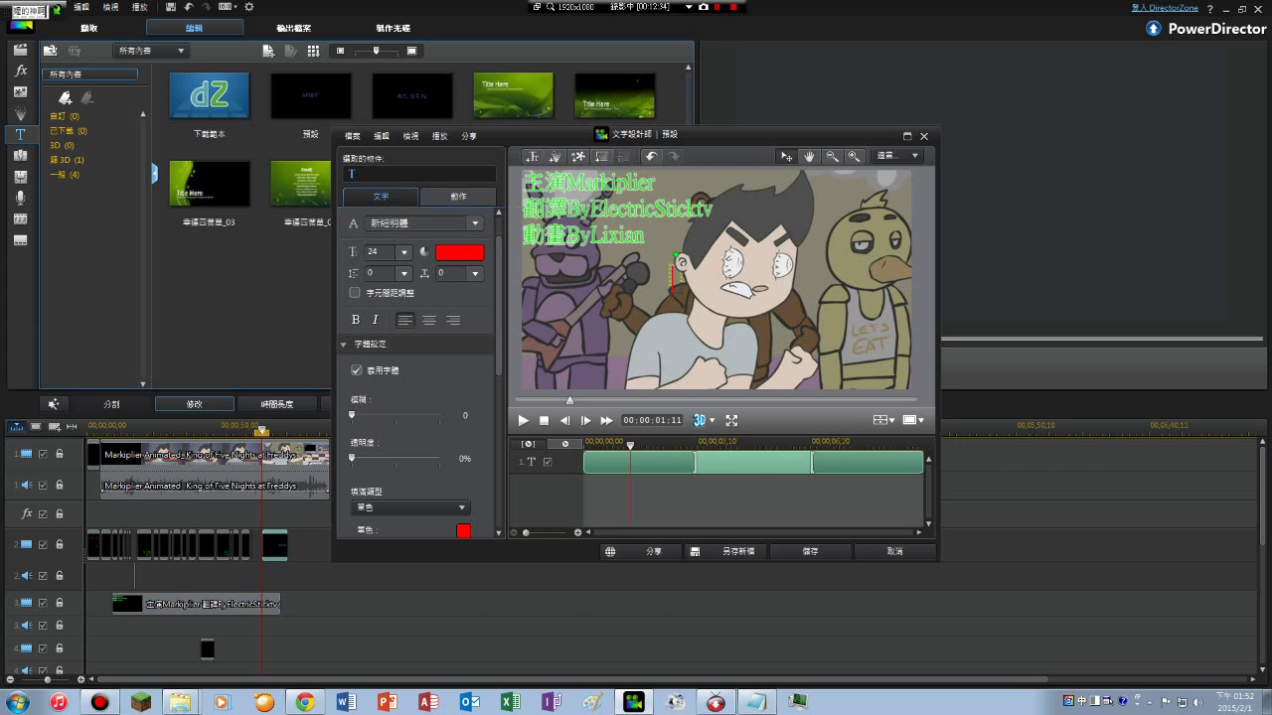
{"action": "type", "text": "嚇的神啊!"}
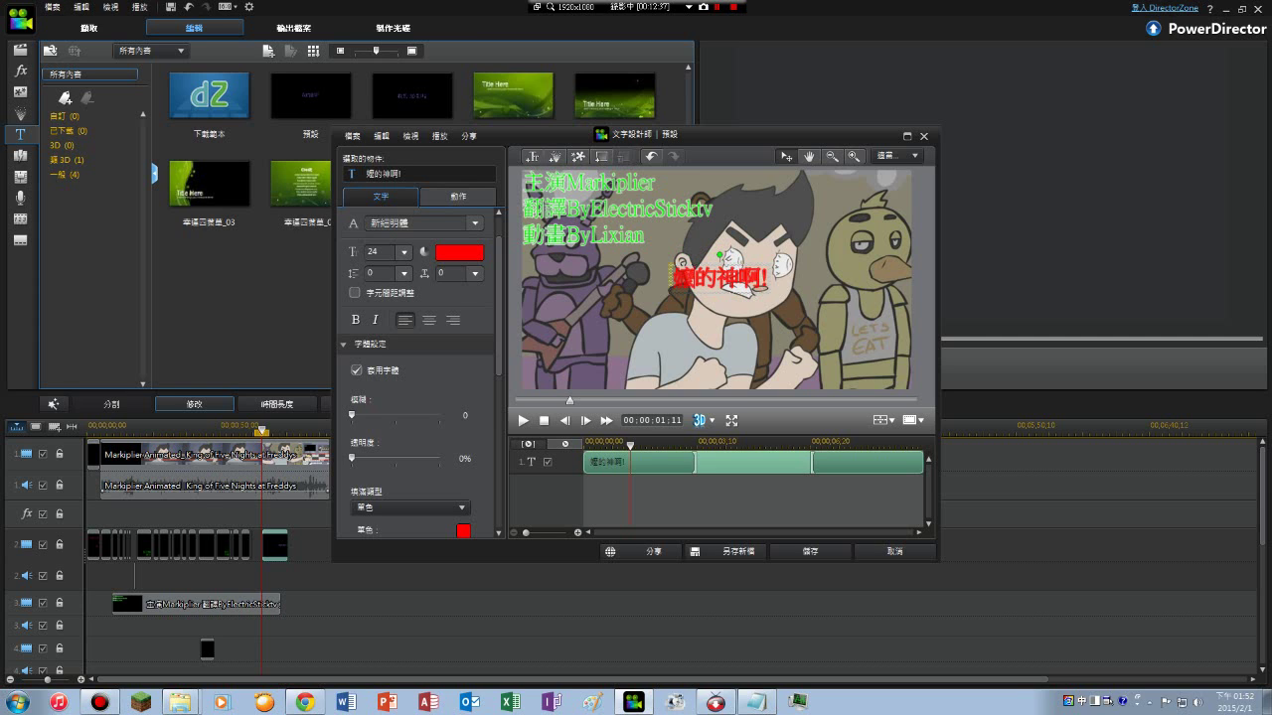
{"action": "key", "text": "BackSpace"}
{"action": "type", "text": "嬤"}
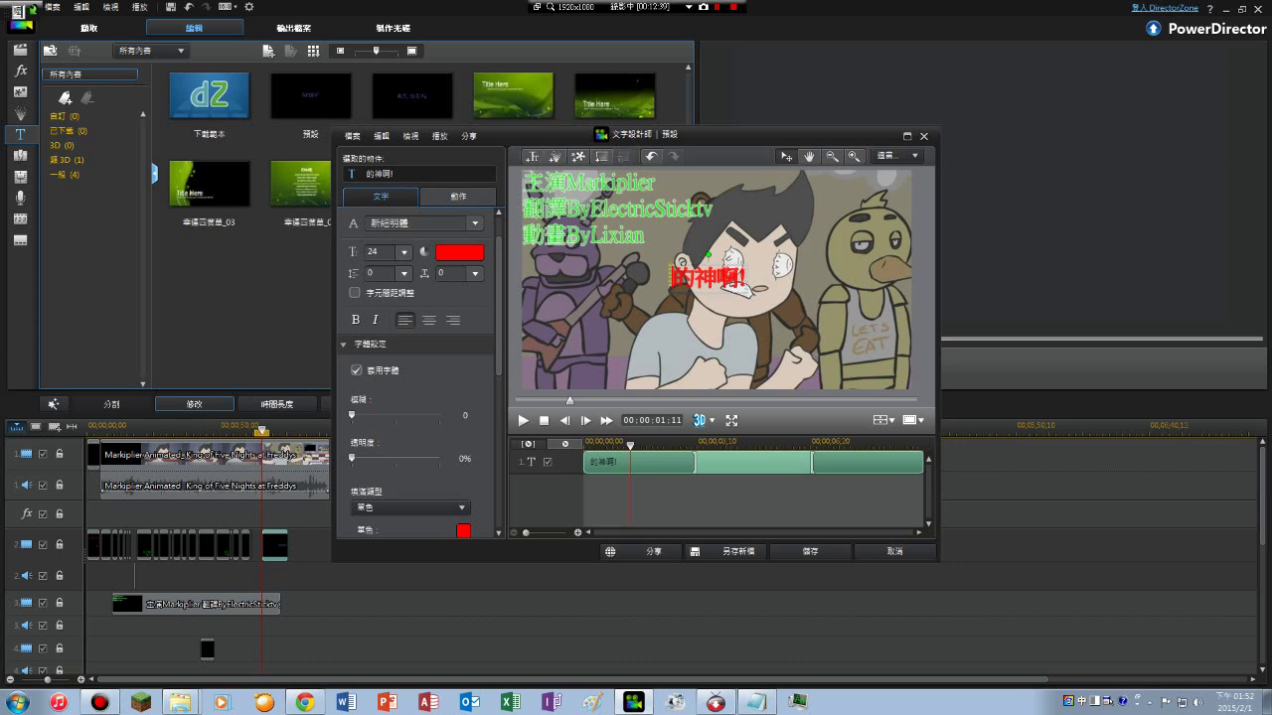
{"action": "key", "text": "Down"}
{"action": "key", "text": "Return"}
{"action": "left_click_drag", "start_coordinate": [673, 277], "coordinate": [715, 373]}
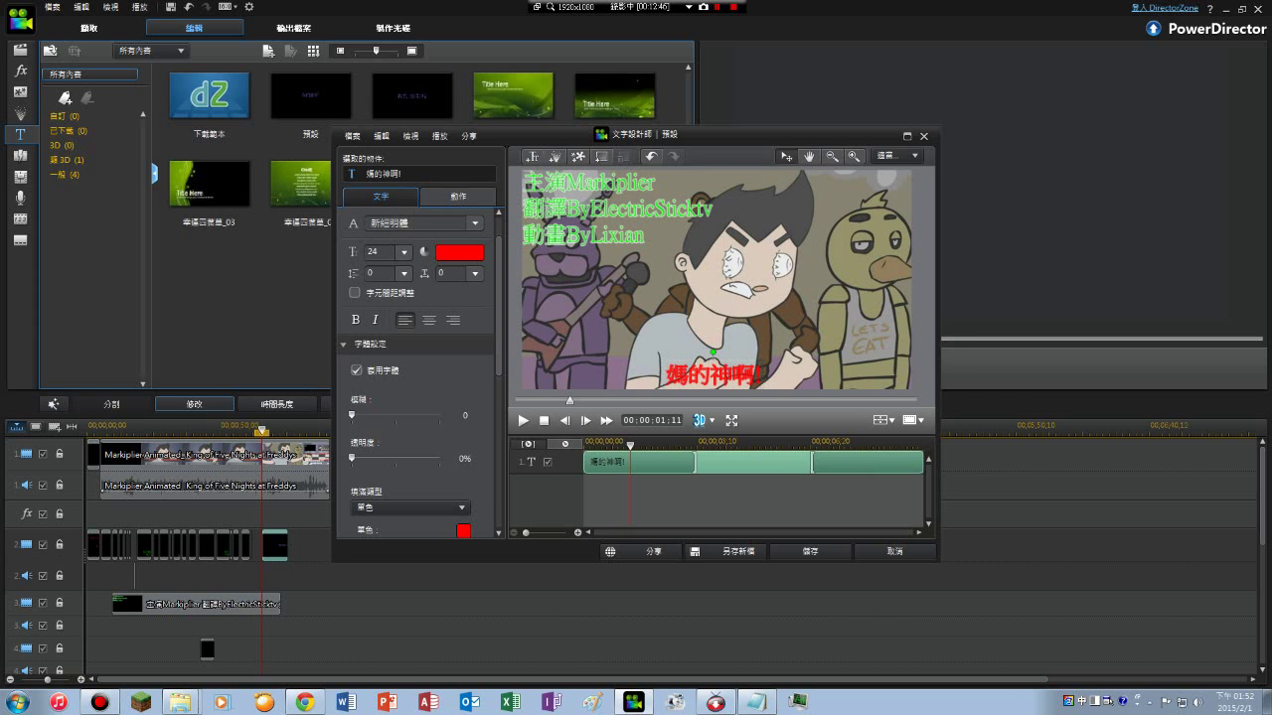
{"action": "left_click", "coordinate": [811, 552]}
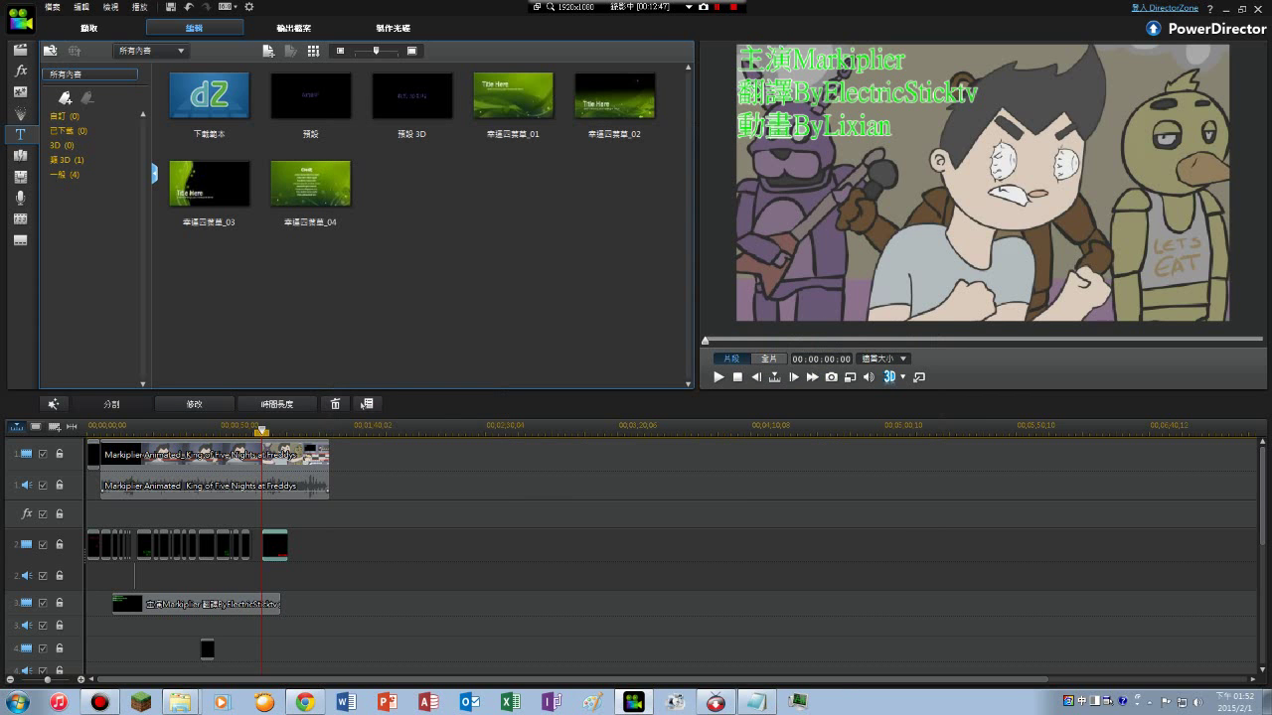
- Play the full movie to the end of the spoken line and trim the 媽的神啊! title to end at 00:01:07:24
{"action": "left_click", "coordinate": [768, 359]}
{"action": "left_click", "coordinate": [719, 377]}
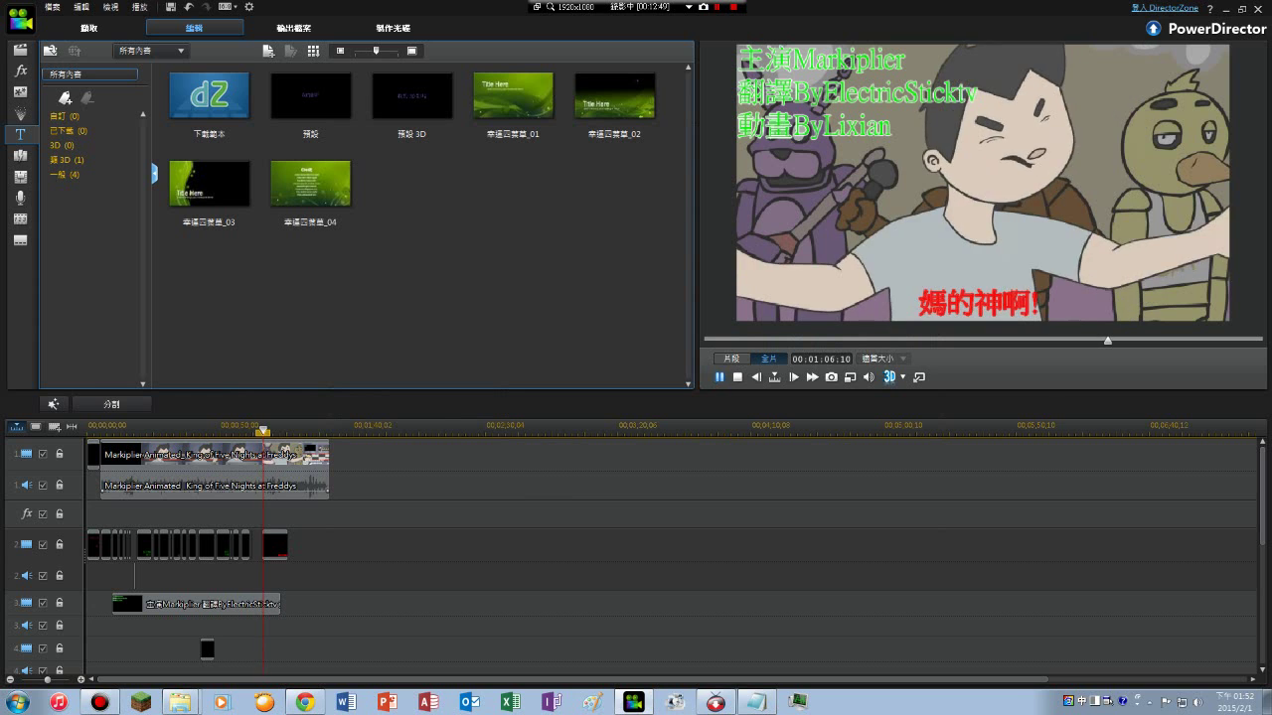
{"action": "key", "text": "space"}
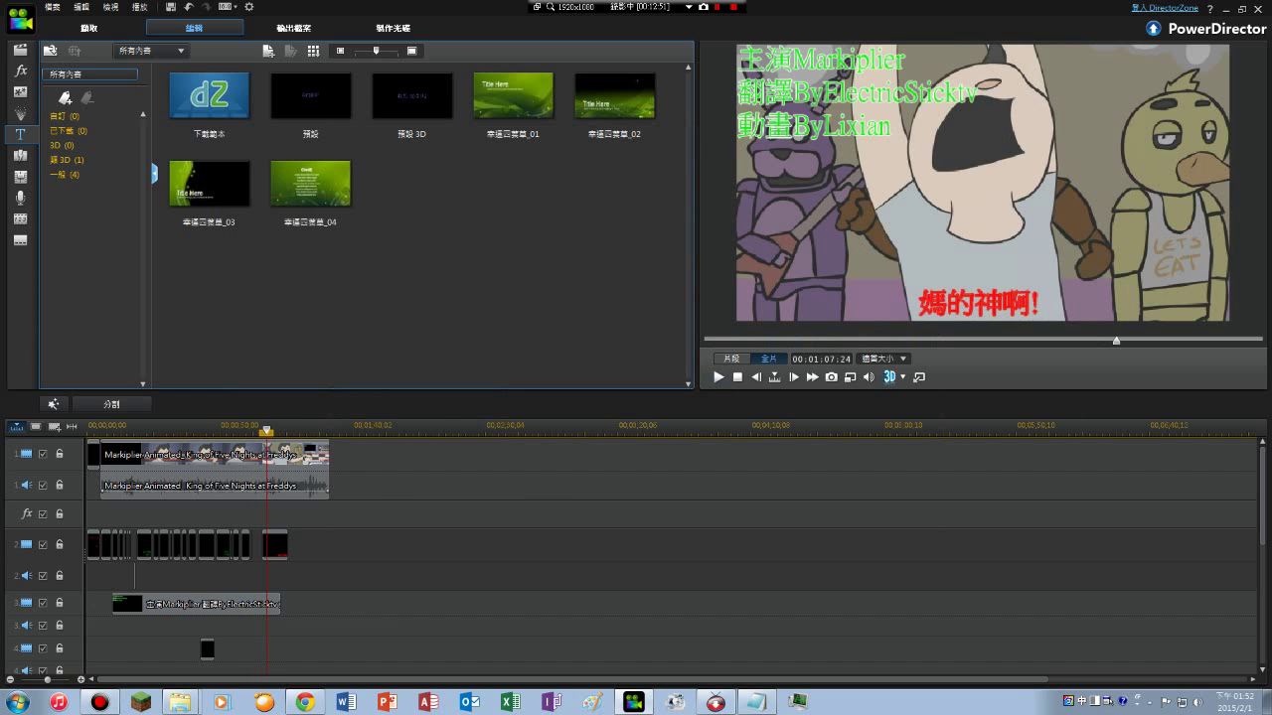
{"action": "left_click", "coordinate": [274, 544]}
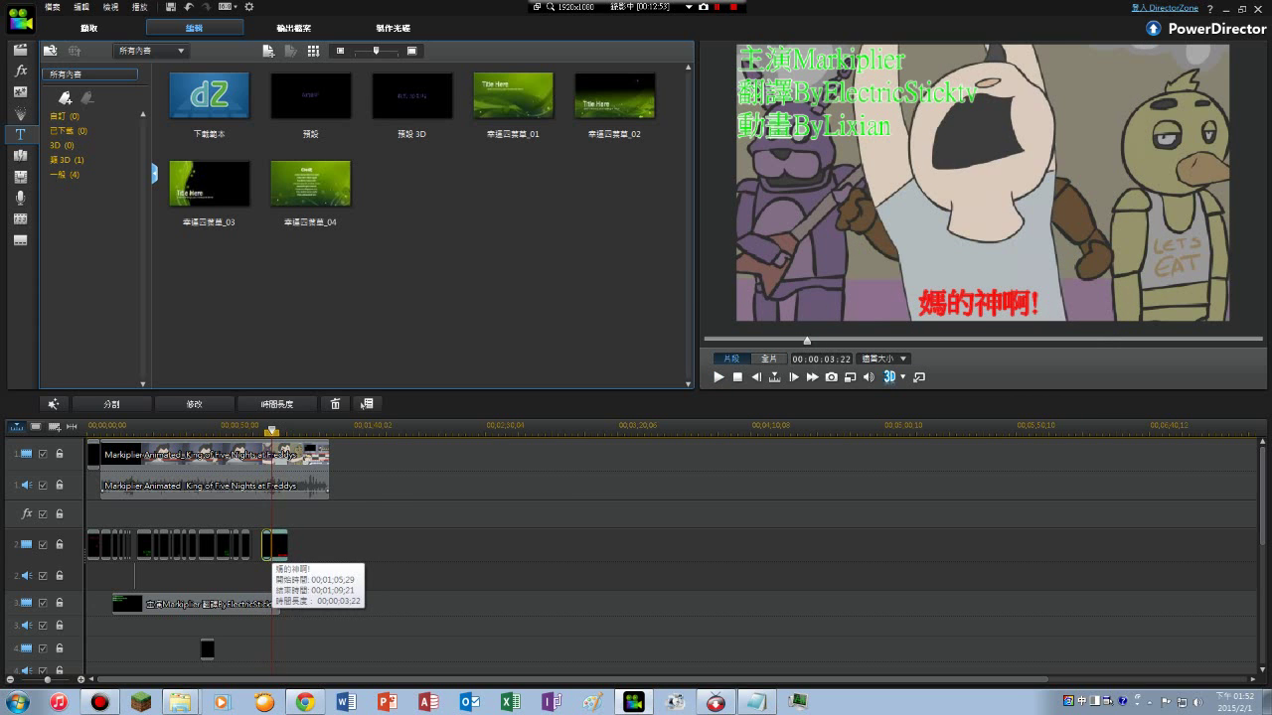
{"action": "left_click_drag", "start_coordinate": [272, 546], "coordinate": [267, 546]}
- Replay the movie from about 00:00:24, then from just before the 媽的神啊! title, to check the subtitles and hear the next line
{"action": "left_click", "coordinate": [152, 427]}
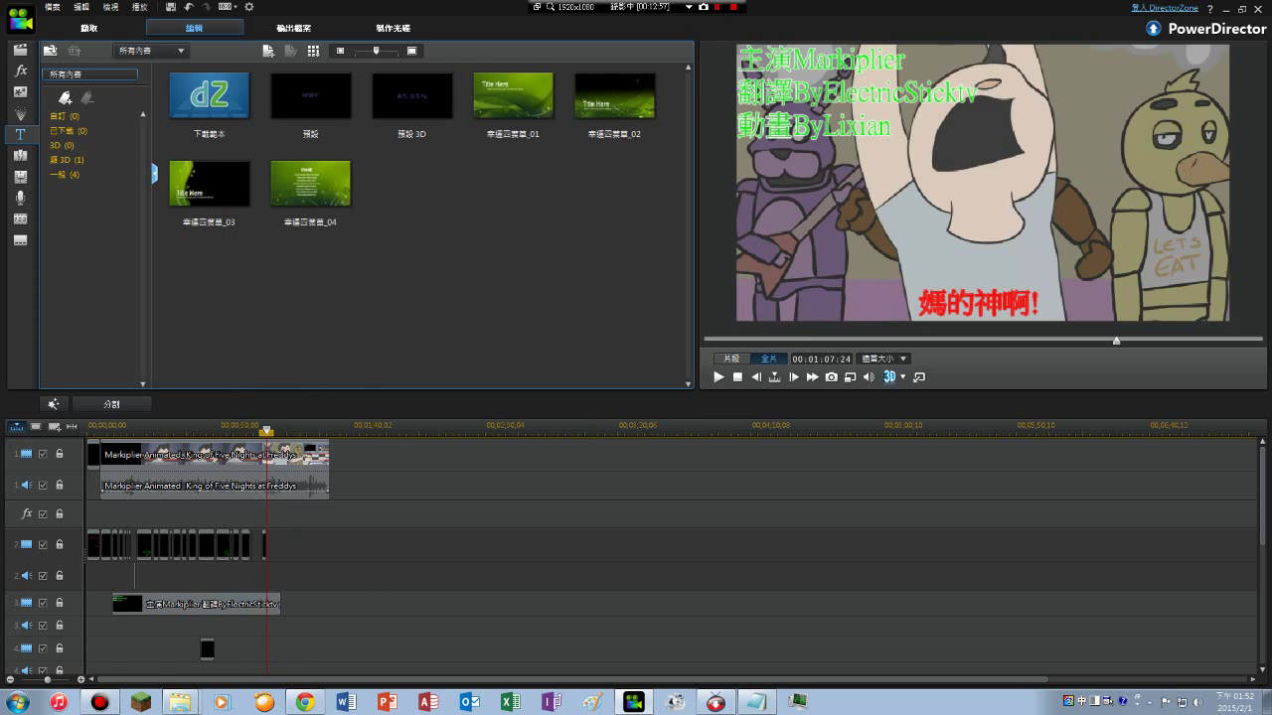
{"action": "key", "text": "space"}
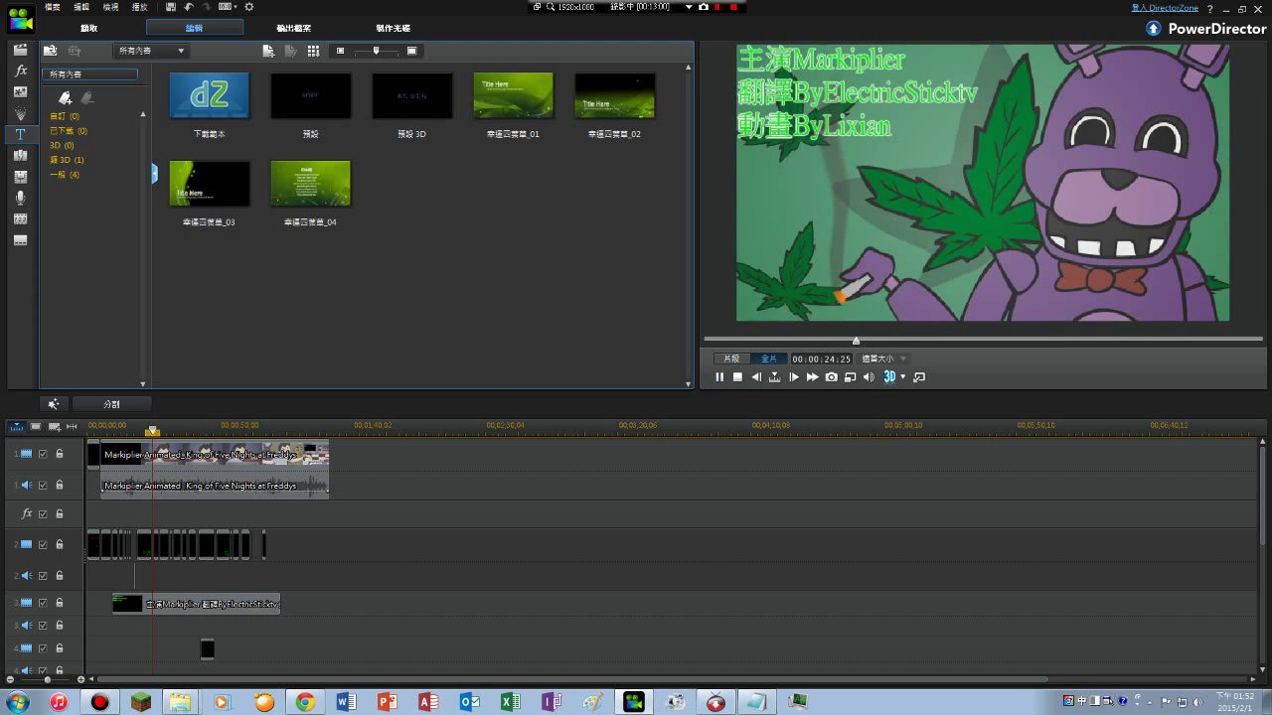
{"action": "left_click", "coordinate": [245, 427]}
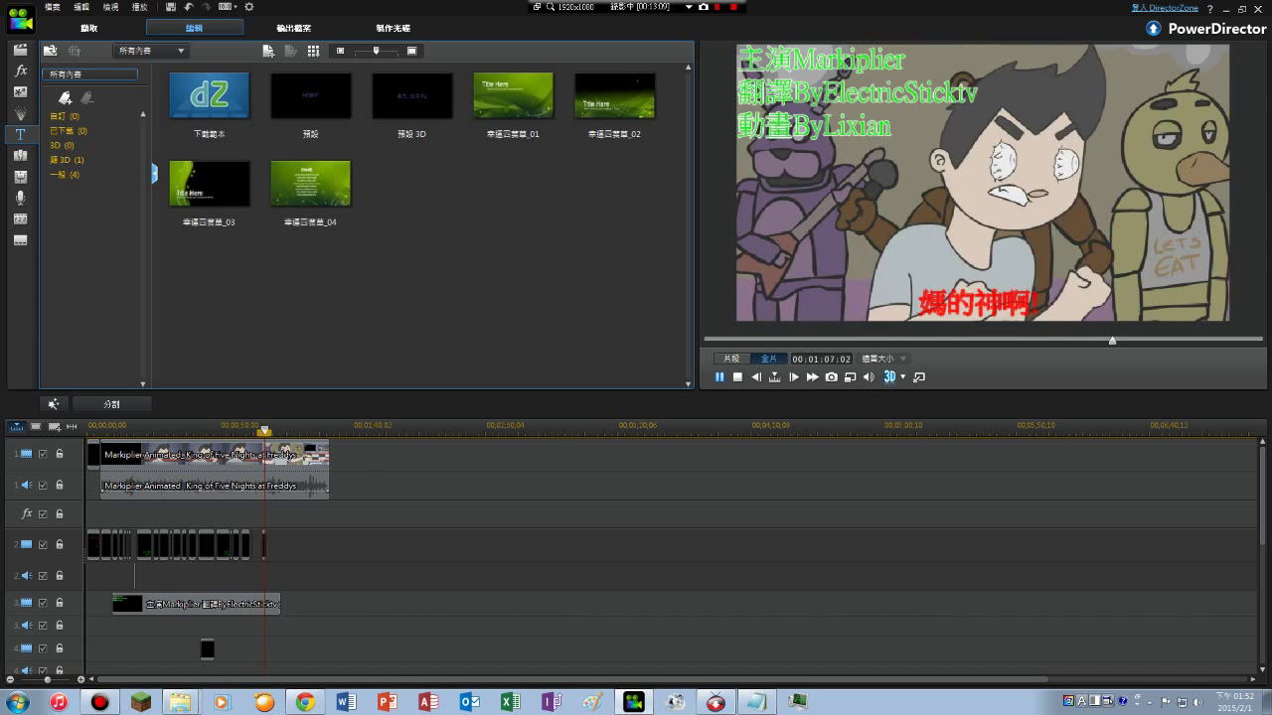
{"action": "left_click", "coordinate": [720, 378]}
- Insert a default title on track 2 directly after the 媽的神啊! clip and set its font color to red
{"action": "left_click_drag", "start_coordinate": [311, 96], "coordinate": [280, 546]}
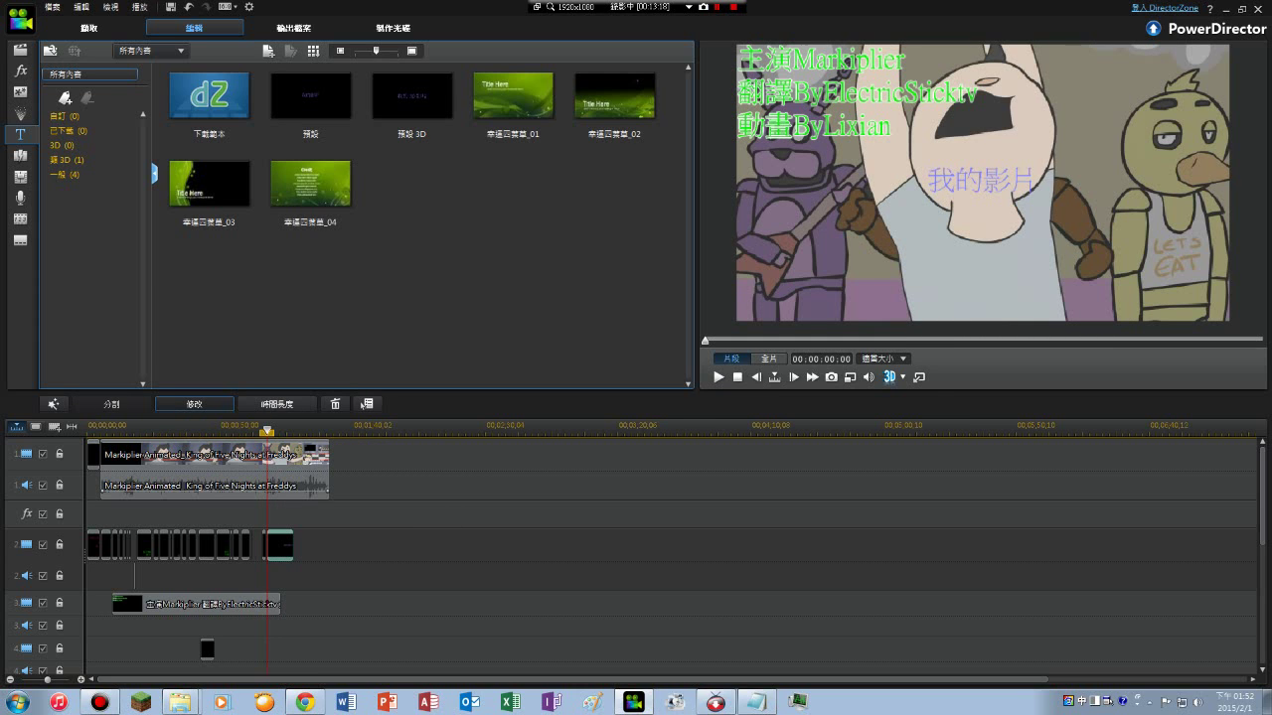
{"action": "left_click", "coordinate": [195, 405]}
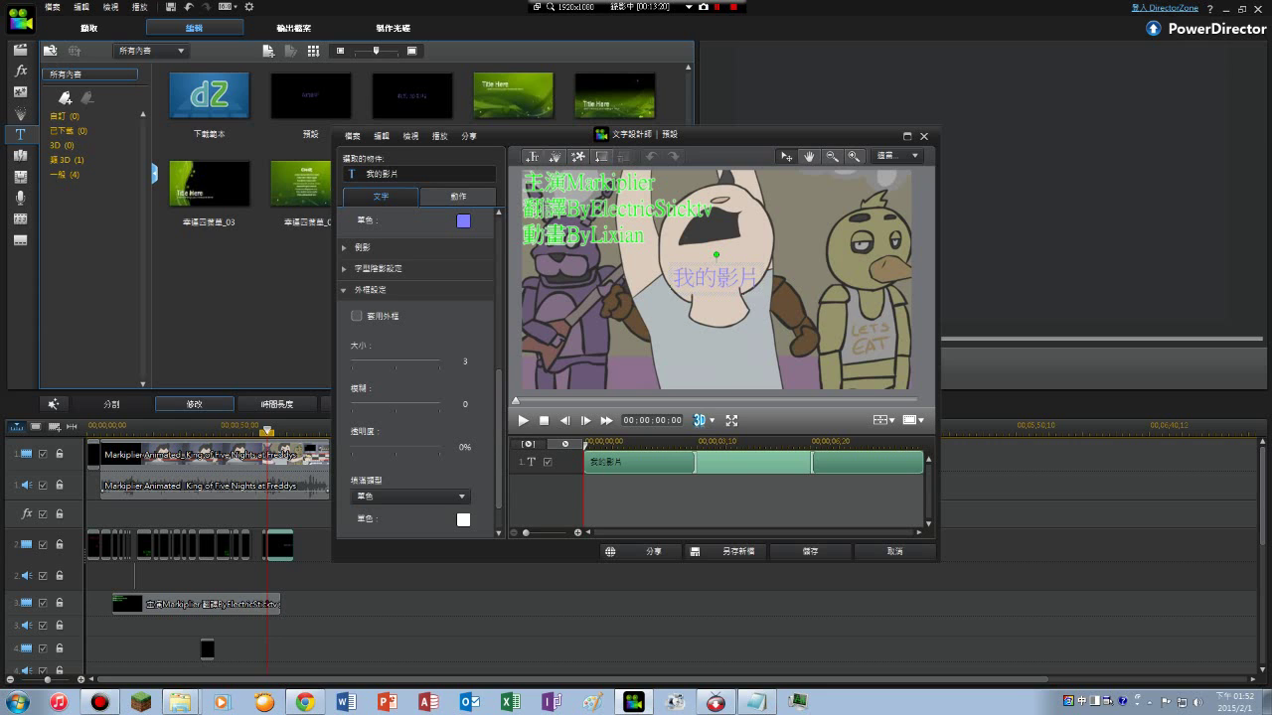
{"action": "left_click", "coordinate": [463, 221]}
{"action": "left_click", "coordinate": [500, 294]}
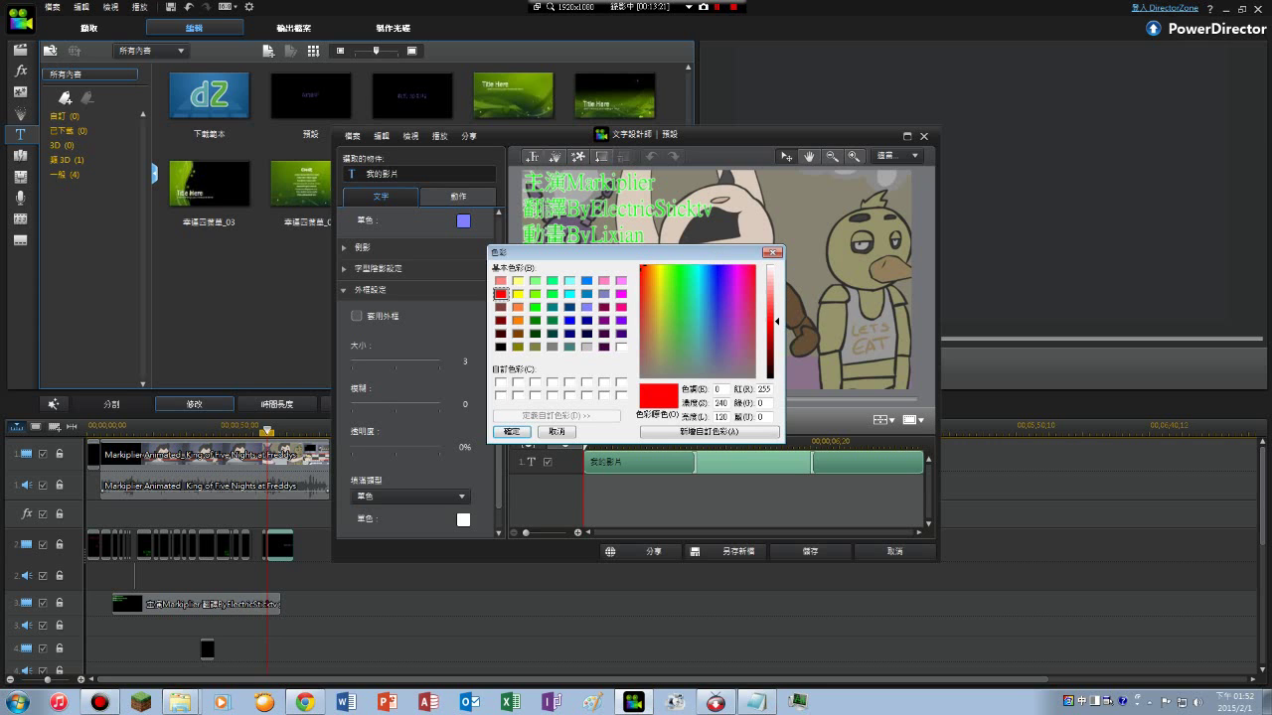
{"action": "left_click", "coordinate": [511, 431]}
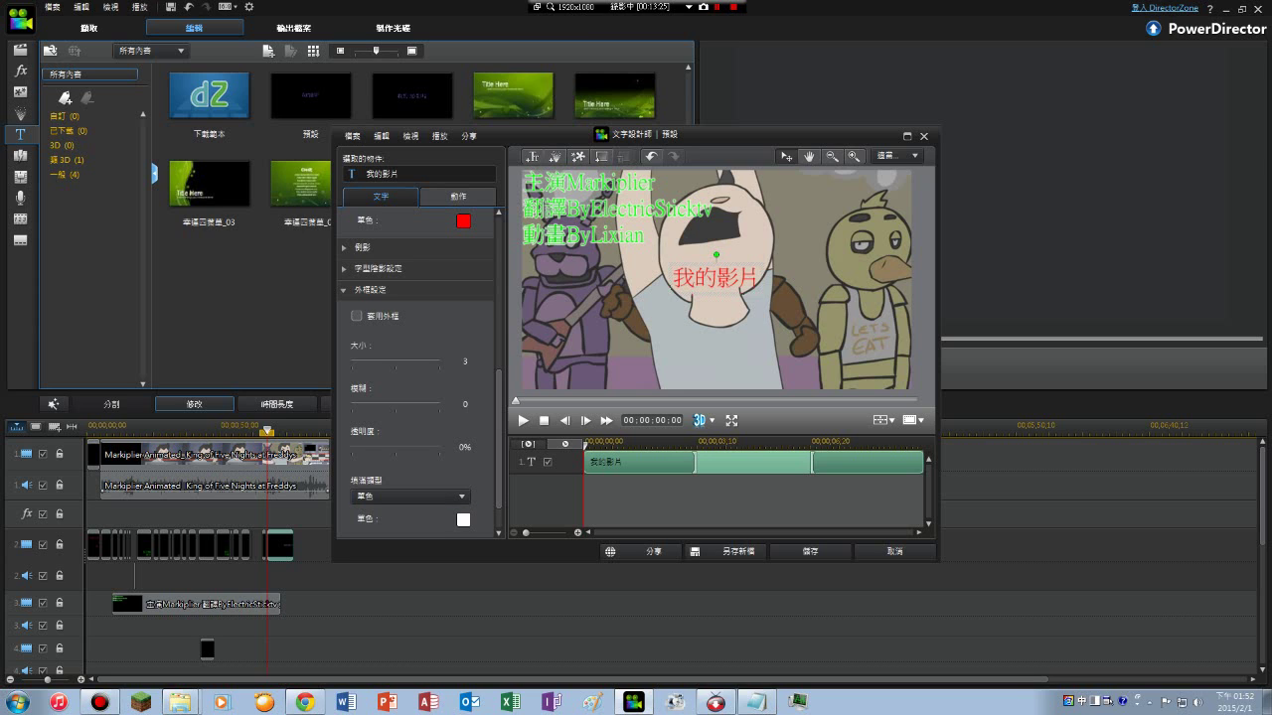
- Enable the new title's border and set the border color to red
{"action": "left_click", "coordinate": [356, 316]}
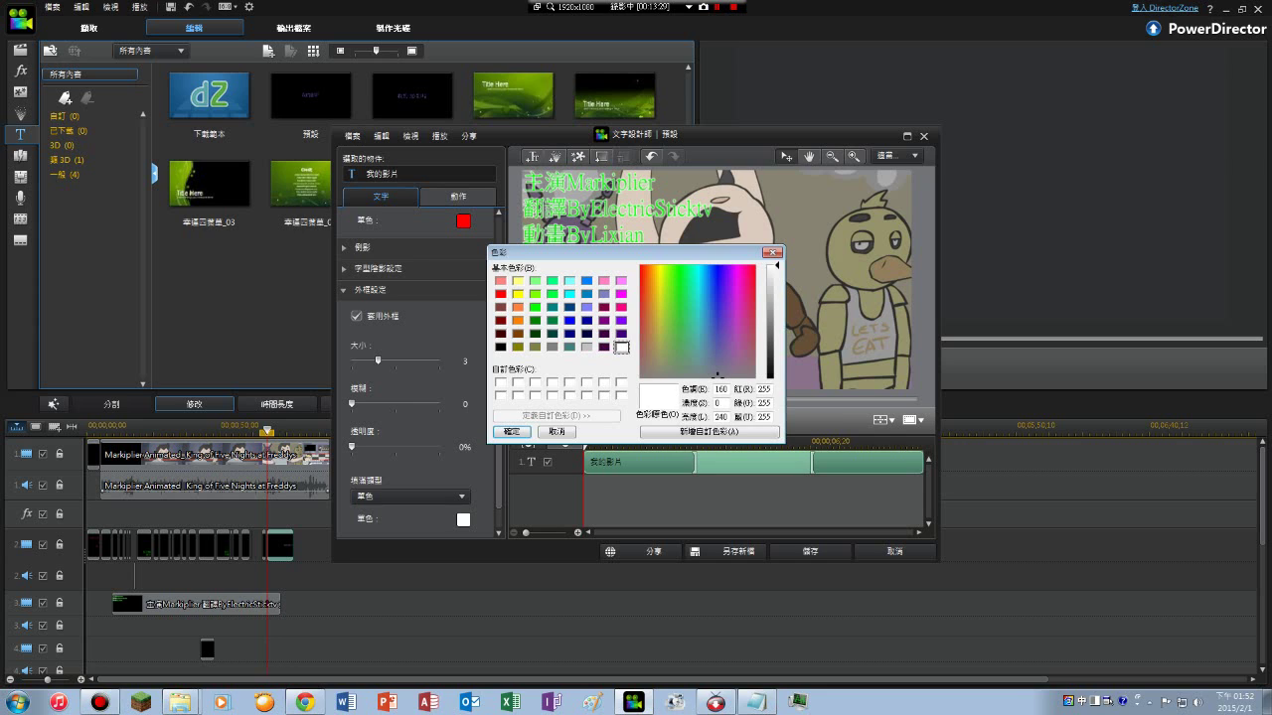
{"action": "left_click", "coordinate": [499, 294]}
{"action": "left_click", "coordinate": [510, 431]}
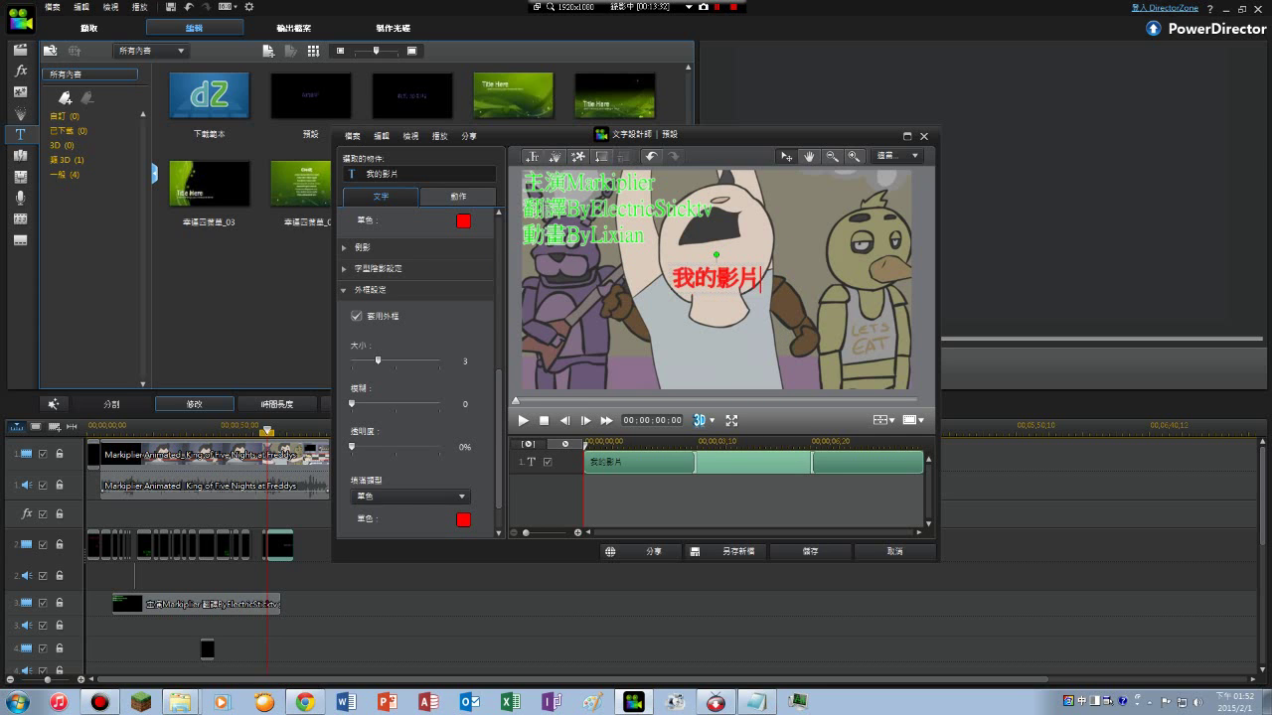
- Replace the red title's placeholder text with 老子現在是FNAF的王啊!!
{"action": "key", "text": "BackSpace"}
{"action": "key", "text": "BackSpace"}
{"action": "key", "text": "BackSpace"}
{"action": "key", "text": "BackSpace"}
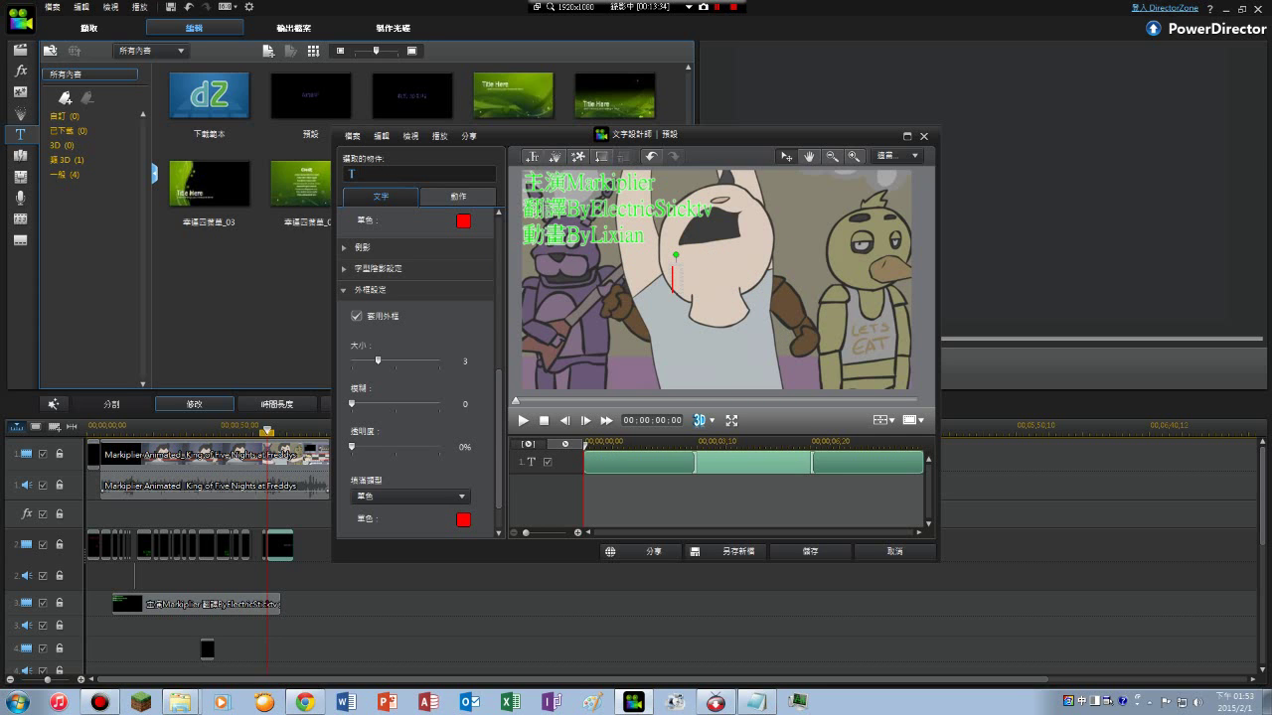
{"action": "type", "text": "宅子現在事"}
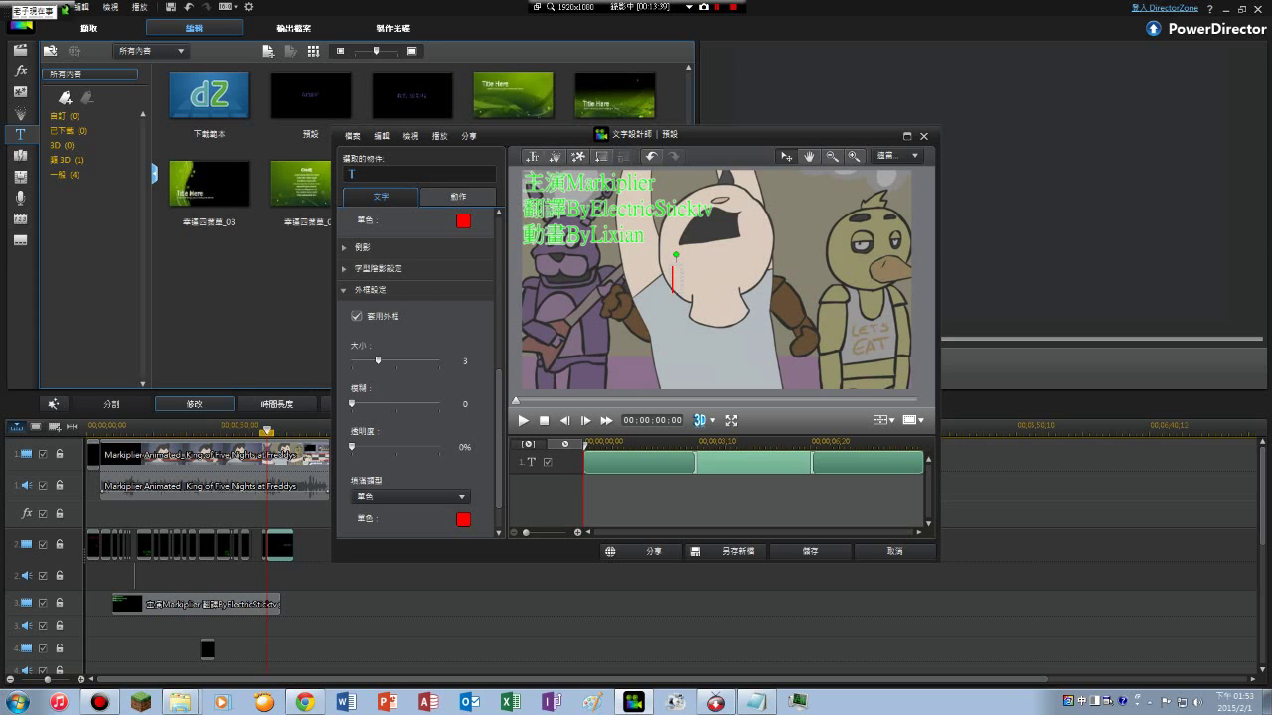
{"action": "key", "text": "Down"}
{"action": "key", "text": "Down"}
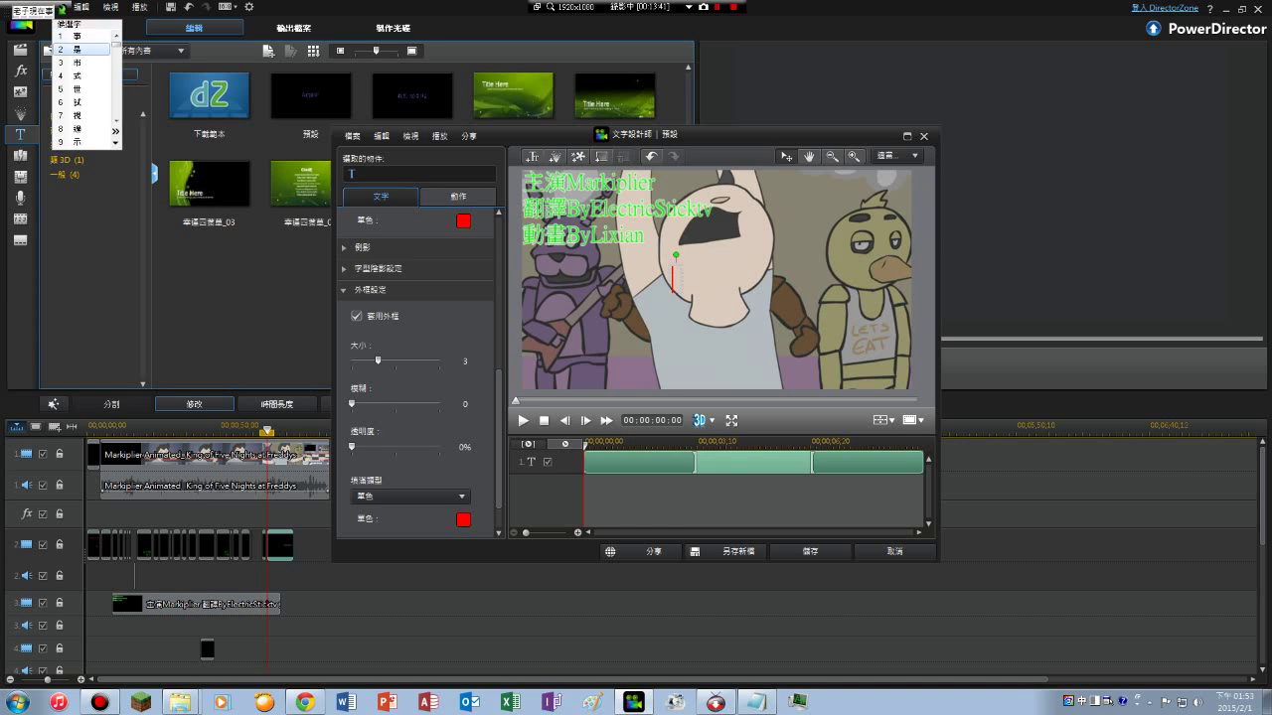
{"action": "key", "text": "Return"}
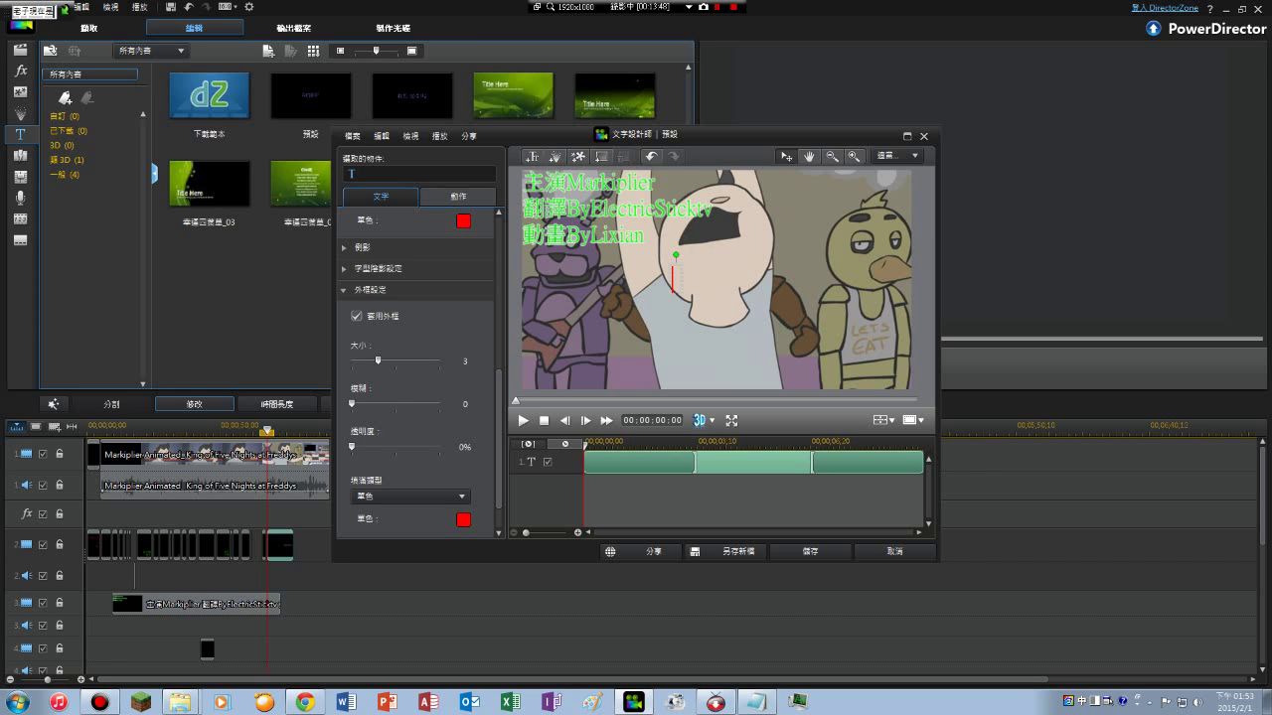
{"action": "type", "text": "FNAF"}
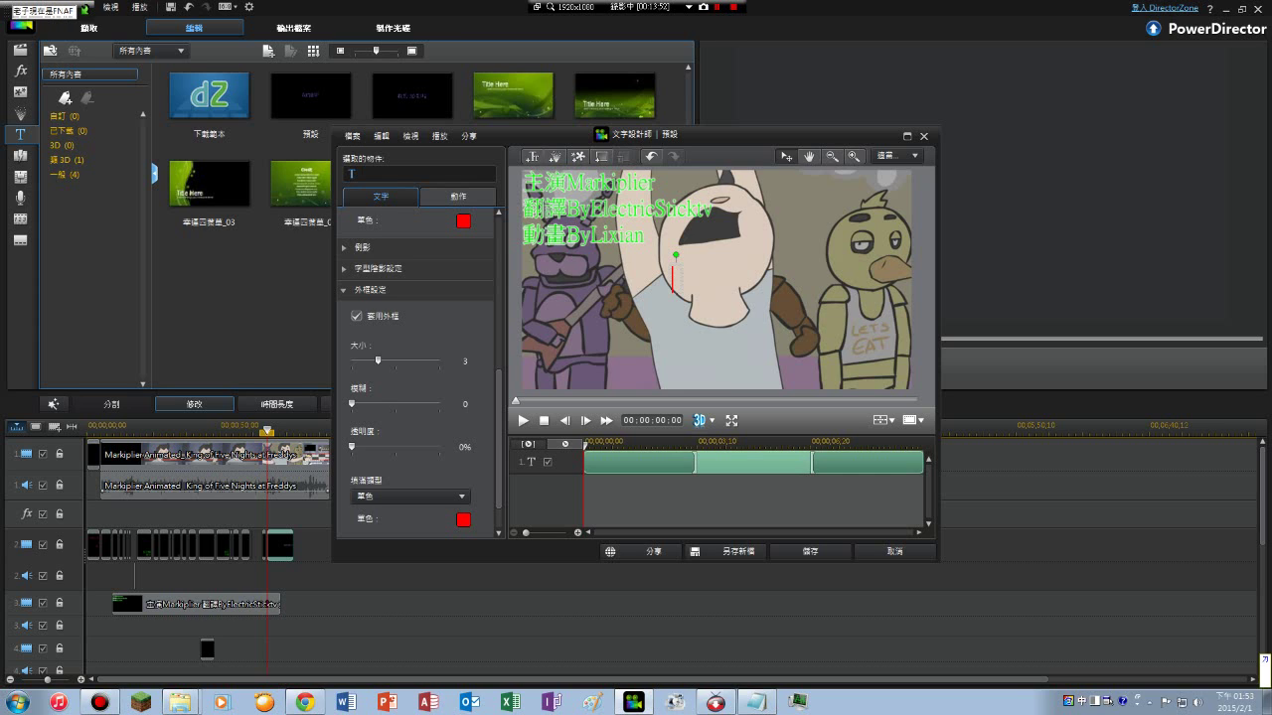
{"action": "type", "text": "的王啊!"}
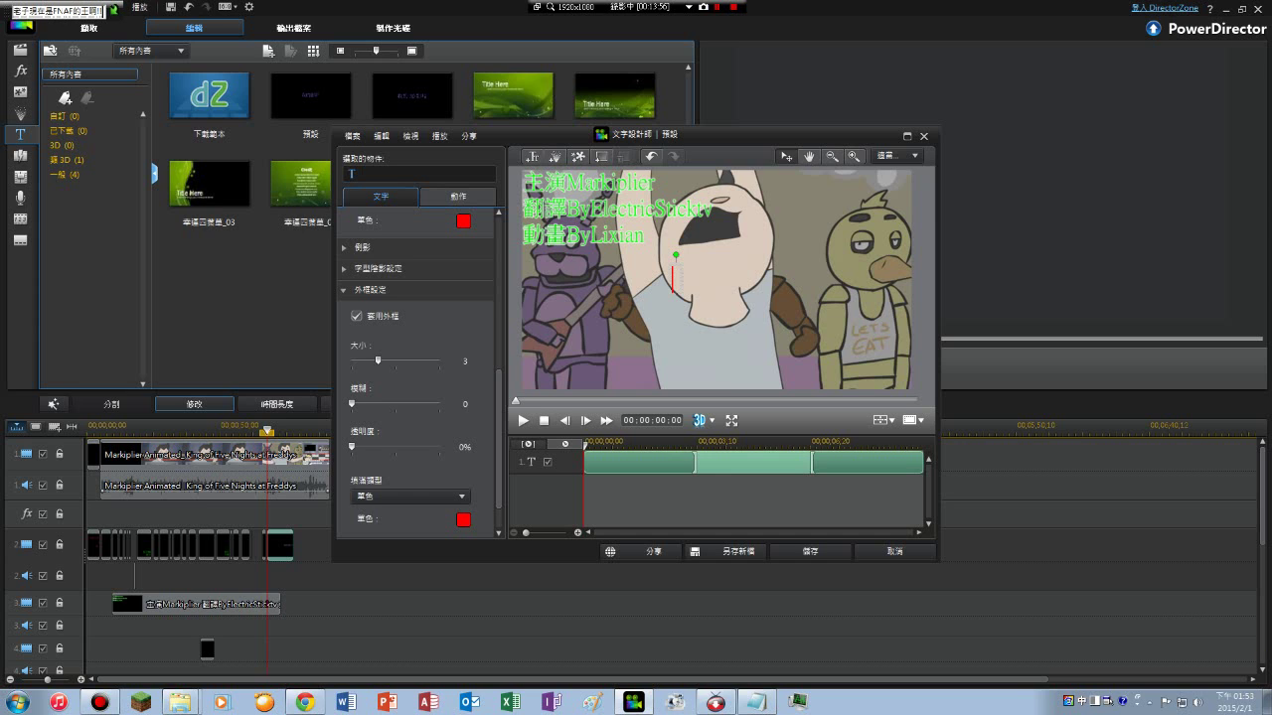
{"action": "key", "text": "Return"}
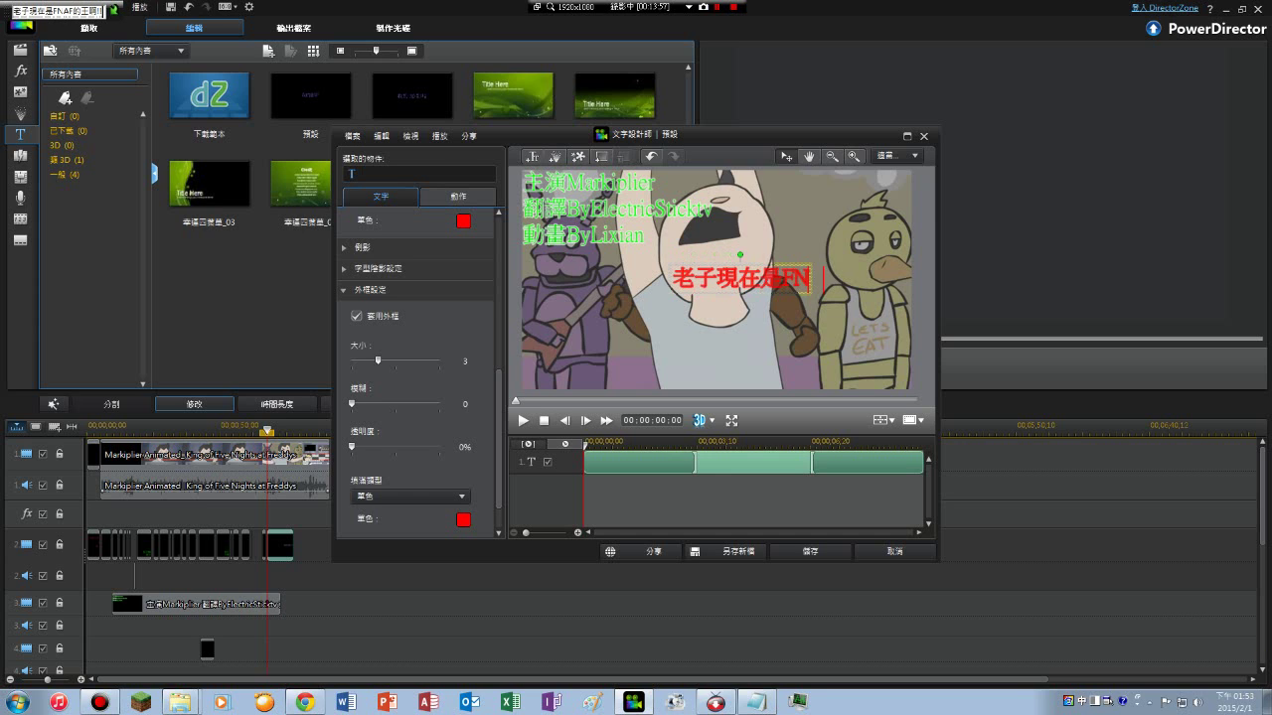
- Move the 老子現在是FNAF的王啊!! title to the bottom centre of the frame and save it
{"action": "left_click_drag", "start_coordinate": [793, 266], "coordinate": [728, 363]}
{"action": "left_click", "coordinate": [810, 552]}
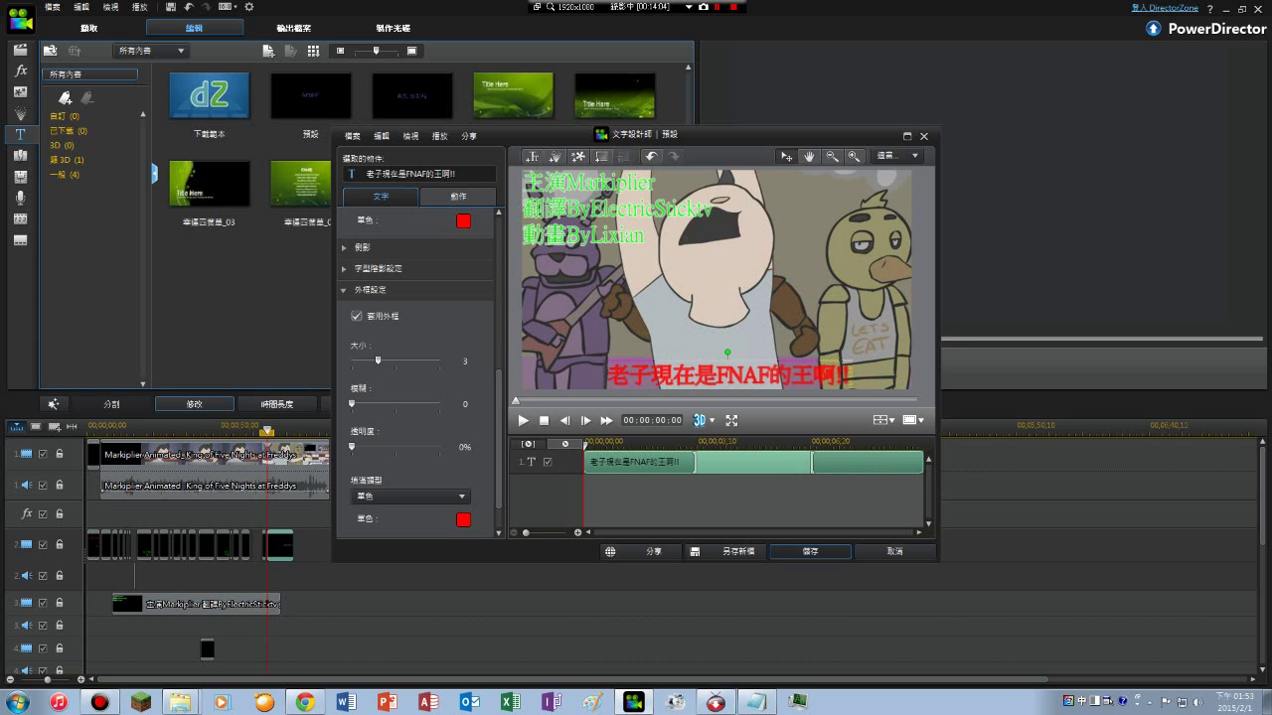
{"action": "left_click", "coordinate": [768, 359]}
- Play the full movie to the end of the spoken line and trim the 老子現在是FNAF的王啊!! title to end at 00:01:10:23
{"action": "left_click", "coordinate": [718, 376]}
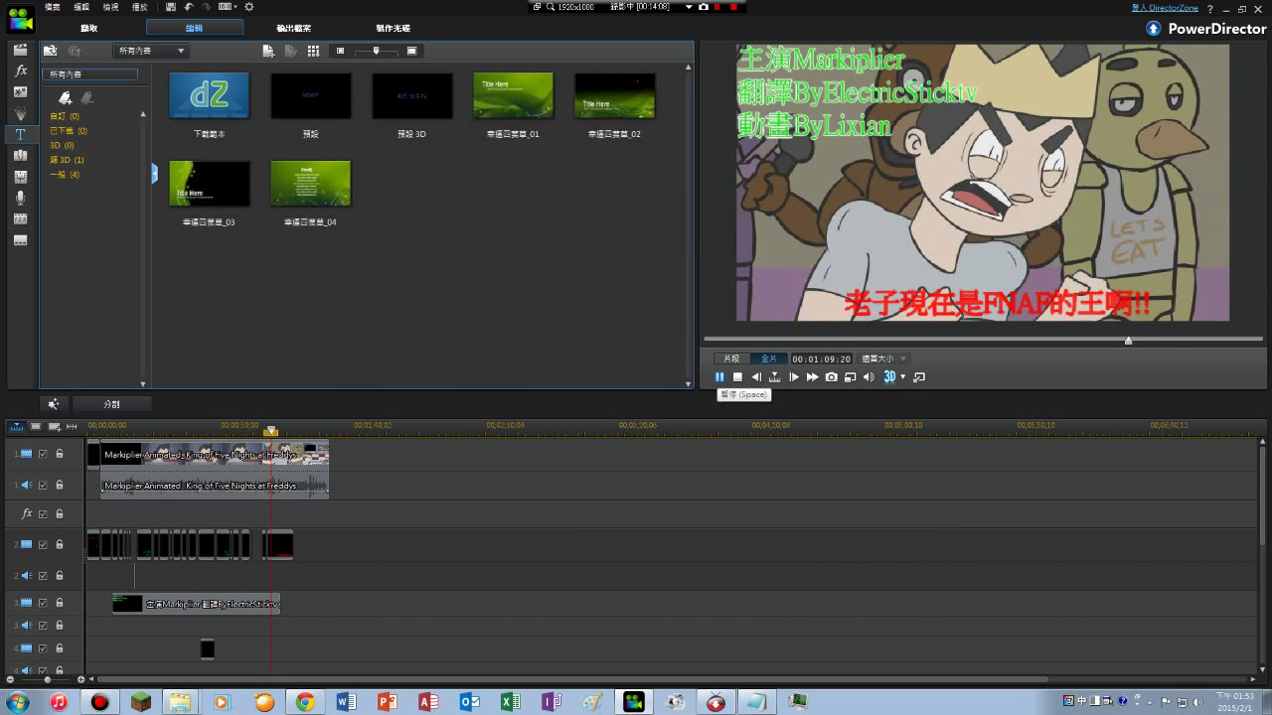
{"action": "key", "text": "space"}
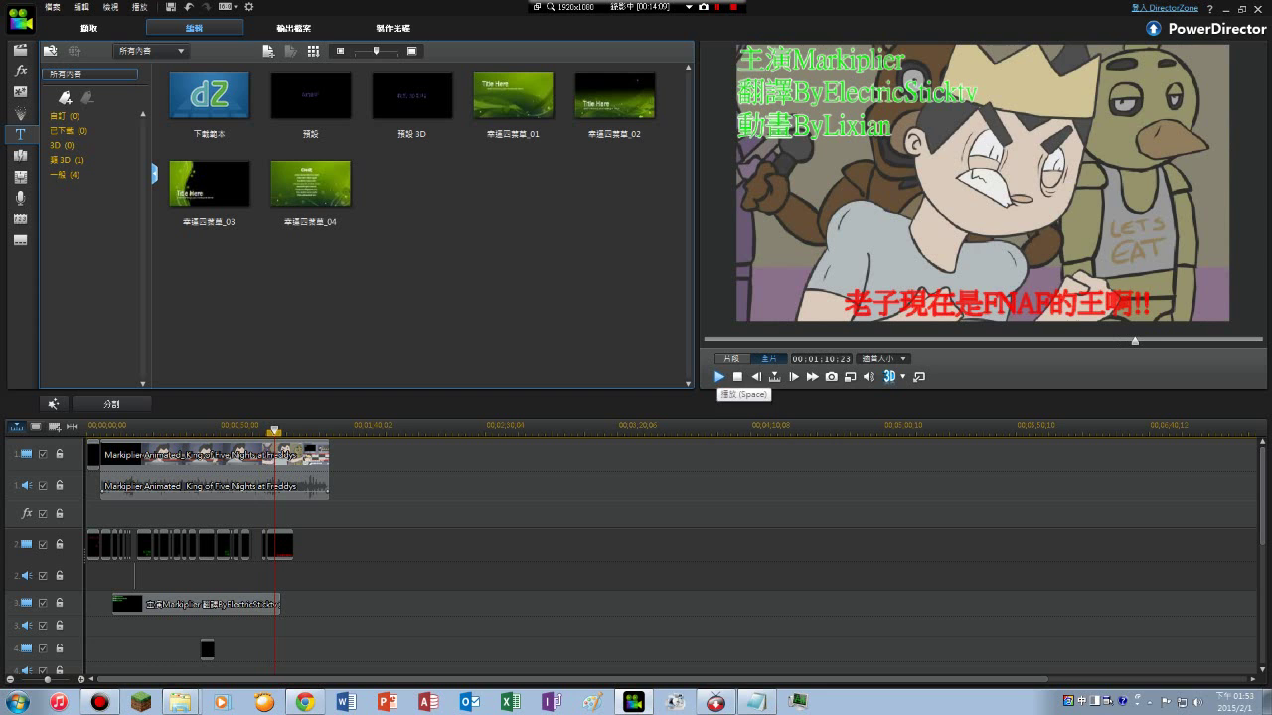
{"action": "left_click", "coordinate": [278, 544]}
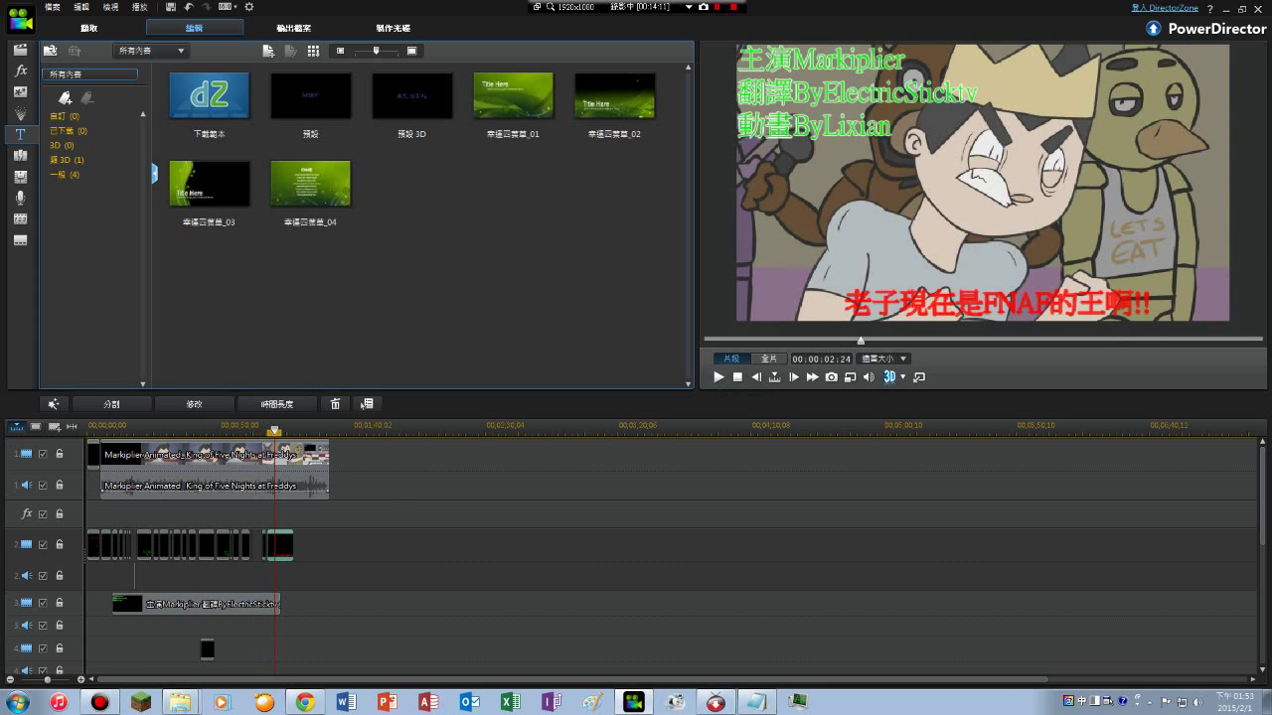
{"action": "left_click_drag", "start_coordinate": [280, 544], "coordinate": [276, 545]}
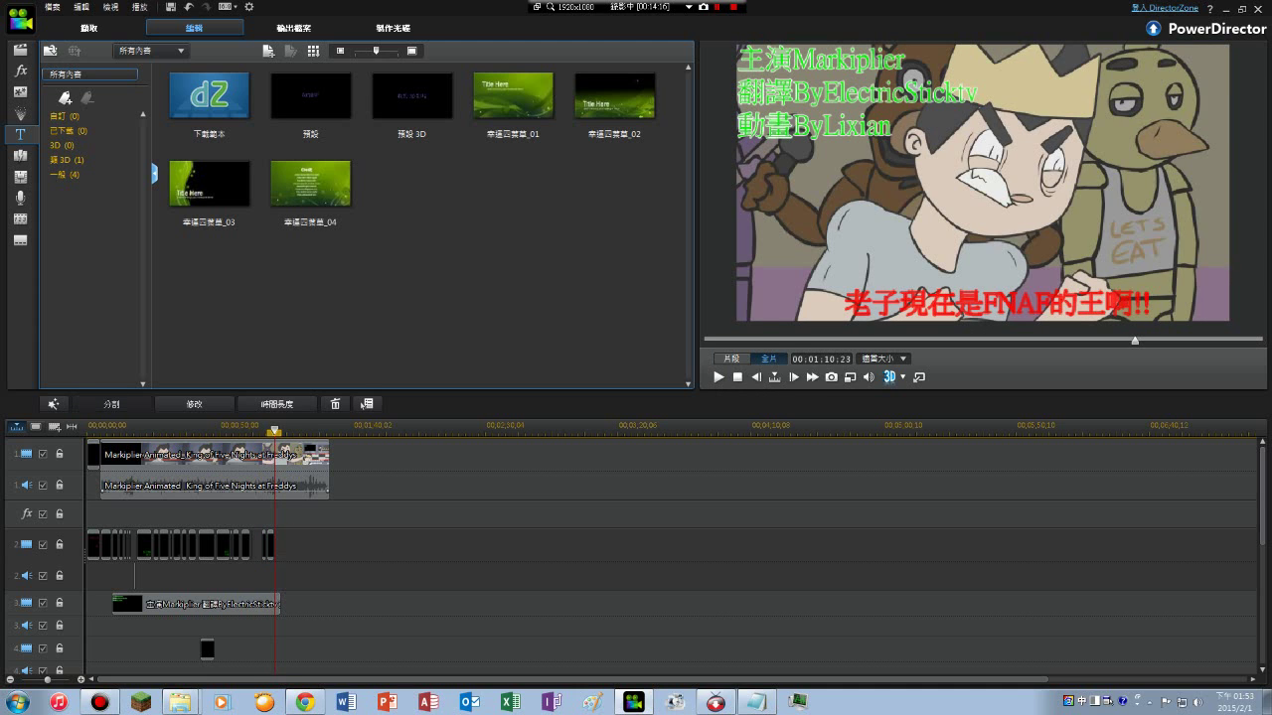
- Replay the movie from an earlier point to check the subtitles, stopping on the end screen at 00:01:12:18
{"action": "left_click", "coordinate": [125, 427]}
{"action": "left_click", "coordinate": [718, 376]}
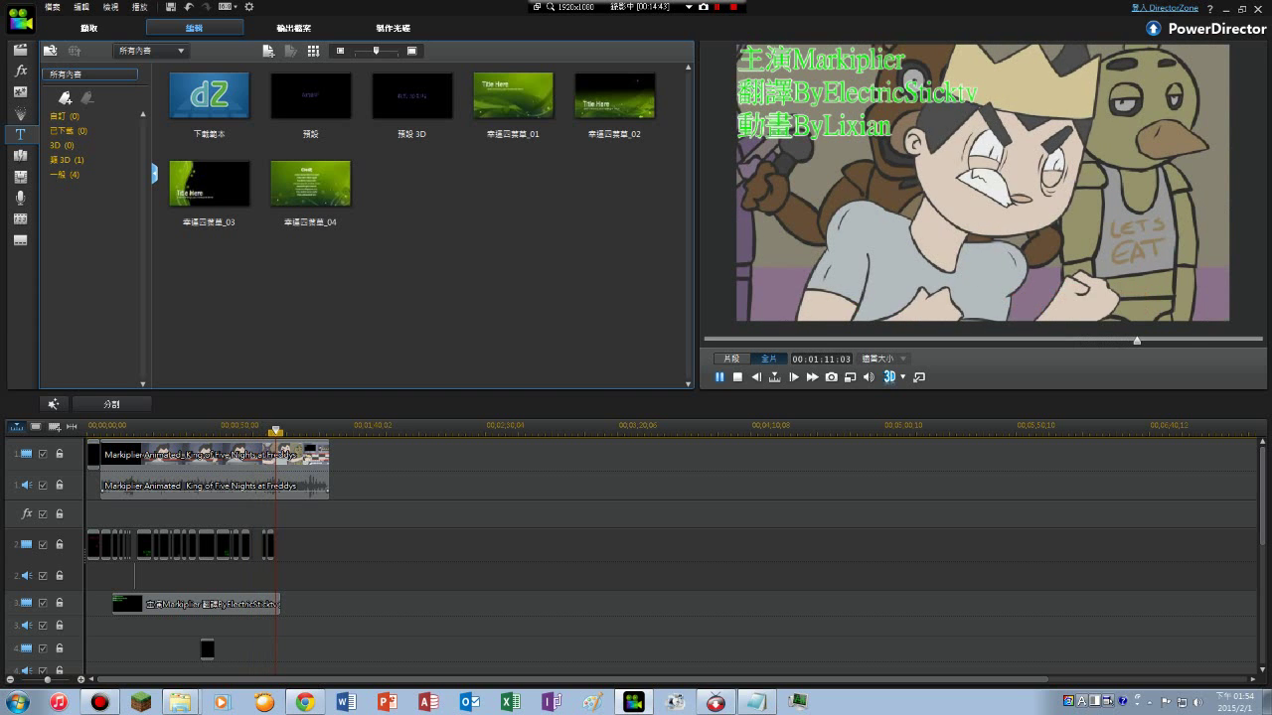
{"action": "key", "text": "space"}
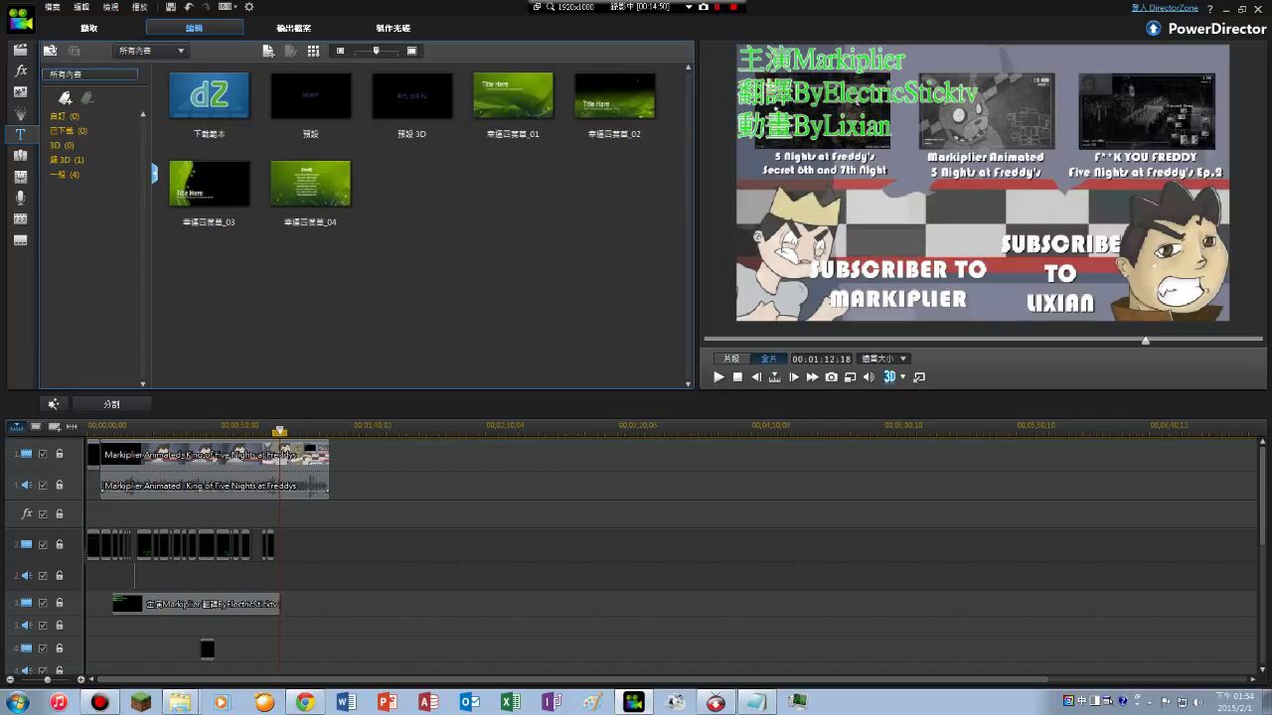
- Import the ElectricSticktv image from the Downloads folder into the media library
{"action": "mouse_move", "coordinate": [179, 700]}
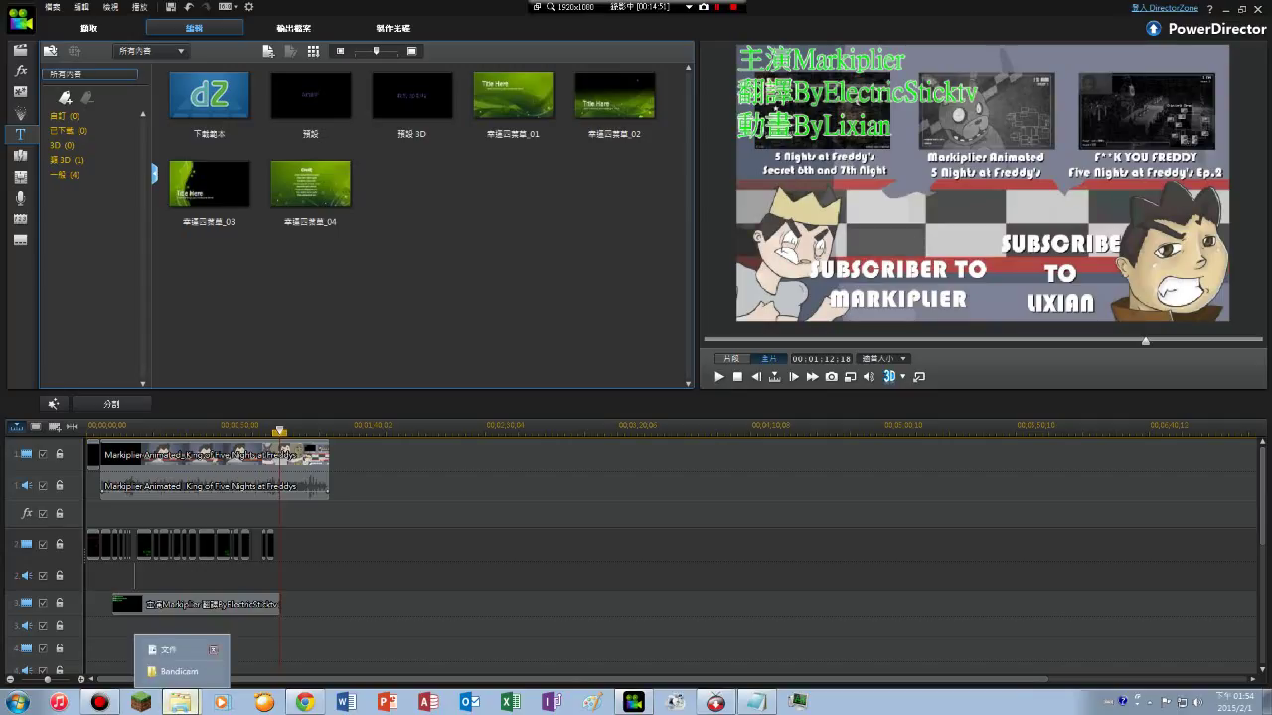
{"action": "left_click", "coordinate": [179, 672]}
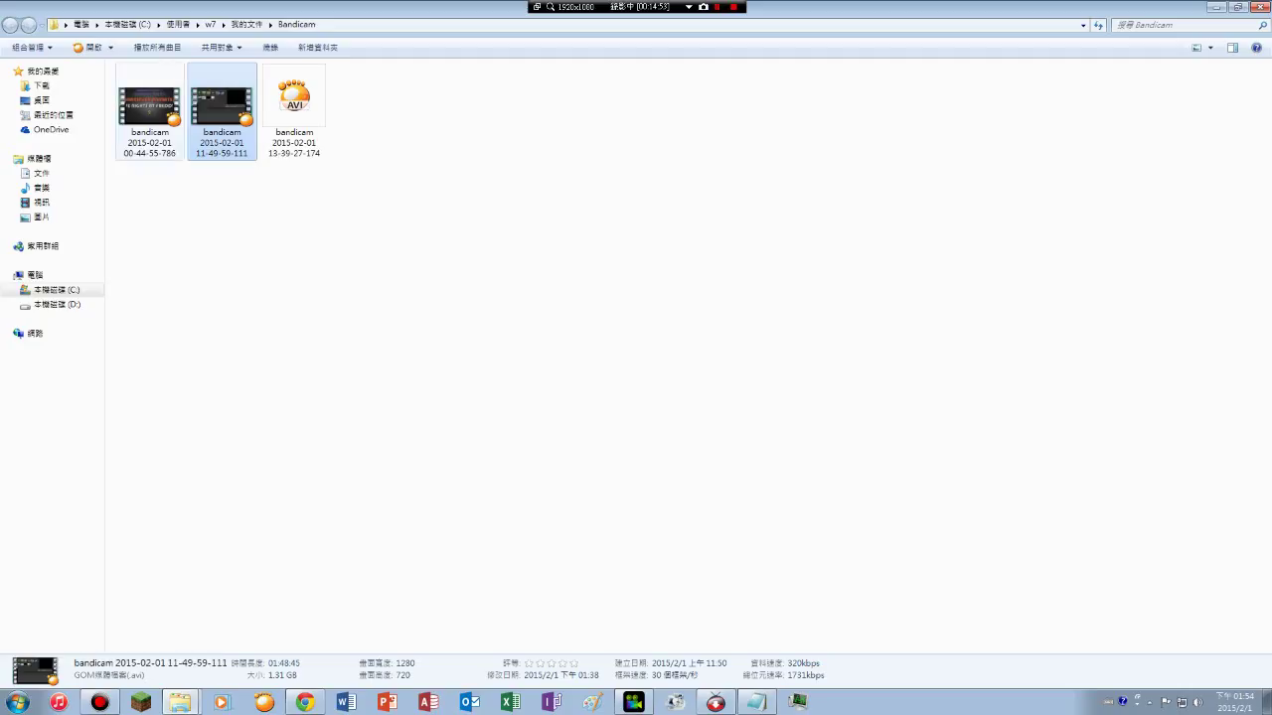
{"action": "left_click", "coordinate": [42, 85]}
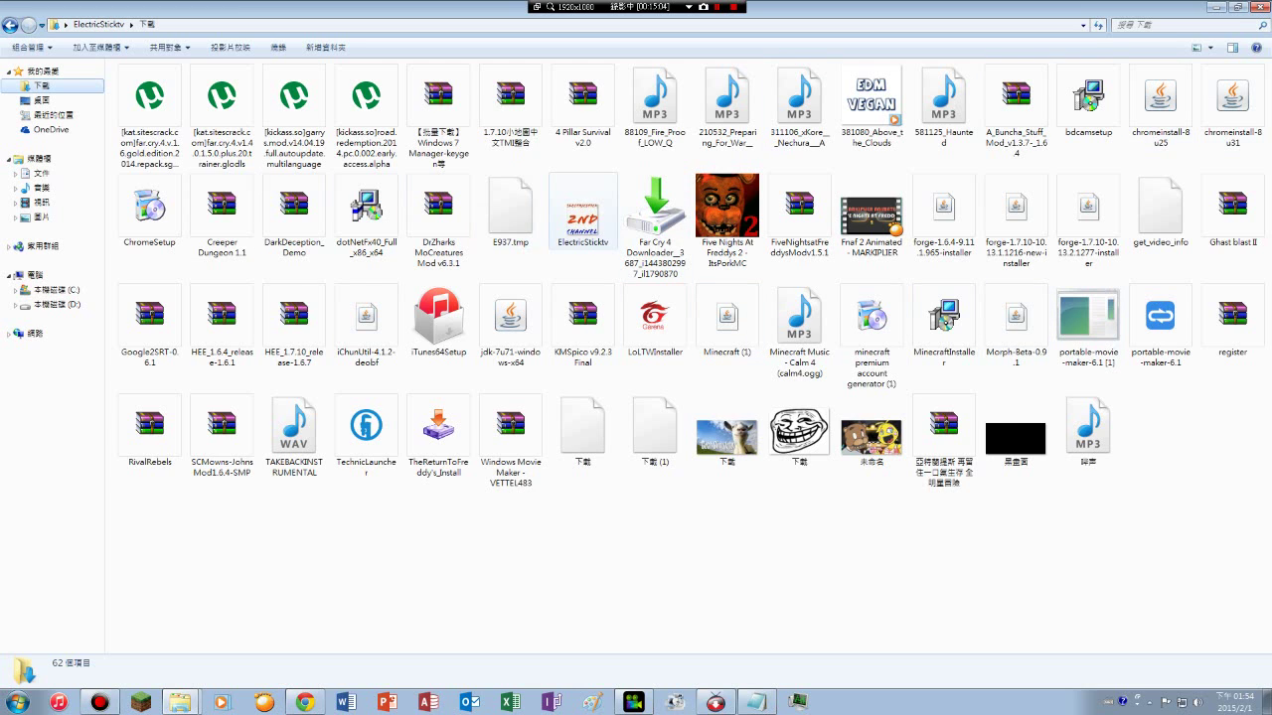
{"action": "left_click_drag", "start_coordinate": [584, 210], "coordinate": [536, 328]}
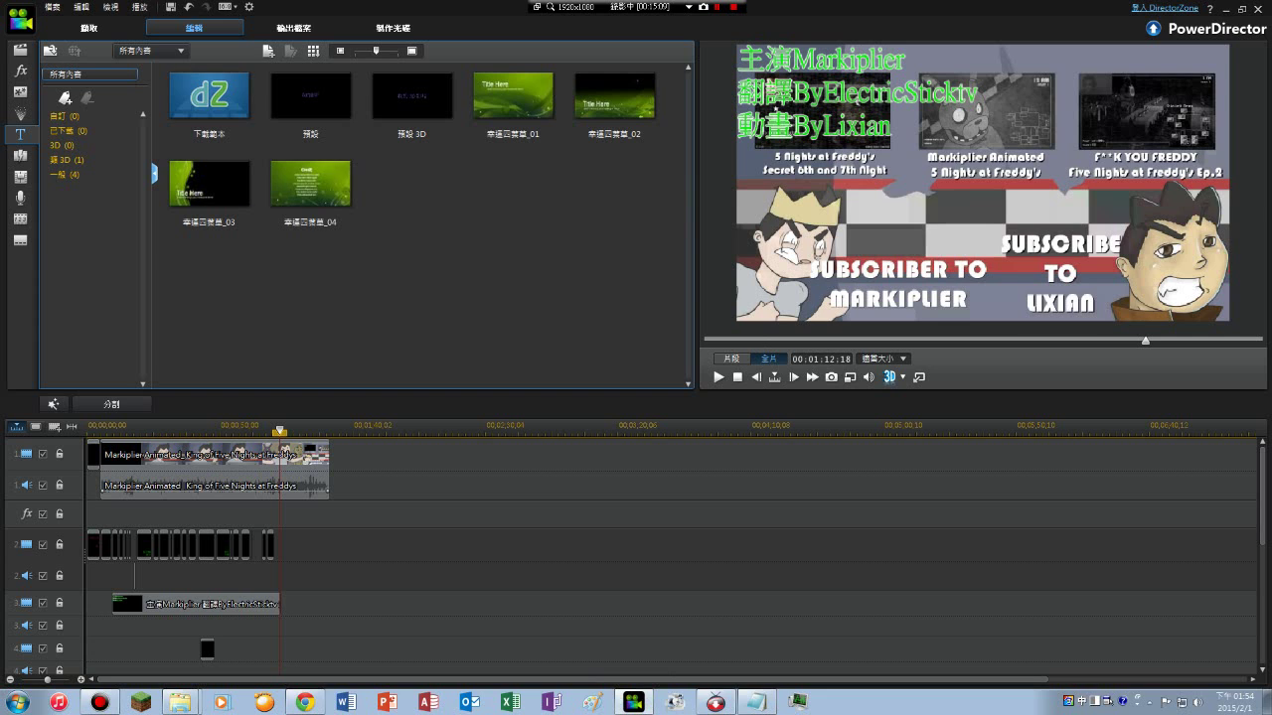
{"action": "left_click", "coordinate": [20, 48]}
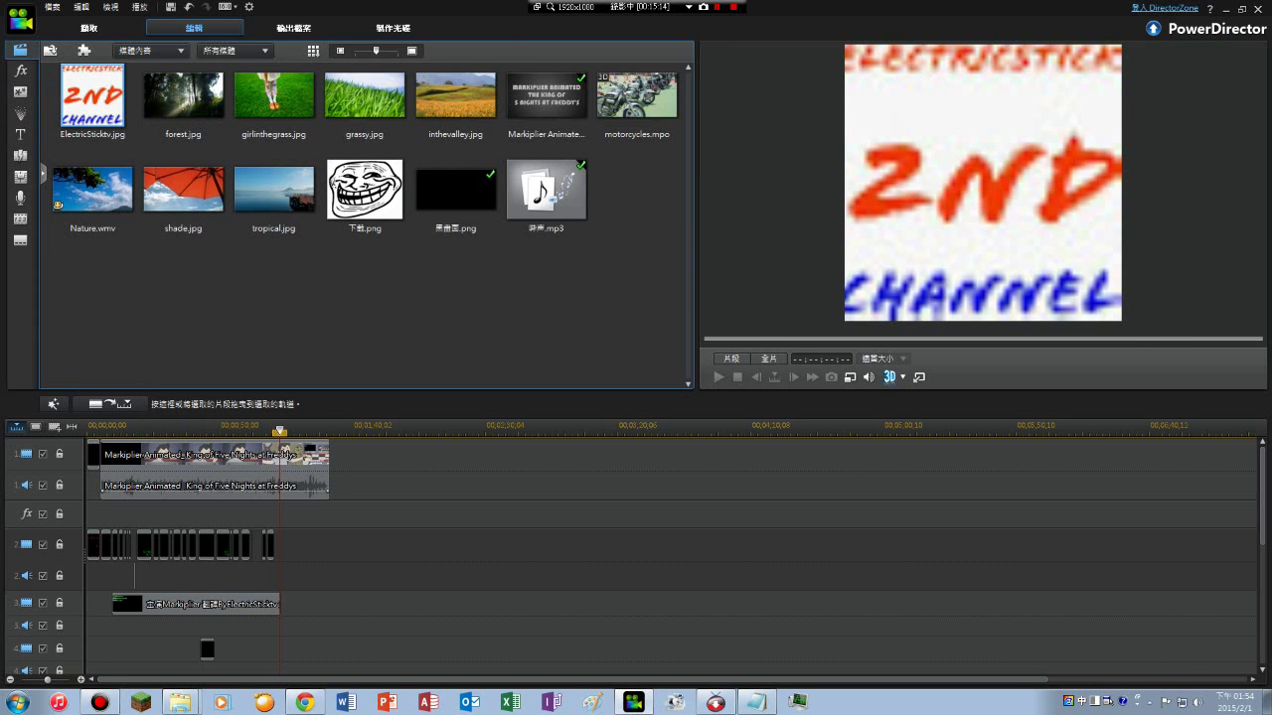
- Place ElectricSticktv.jpg on track 2 at 00:01:12:18, then shrink it and position it beside the crowned character's head
{"action": "left_click_drag", "start_coordinate": [93, 97], "coordinate": [280, 557]}
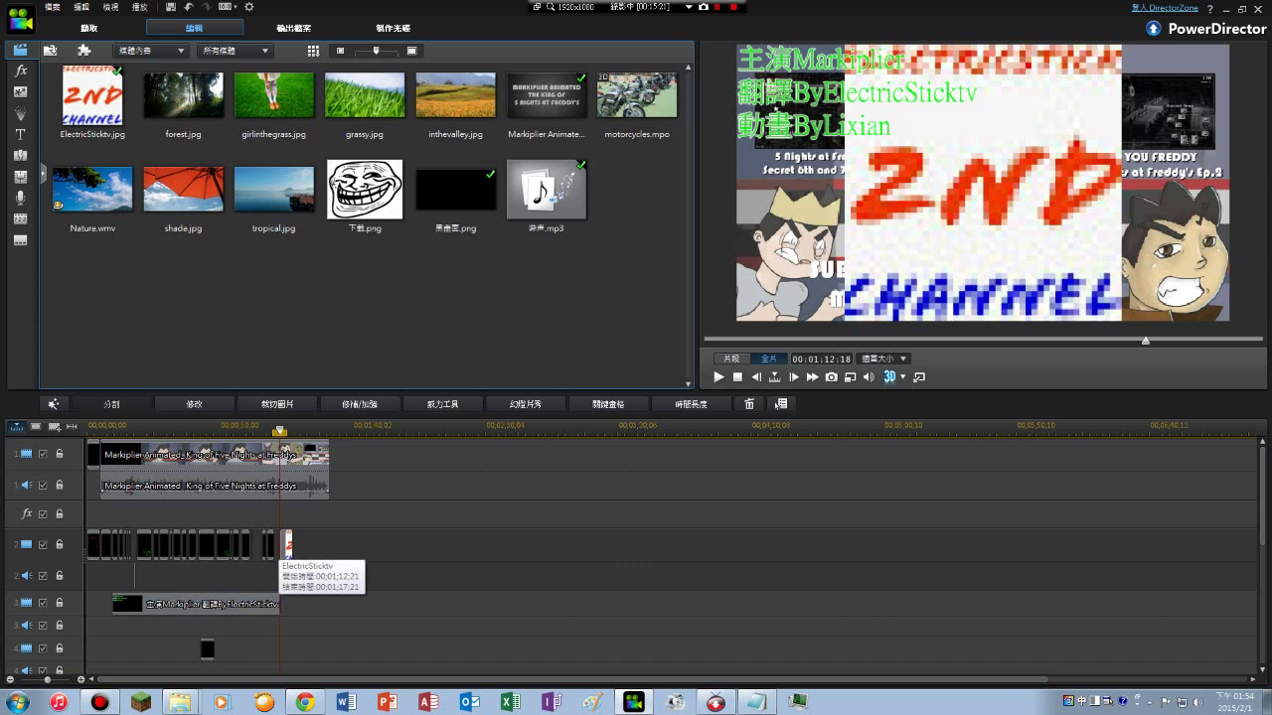
{"action": "left_click", "coordinate": [289, 544]}
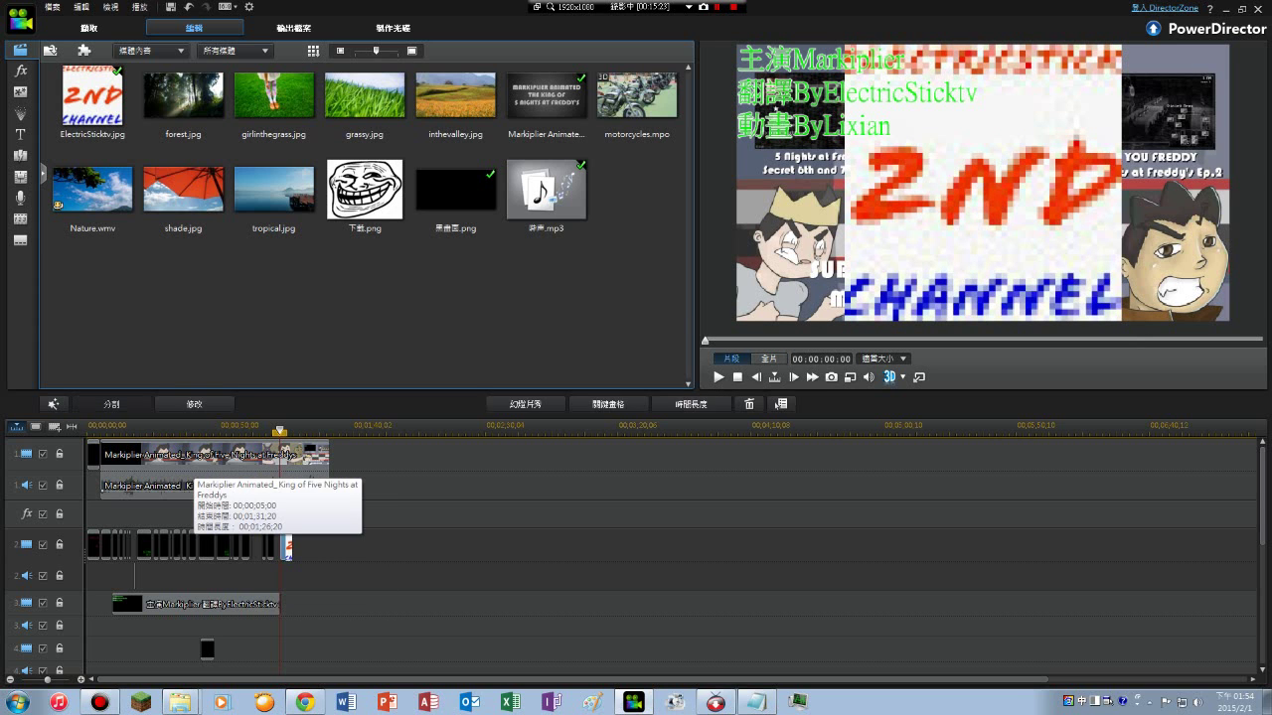
{"action": "left_click", "coordinate": [194, 404]}
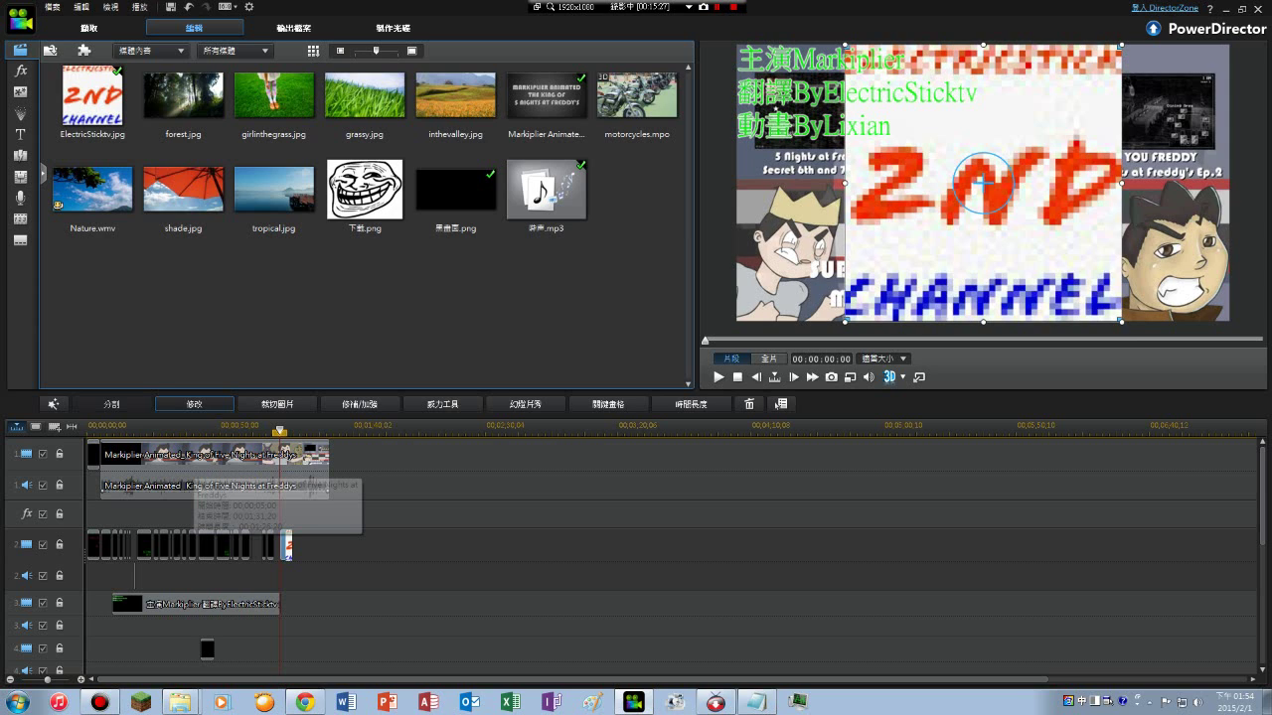
{"action": "double_click", "coordinate": [982, 184]}
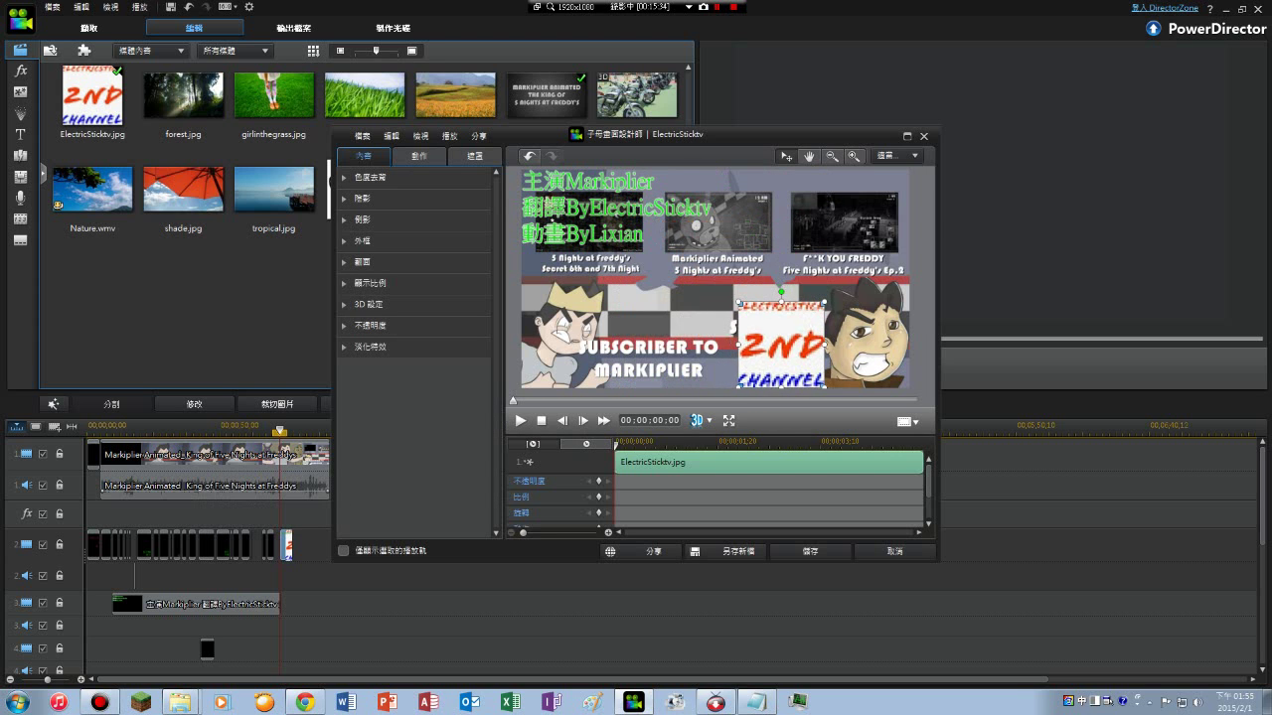
{"action": "left_click_drag", "start_coordinate": [743, 306], "coordinate": [623, 293]}
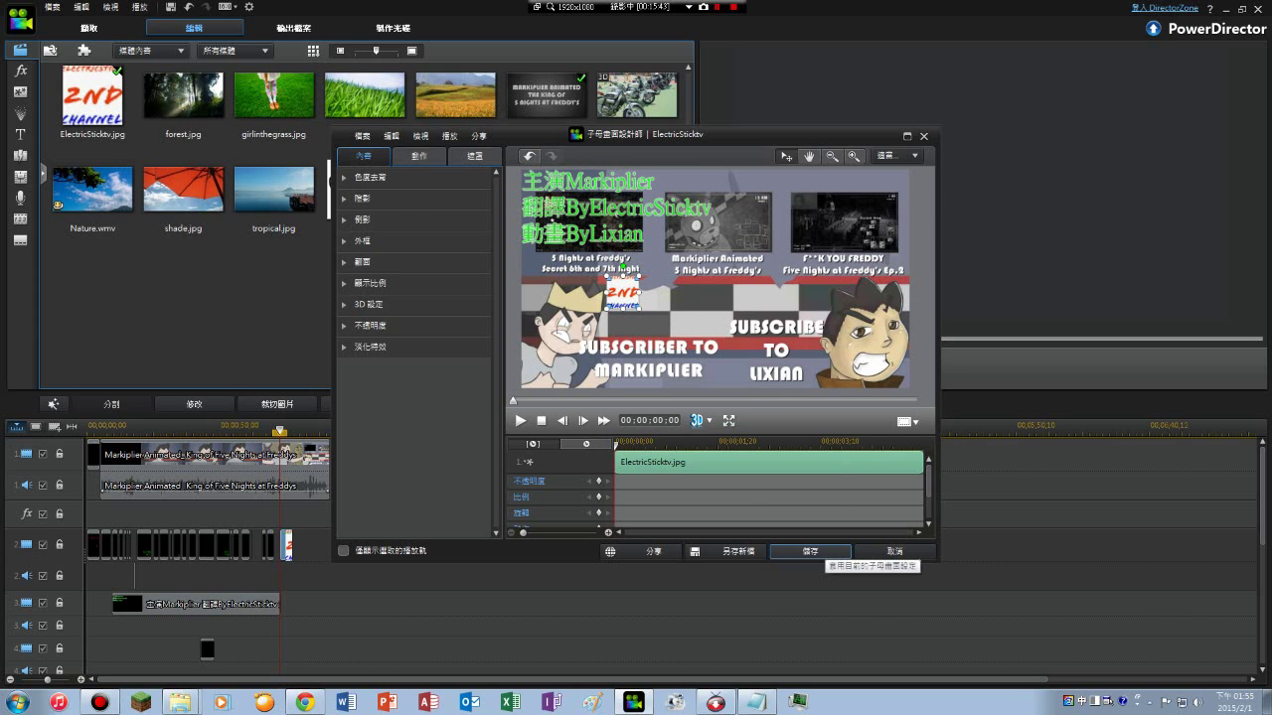
{"action": "left_click", "coordinate": [810, 551]}
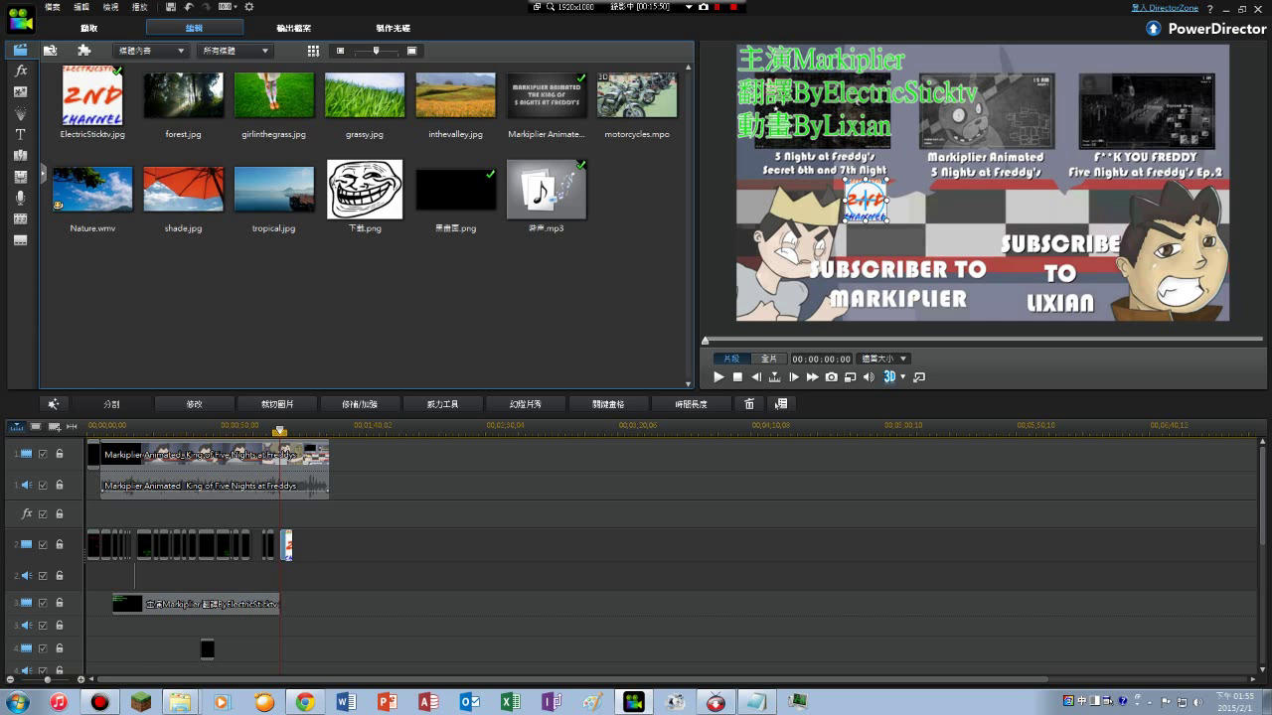
- Lengthen the ElectricSticktv image clip to 00:00:17:17 so it ends shortly before the main video does
{"action": "left_click_drag", "start_coordinate": [291, 545], "coordinate": [330, 546]}
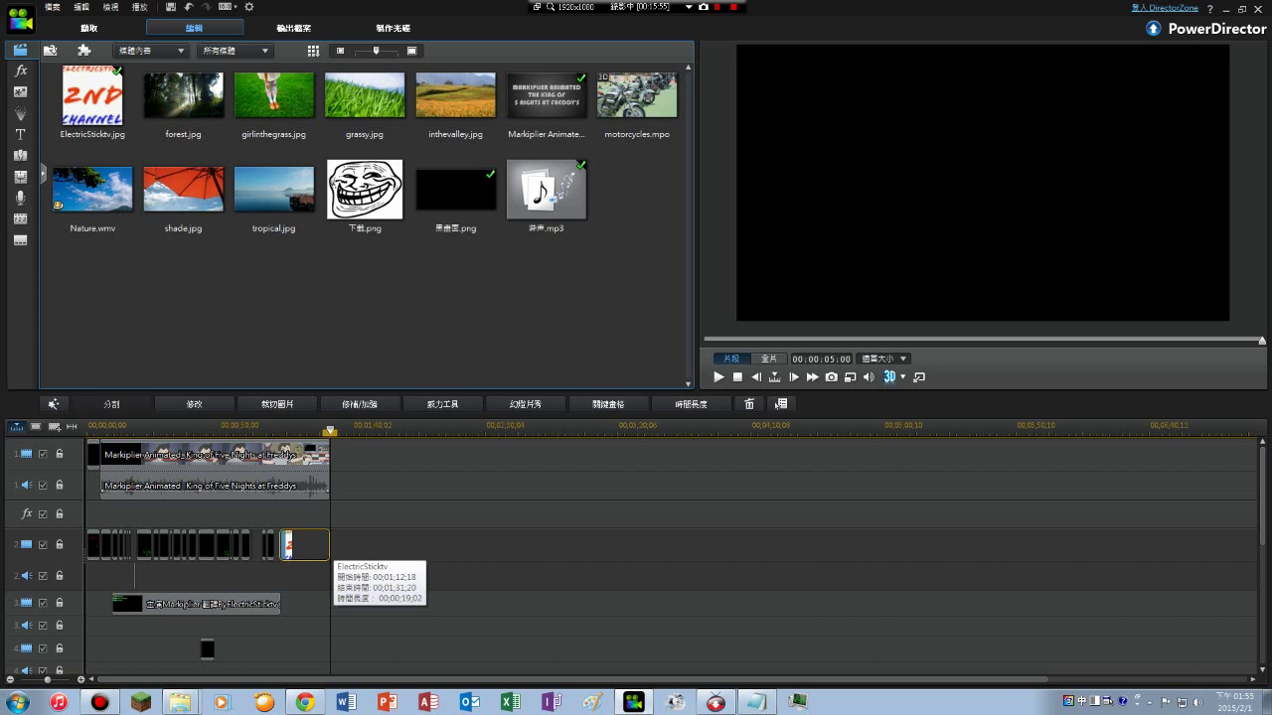
{"action": "left_click_drag", "start_coordinate": [330, 545], "coordinate": [325, 546]}
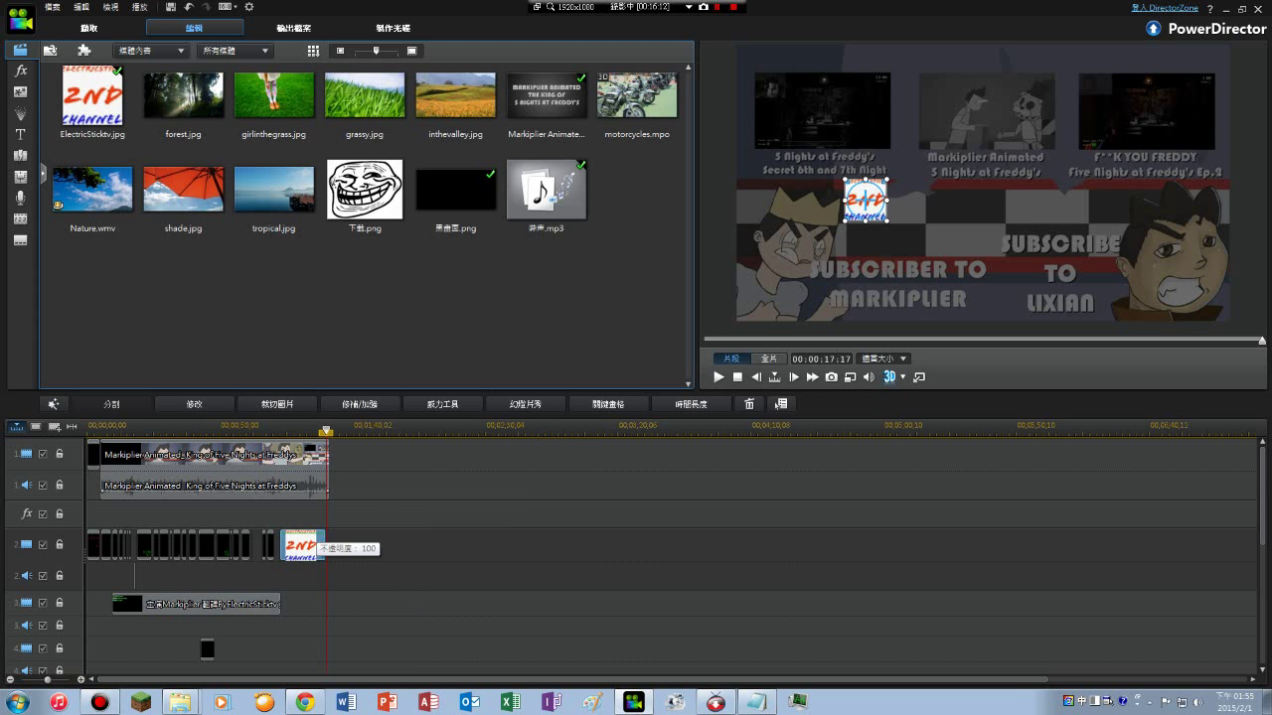
{"action": "left_click", "coordinate": [296, 538]}
{"action": "left_click", "coordinate": [297, 541]}
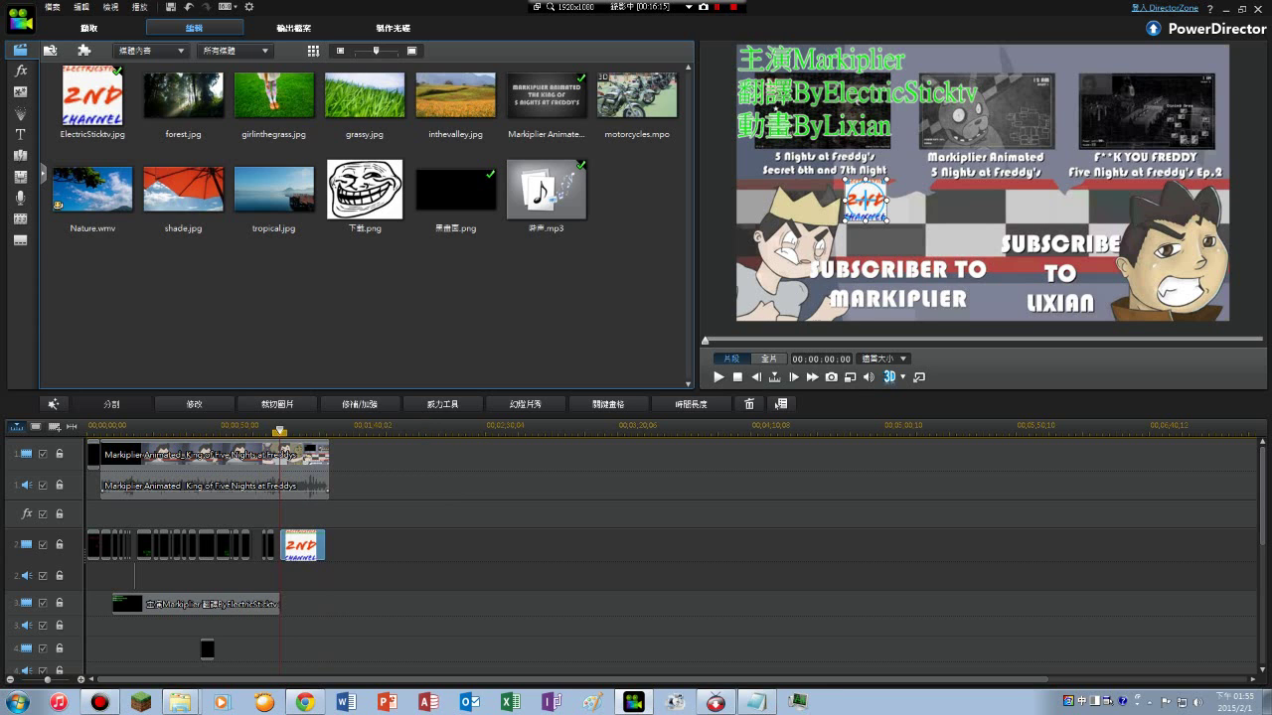
- Insert a default title on track 3 directly after the credits title and set its font color to white
{"action": "left_click", "coordinate": [19, 134]}
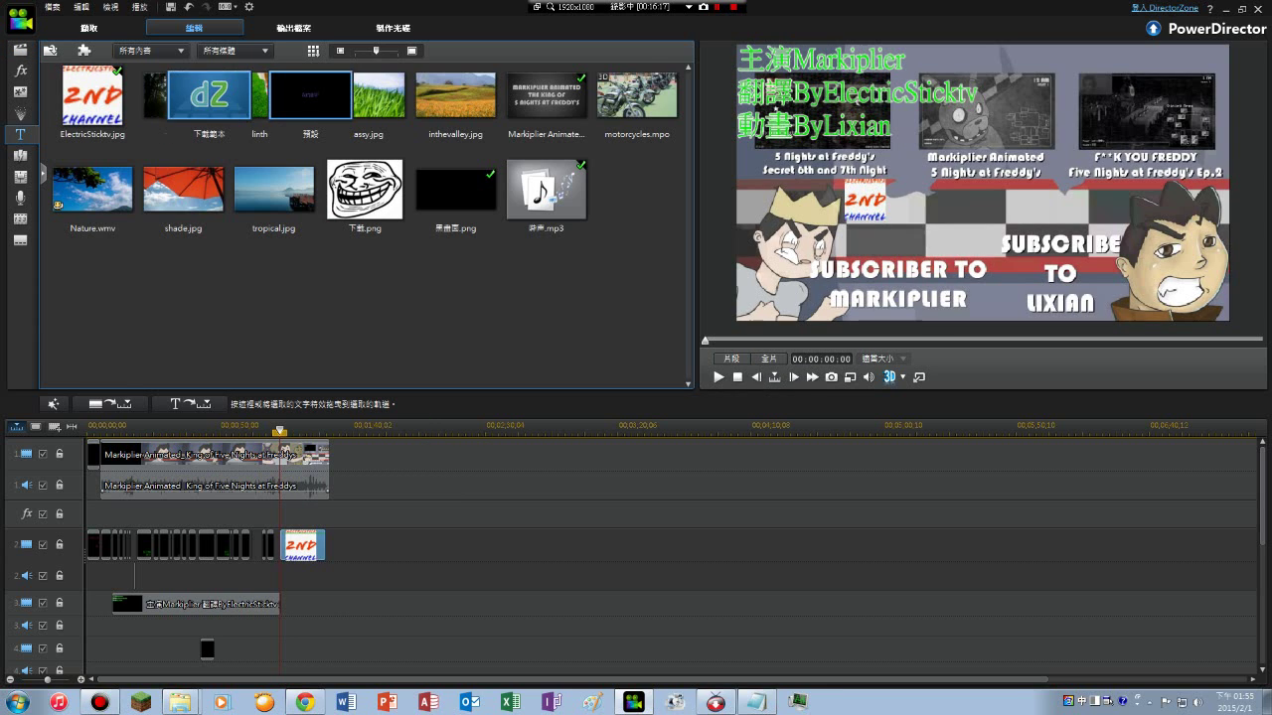
{"action": "left_click_drag", "start_coordinate": [310, 94], "coordinate": [285, 606]}
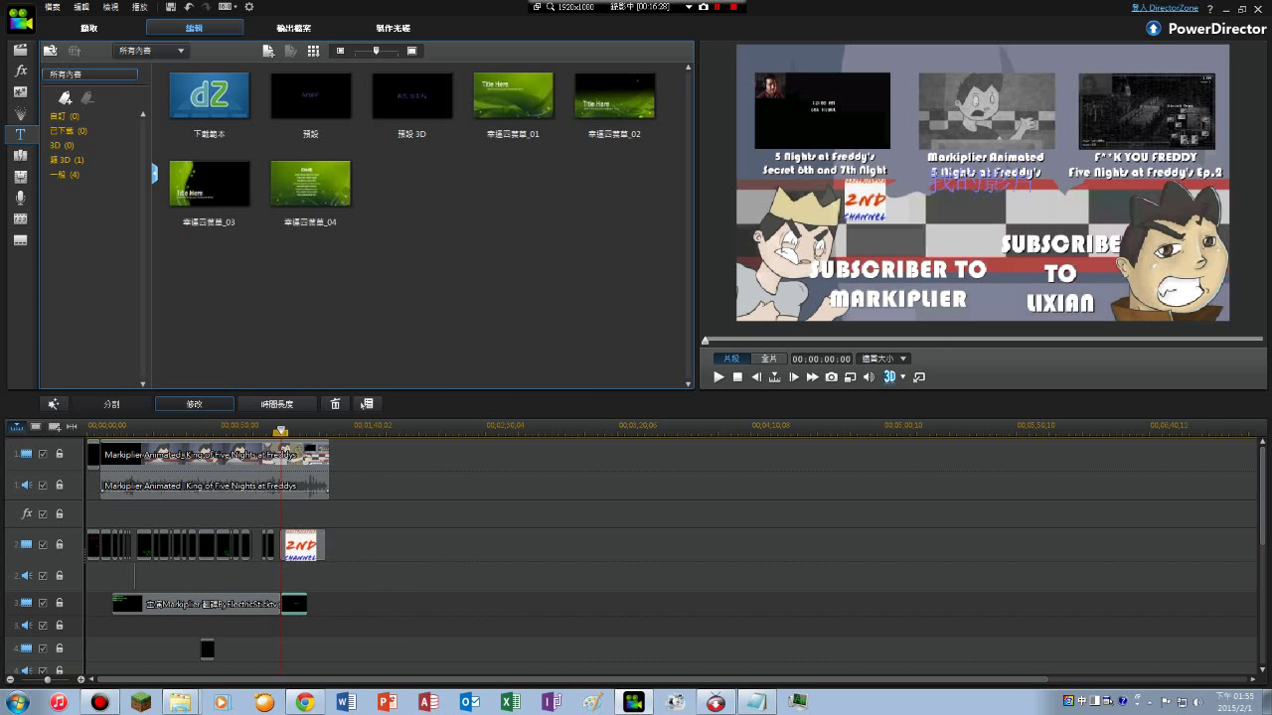
{"action": "left_click", "coordinate": [194, 405]}
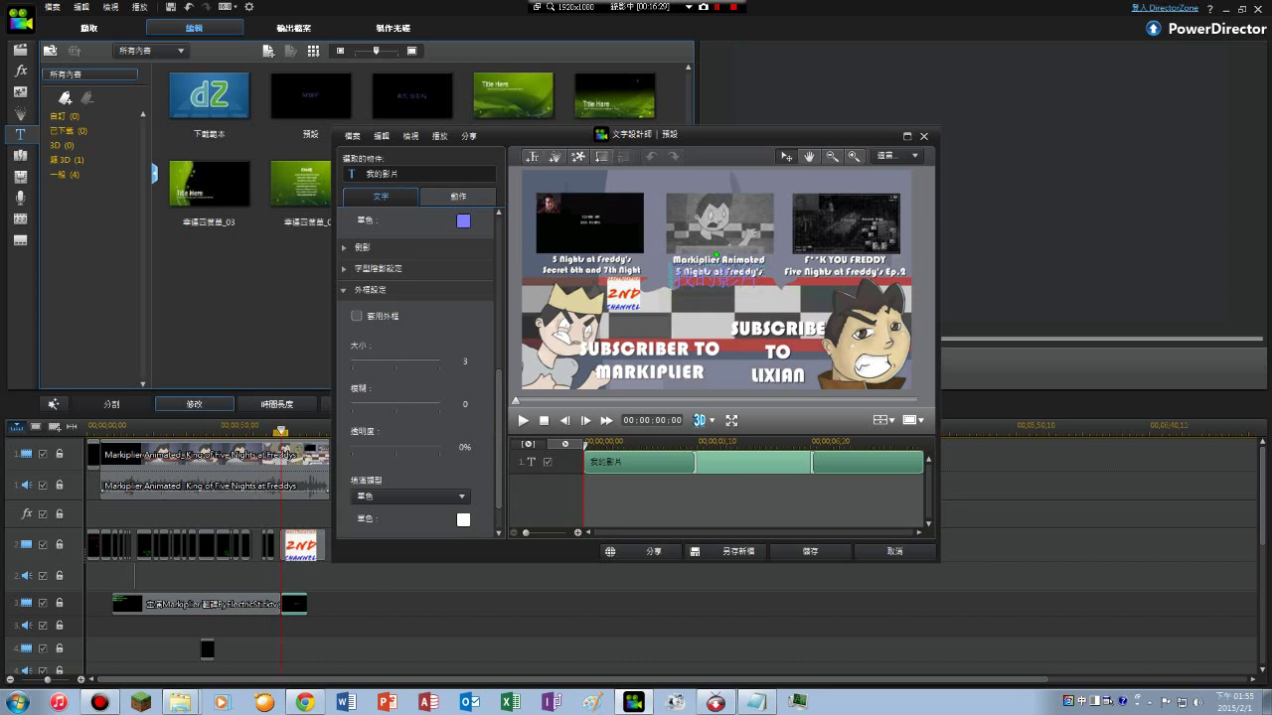
{"action": "left_click", "coordinate": [463, 222]}
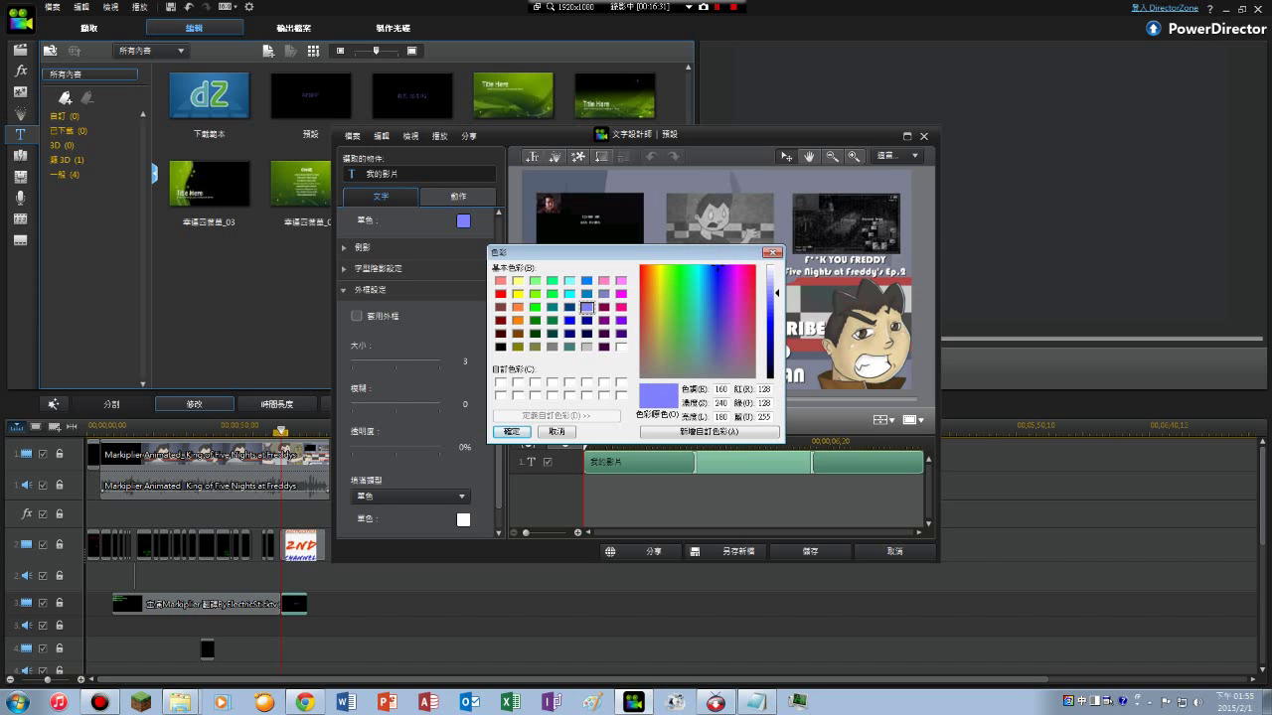
{"action": "left_click", "coordinate": [621, 348]}
{"action": "left_click", "coordinate": [511, 432]}
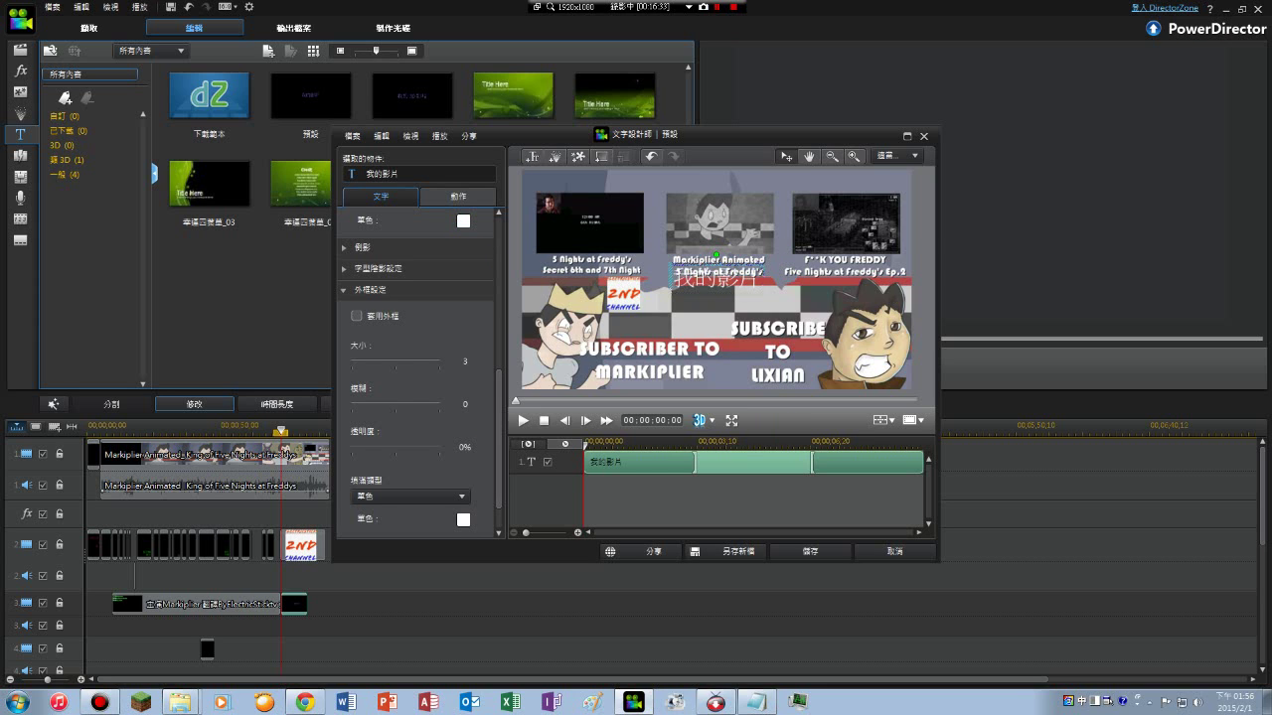
- Enable the white title's border and position the title immediately right of the 2ND CHANNEL image
{"action": "left_click", "coordinate": [356, 316]}
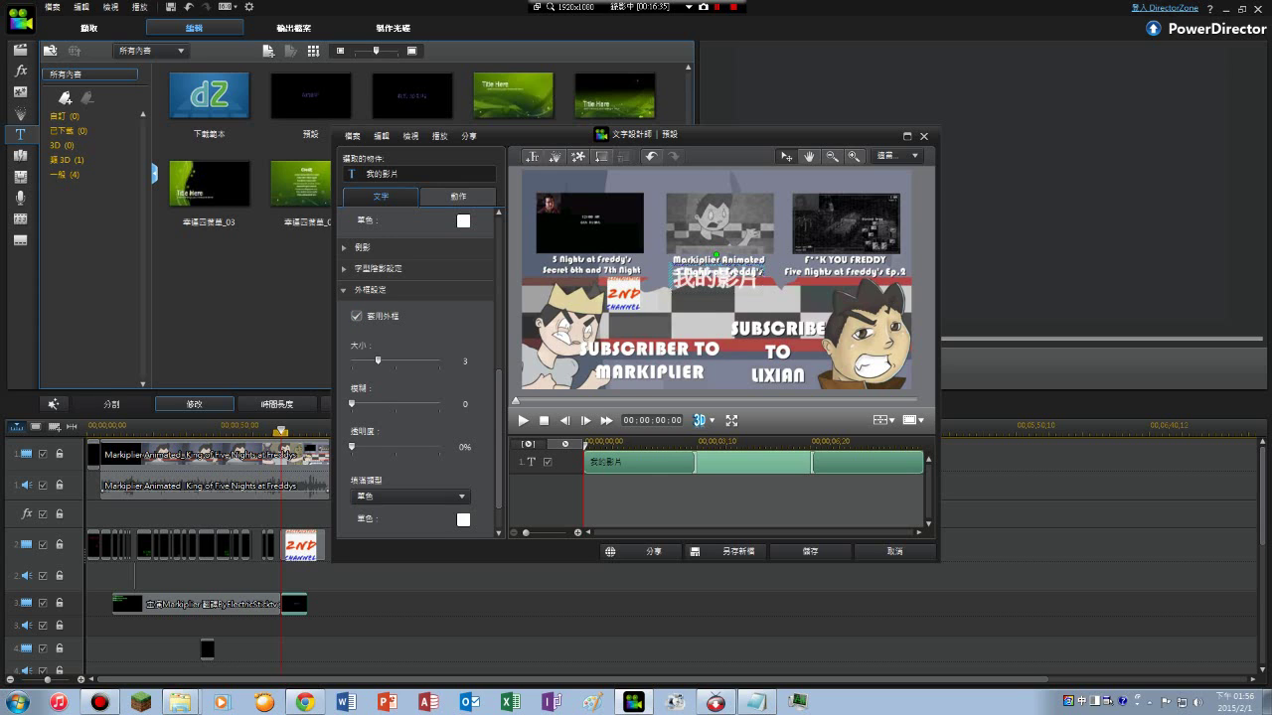
{"action": "left_click_drag", "start_coordinate": [716, 279], "coordinate": [689, 301]}
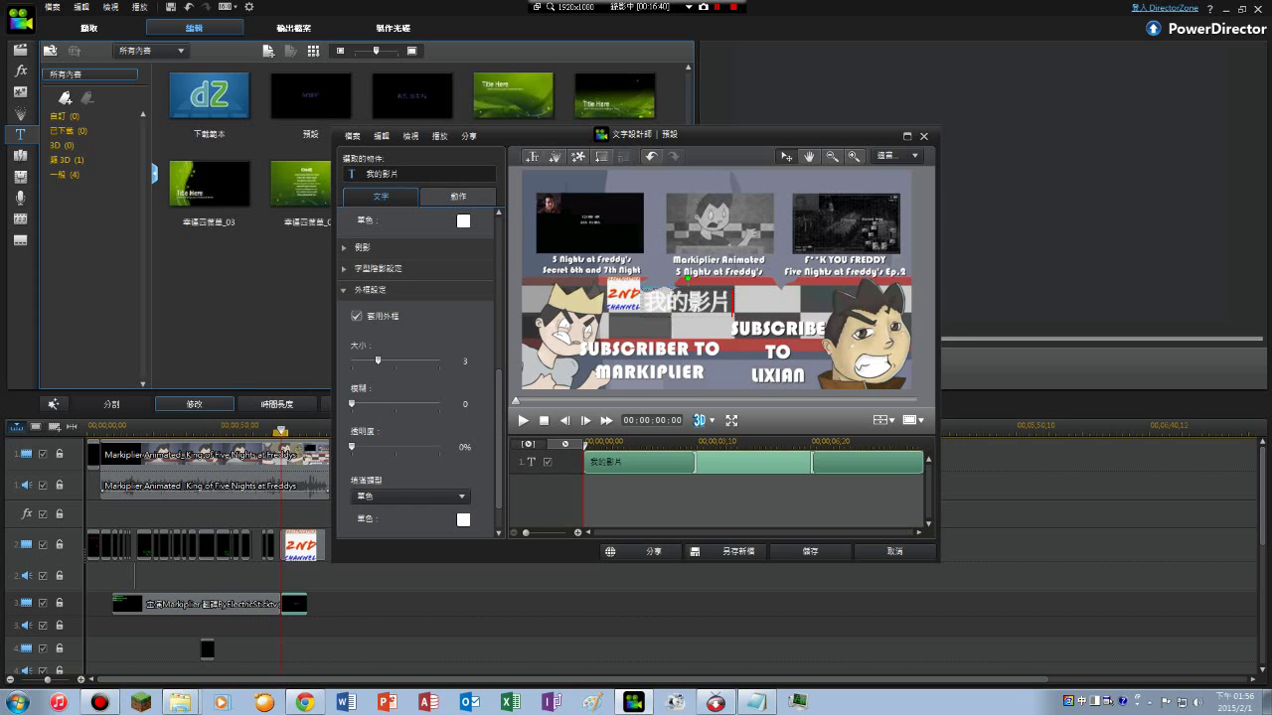
- Clear the default text of the track 3 title and set its font size to 16
{"action": "key", "text": "BackSpace"}
{"action": "key", "text": "BackSpace"}
{"action": "key", "text": "BackSpace"}
{"action": "key", "text": "BackSpace"}
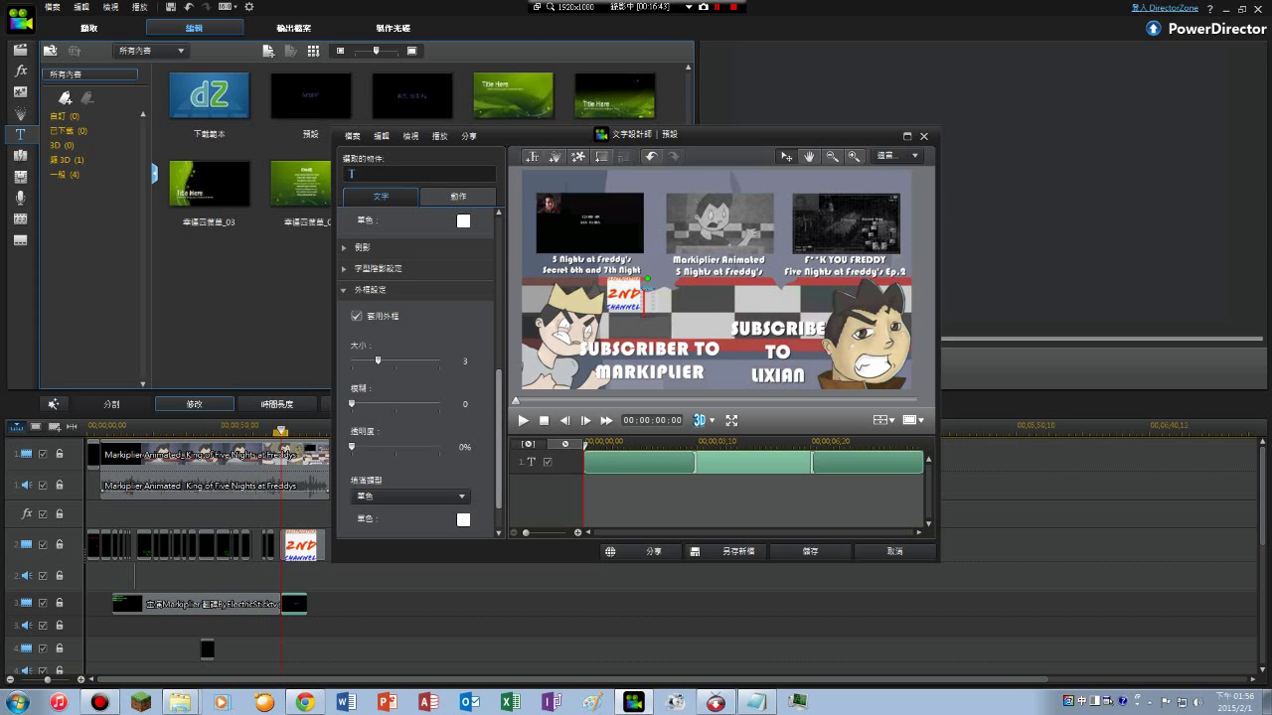
{"action": "left_click_drag", "start_coordinate": [499, 439], "coordinate": [499, 299]}
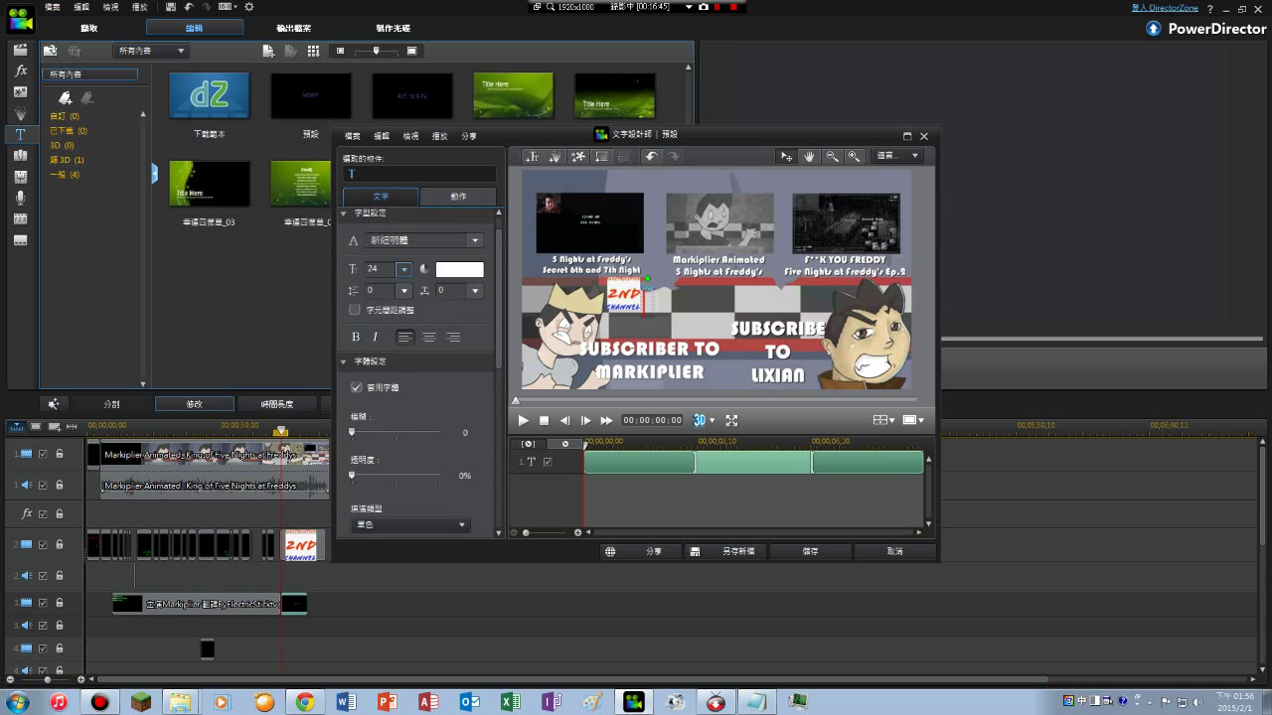
{"action": "left_click", "coordinate": [404, 269]}
{"action": "left_click", "coordinate": [382, 297]}
- Enter 訂閱(SUBSCRIBER TO) as the white title's text
{"action": "type", "text": "ㄌ"}
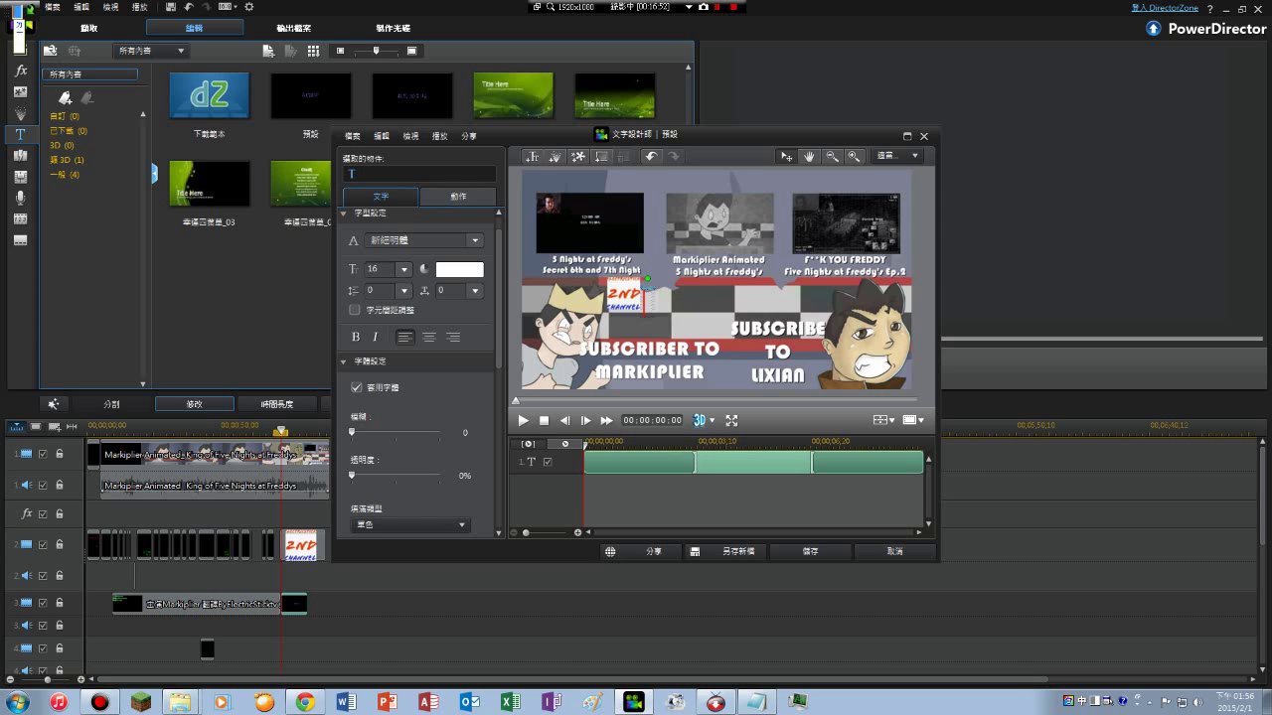
{"action": "type", "text": "定閱"}
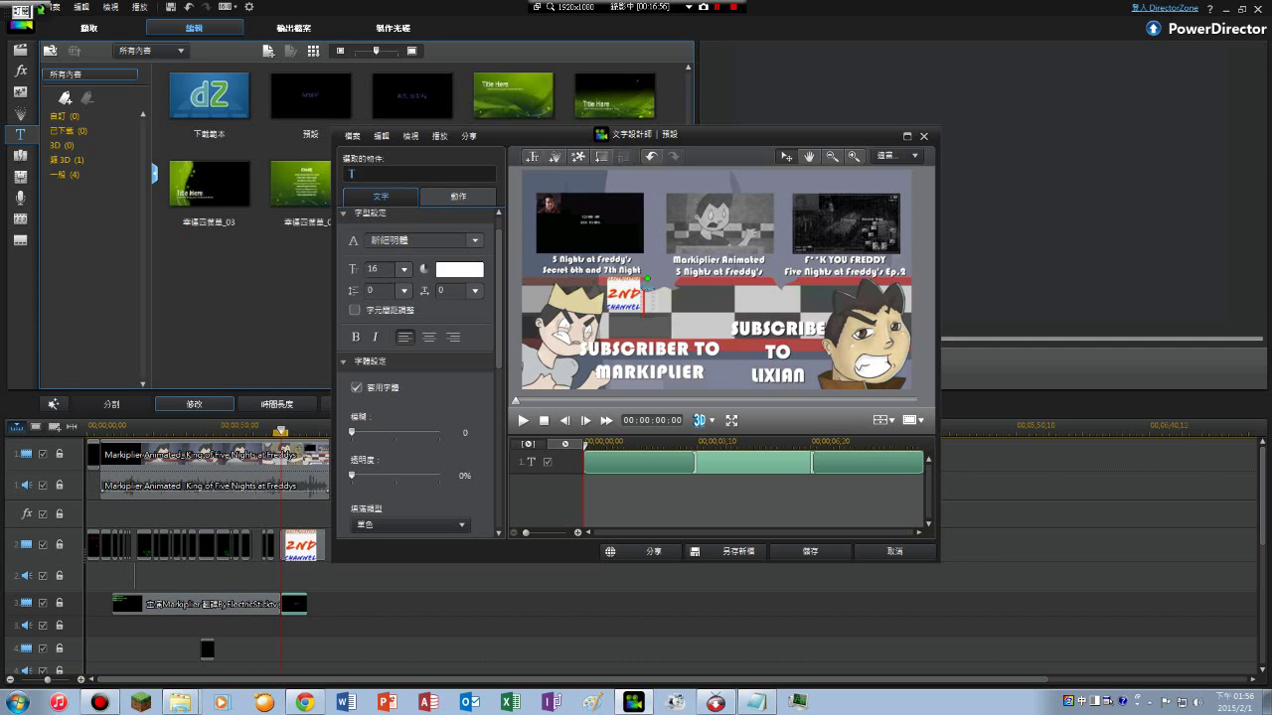
{"action": "type", "text": "("}
{"action": "key", "text": "Caps_Lock"}
{"action": "type", "text": "SUBSC"}
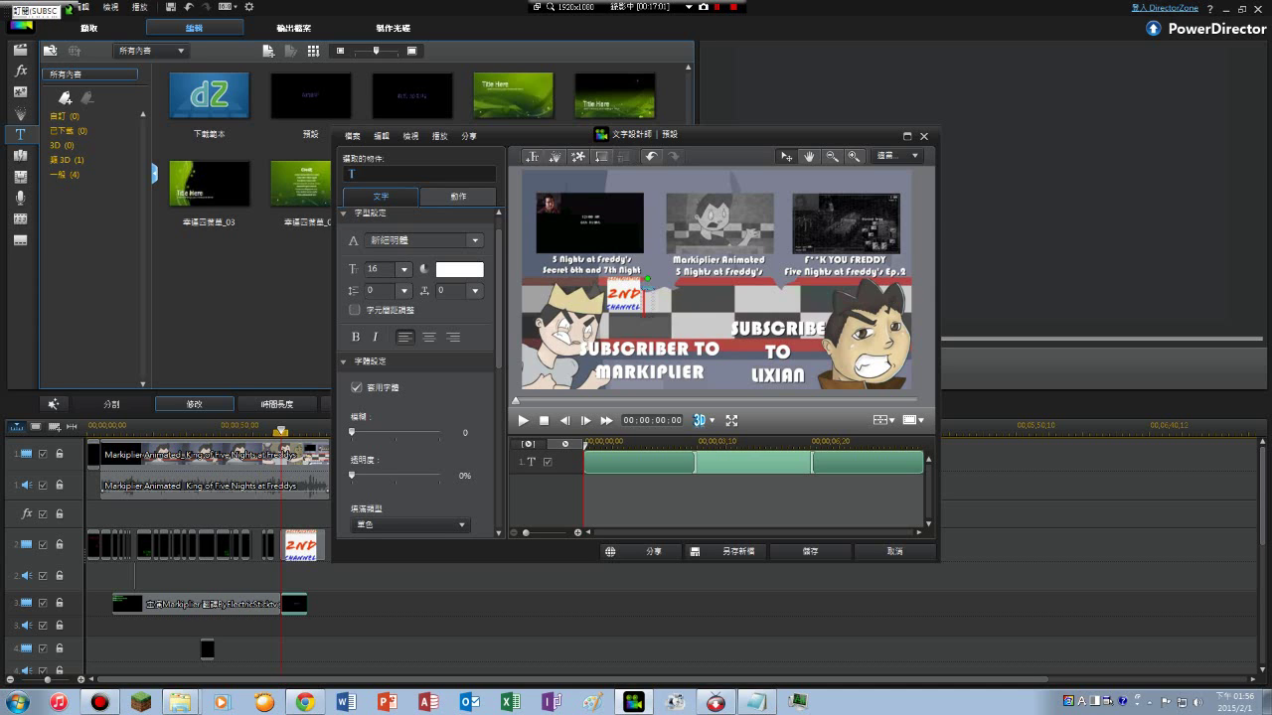
{"action": "type", "text": "RIBER"}
{"action": "type", "text": "TO)"}
{"action": "key", "text": "Return"}
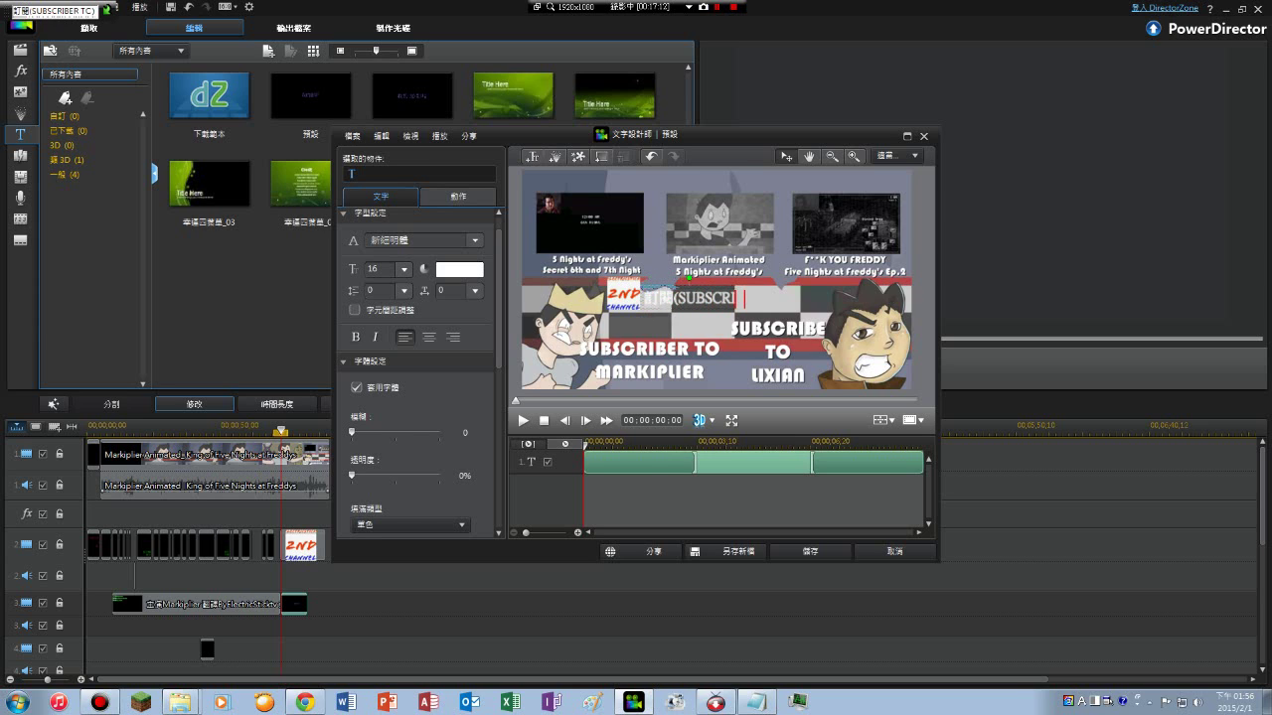
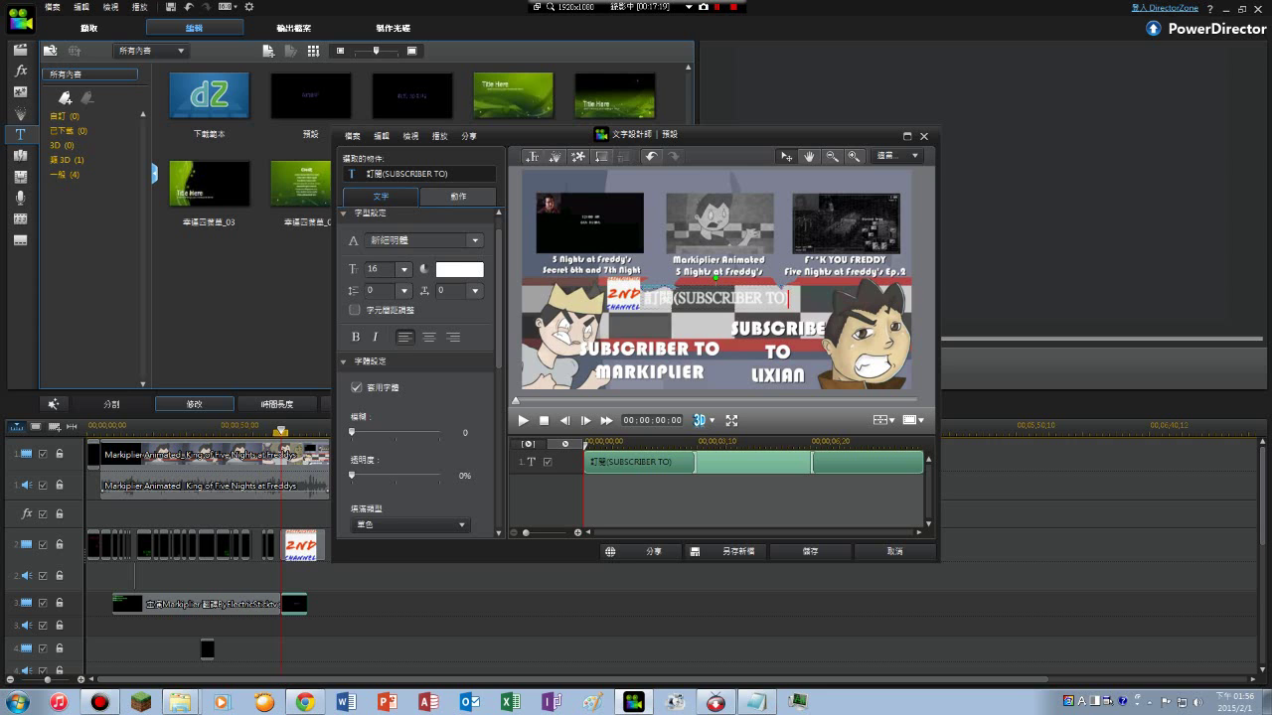
- Try to set the font fill color of the 訂閱(SUBSCRIBER TO) title to yellow
{"action": "scroll", "coordinate": [463, 508], "scroll_direction": "down", "scroll_amount": 1}
{"action": "left_click", "coordinate": [463, 507]}
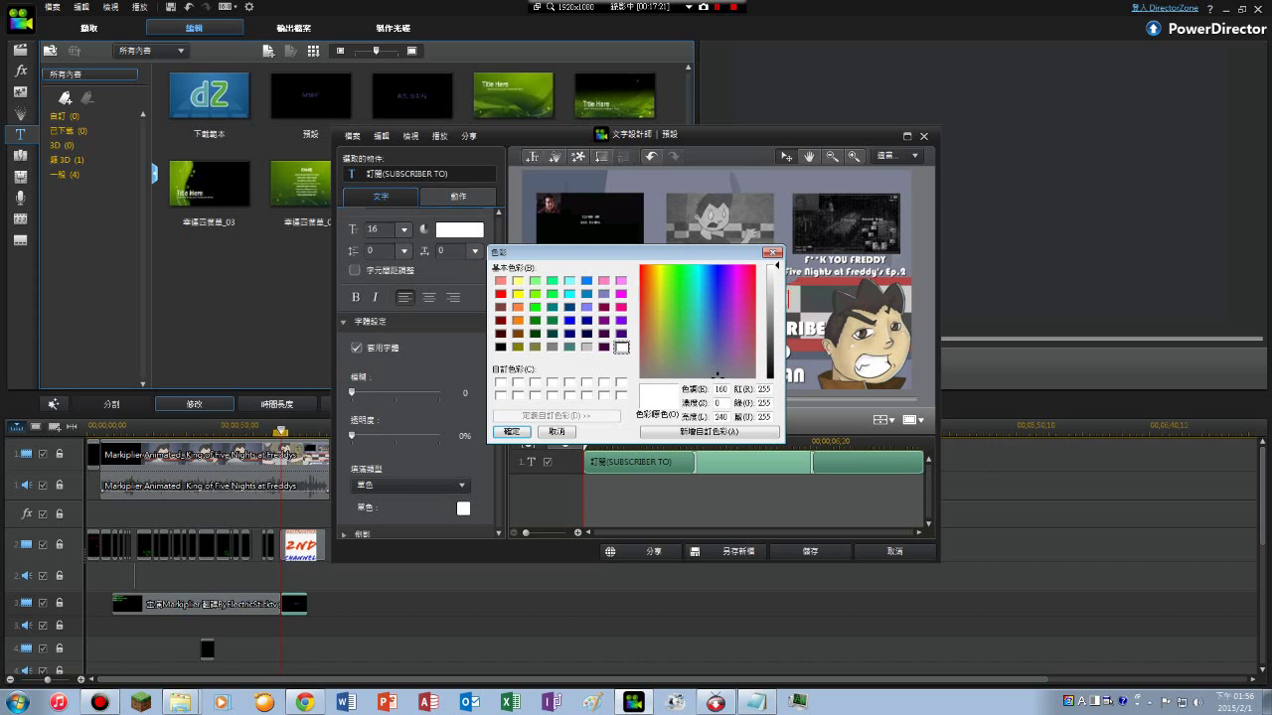
{"action": "left_click", "coordinate": [501, 347]}
{"action": "left_click", "coordinate": [518, 294]}
{"action": "left_click", "coordinate": [509, 431]}
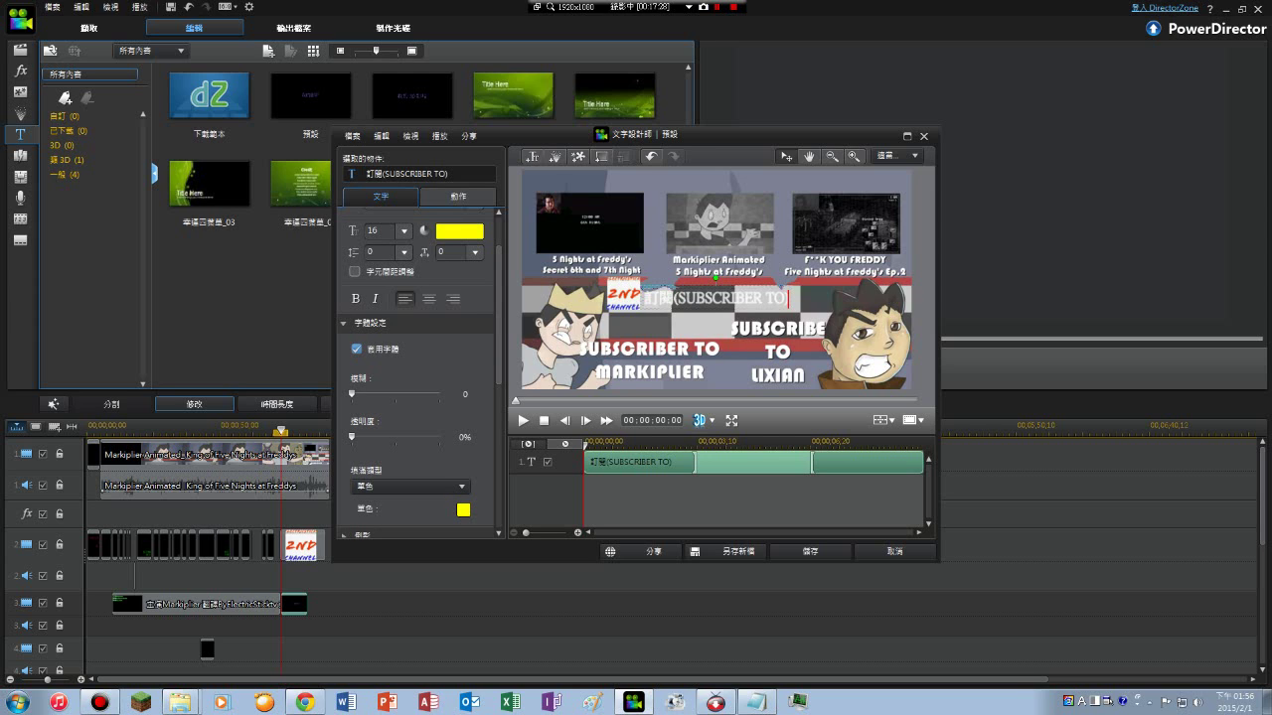
- Delete all of the 訂閱(SUBSCRIBER TO) text from the title
{"action": "key", "text": "BackSpace"}
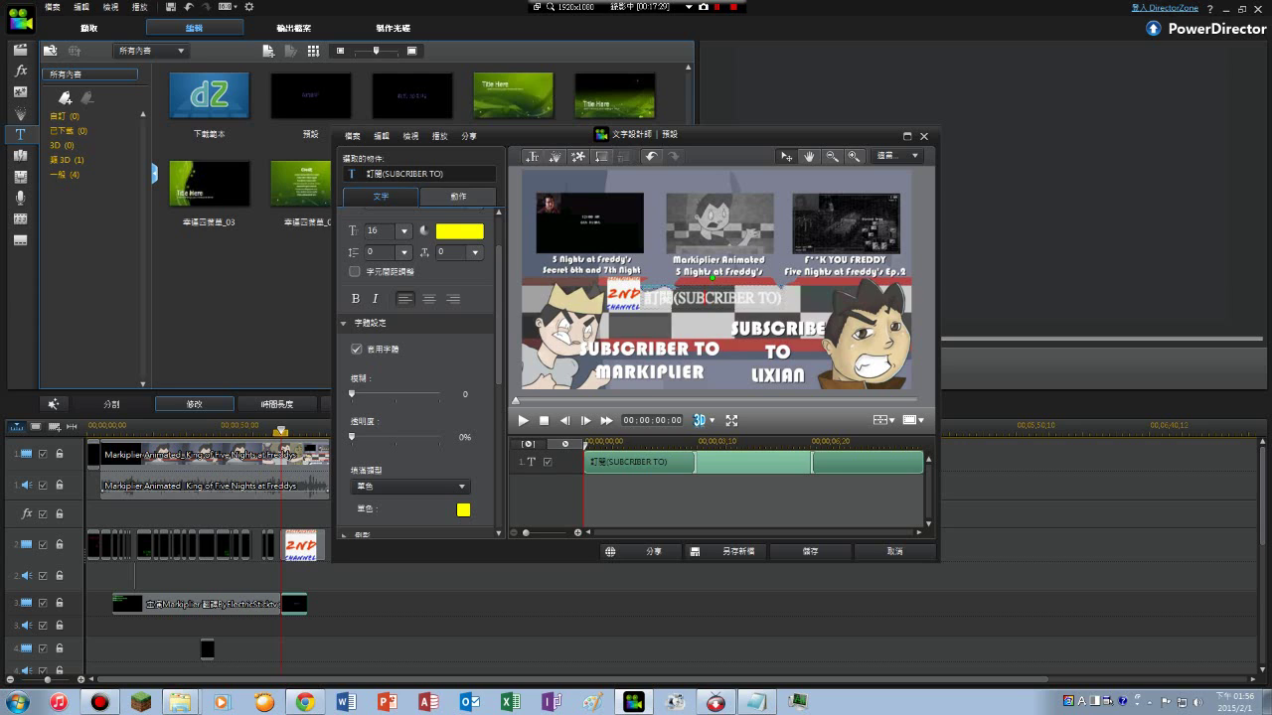
{"action": "key", "text": "BackSpace"}
{"action": "key", "text": "BackSpace"}
{"action": "key", "text": "BackSpace"}
{"action": "key", "text": "BackSpace"}
{"action": "key", "text": "BackSpace"}
{"action": "key", "text": "BackSpace"}
{"action": "key", "text": "BackSpace"}
{"action": "key", "text": "BackSpace"}
{"action": "key", "text": "BackSpace"}
{"action": "key", "text": "BackSpace"}
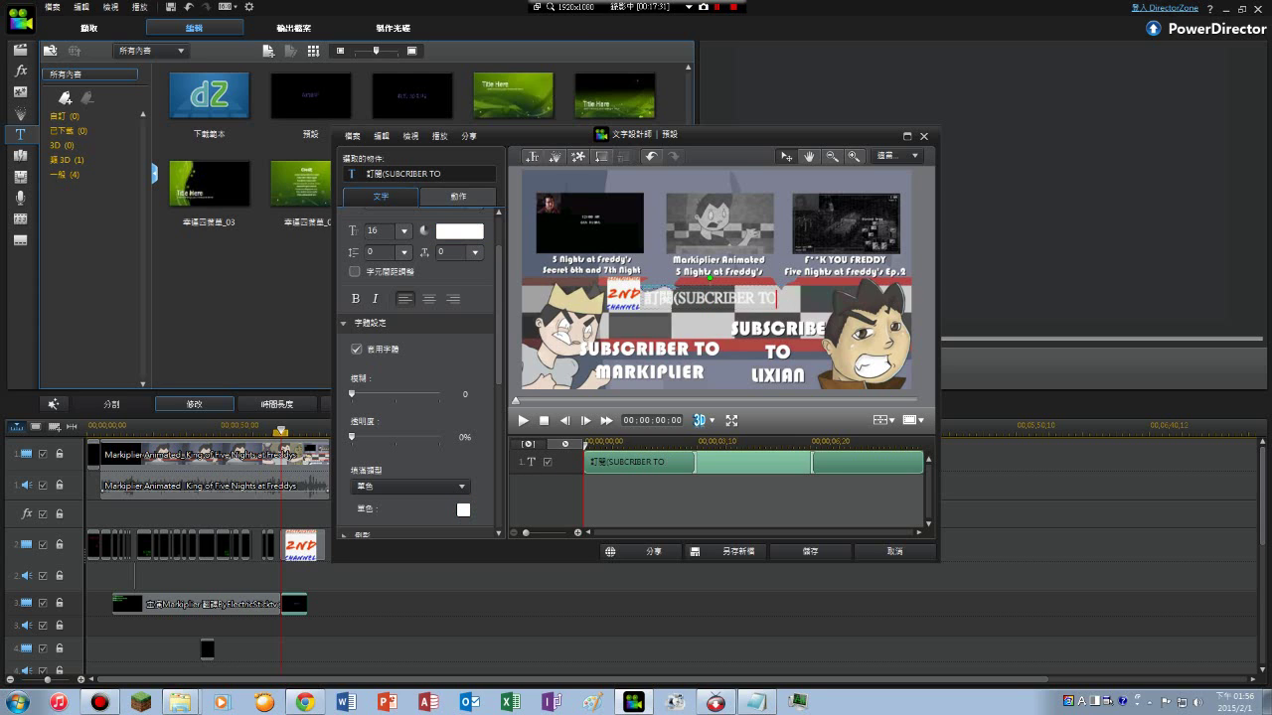
{"action": "key", "text": "BackSpace"}
{"action": "key", "text": "BackSpace"}
{"action": "key", "text": "BackSpace"}
{"action": "key", "text": "BackSpace"}
{"action": "key", "text": "BackSpace"}
{"action": "key", "text": "BackSpace"}
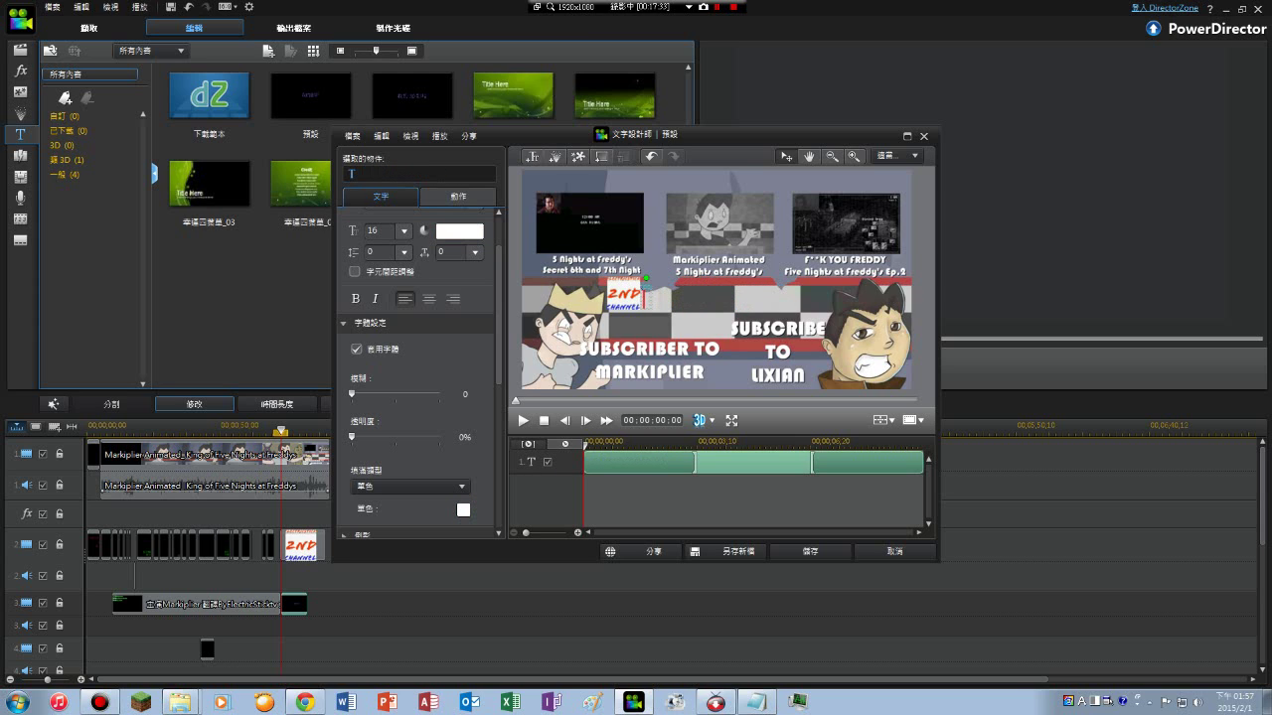
- Set the font fill color of the empty title to yellow
{"action": "key", "text": "shift"}
{"action": "type", "text": "訂閱訂閱"}
{"action": "key", "text": "BackSpace"}
{"action": "key", "text": "BackSpace"}
{"action": "left_click", "coordinate": [463, 510]}
{"action": "left_click", "coordinate": [518, 294]}
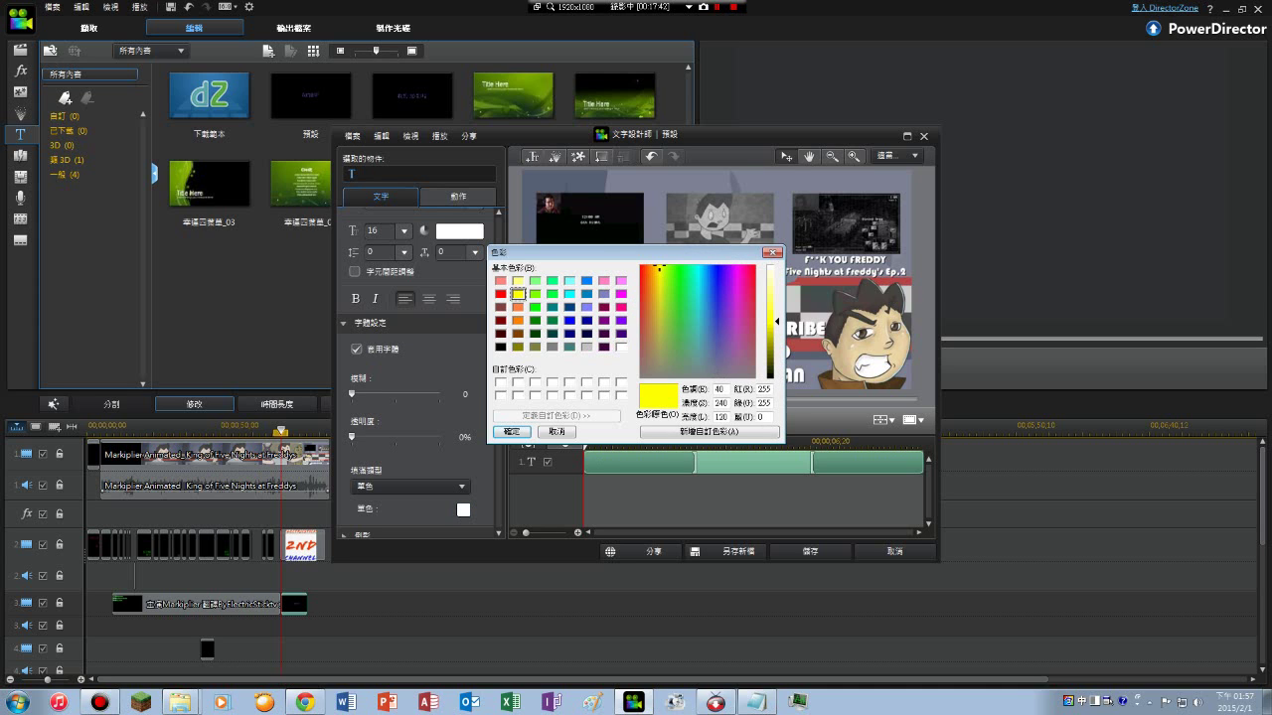
{"action": "left_click", "coordinate": [512, 431]}
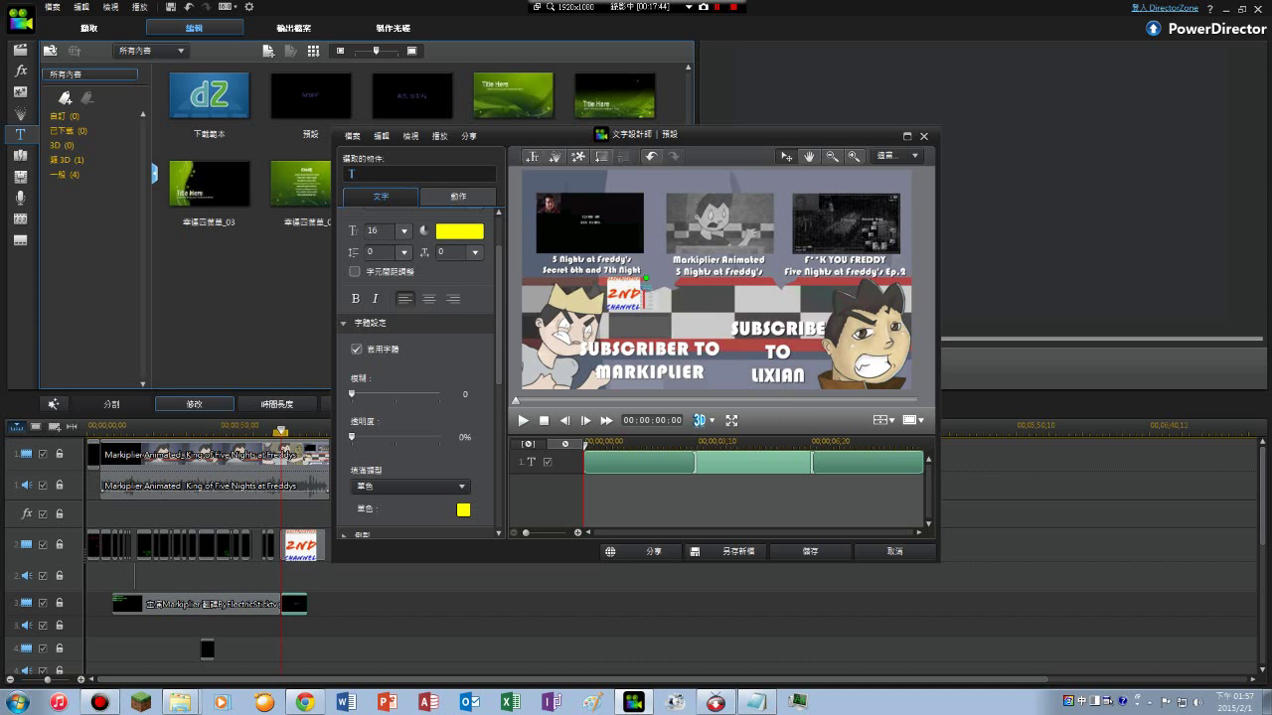
- Enter 訂閱 in the title and enable its text shadow with the shadow color set to black
{"action": "scroll", "coordinate": [417, 372], "scroll_direction": "down", "scroll_amount": 5}
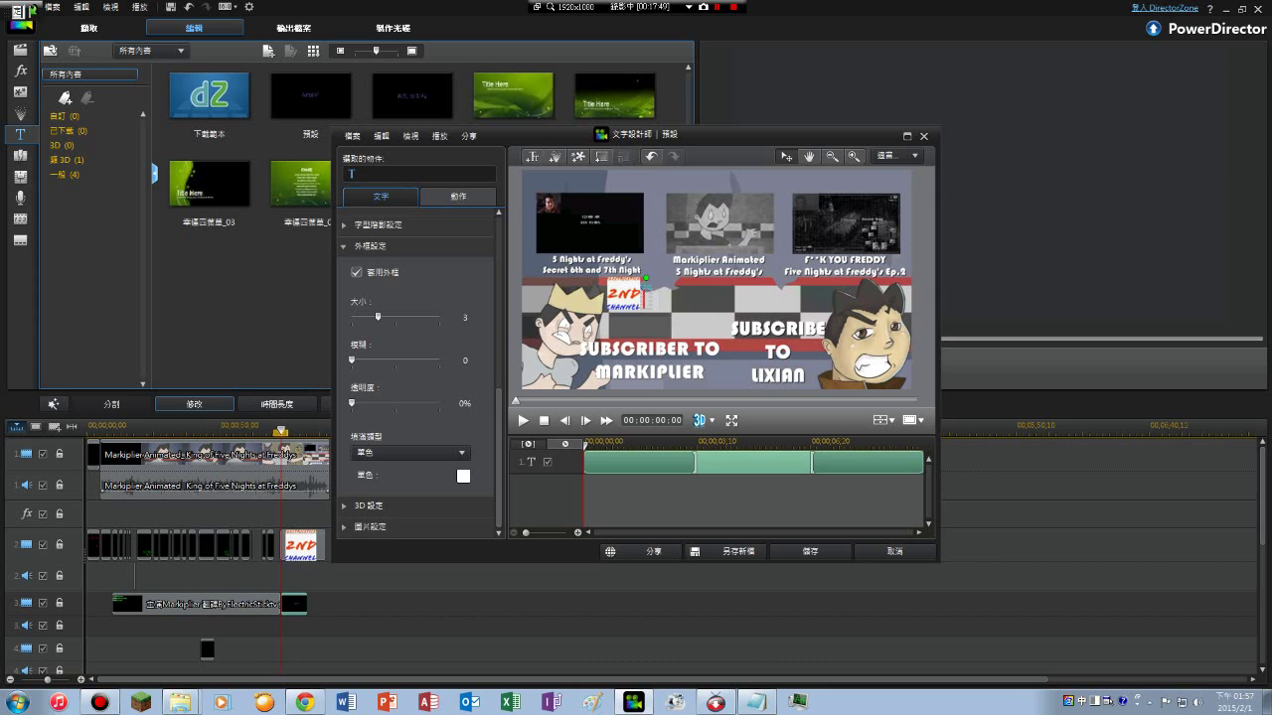
{"action": "type", "text": "訂閱"}
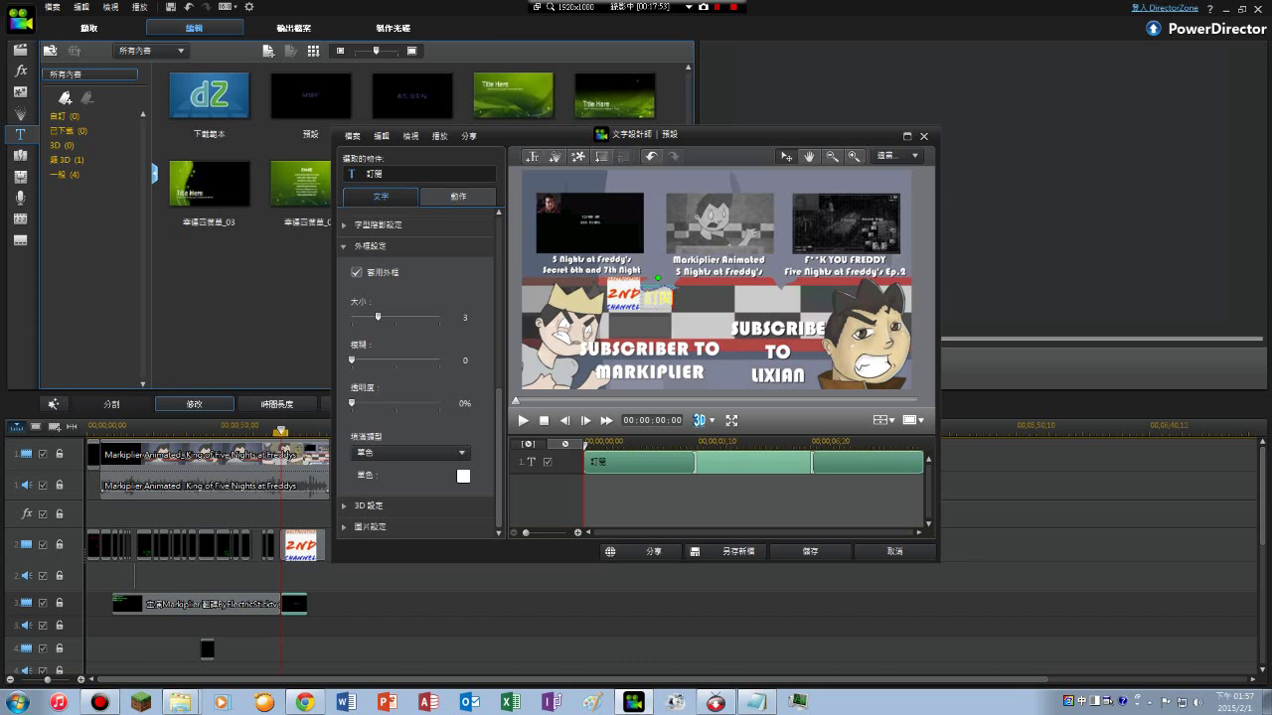
{"action": "scroll", "coordinate": [418, 368], "scroll_direction": "up", "scroll_amount": 1}
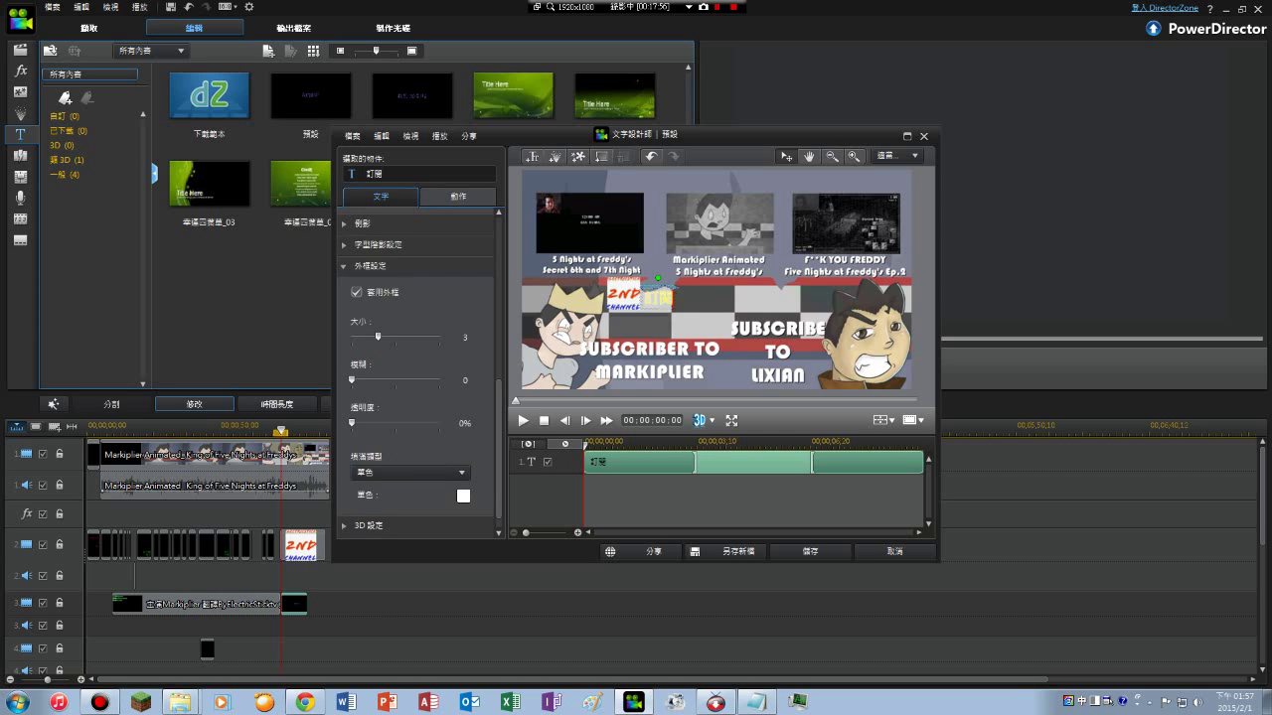
{"action": "left_click", "coordinate": [345, 244]}
{"action": "left_click", "coordinate": [356, 245]}
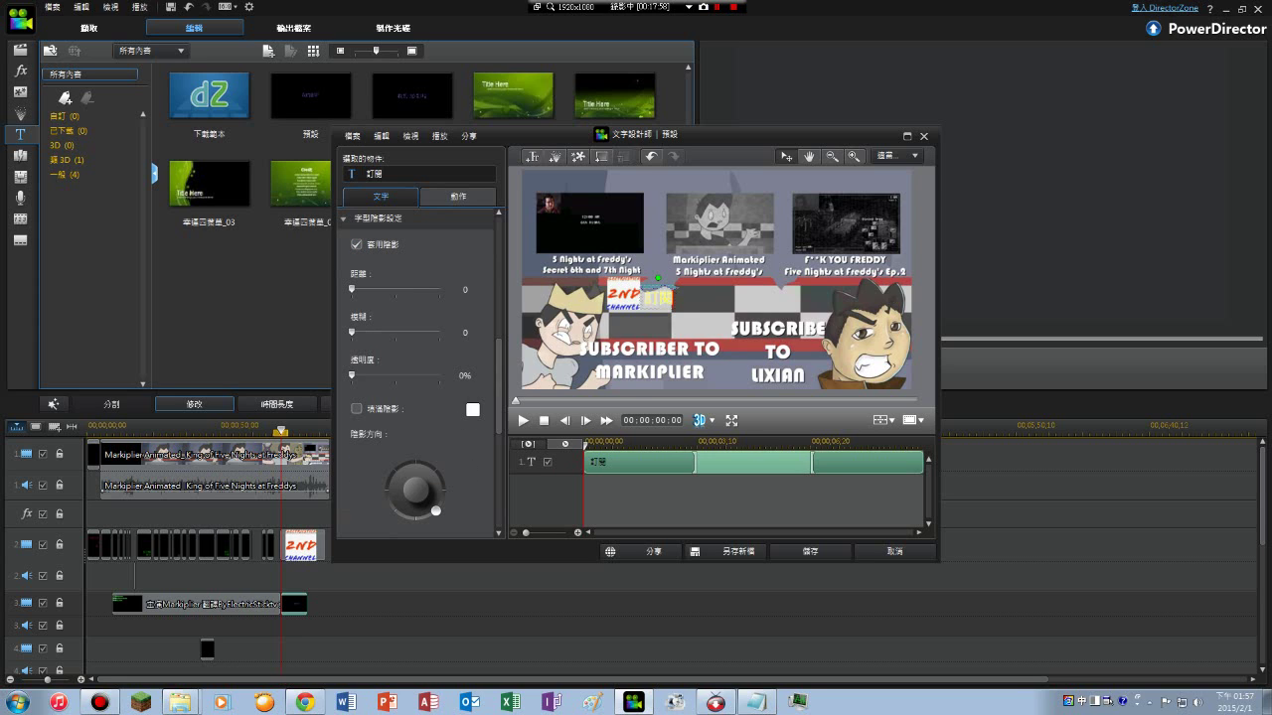
{"action": "left_click", "coordinate": [473, 409]}
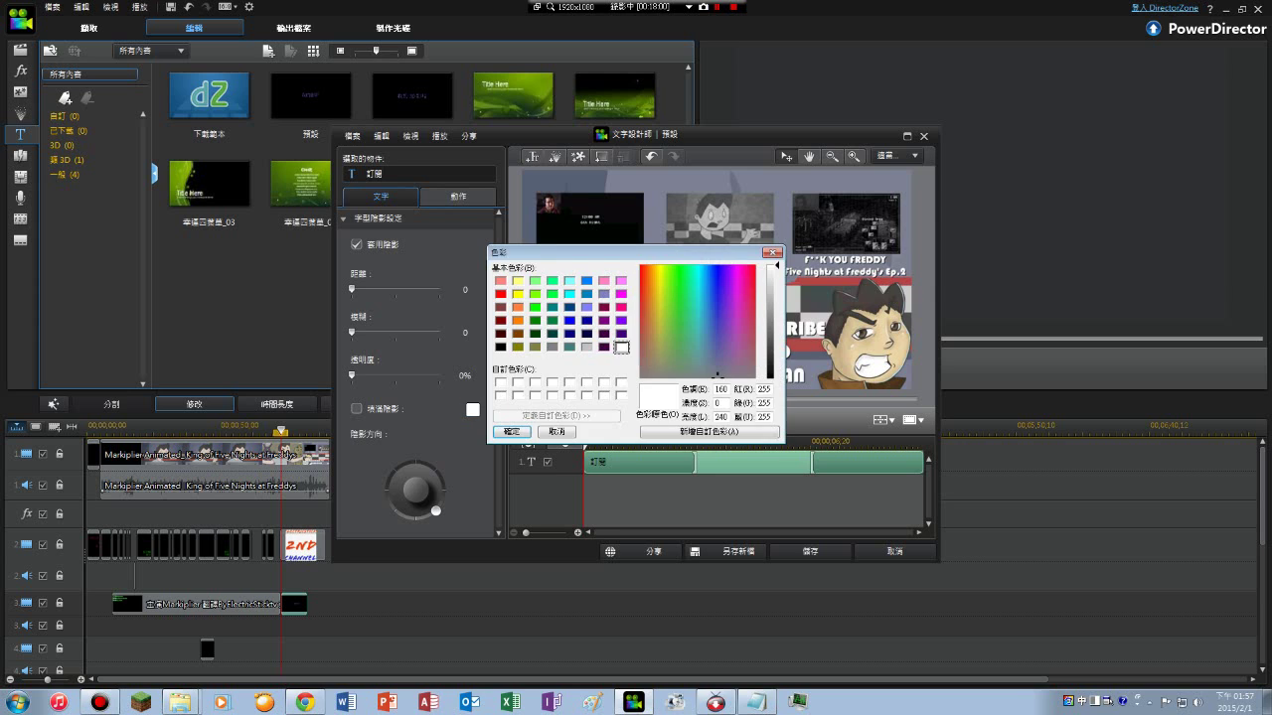
{"action": "left_click", "coordinate": [502, 348]}
{"action": "left_click", "coordinate": [511, 433]}
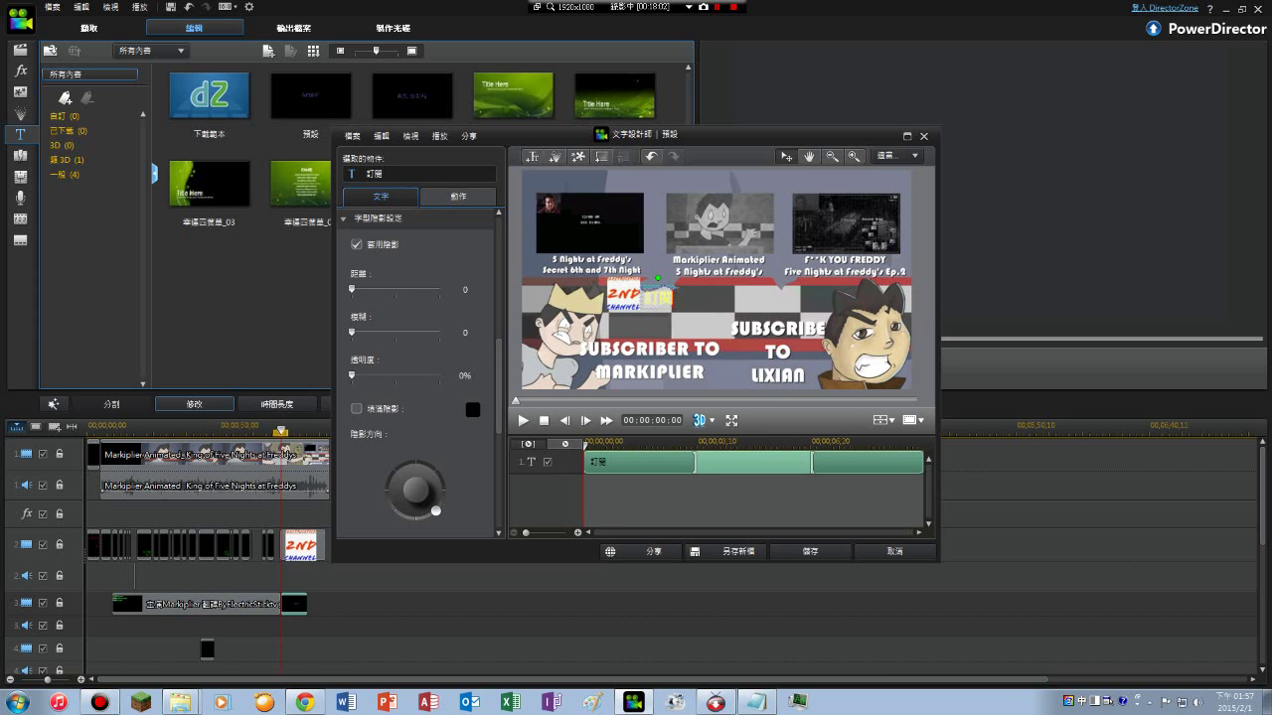
- Retype the title as 訂閱(SUBSCRIBER TO) with ElectricSticktv on a second line, nudge it slightly upward, and save it
{"action": "key", "text": "BackSpace"}
{"action": "key", "text": "BackSpace"}
{"action": "type", "text": "訂閱"}
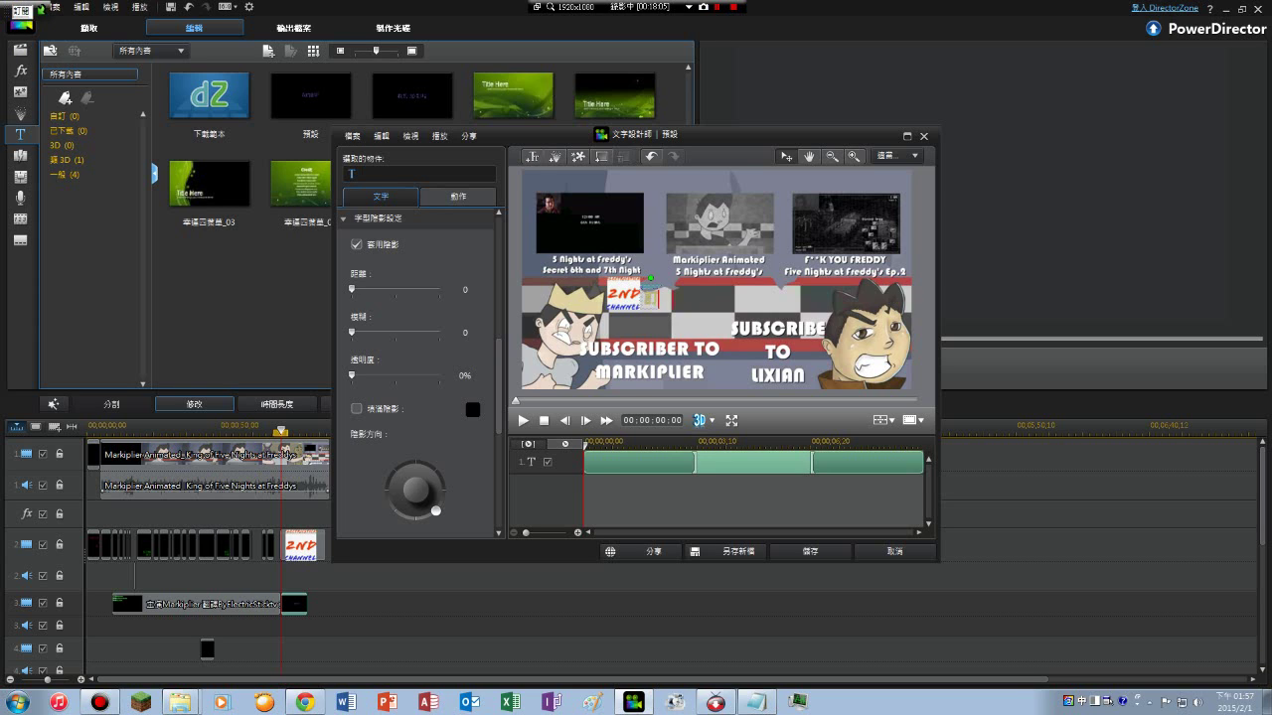
{"action": "type", "text": "閱"}
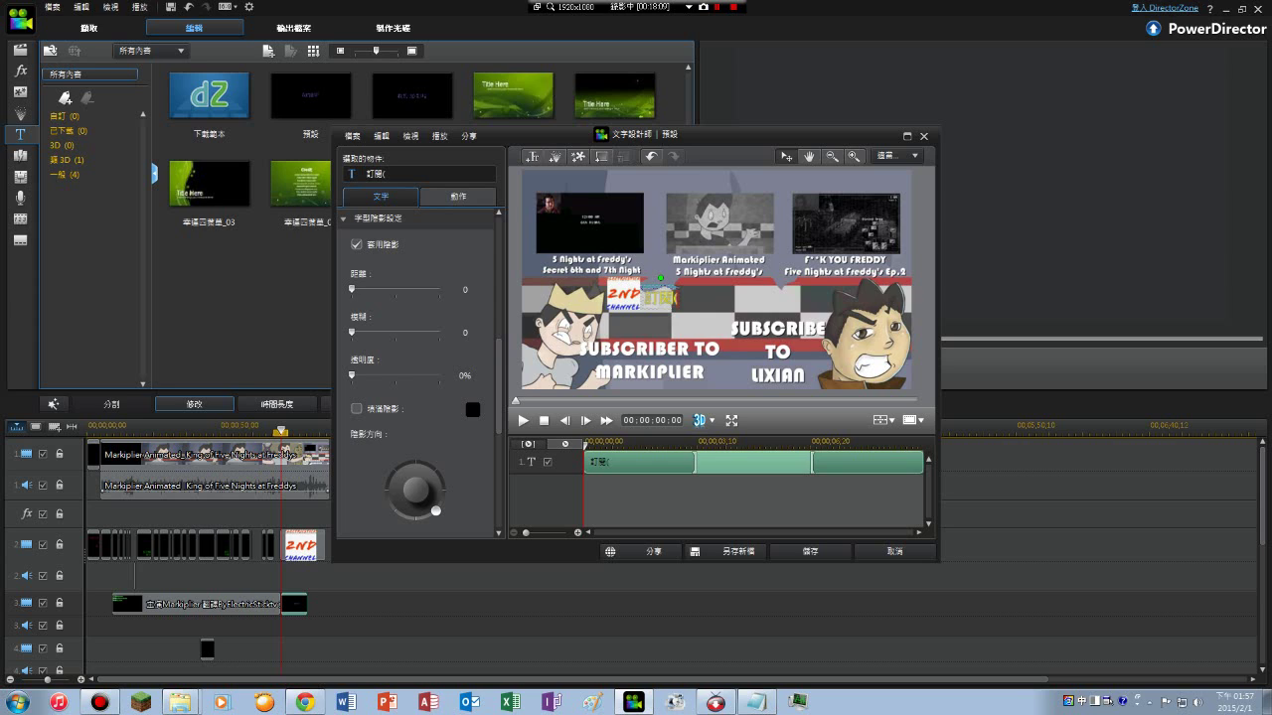
{"action": "type", "text": "("}
{"action": "key", "text": "BackSpace"}
{"action": "type", "text": "SUBSC"}
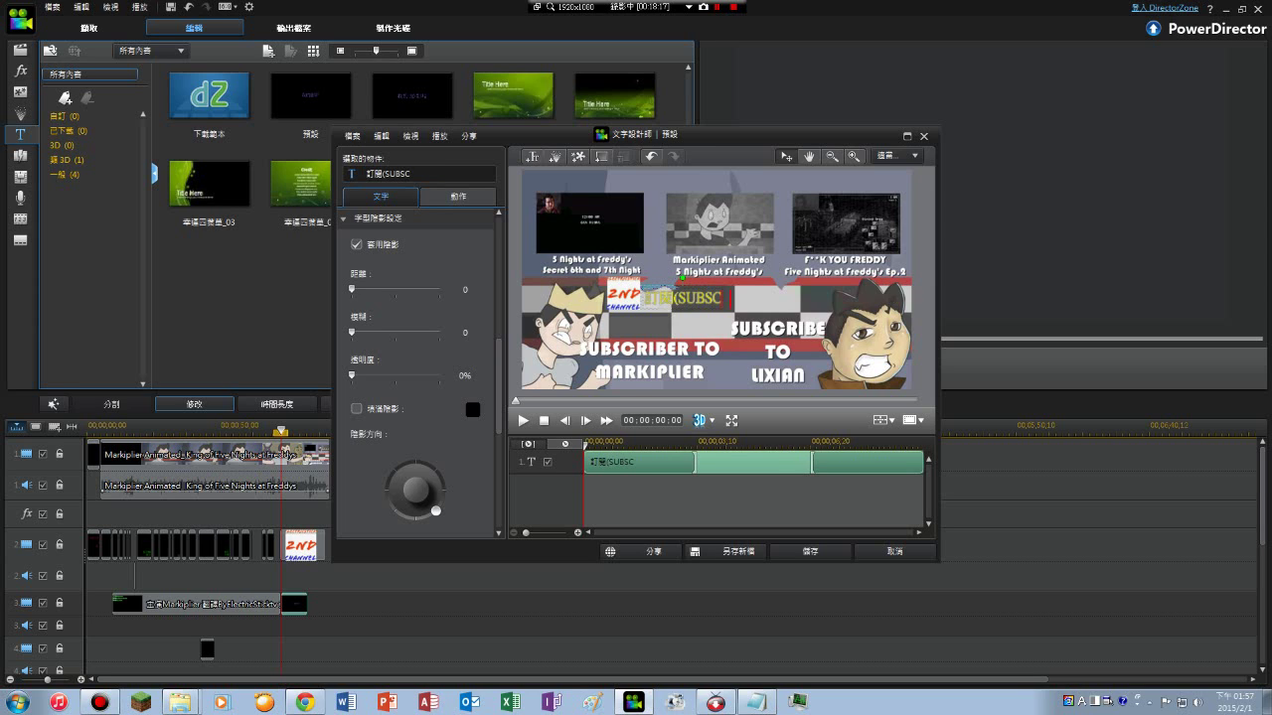
{"action": "type", "text": "RIBER TO) "}
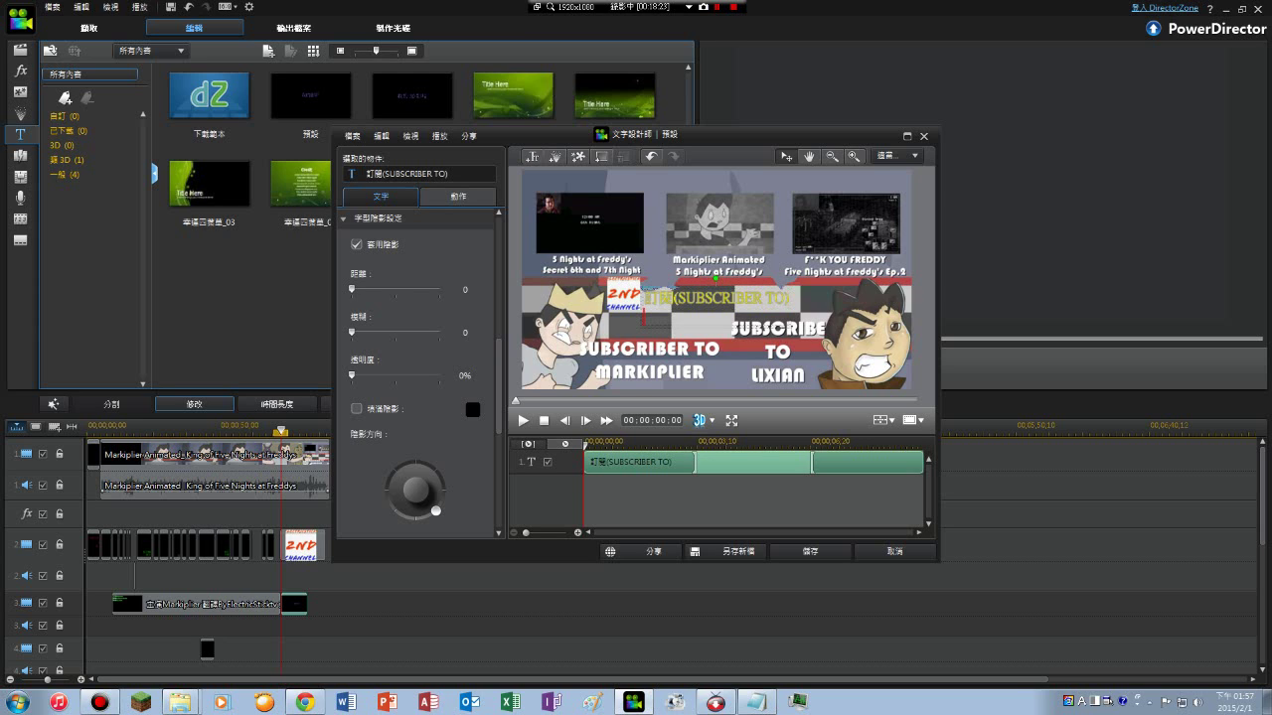
{"action": "type", "text": "ElectricSticktv"}
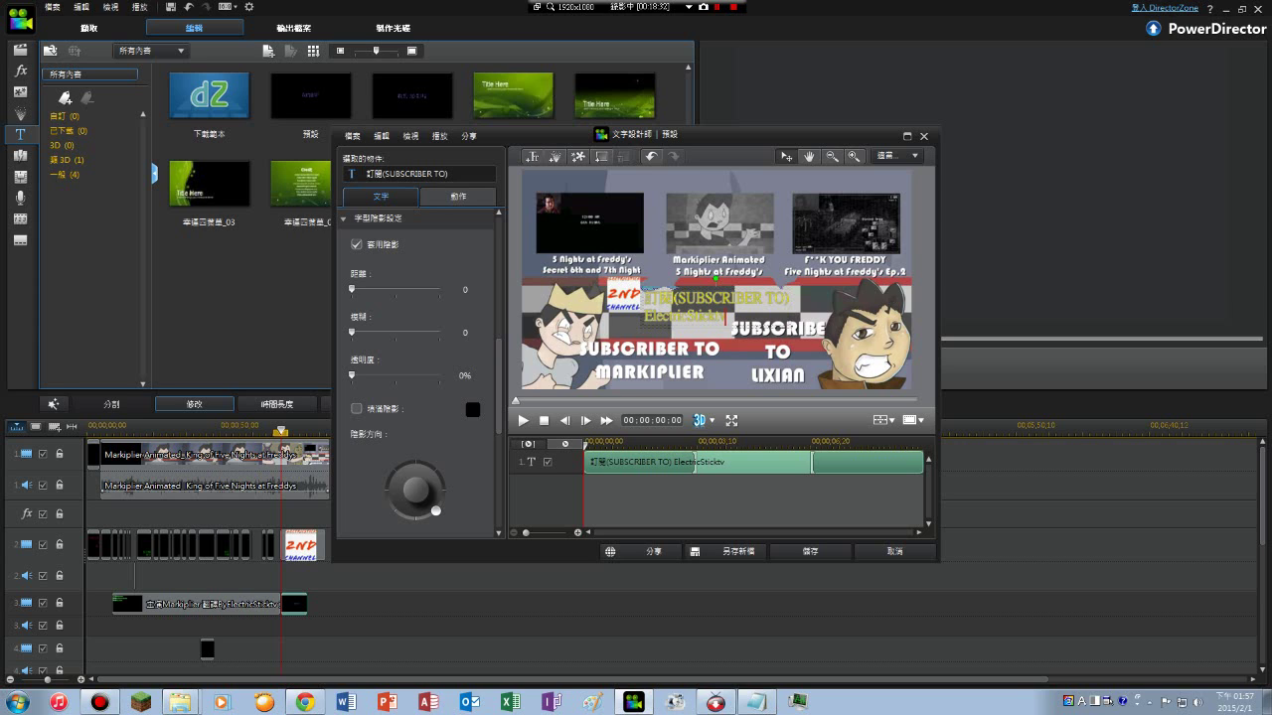
{"action": "left_click_drag", "start_coordinate": [716, 288], "coordinate": [713, 275]}
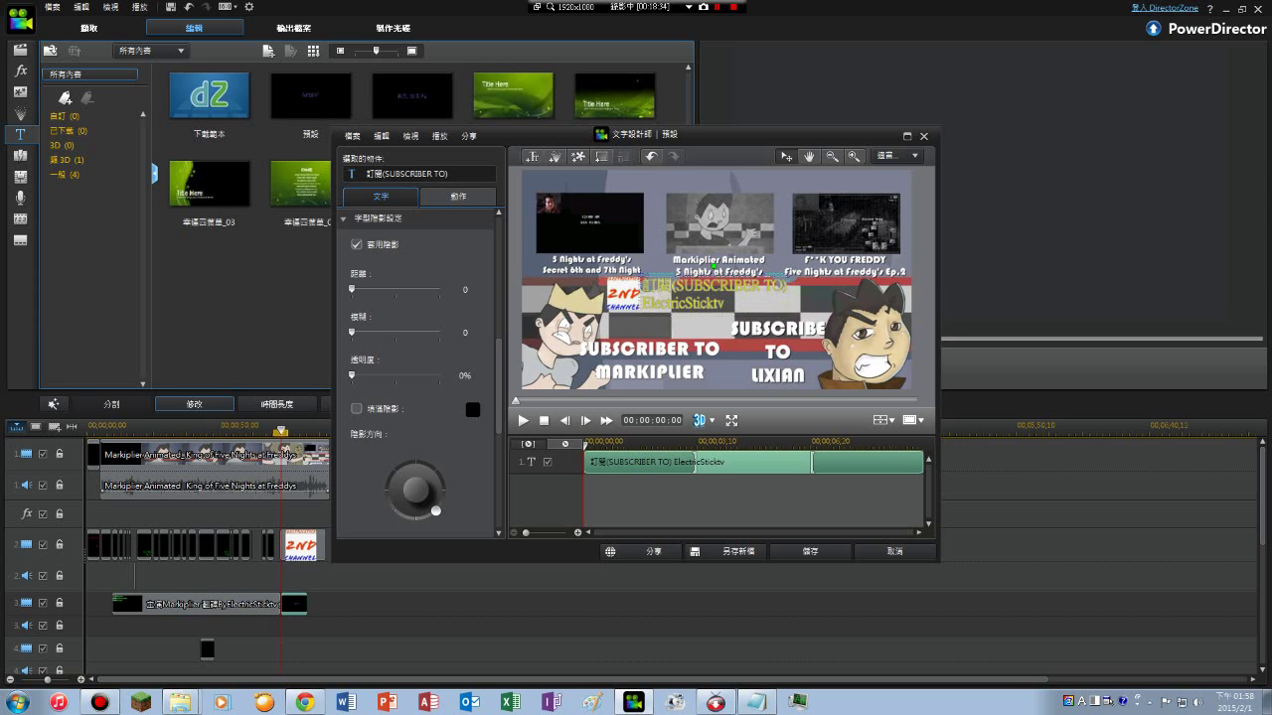
{"action": "left_click", "coordinate": [807, 553]}
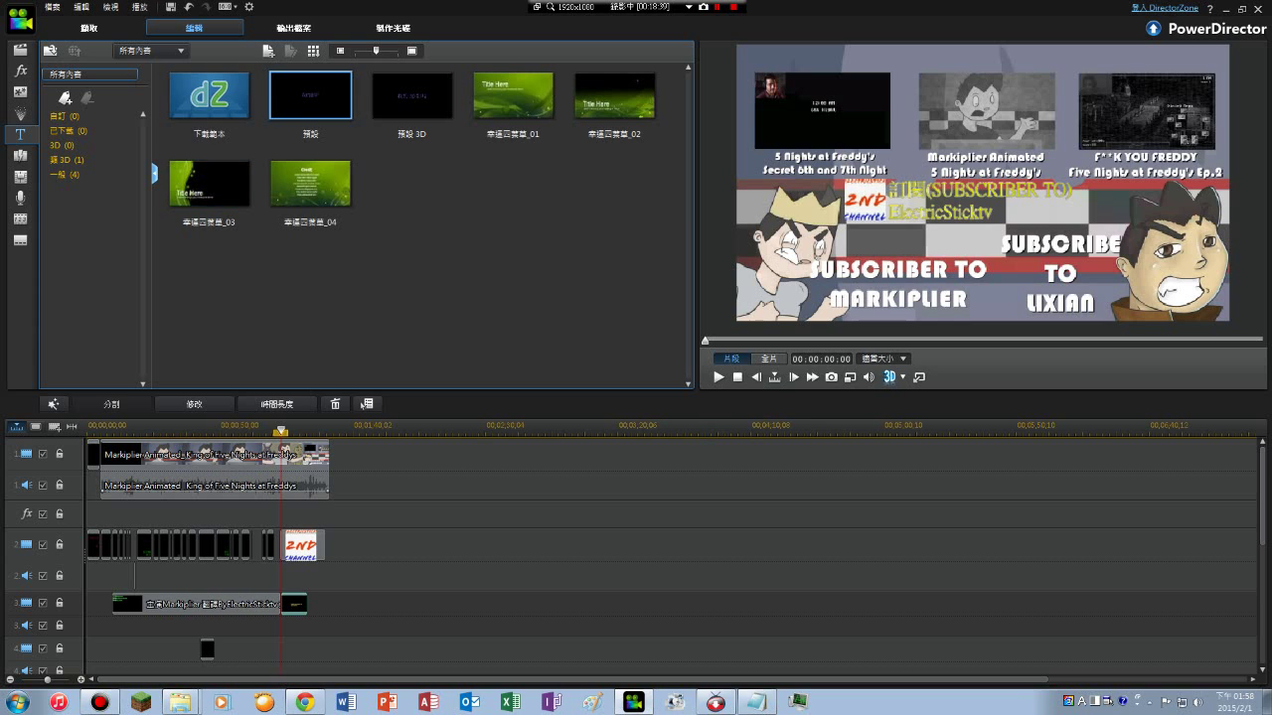
- Insert a default title on track 4 beneath the yellow title's start, and lengthen the yellow title to end with the 2ND CHANNEL image
{"action": "left_click_drag", "start_coordinate": [303, 109], "coordinate": [295, 651]}
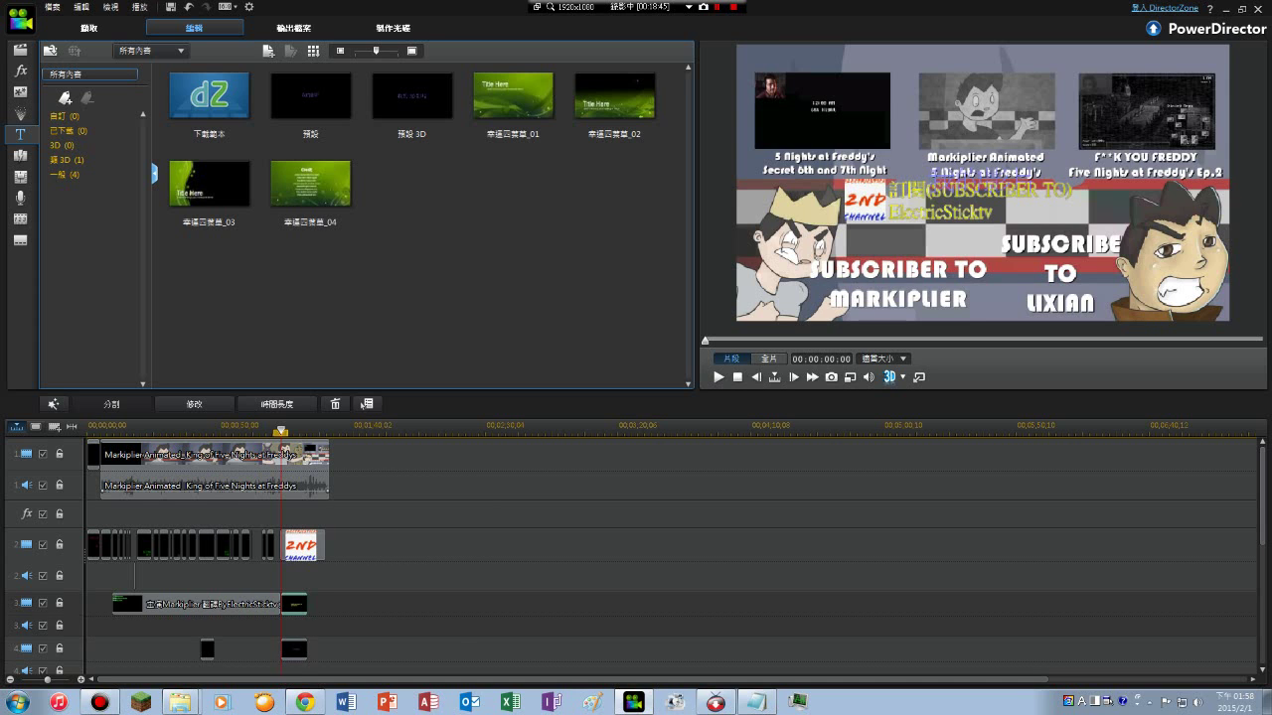
{"action": "left_click_drag", "start_coordinate": [306, 604], "coordinate": [325, 604]}
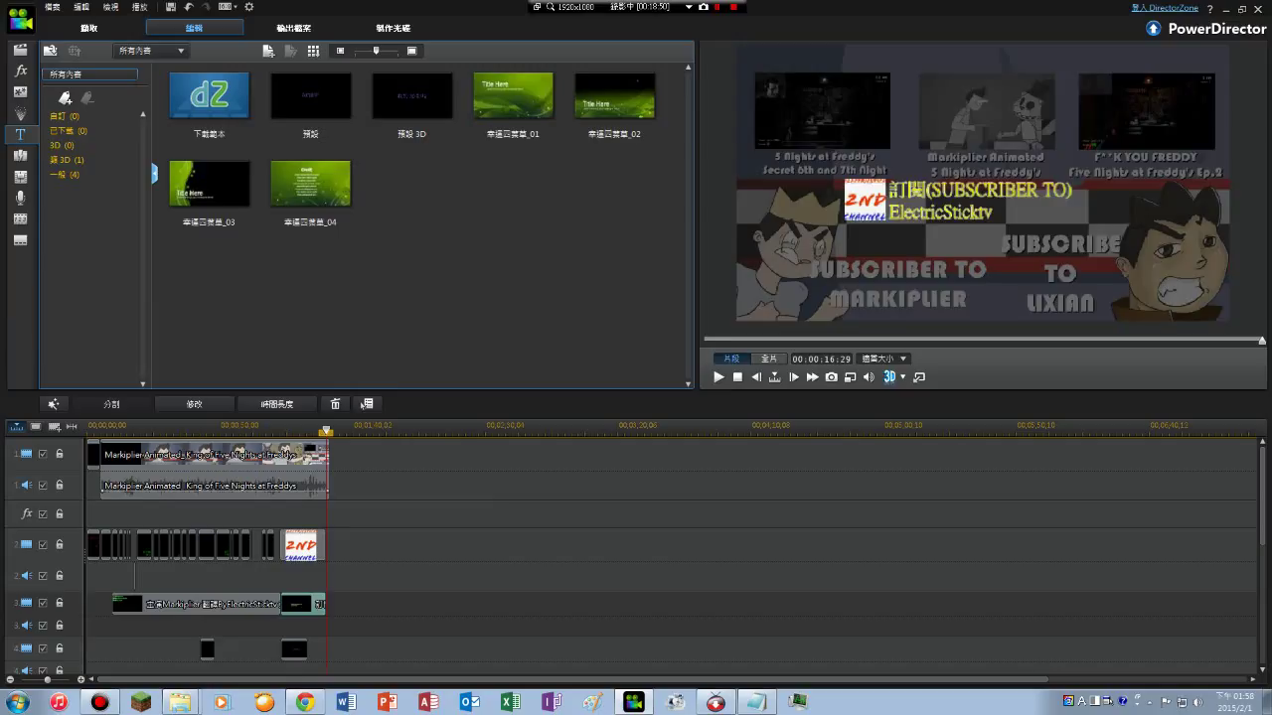
{"action": "left_click", "coordinate": [339, 569]}
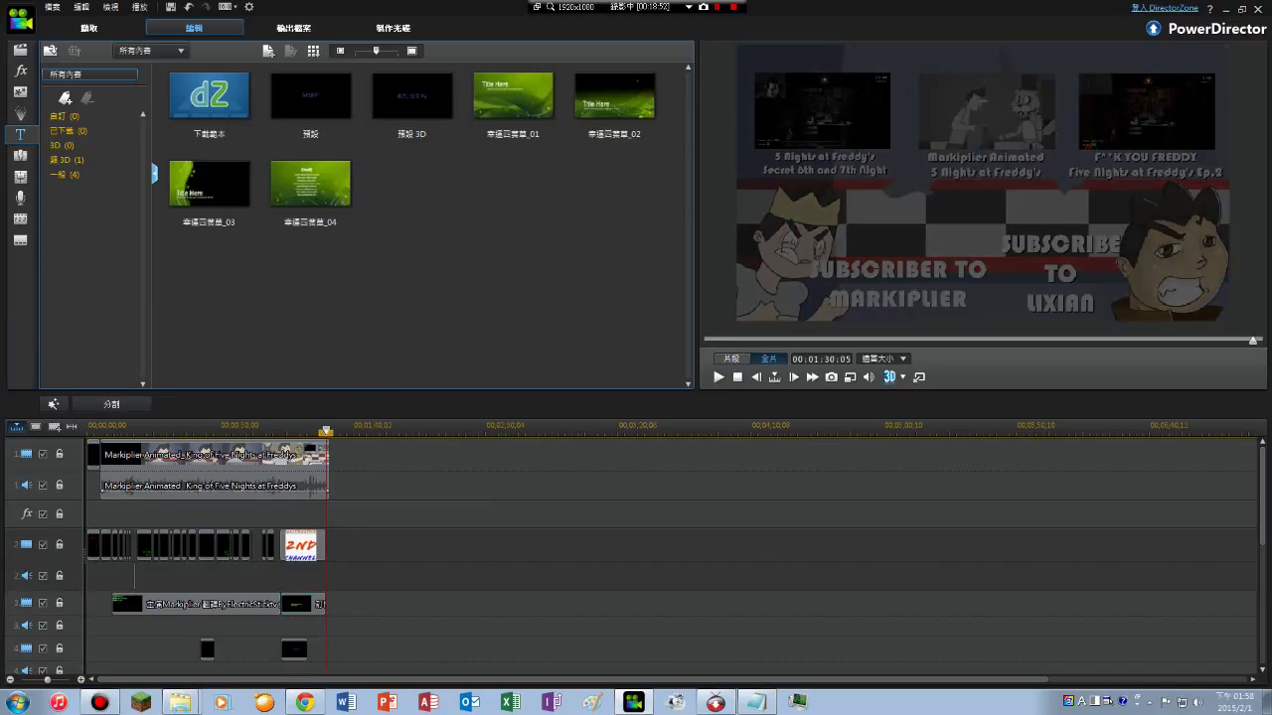
- Open the default title on track 4 for editing at the end screen and move its text to the frame's upper edge, above the middle thumbnail
{"action": "left_click_drag", "start_coordinate": [325, 430], "coordinate": [288, 430]}
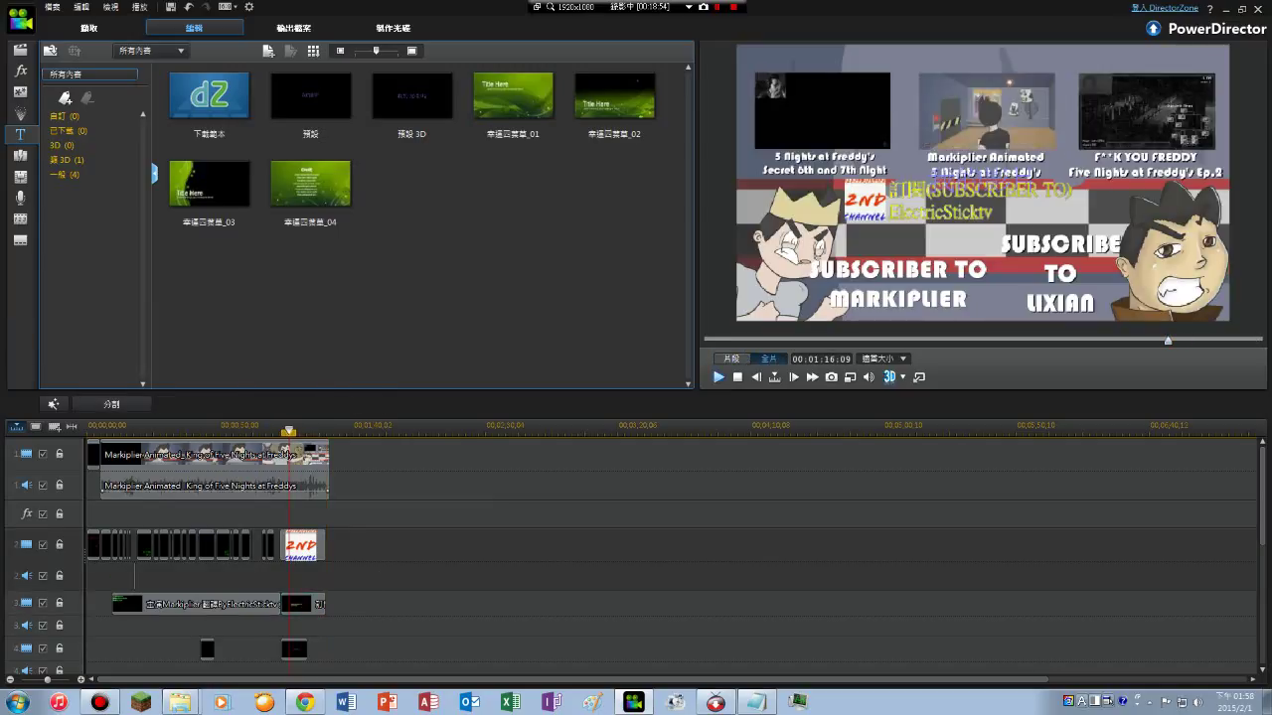
{"action": "left_click", "coordinate": [294, 649]}
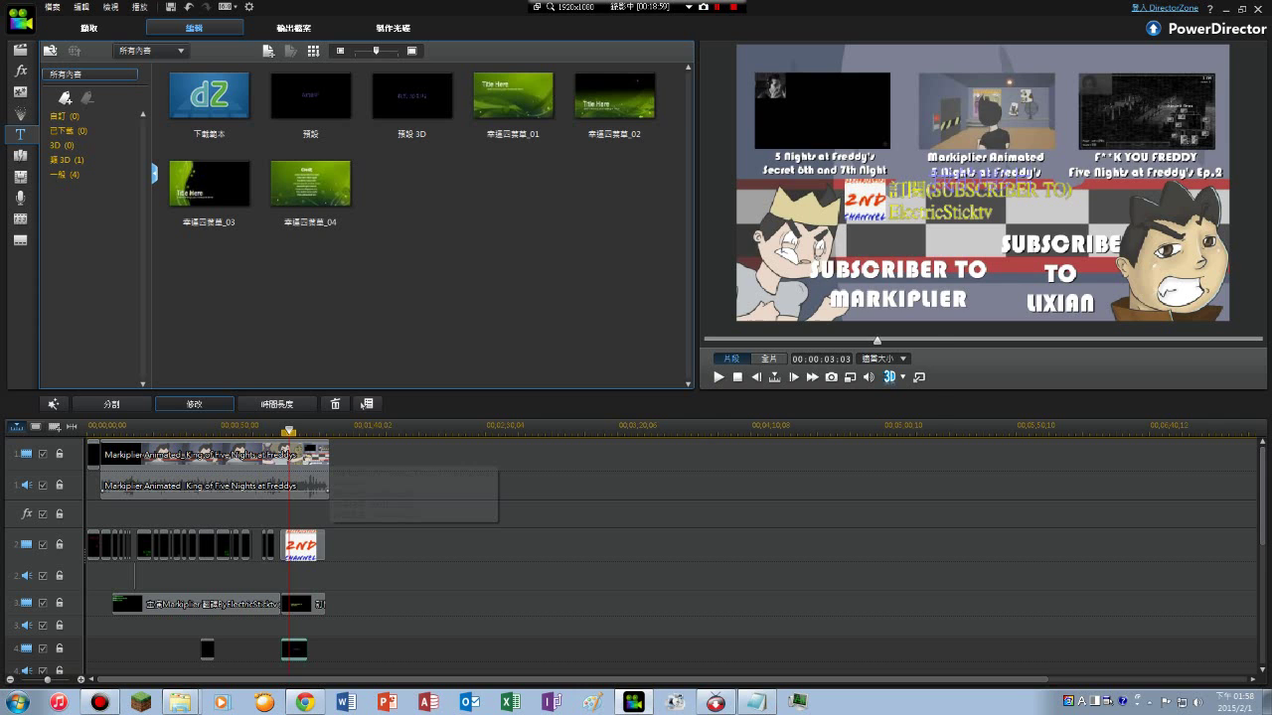
{"action": "left_click", "coordinate": [194, 404]}
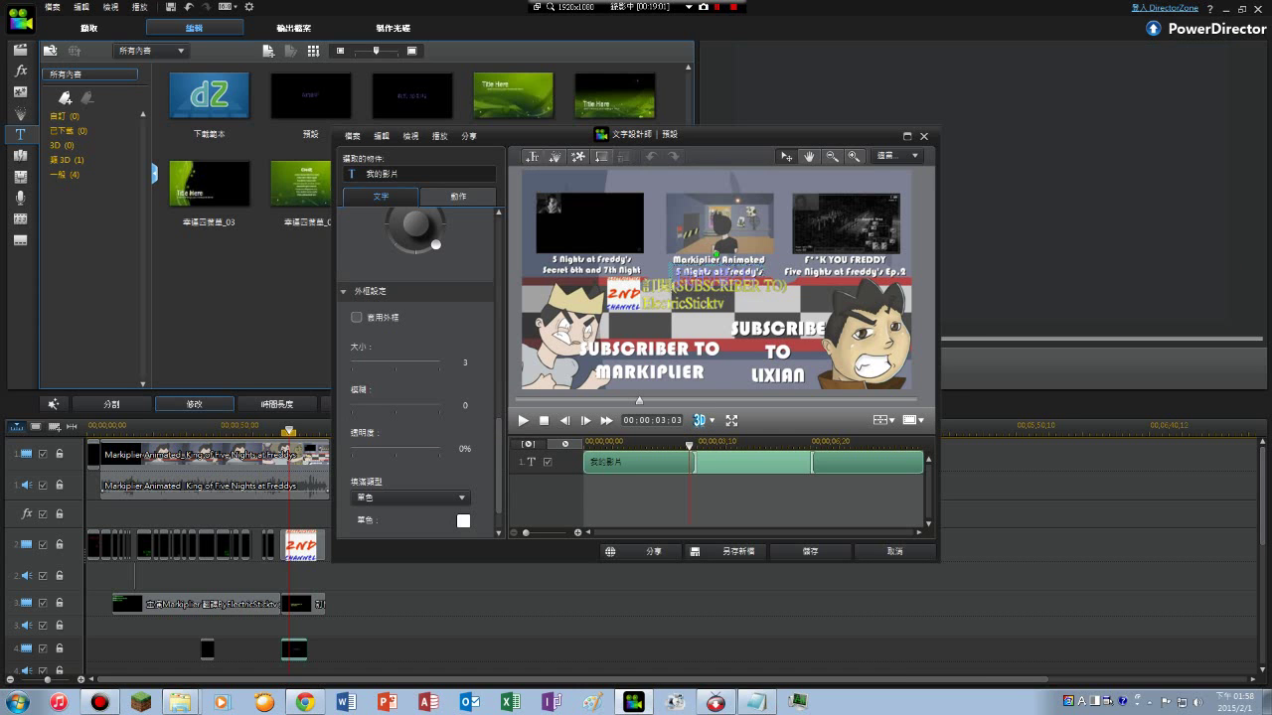
{"action": "left_click", "coordinate": [718, 274]}
{"action": "left_click_drag", "start_coordinate": [716, 264], "coordinate": [707, 172]}
- Set the font fill color of the track 4 title to bright green
{"action": "scroll", "coordinate": [417, 368], "scroll_direction": "up", "scroll_amount": 5}
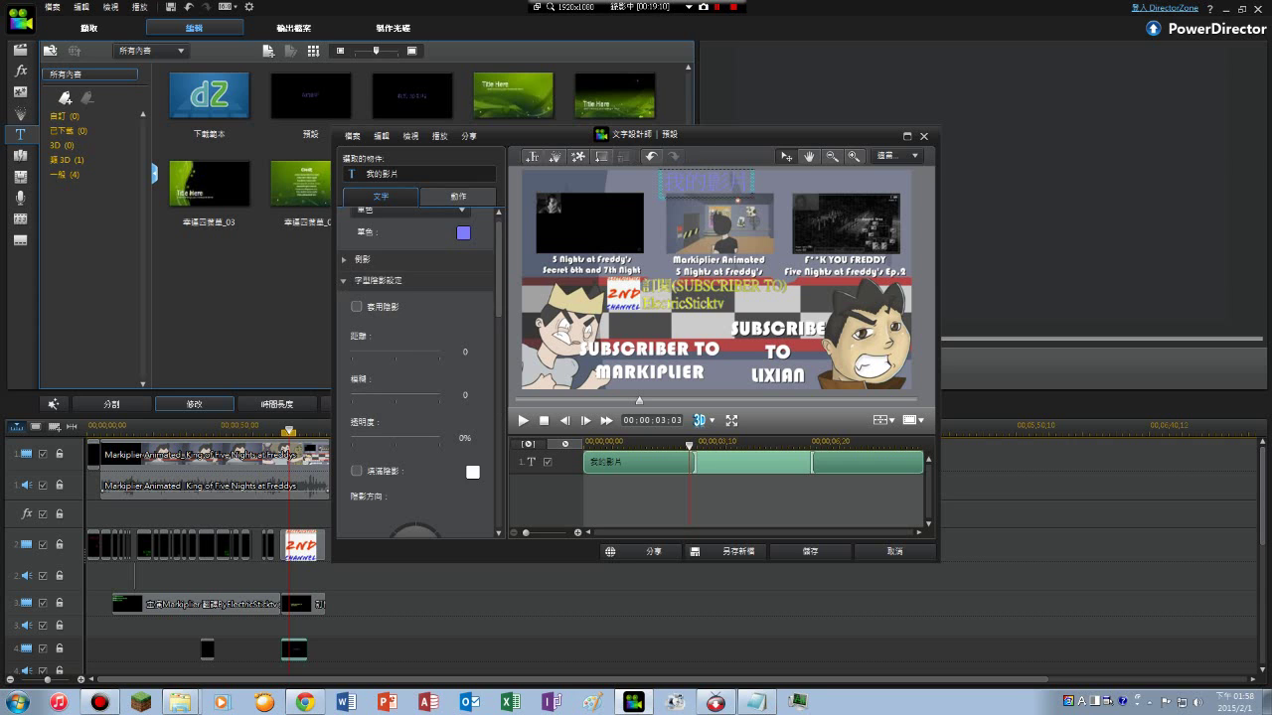
{"action": "scroll", "coordinate": [453, 349], "scroll_direction": "down", "scroll_amount": 1}
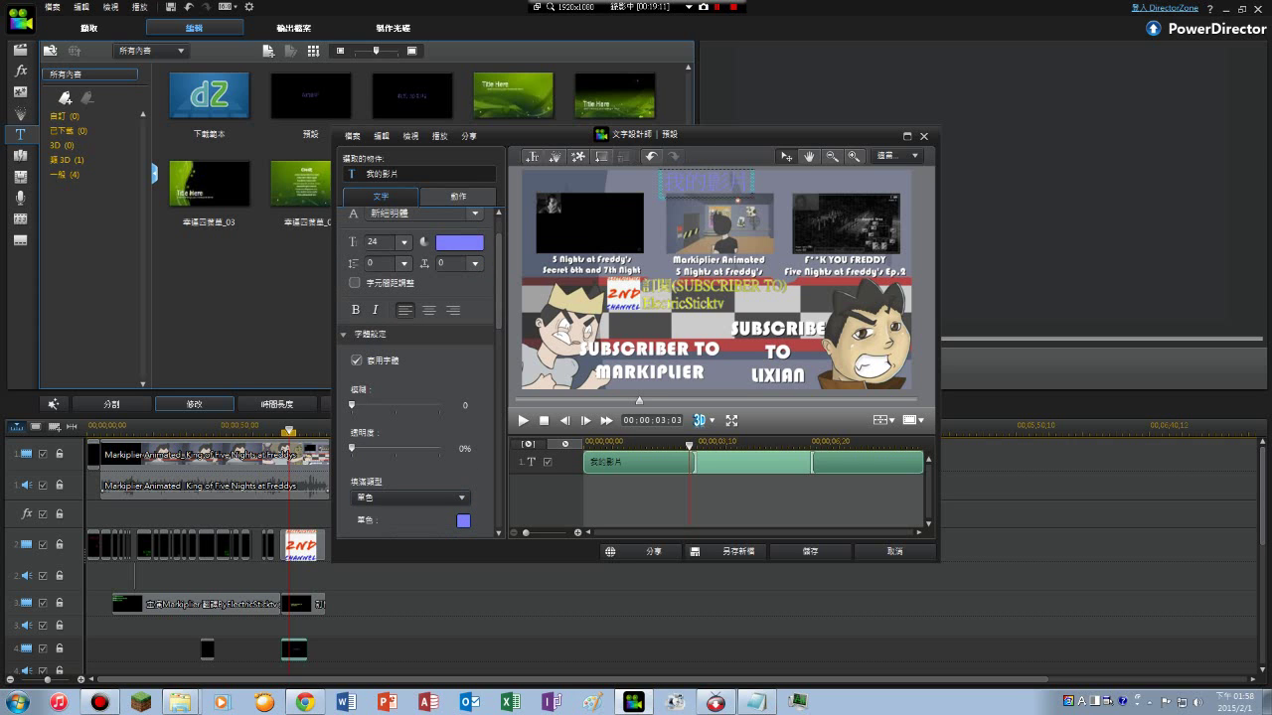
{"action": "left_click", "coordinate": [463, 520]}
{"action": "left_click", "coordinate": [534, 307]}
{"action": "left_click", "coordinate": [511, 431]}
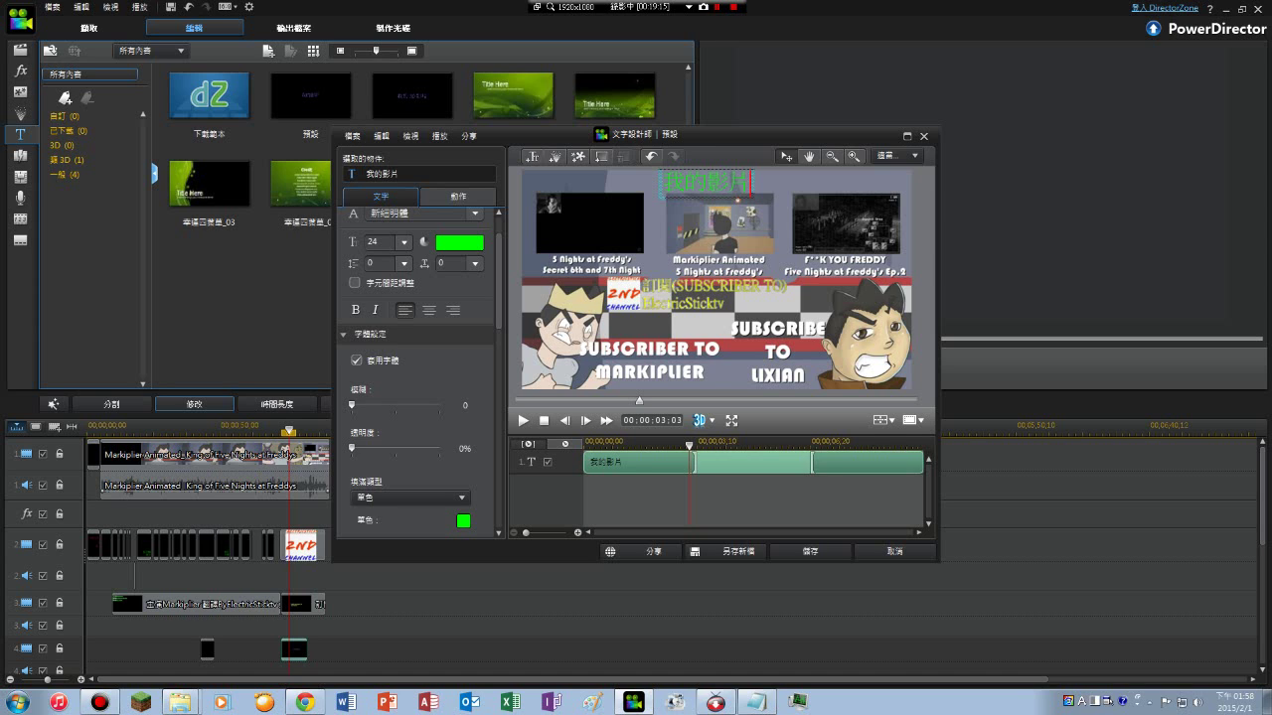
- Clear the placeholder text of the green title and begin it with an opening parenthesis
{"action": "key", "text": "BackSpace"}
{"action": "key", "text": "BackSpace"}
{"action": "key", "text": "BackSpace"}
{"action": "key", "text": "BackSpace"}
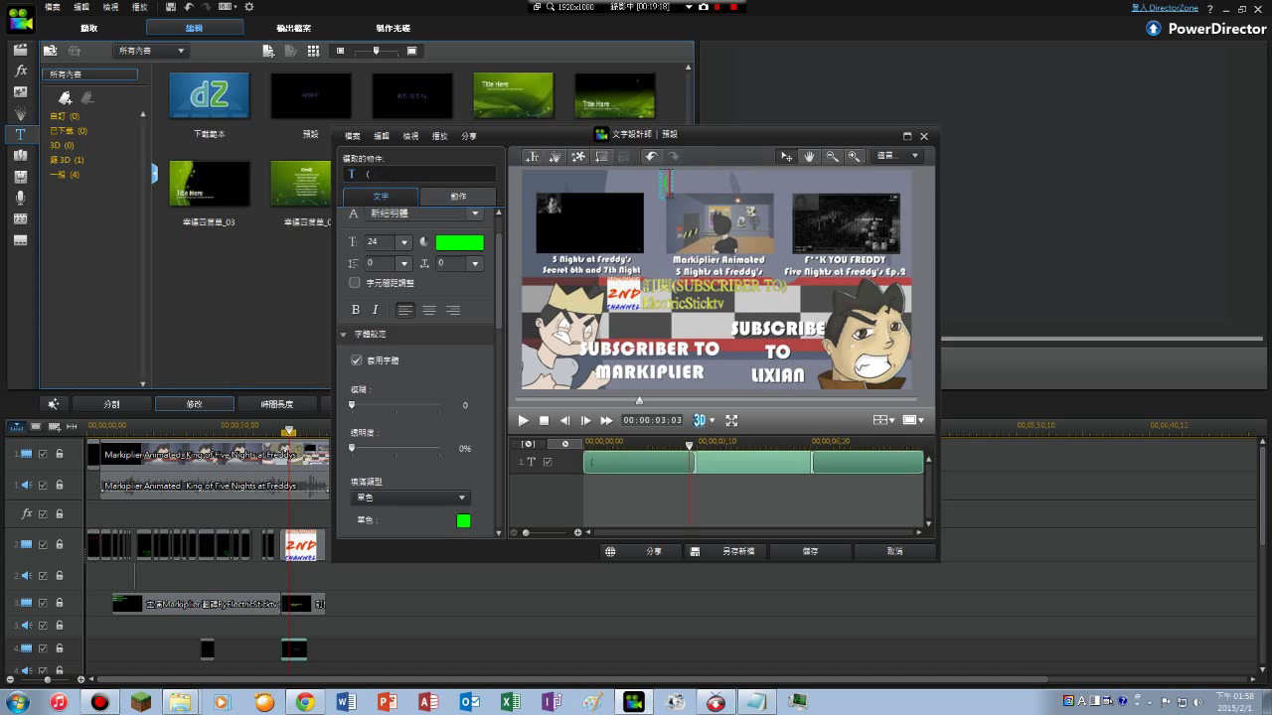
{"action": "type", "text": "(nji3u.3xu06ru,6y94"}
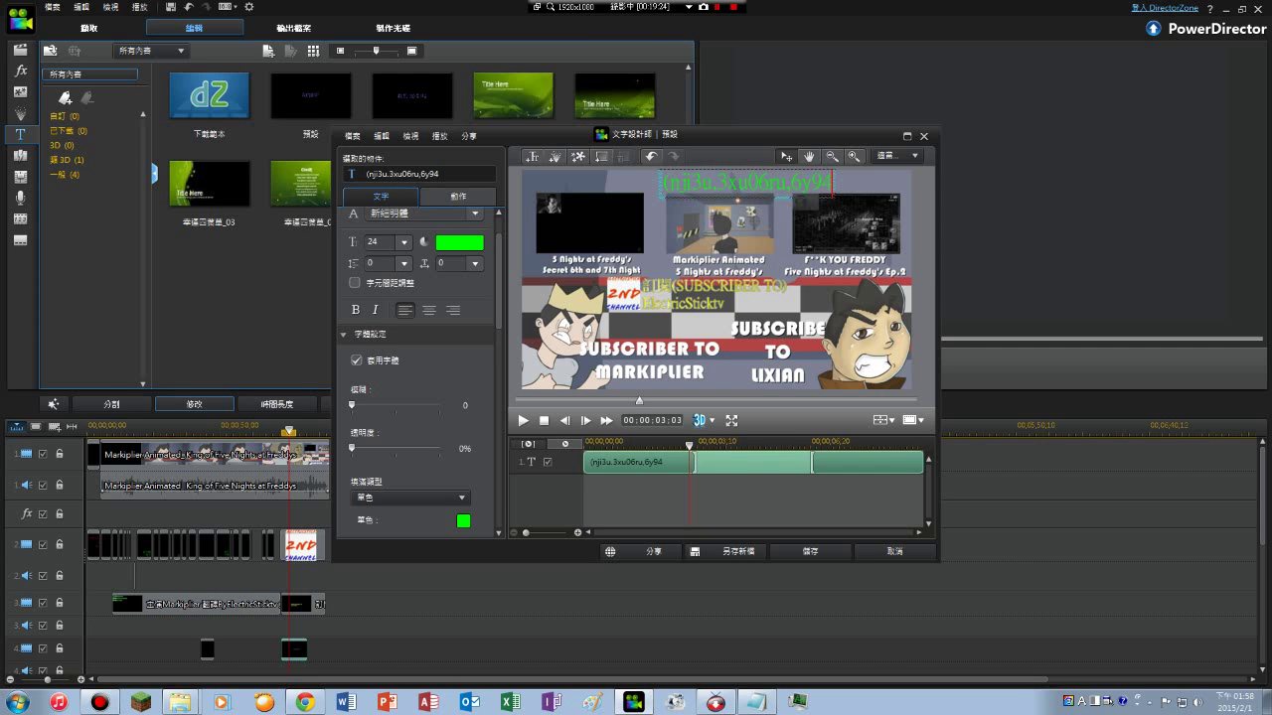
{"action": "key", "text": "BackSpace"}
{"action": "key", "text": "BackSpace"}
{"action": "key", "text": "BackSpace"}
{"action": "key", "text": "BackSpace"}
{"action": "key", "text": "BackSpace"}
{"action": "key", "text": "BackSpace"}
{"action": "key", "text": "BackSpace"}
{"action": "key", "text": "BackSpace"}
{"action": "key", "text": "BackSpace"}
{"action": "key", "text": "BackSpace"}
{"action": "key", "text": "BackSpace"}
{"action": "key", "text": "BackSpace"}
{"action": "key", "text": "BackSpace"}
{"action": "key", "text": "BackSpace"}
{"action": "key", "text": "BackSpace"}
{"action": "key", "text": "BackSpace"}
{"action": "key", "text": "BackSpace"}
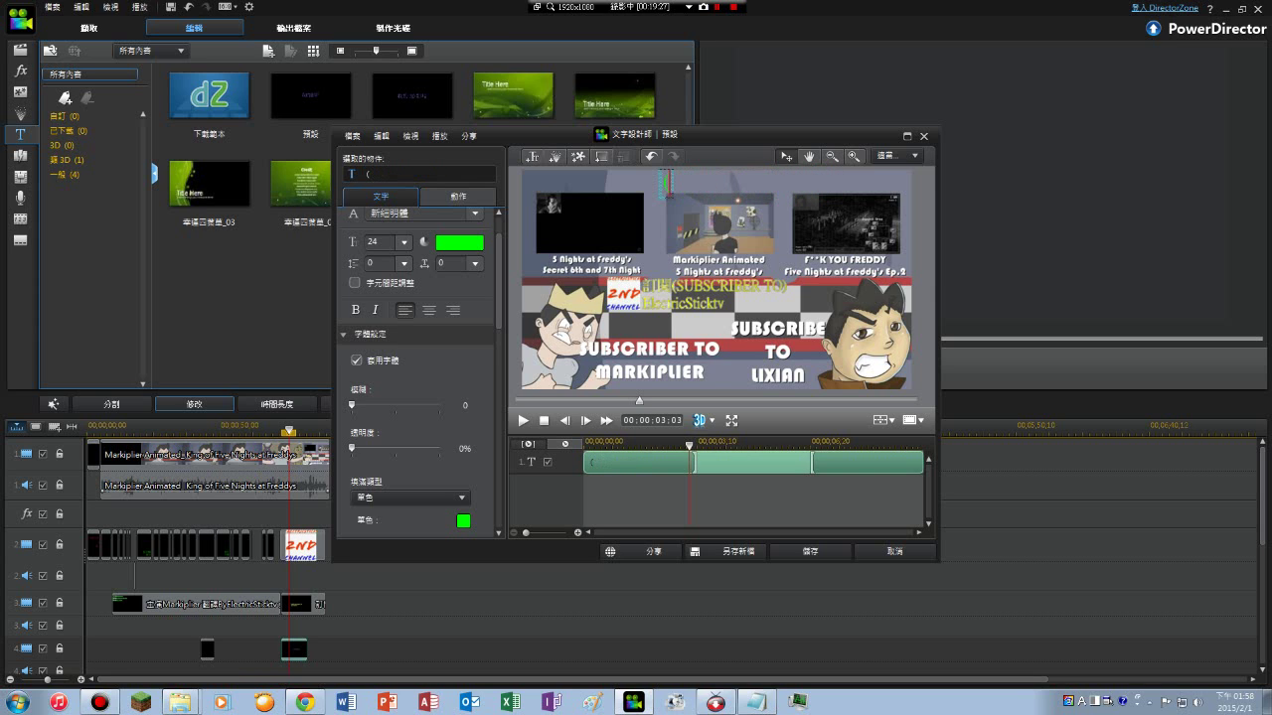
- Complete the green title in Chinese so that it reads (所有連結在說明欄裡)
{"action": "key", "text": "shift"}
{"action": "type", "text": "nji"}
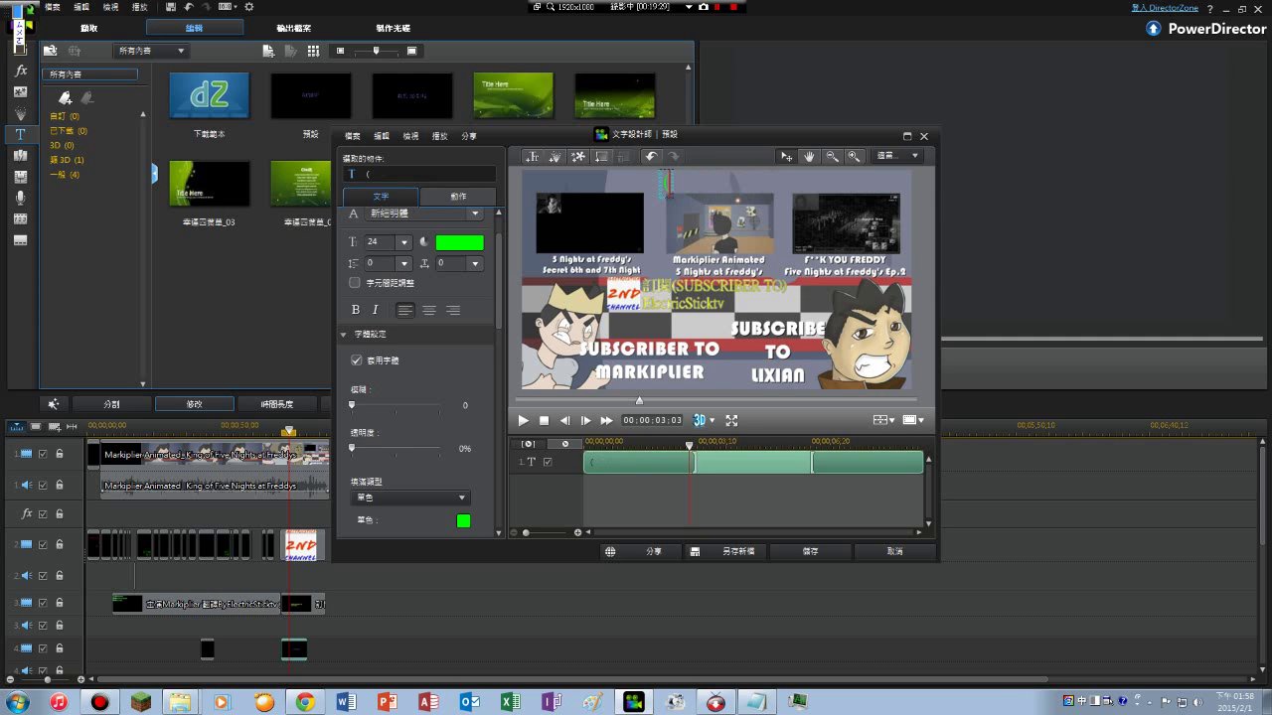
{"action": "type", "text": "3u.3x"}
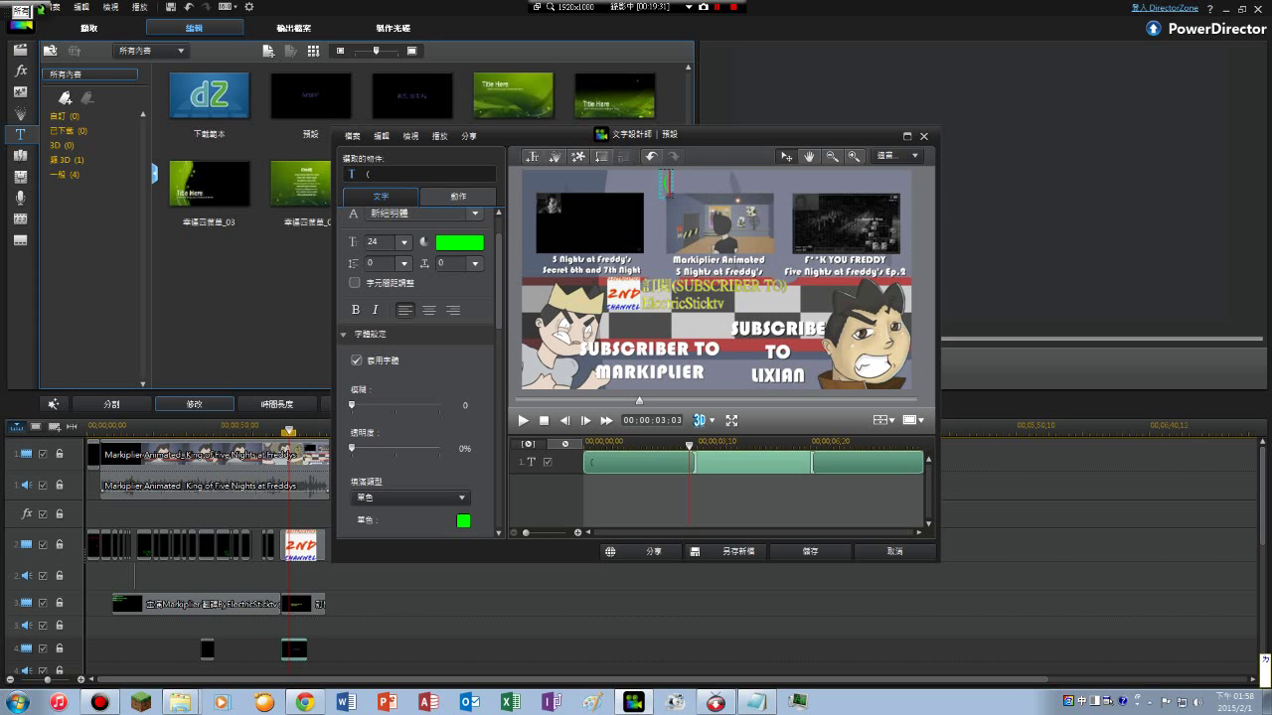
{"action": "type", "text": "u06ru,6y94"}
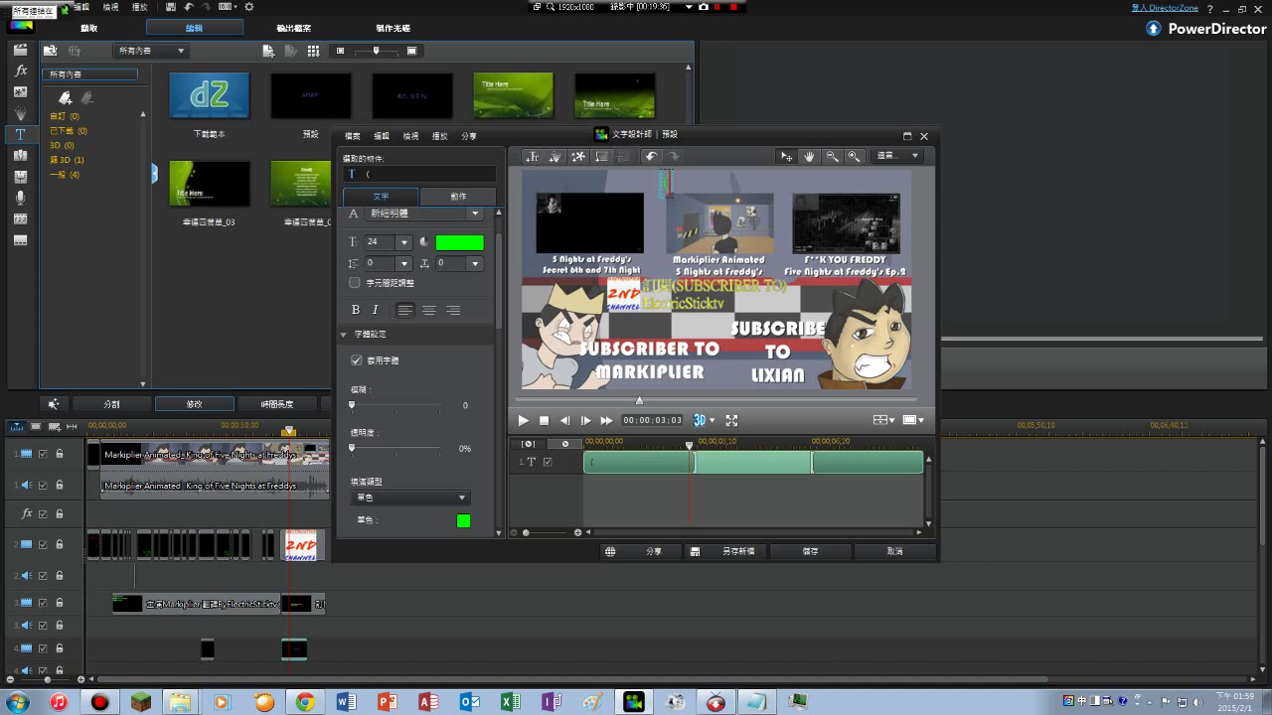
{"action": "type", "text": "gji au/62"}
{"action": "key", "text": "BackSpace"}
{"action": "type", "text": "2"}
{"action": "key", "text": "BackSpace"}
{"action": "type", "text": ")"}
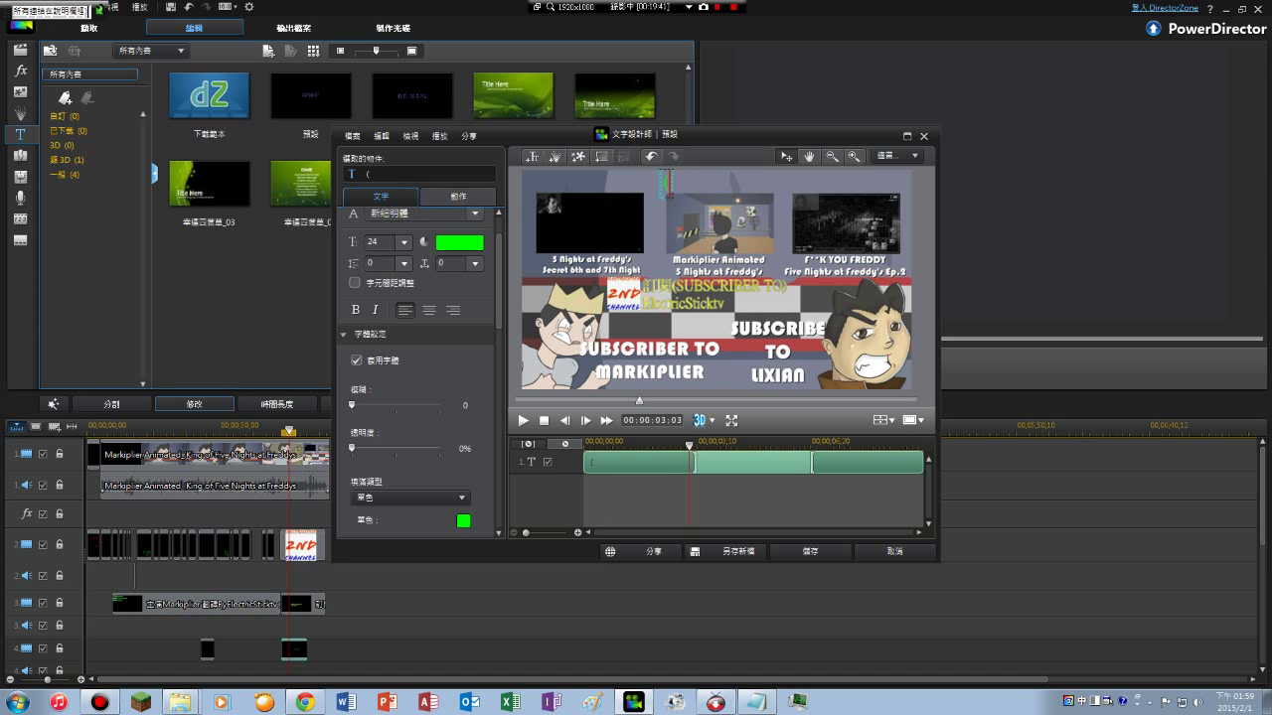
{"action": "key", "text": "Return"}
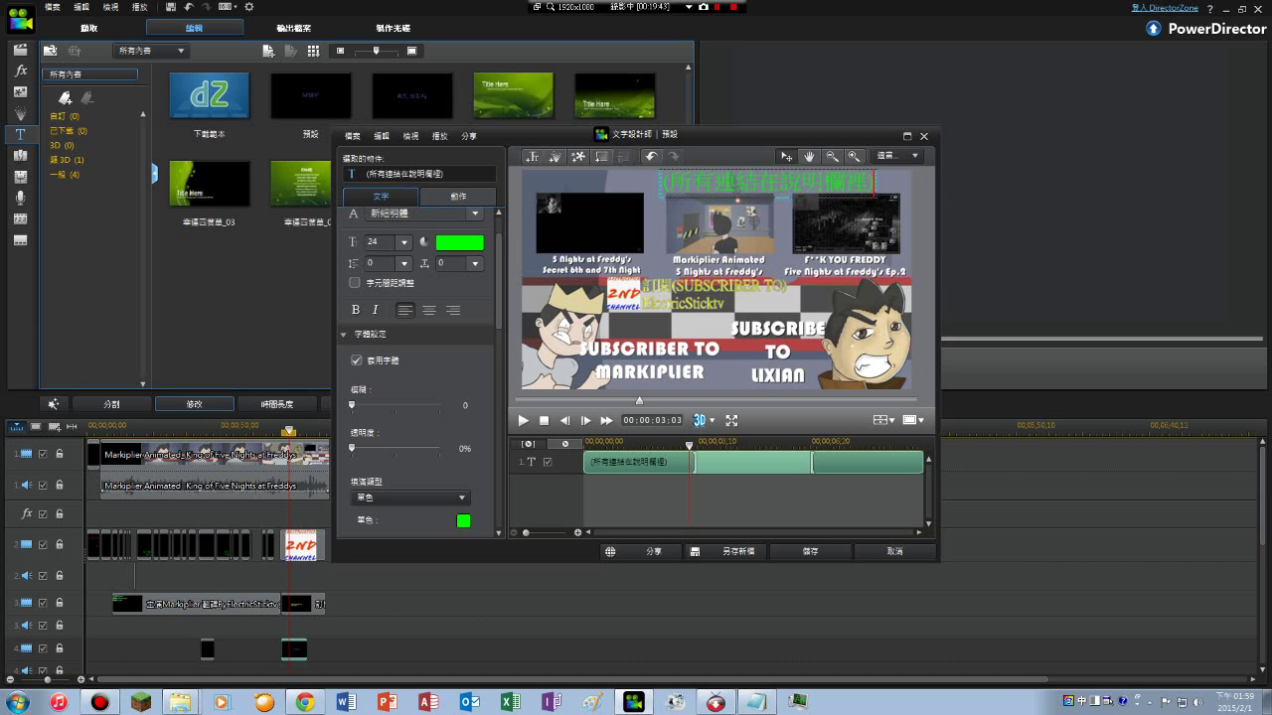
- Center the green title horizontally above the end-screen thumbnails and save it
{"action": "left_click_drag", "start_coordinate": [766, 196], "coordinate": [725, 197]}
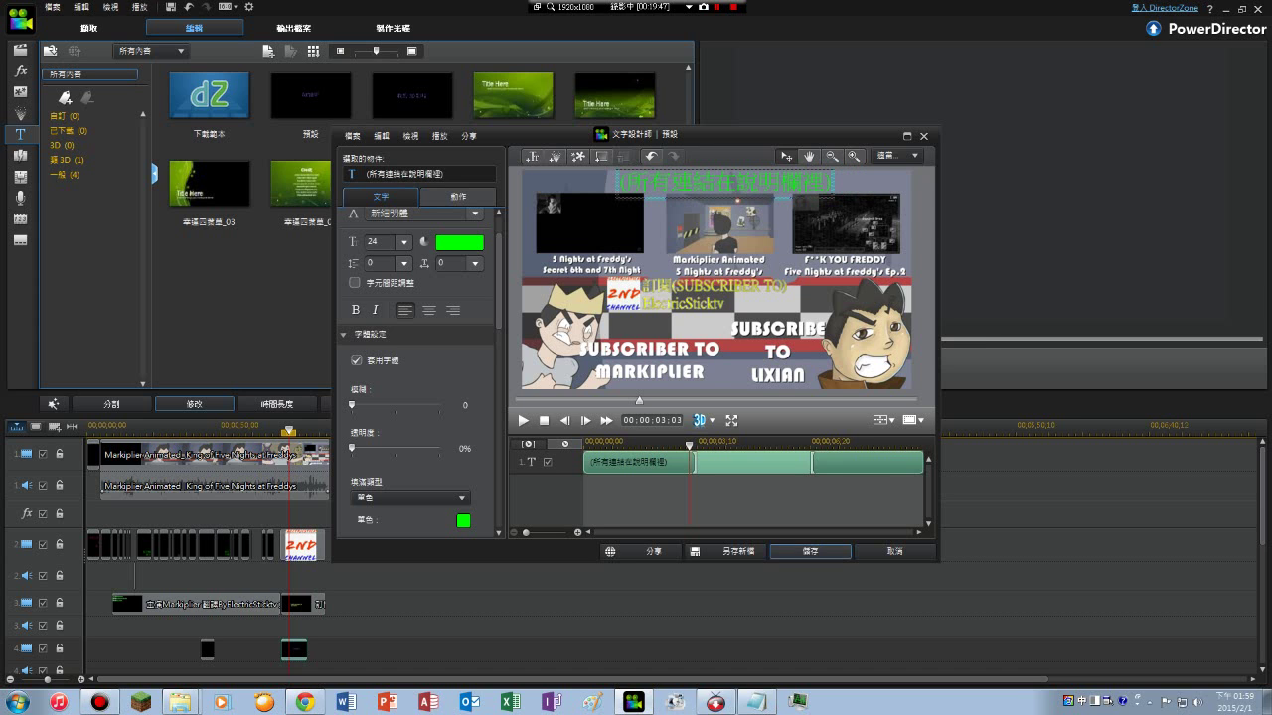
{"action": "left_click", "coordinate": [811, 552]}
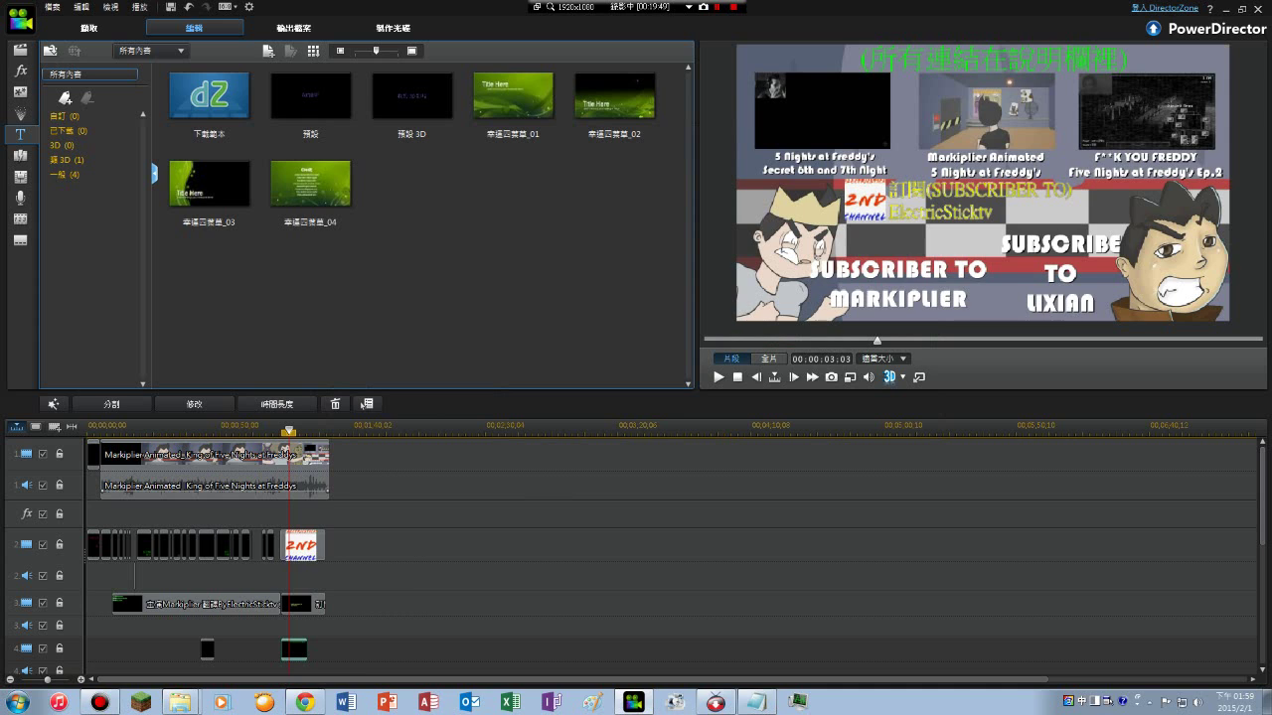
{"action": "left_click", "coordinate": [387, 526]}
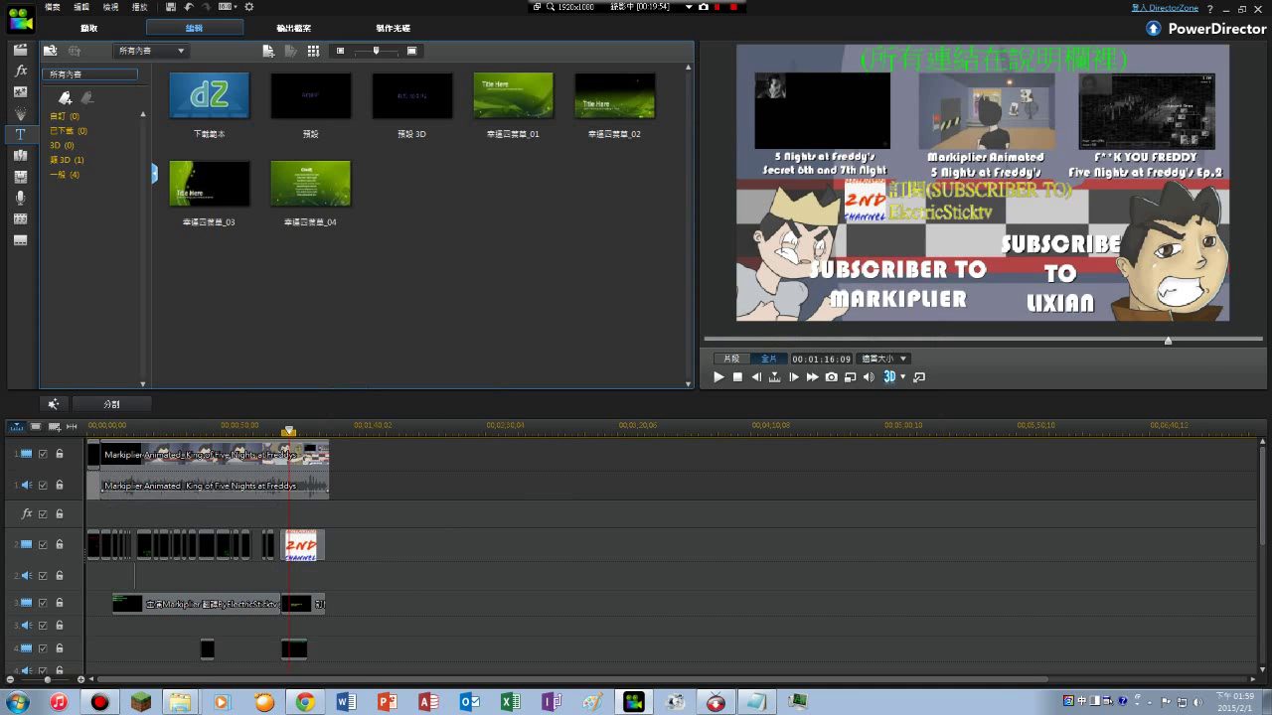
- Return the playhead to the start of the project and set the file output to MPEG-4 1920 x 1080/30p (16 Mbps)
{"action": "left_click_drag", "start_coordinate": [289, 431], "coordinate": [87, 430]}
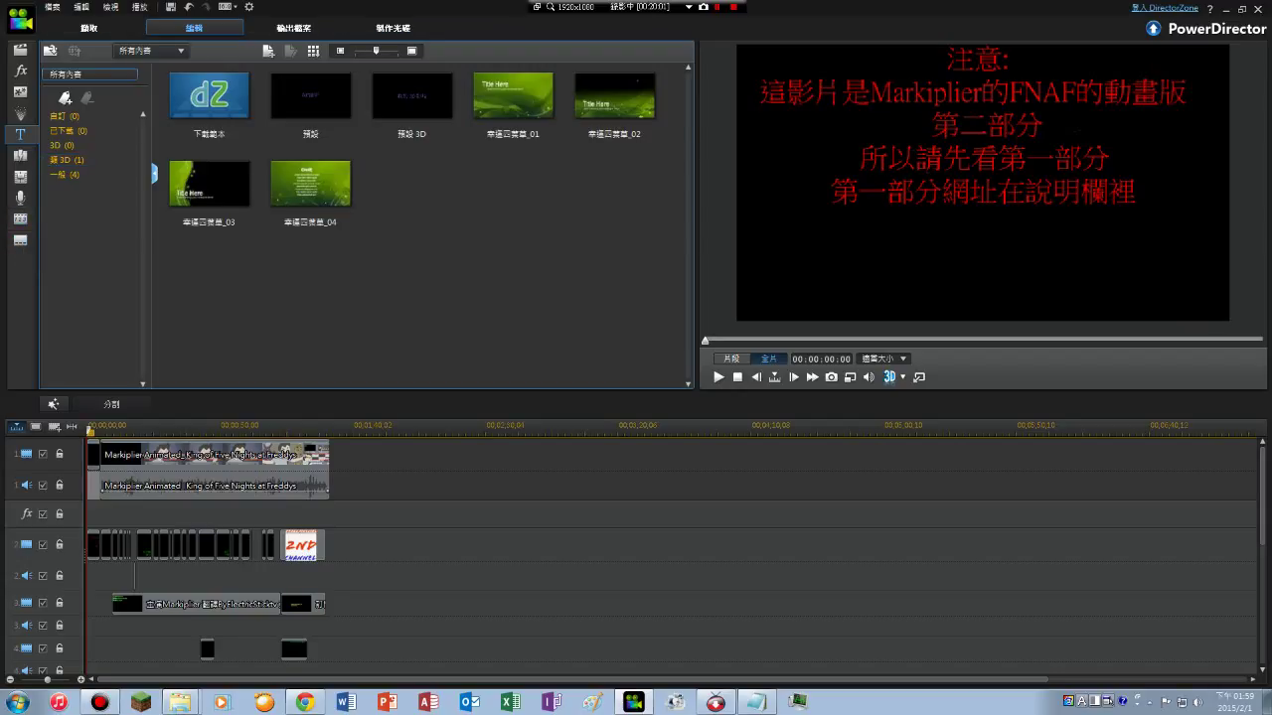
{"action": "left_click", "coordinate": [294, 27]}
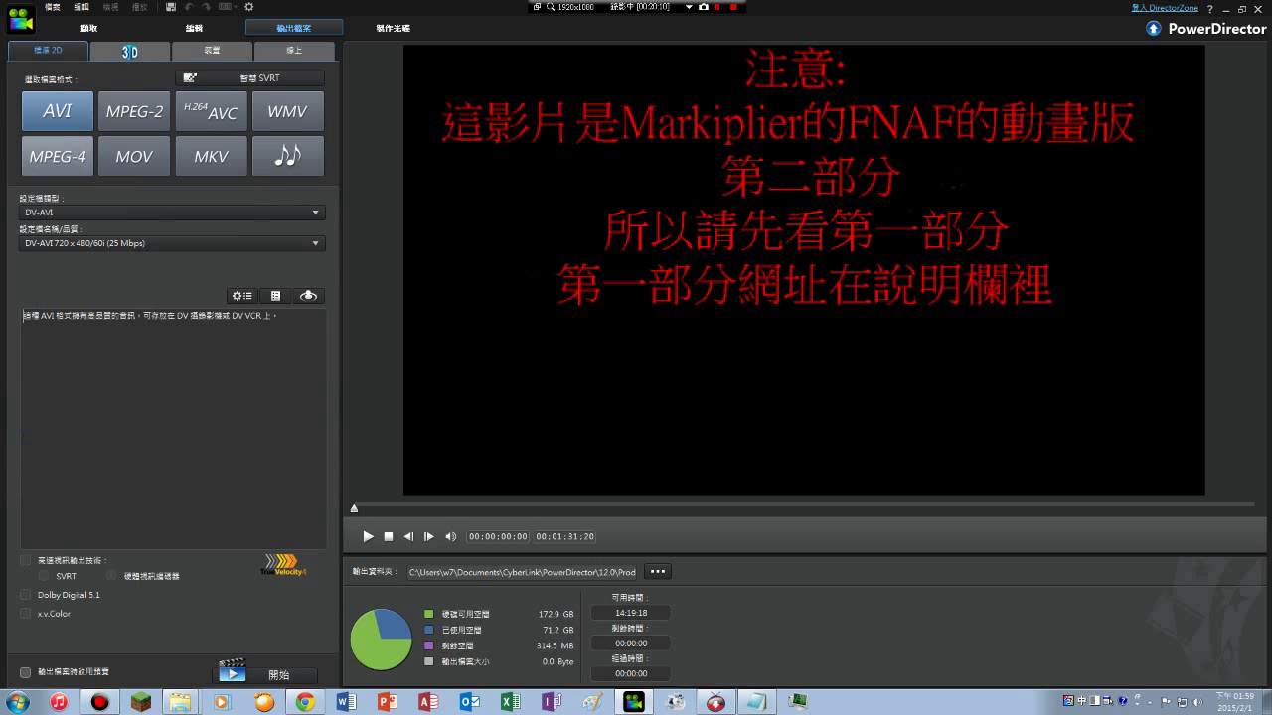
{"action": "left_click", "coordinate": [58, 156]}
{"action": "left_click", "coordinate": [103, 244]}
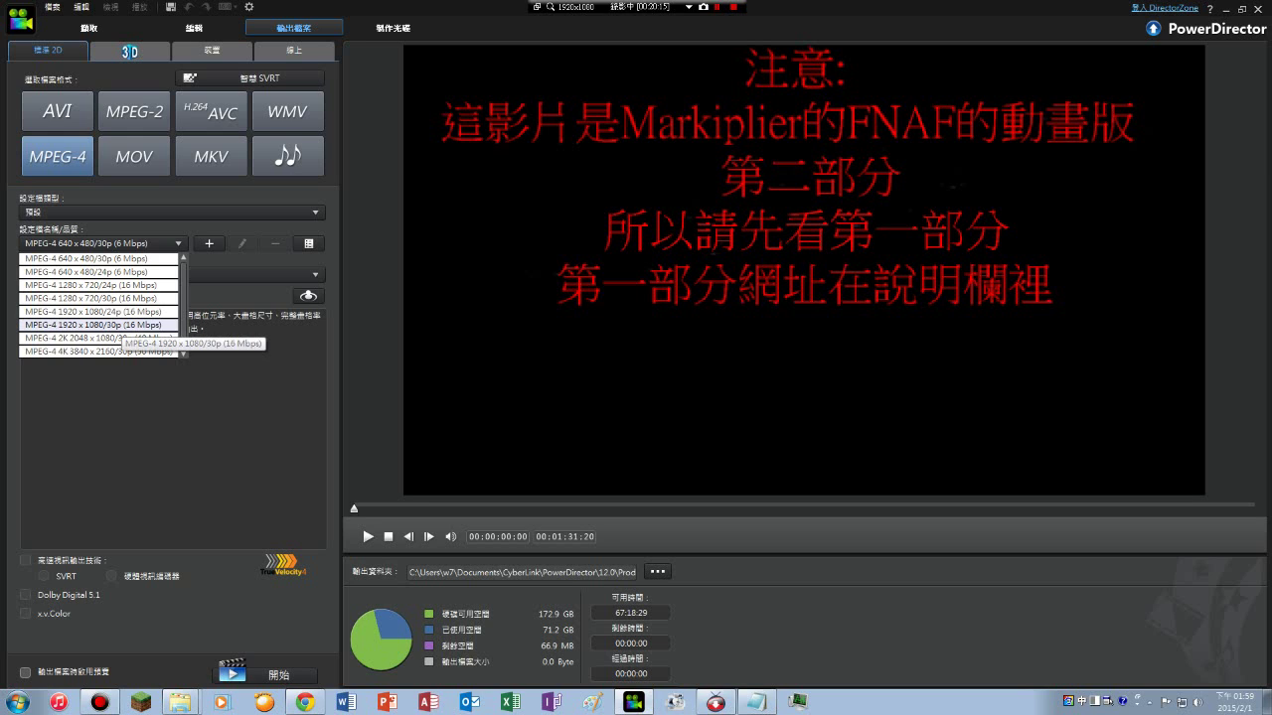
{"action": "left_click", "coordinate": [99, 325]}
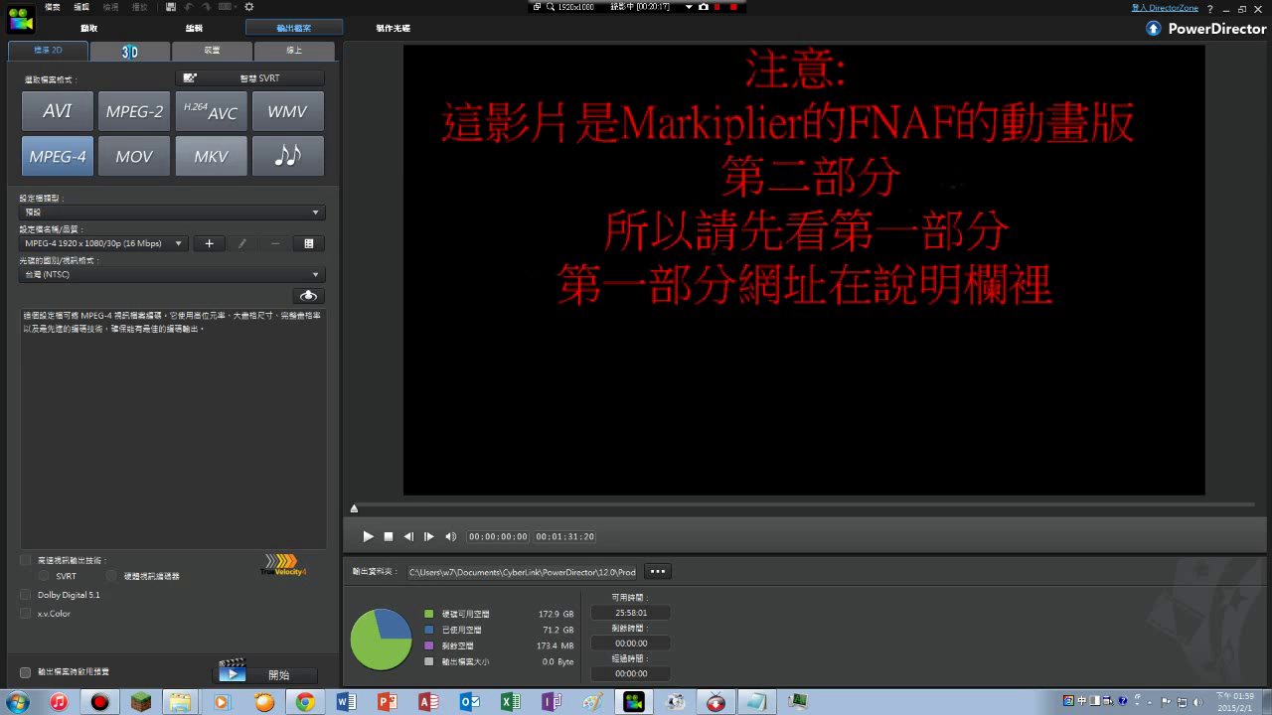
- Try the MPEG-2 output format with the 1920 x 1080/60i (25 Mbps) profile
{"action": "left_click", "coordinate": [134, 111]}
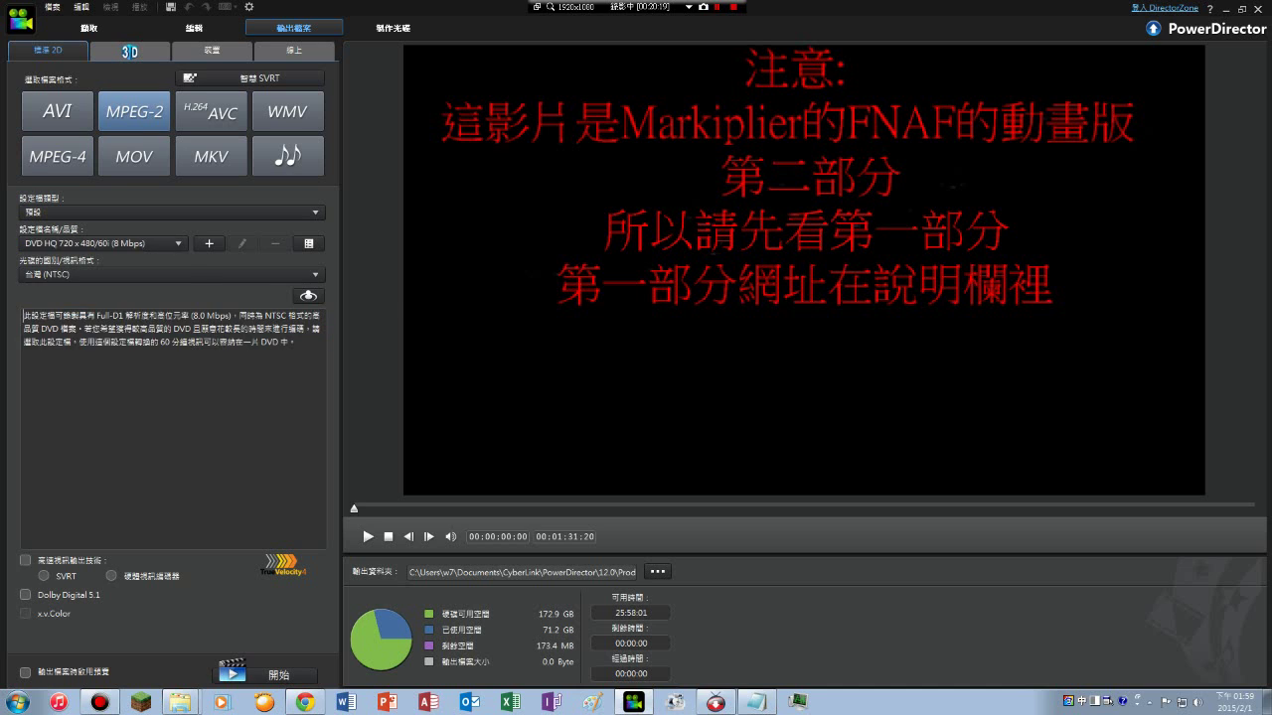
{"action": "left_click", "coordinate": [100, 243]}
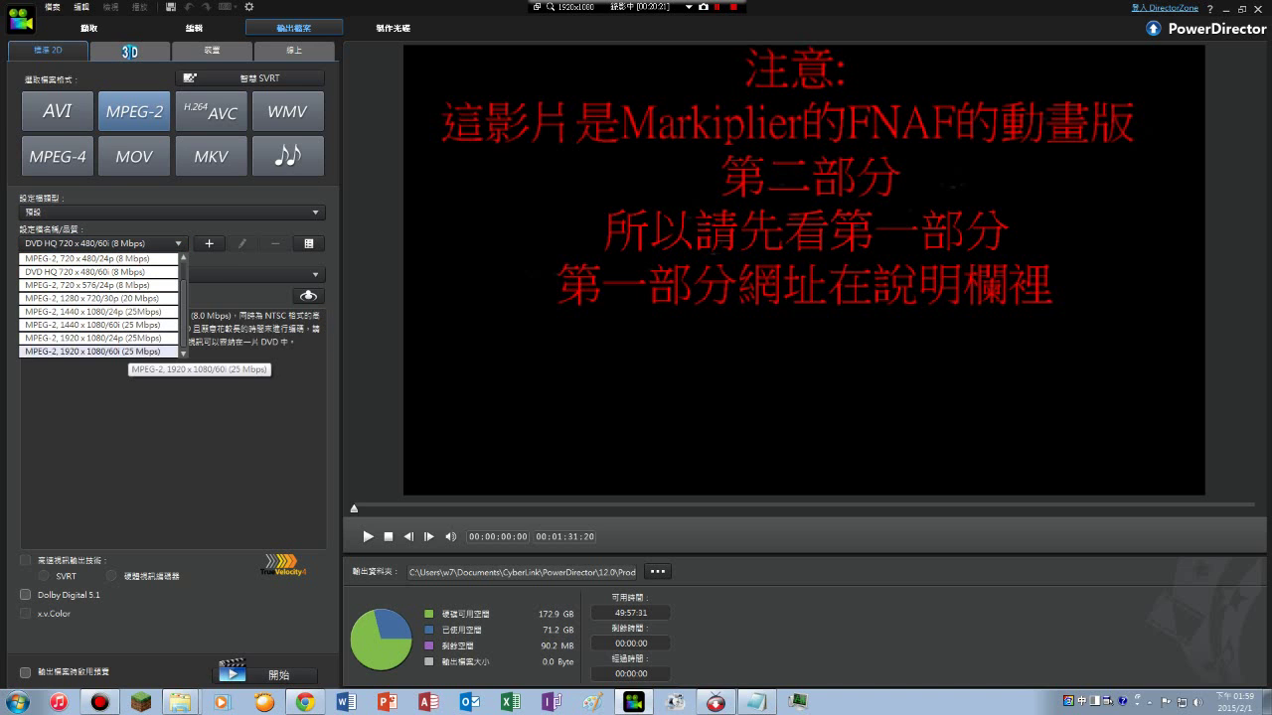
{"action": "left_click", "coordinate": [100, 352]}
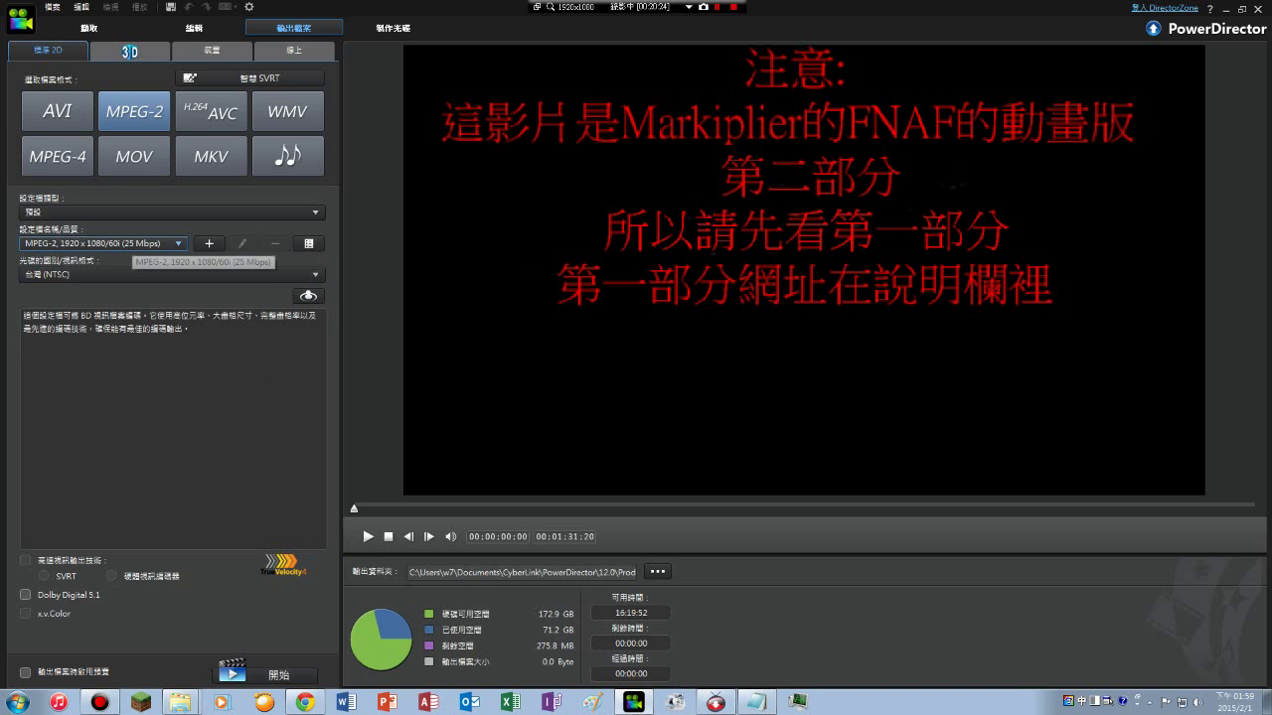
- Switch the output back to MPEG-4 1920 x 1080/30p (16 Mbps) and start producing the video
{"action": "left_click", "coordinate": [56, 156]}
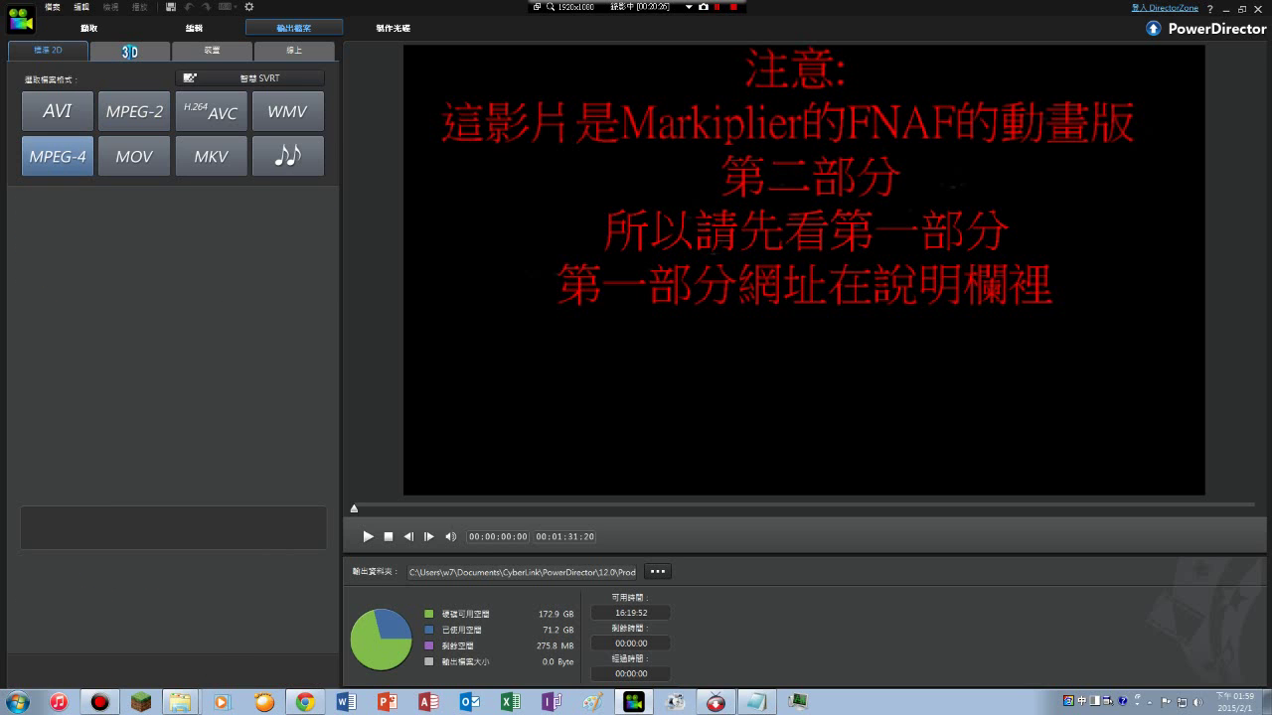
{"action": "left_click", "coordinate": [99, 243]}
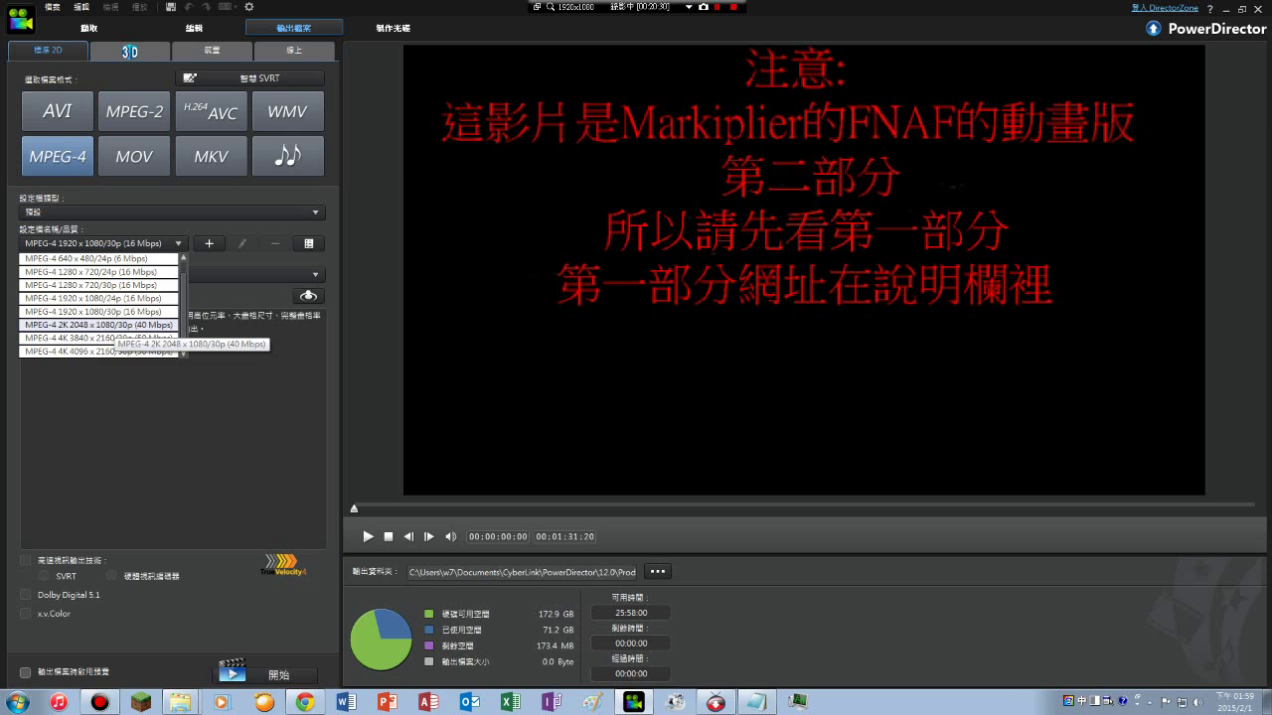
{"action": "left_click", "coordinate": [116, 312]}
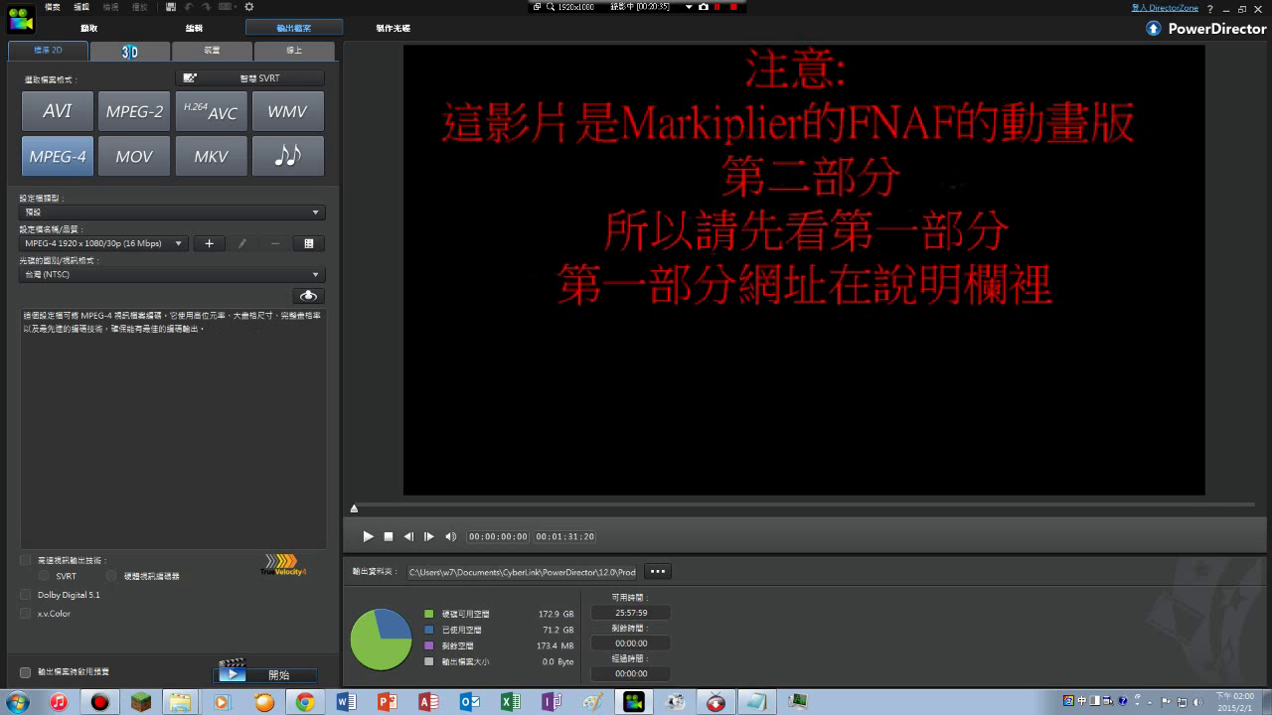
{"action": "left_click", "coordinate": [265, 674]}
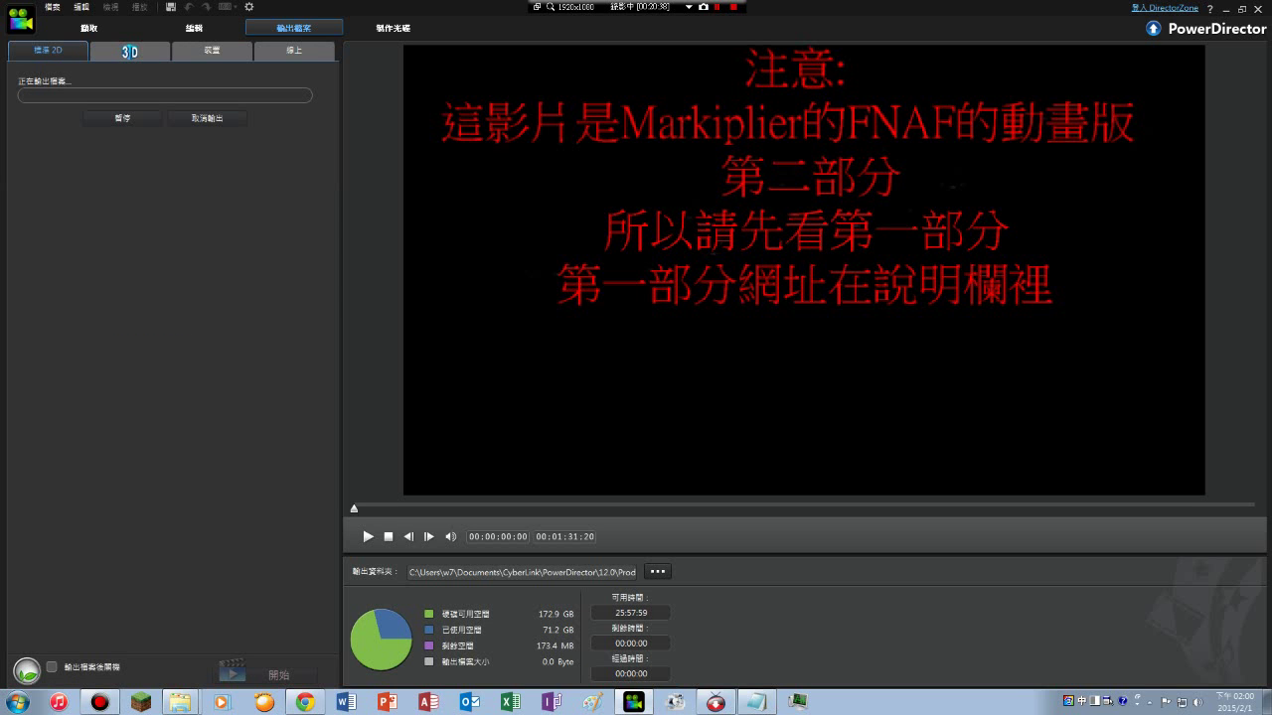